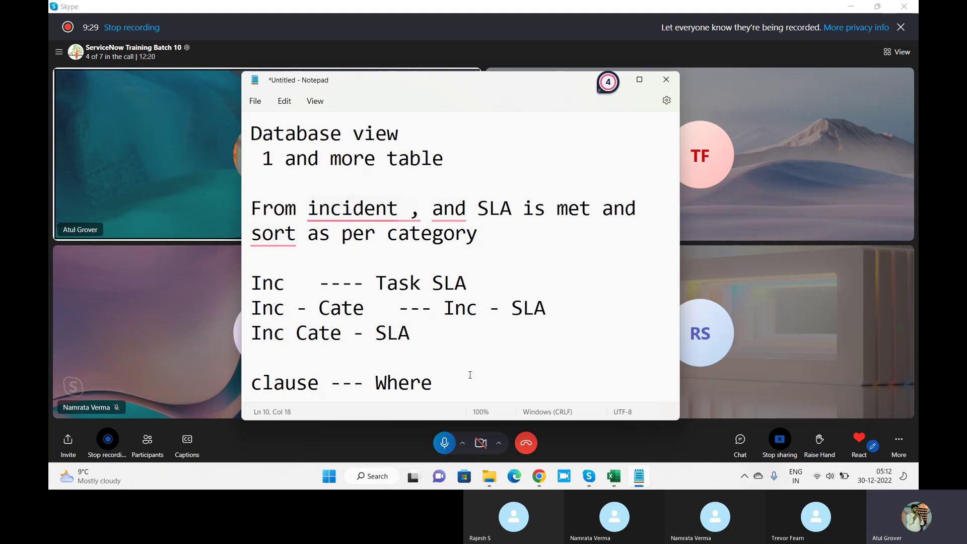
- Add the line "5000*1000*3000" below "clause --- Where" in the notes and highlight it briefly
key(Return)
text(10)
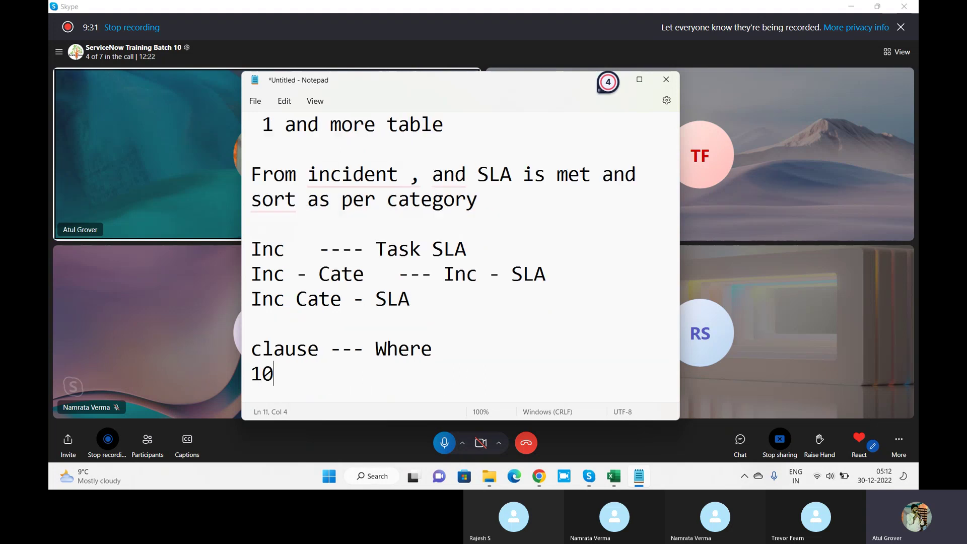
text(00)
key(BackSpace)
key(BackSpace)
key(BackSpace)
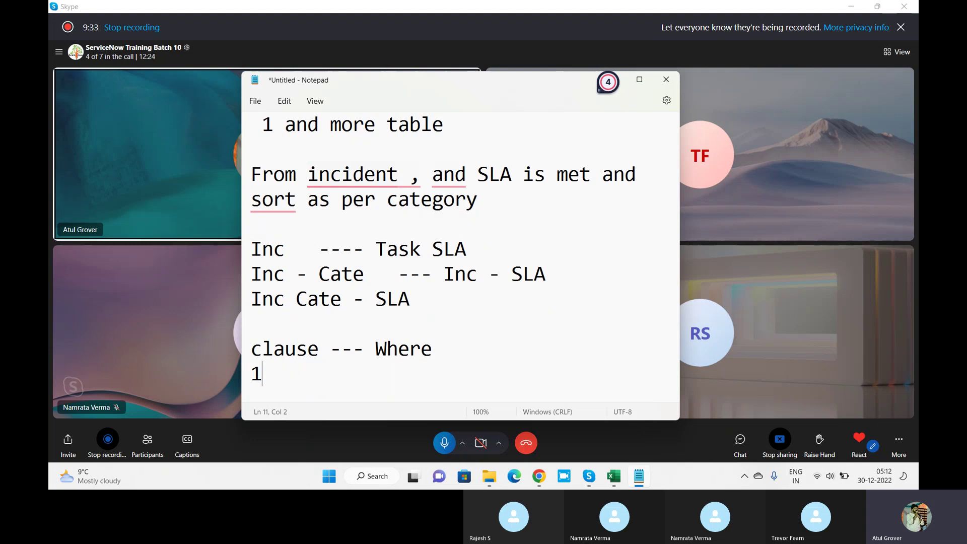
key(BackSpace)
text(5000)
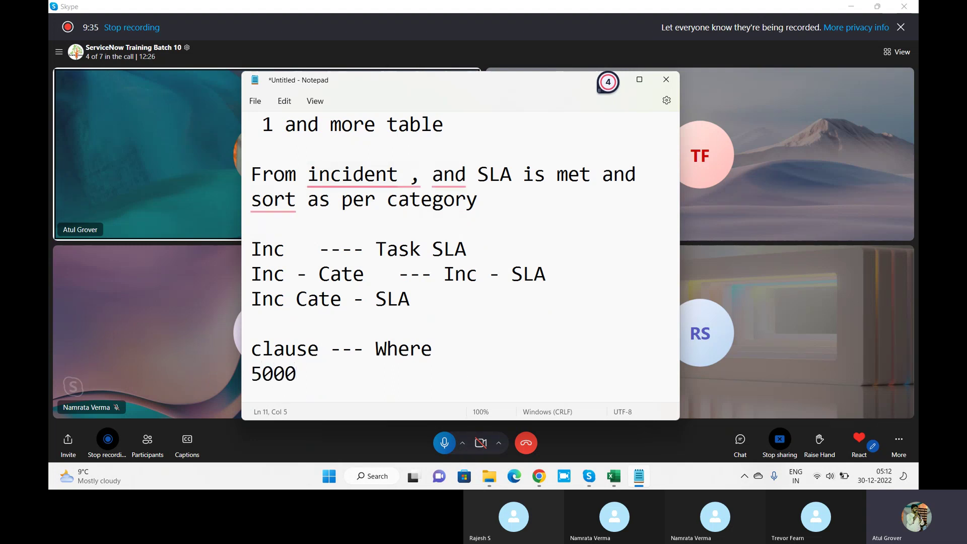
text(*1000)
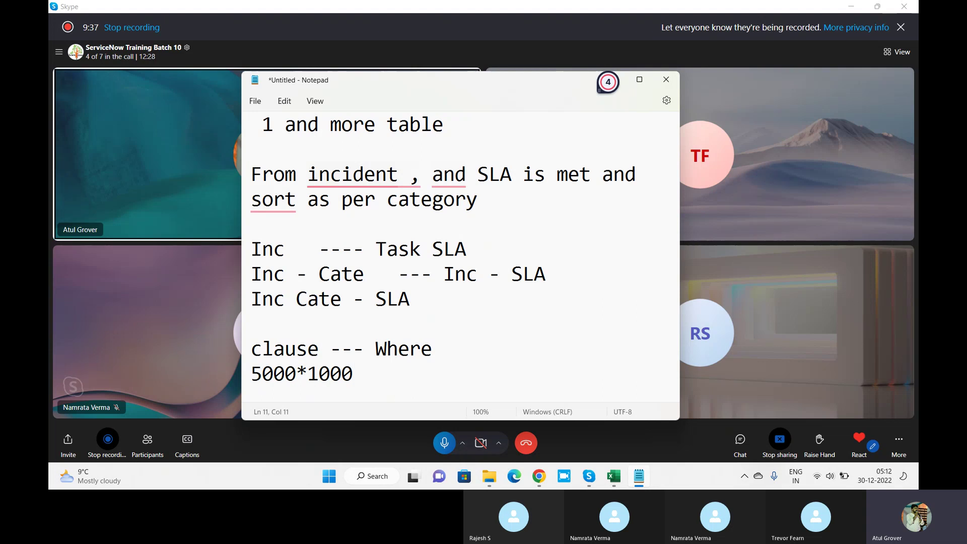
text(*3000)
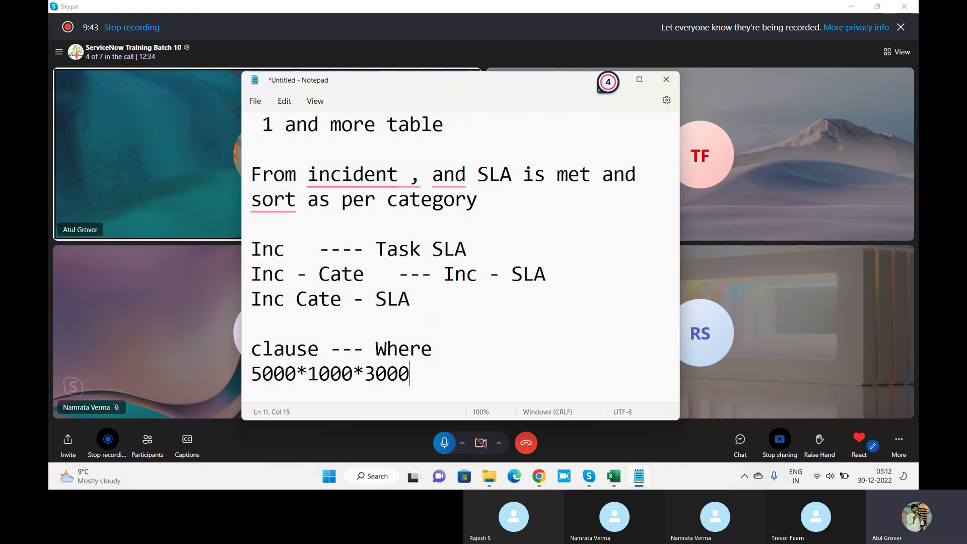
drag(432, 377, 248, 373)
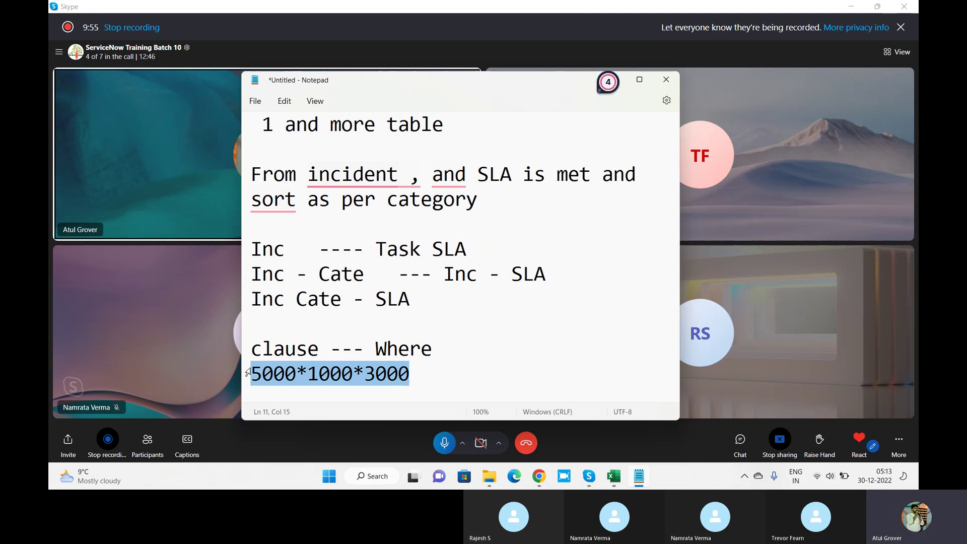
click(448, 373)
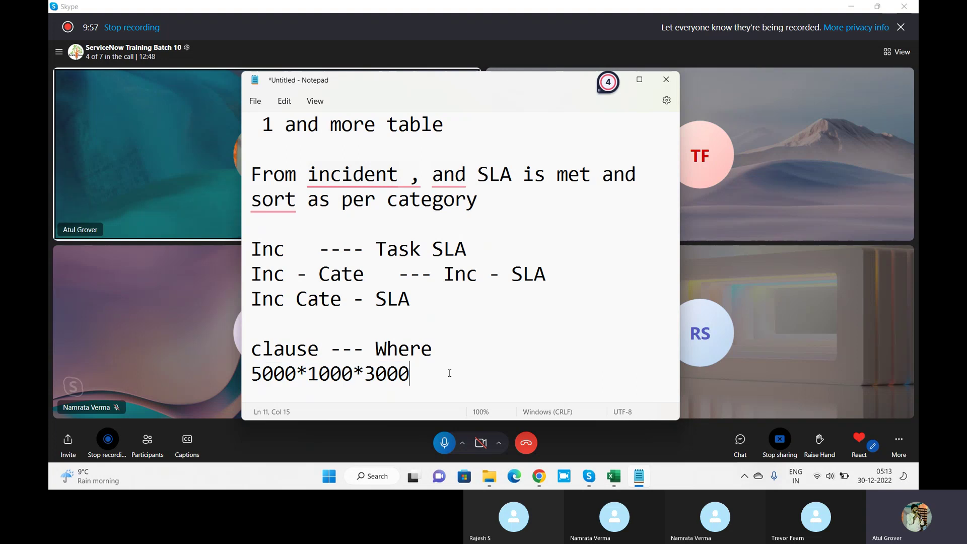
- Add the line "5000 --- ANy problem Yes" below the 5000*1000*3000 line, correcting the spelling of "problem"
key(Return)
text(5000 )
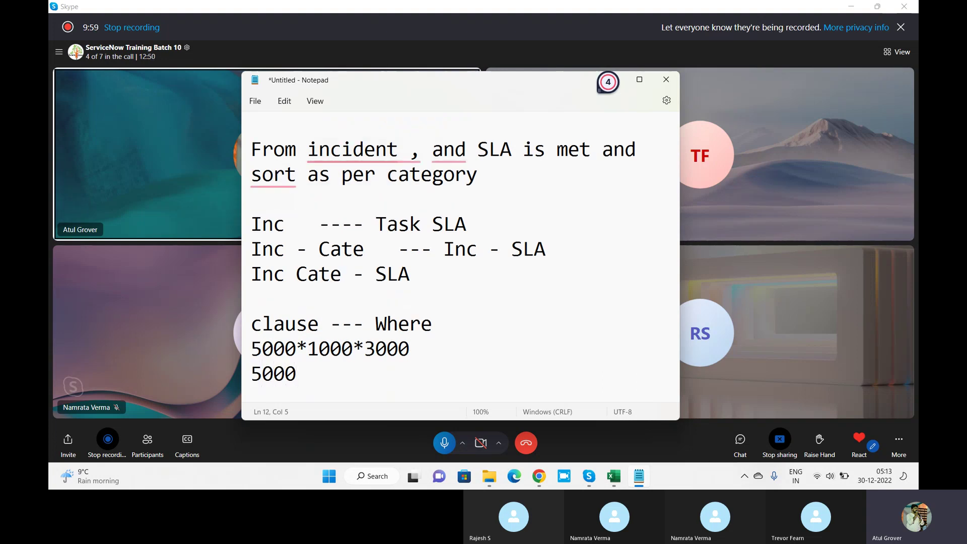
text(--- ANy)
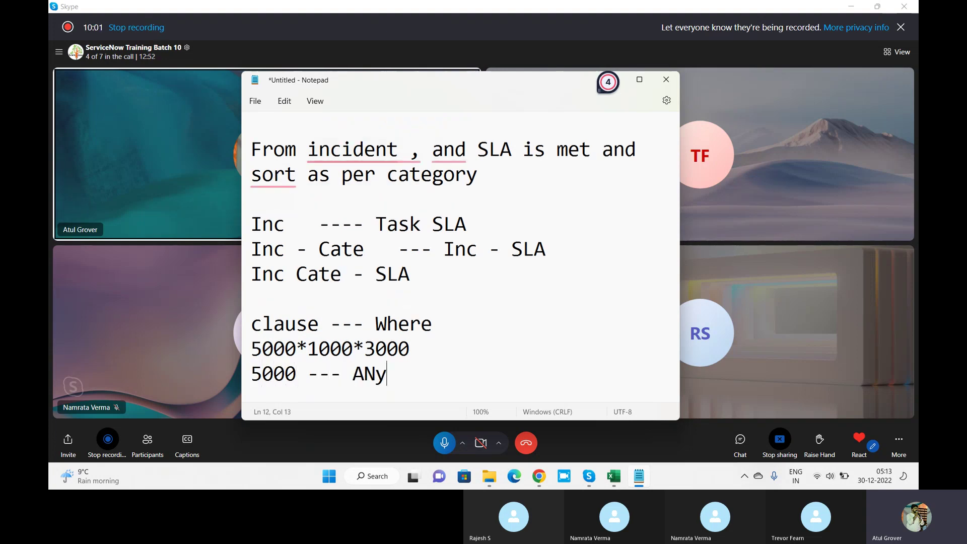
text( probem)
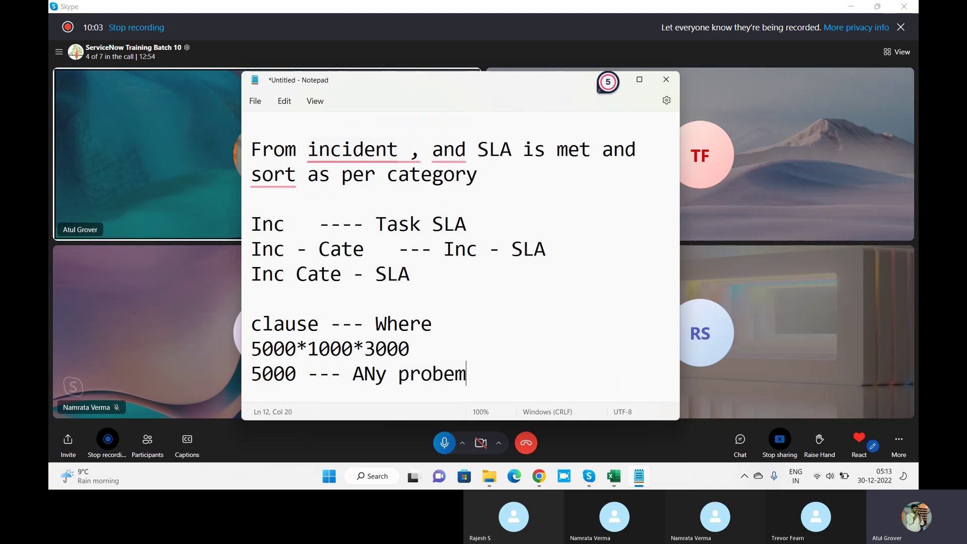
key(BackSpace)
key(BackSpace)
text(lem )
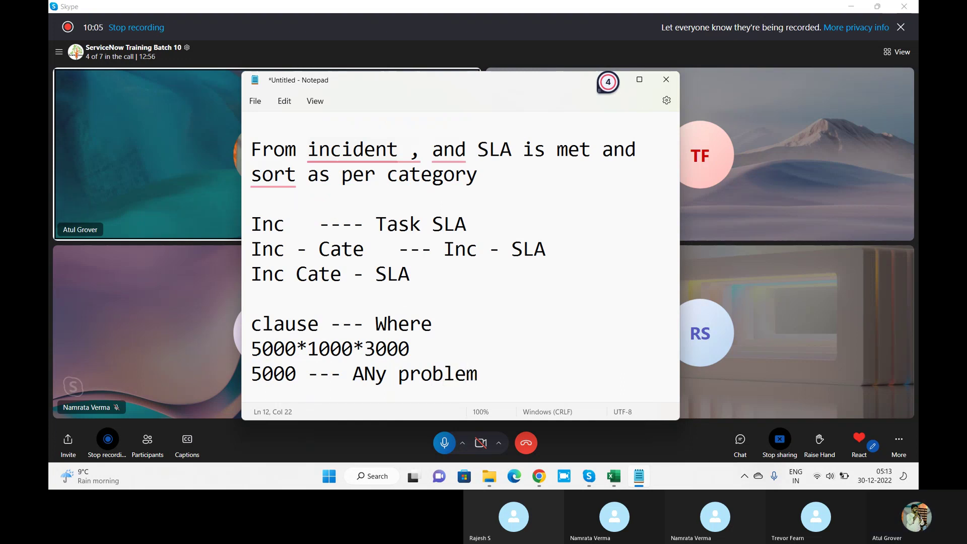
text(Yes)
key(Return)
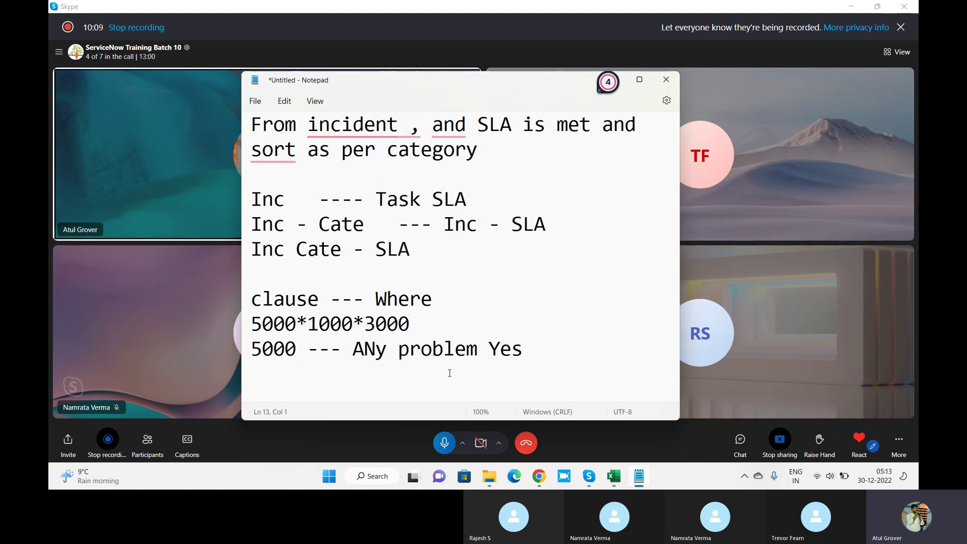
- Add the line "800 *3000 -- ANy chnage" at the end of the notes, highlighting its numbers along the way
text(800 ---)
key(BackSpace)
key(BackSpace)
key(BackSpace)
key(BackSpace)
text(*3000)
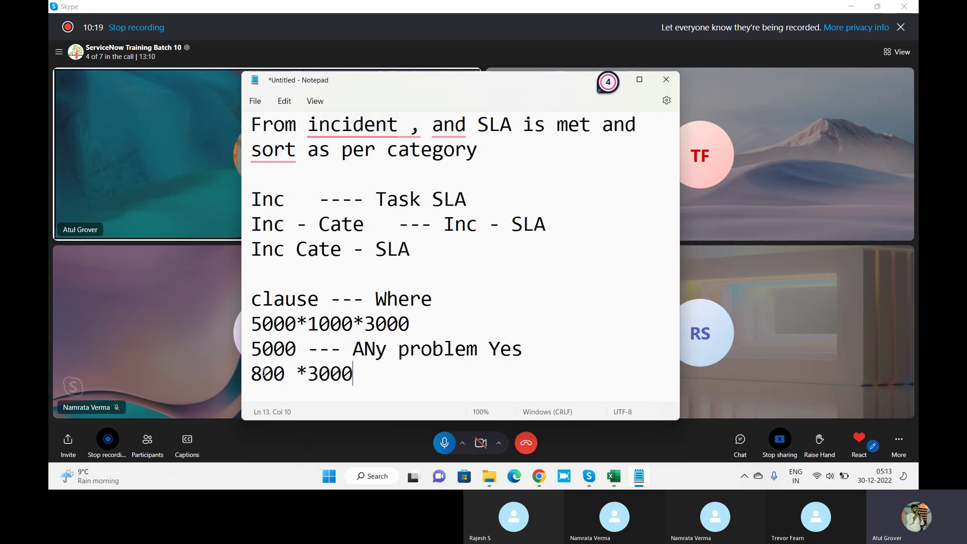
drag(263, 375, 250, 376)
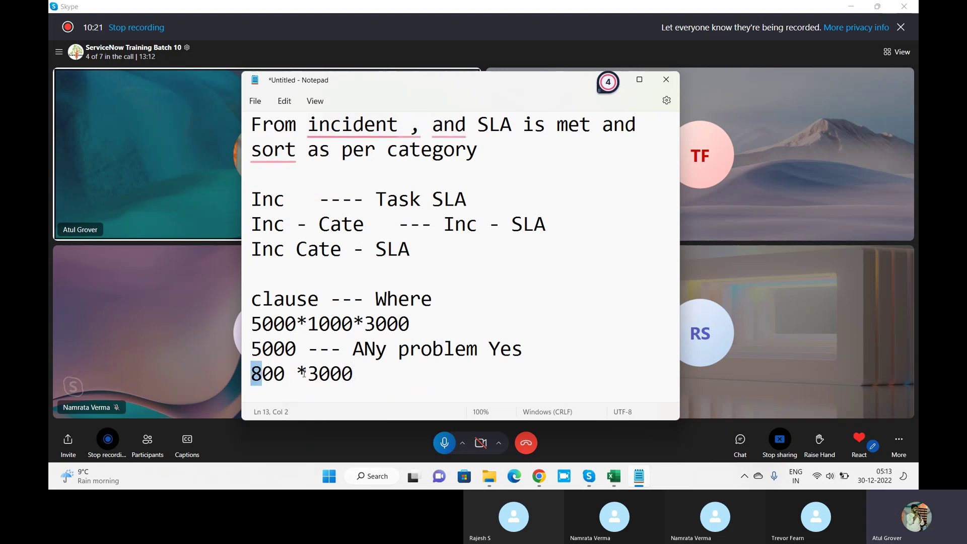
drag(309, 373, 371, 373)
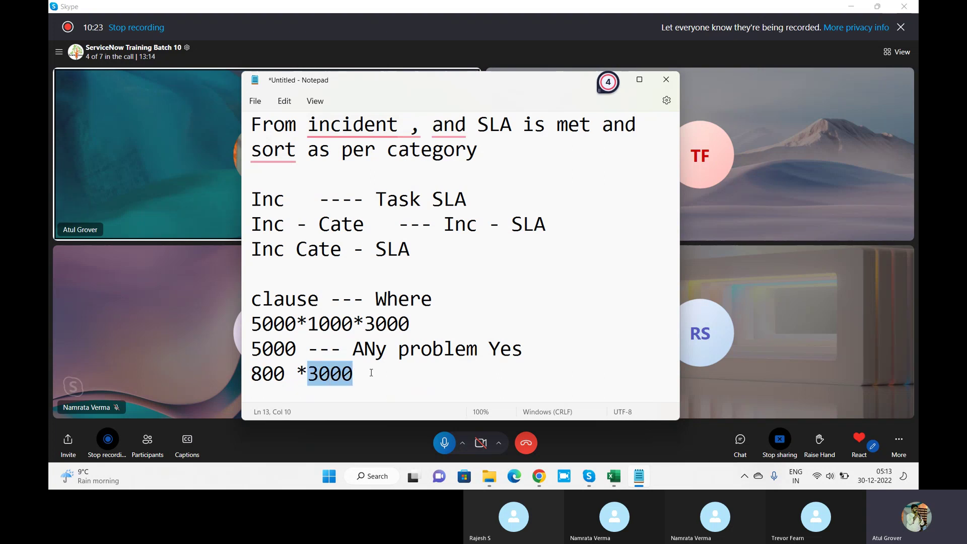
click(371, 373)
text(--)
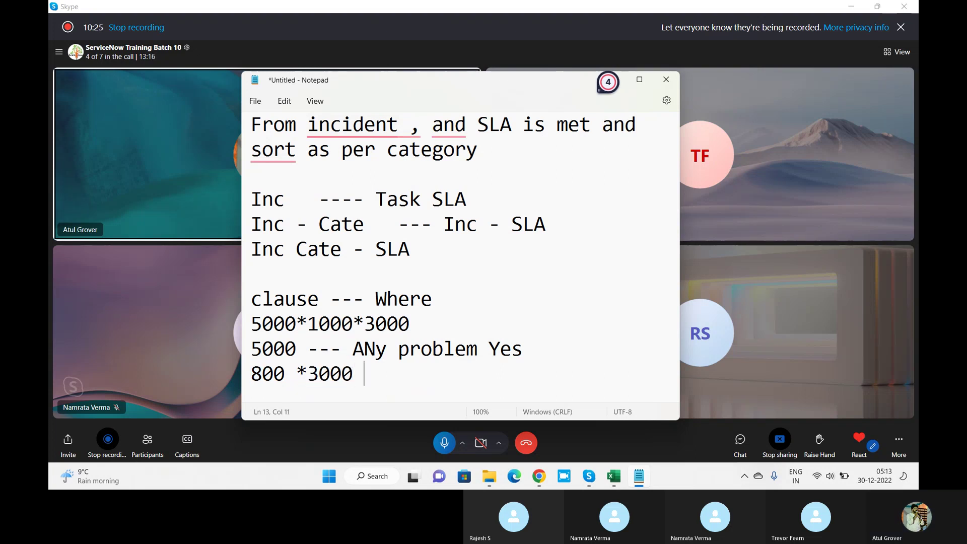
text( ANy chnage)
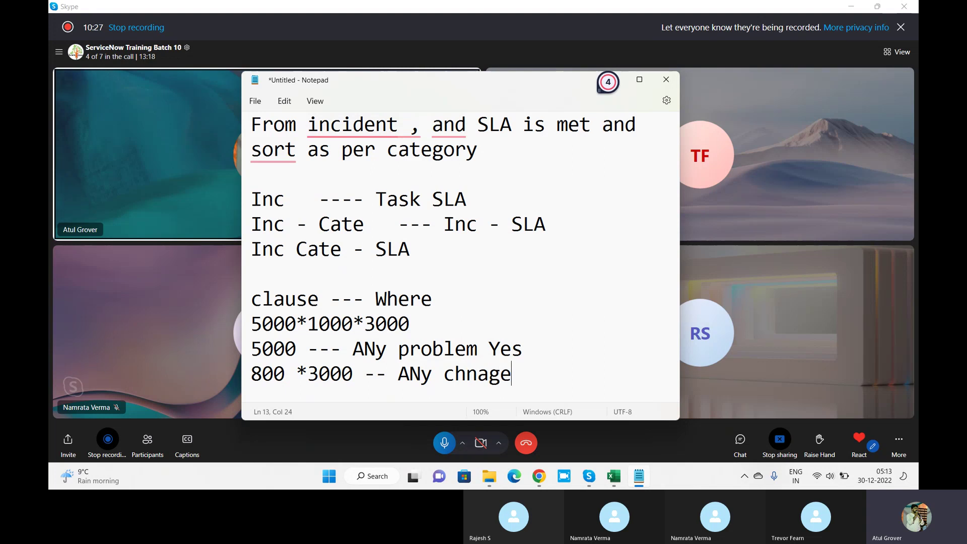
- Add a final line reading "1500" to the notes and highlight it
key(Return)
text(1500)
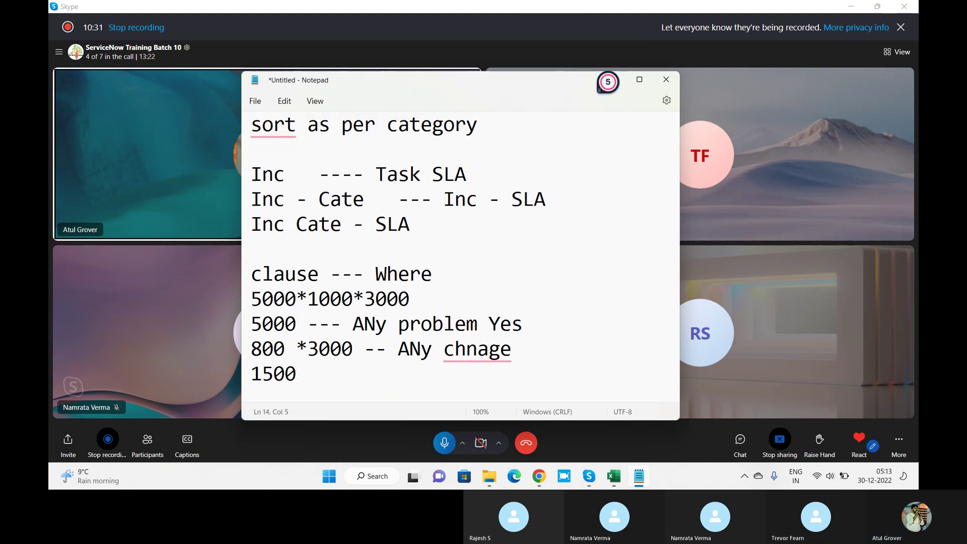
drag(298, 374, 244, 381)
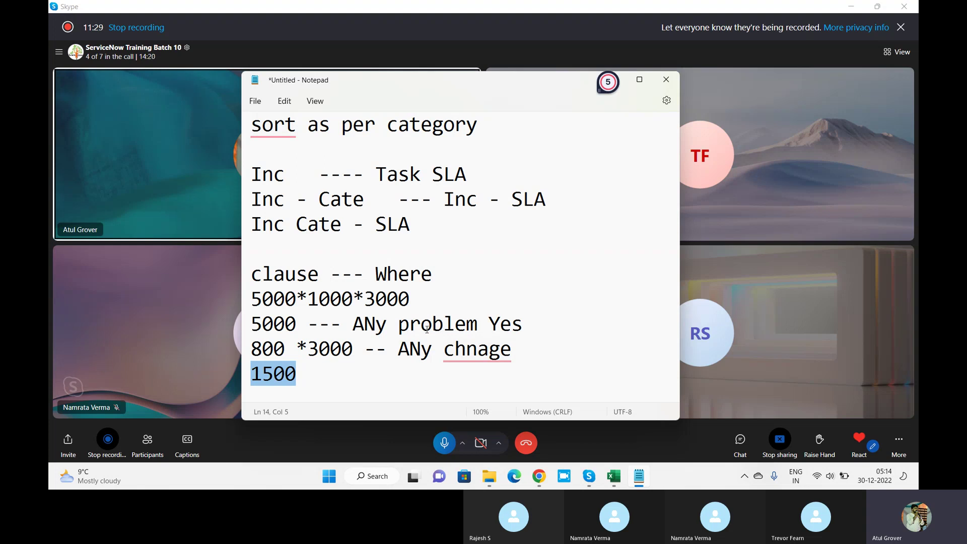
- Return to the start of the notes and highlight "view" in the "Database view" heading
click(563, 221)
key(Up)
key(Up)
key(Up)
key(Up)
key(Up)
key(Up)
key(Up)
key(Up)
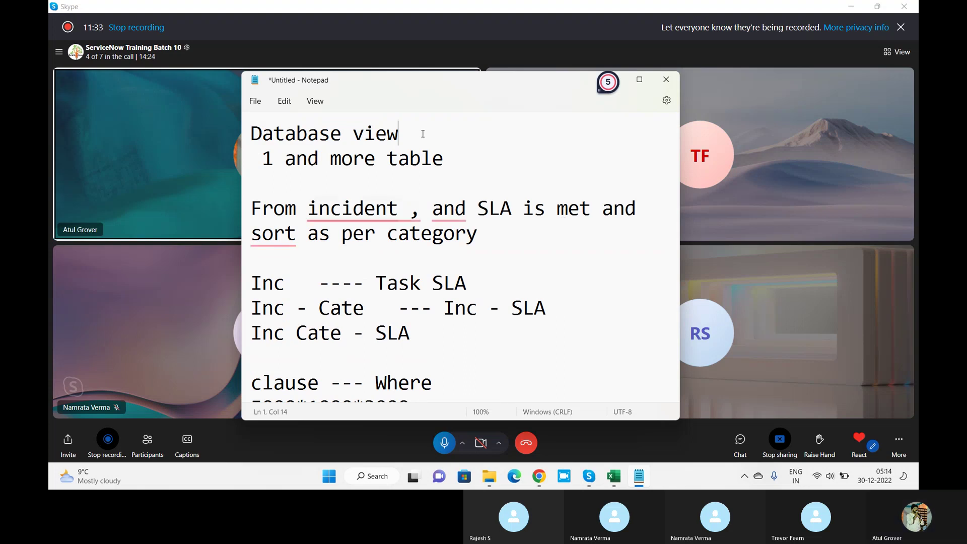
drag(398, 133, 358, 137)
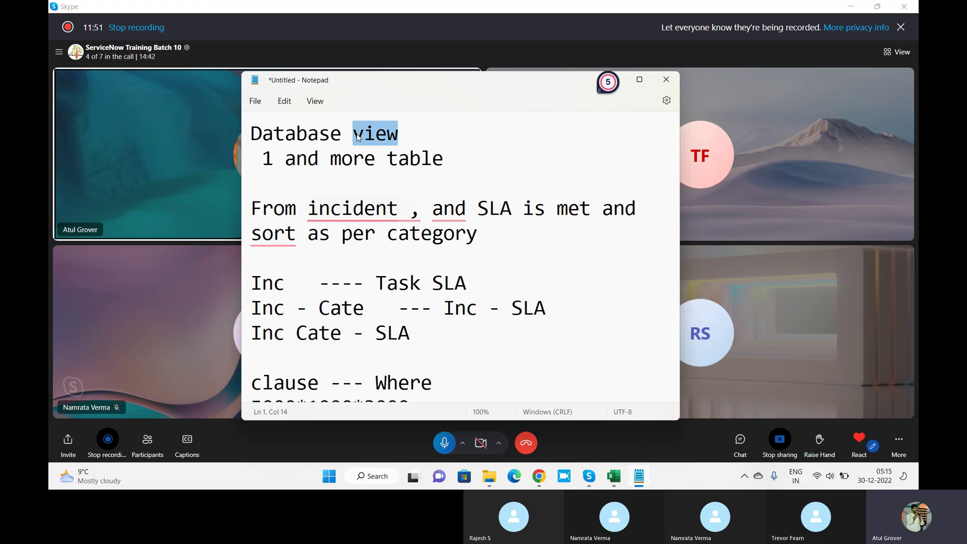
- Bring the ServiceNow browser window up behind the notes and highlight the requirement "From incident , and SLA is met"
click(539, 476)
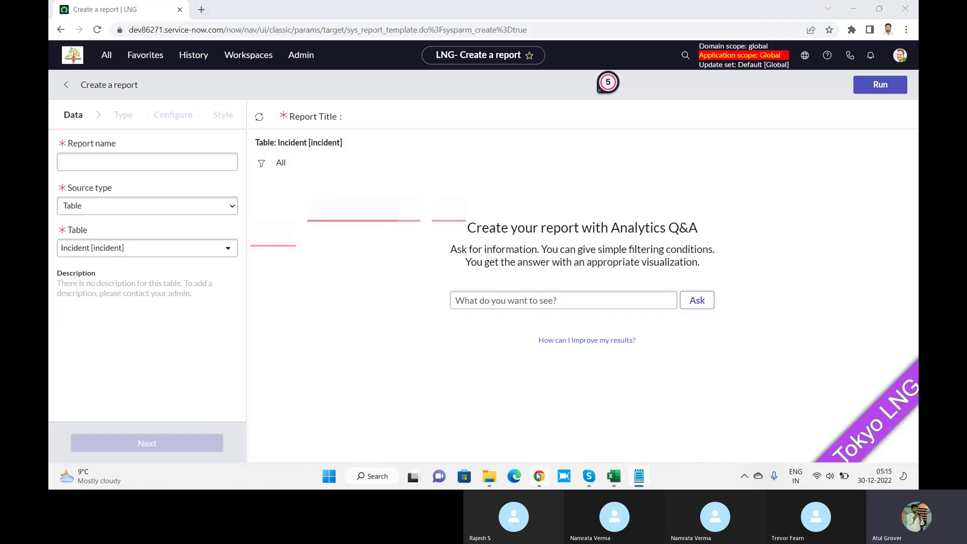
key(alt+Tab)
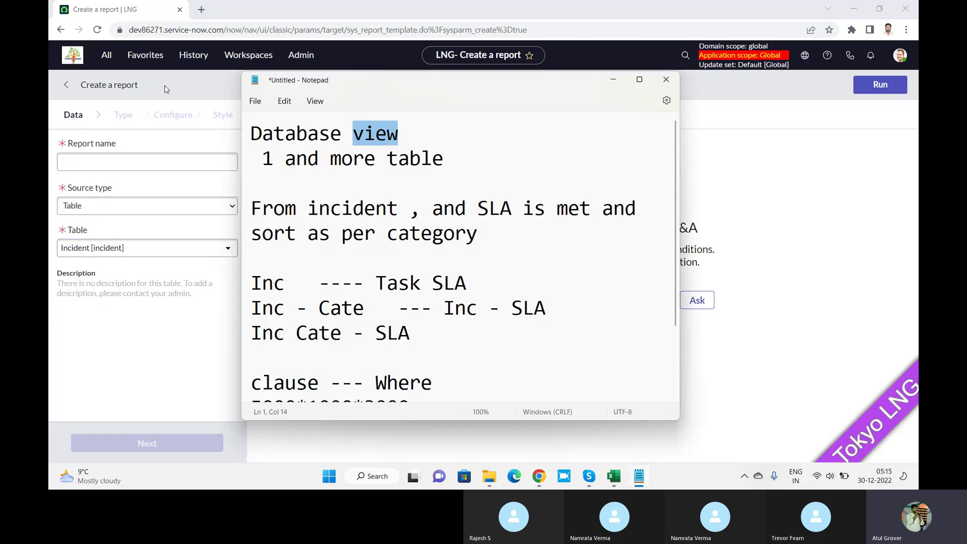
mouse_move(448, 216)
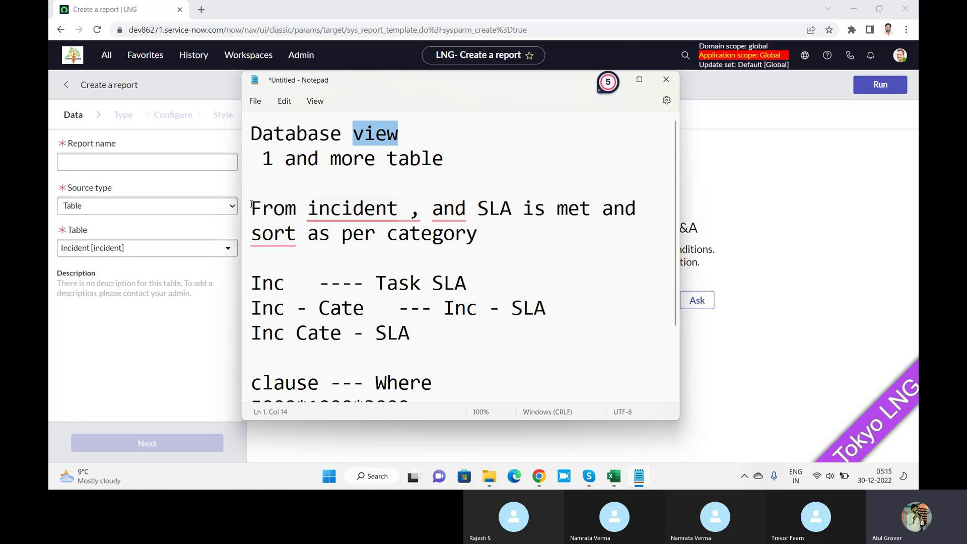
drag(252, 207, 588, 202)
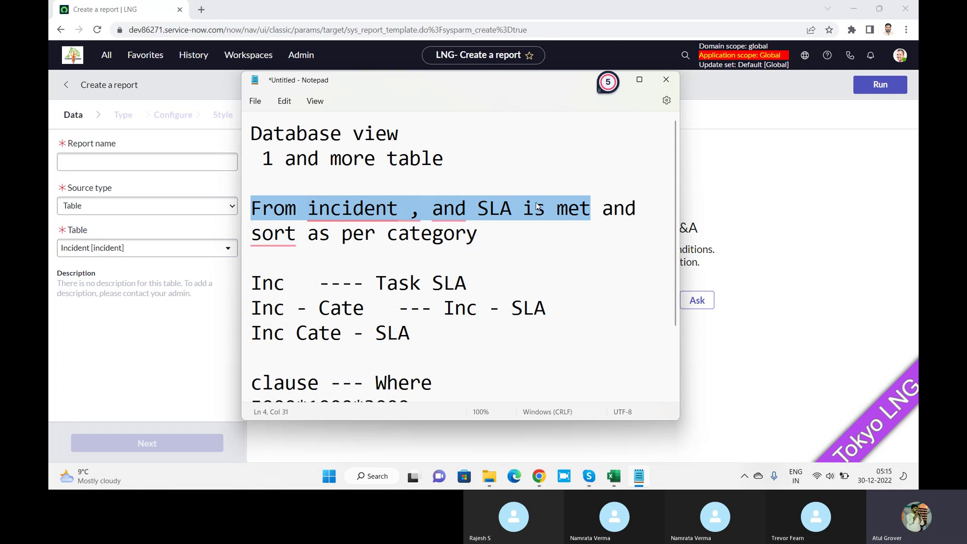
mouse_move(332, 204)
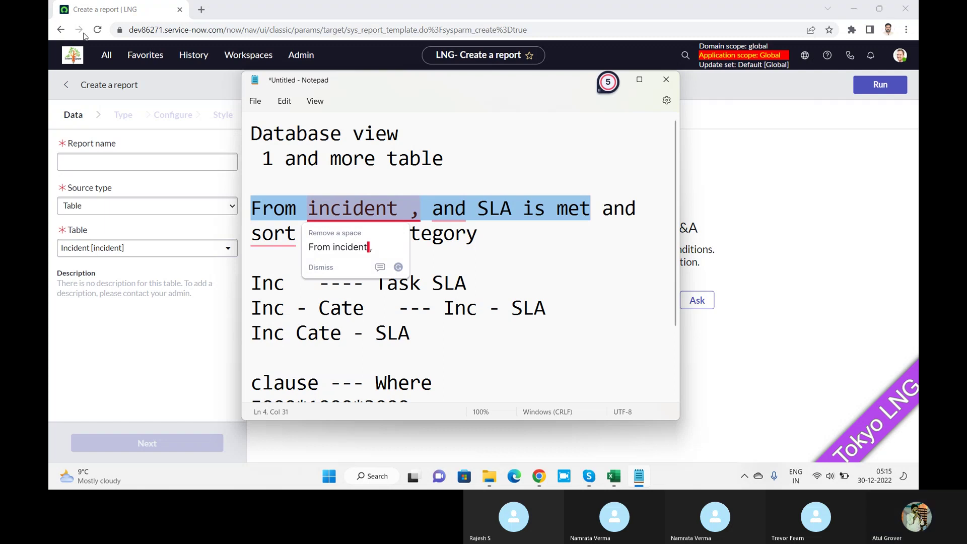
- Find "database view" in the ServiceNow application navigator and open the Database Views list under System Definition
click(105, 55)
double_click(93, 86)
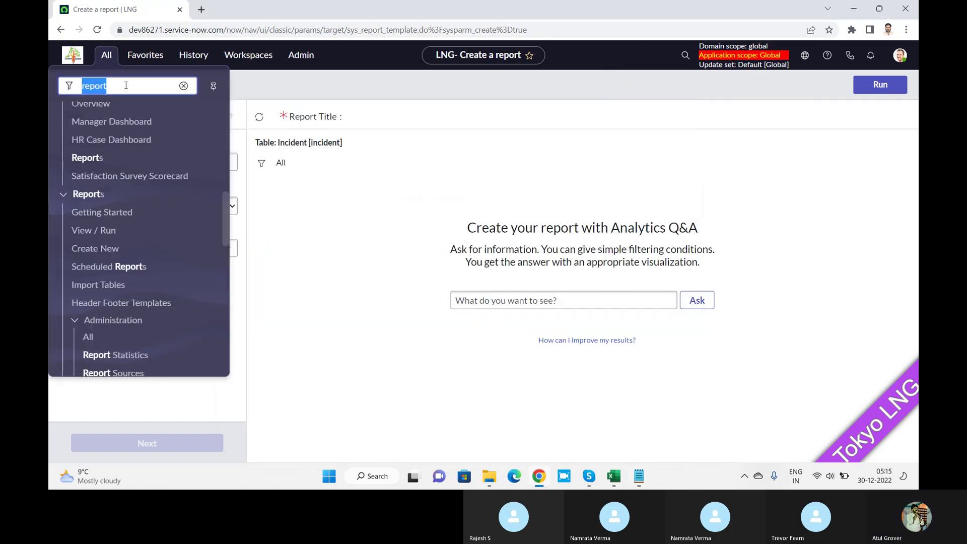
drag(93, 85, 85, 85)
text(datavas)
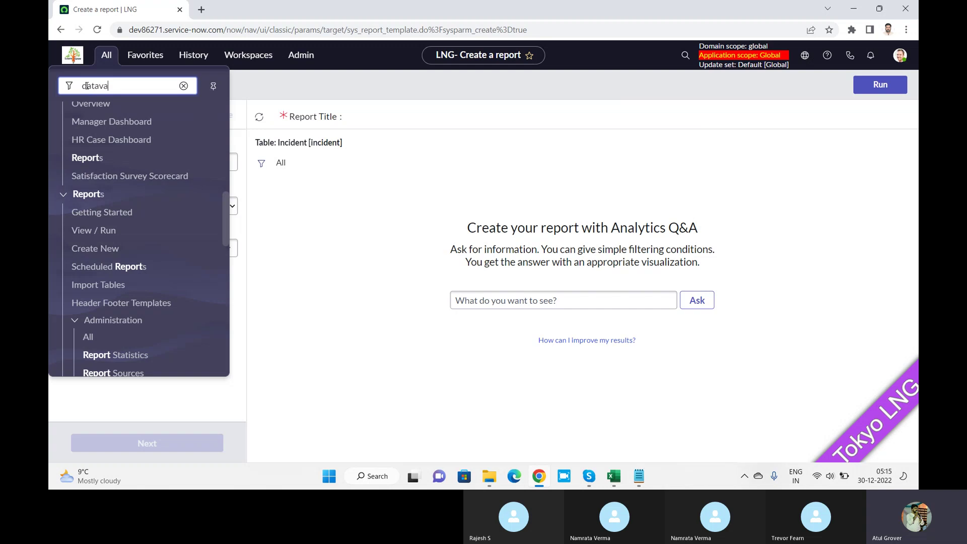
key(BackSpace)
key(BackSpace)
key(BackSpace)
text(bas)
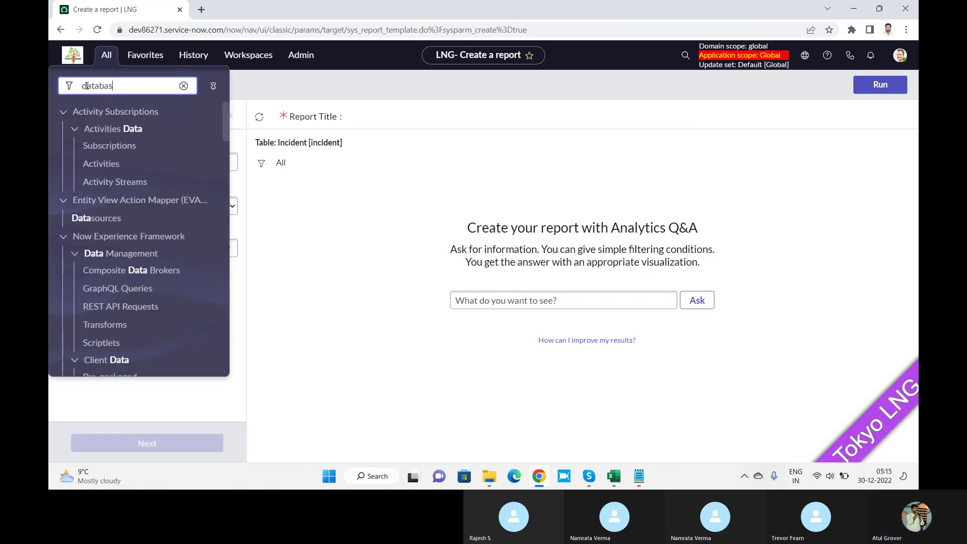
text(e view)
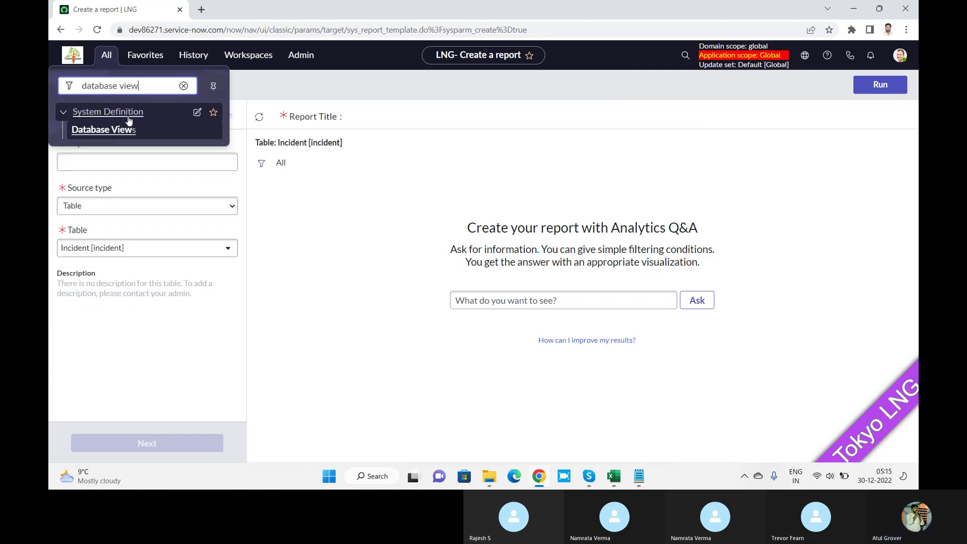
click(118, 136)
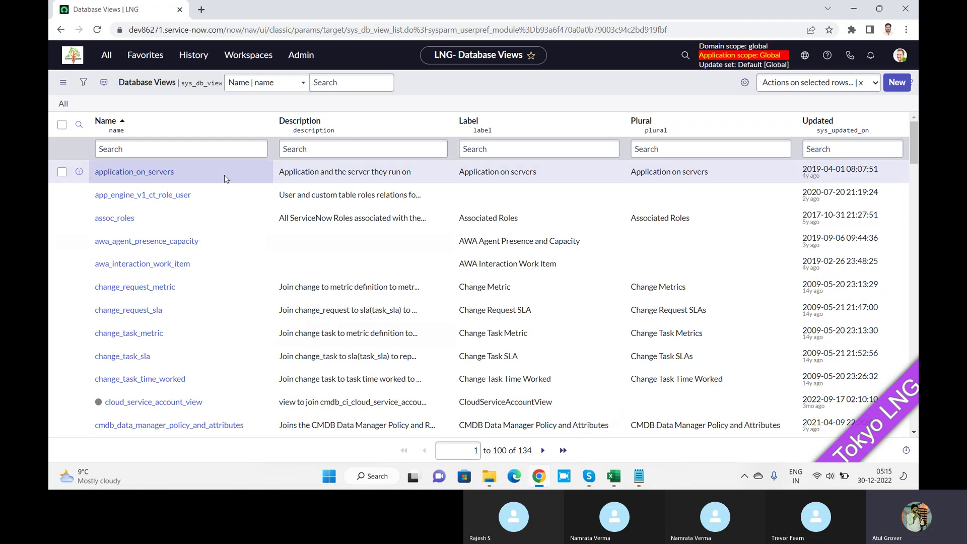
- Filter the Database Views list by name using "*incident"
click(218, 145)
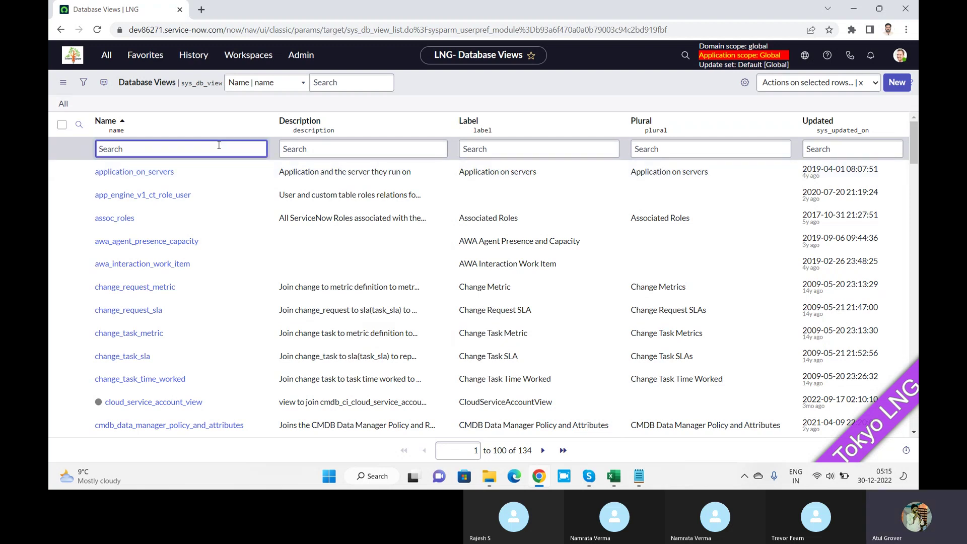
text(*inciden)
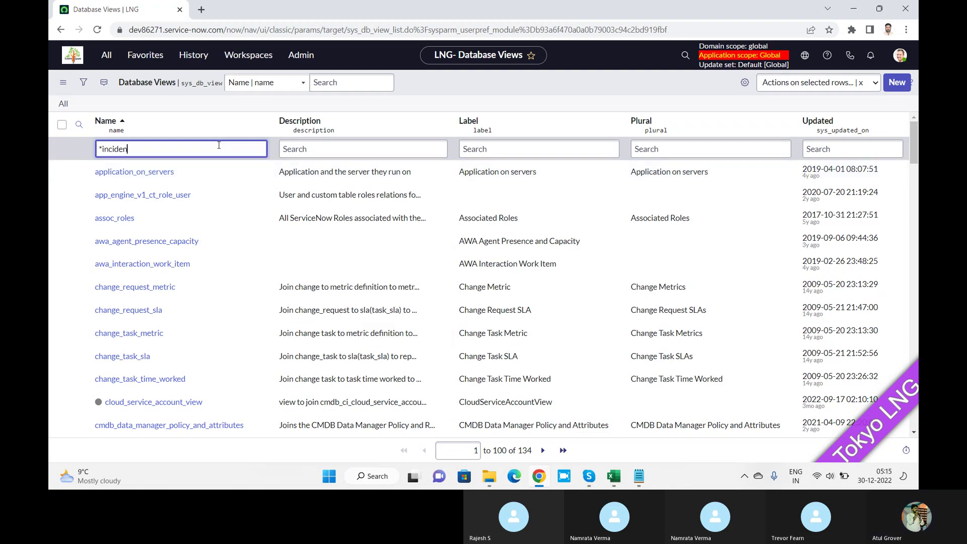
text(t)
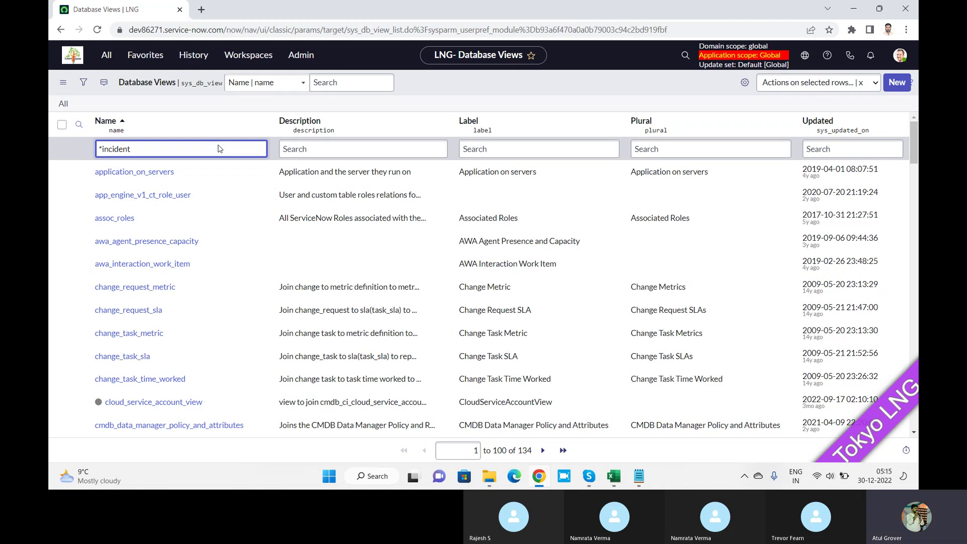
key(Return)
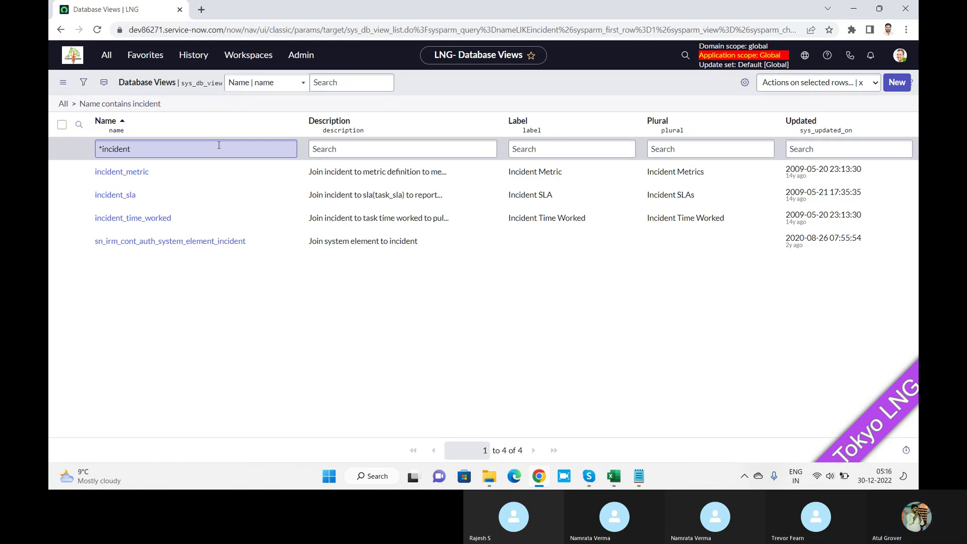
- Open the incident_sla database view and highlight the incident-to-task_sla wording in its description and the plural label
click(115, 199)
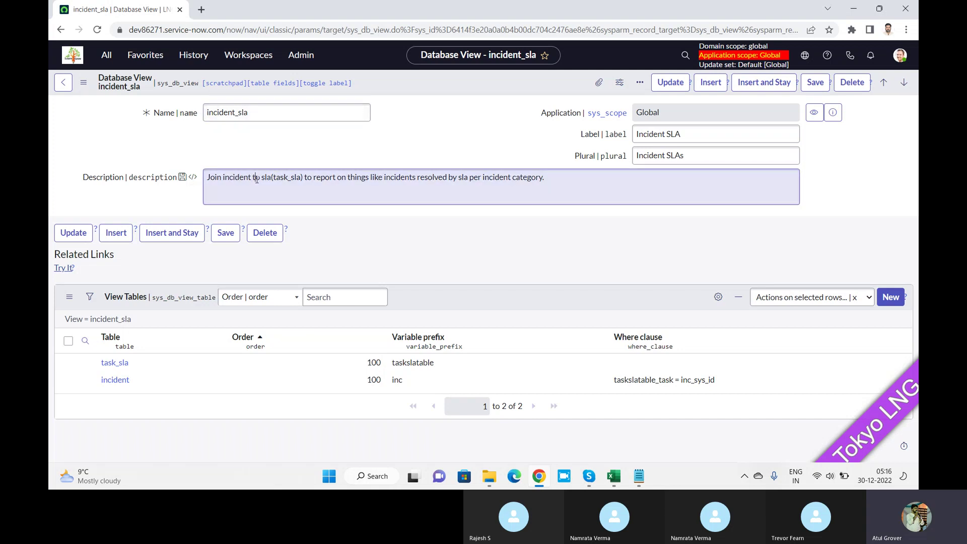
drag(254, 179, 301, 183)
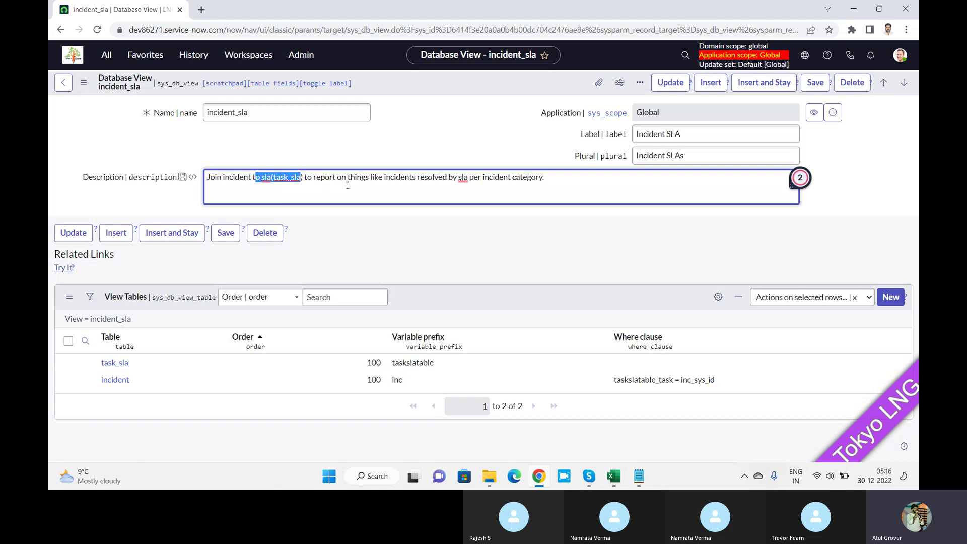
drag(394, 183, 549, 183)
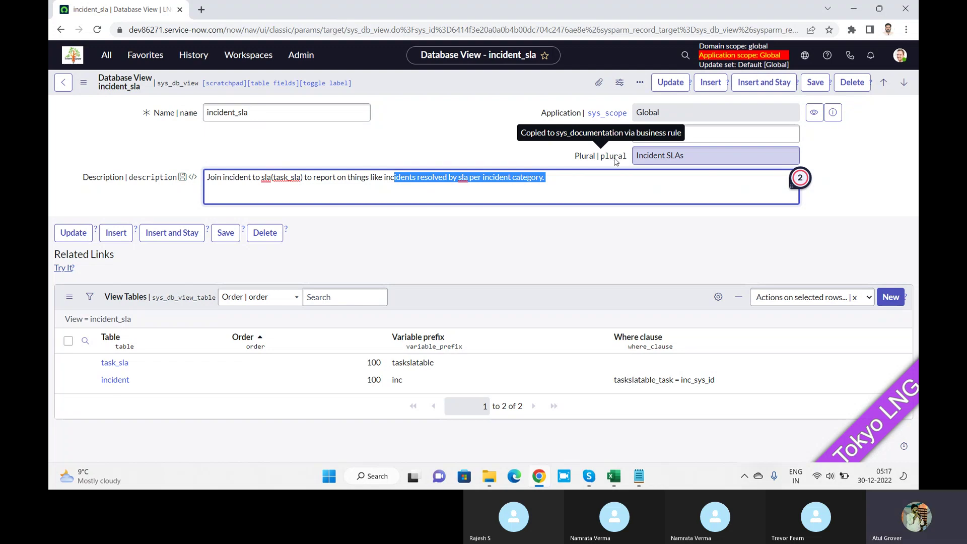
drag(697, 155, 618, 159)
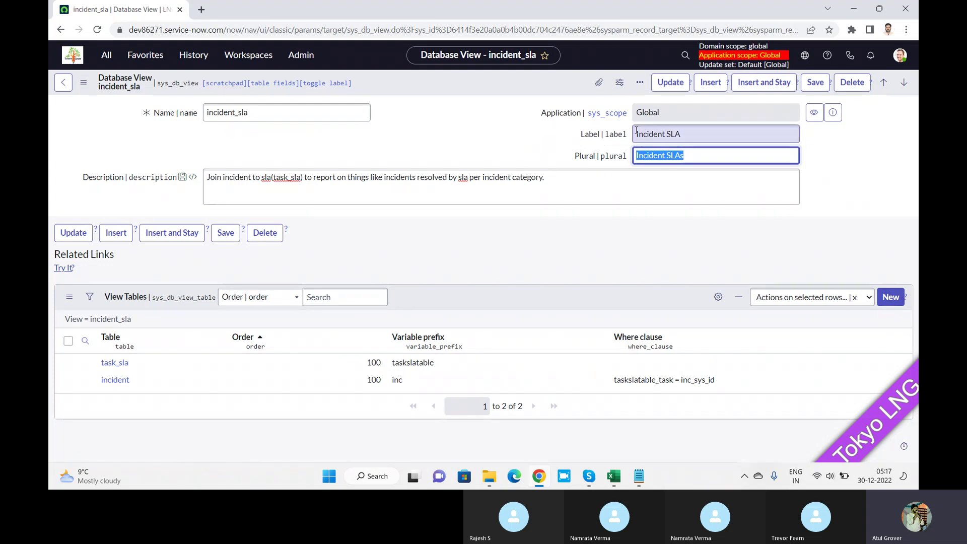
click(694, 155)
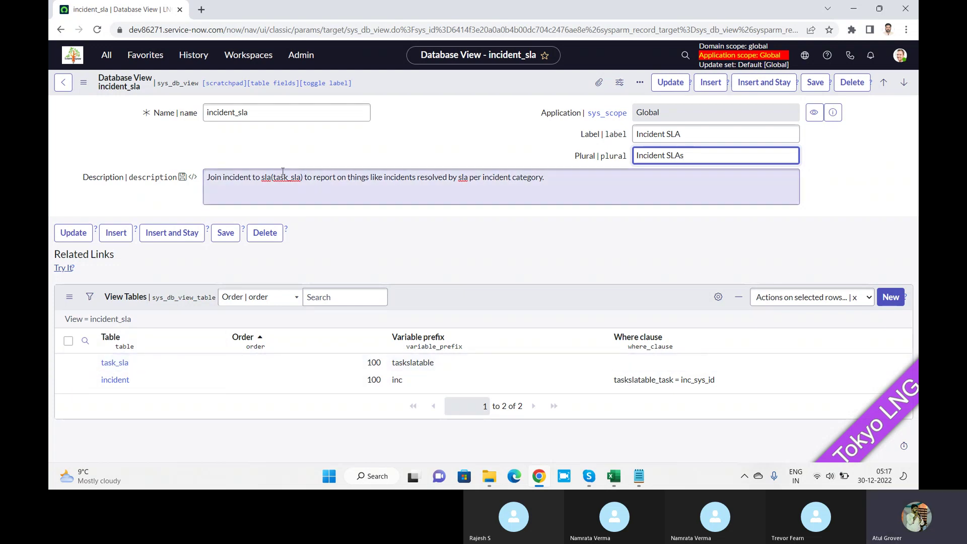
drag(273, 177, 304, 177)
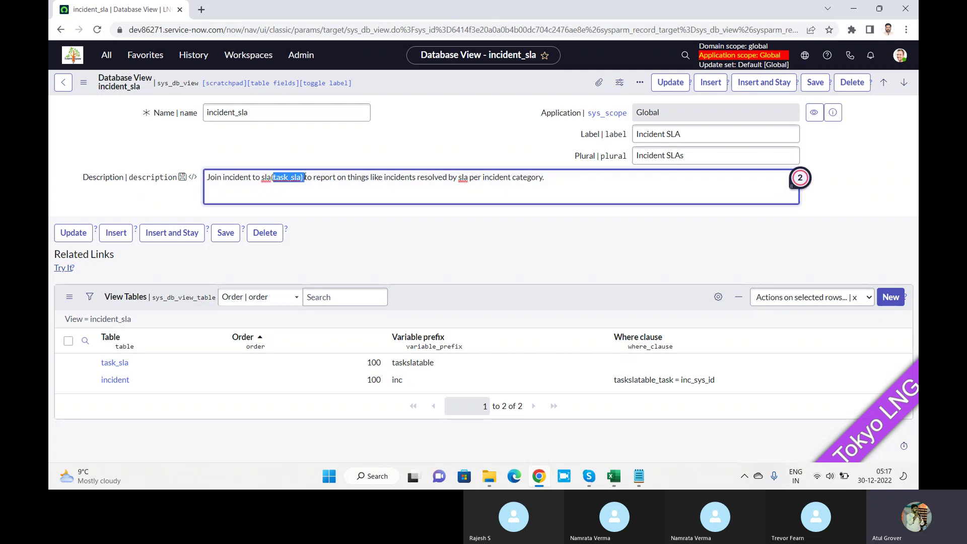
- Open the task_sla view table of incident_sla and highlight its variable prefix
click(115, 365)
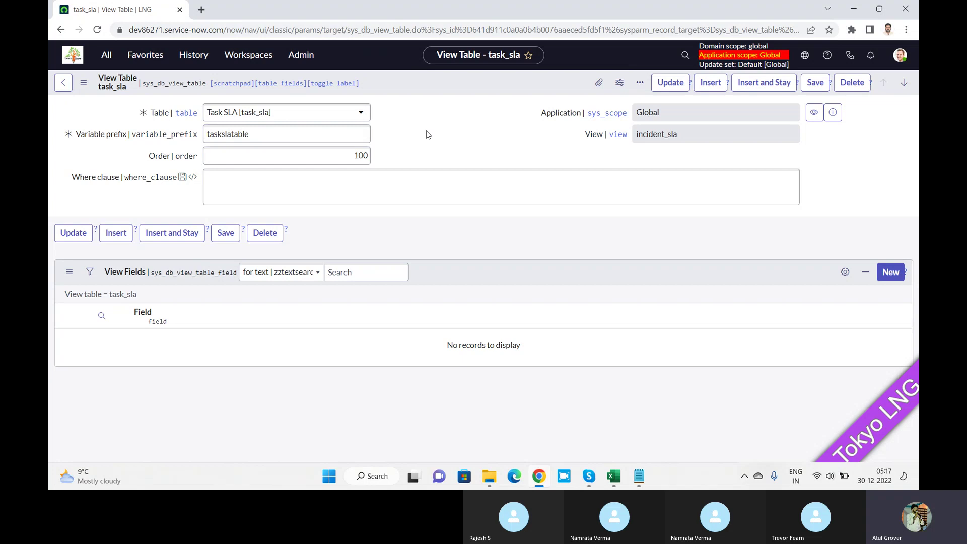
click(258, 134)
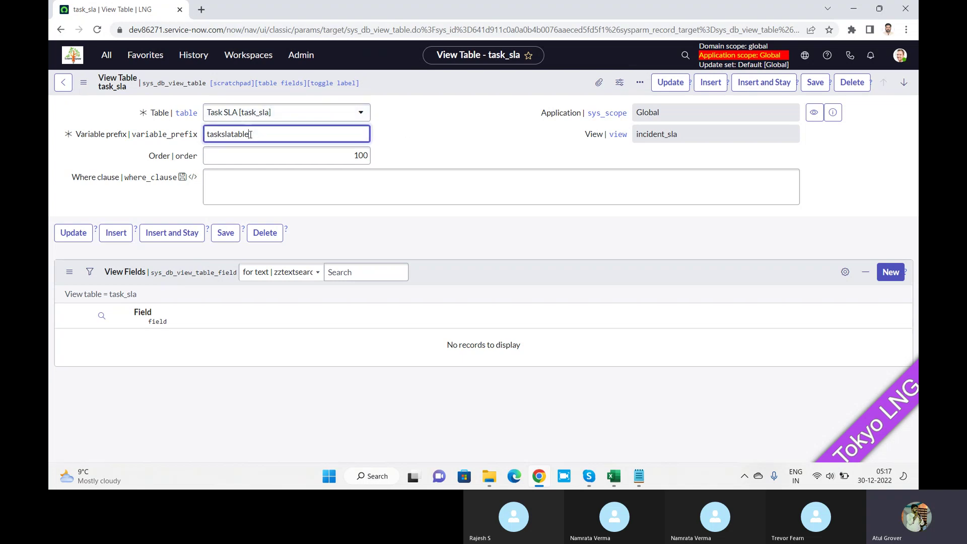
double_click(250, 135)
- Switch to the Notepad notes and add "Inc" with "Number" beneath it, below the "sort as per category" requirement
click(638, 475)
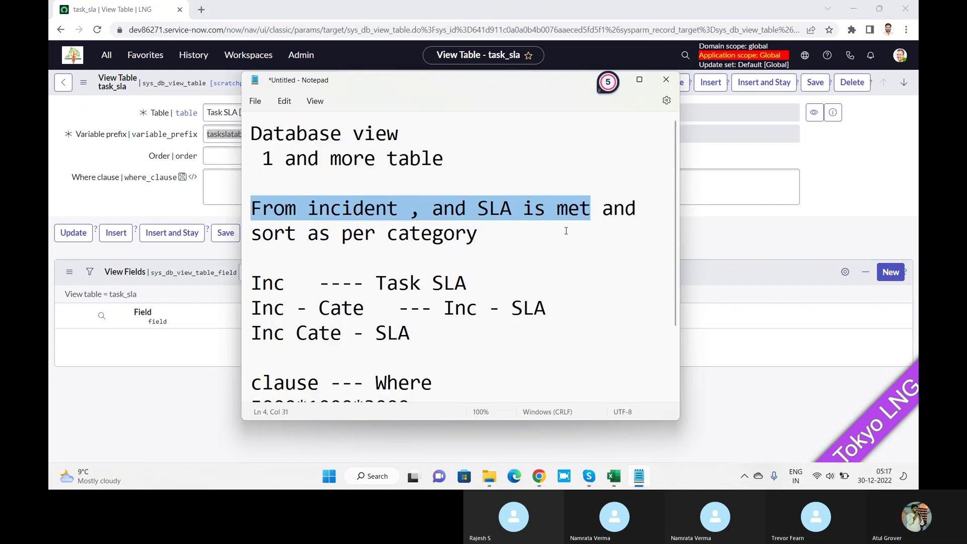
click(503, 235)
key(Return)
key(Return)
key(Return)
key(Up)
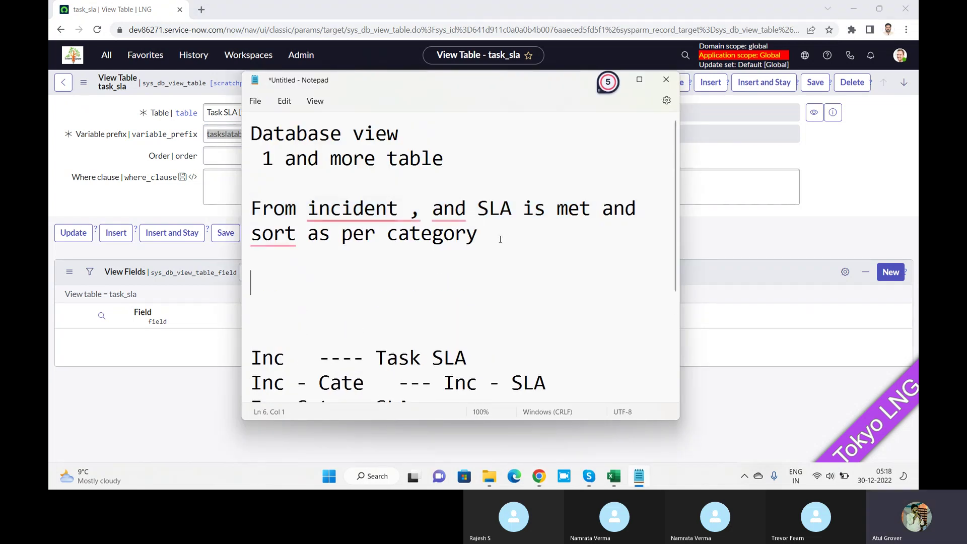
text(Inc)
key(Return)
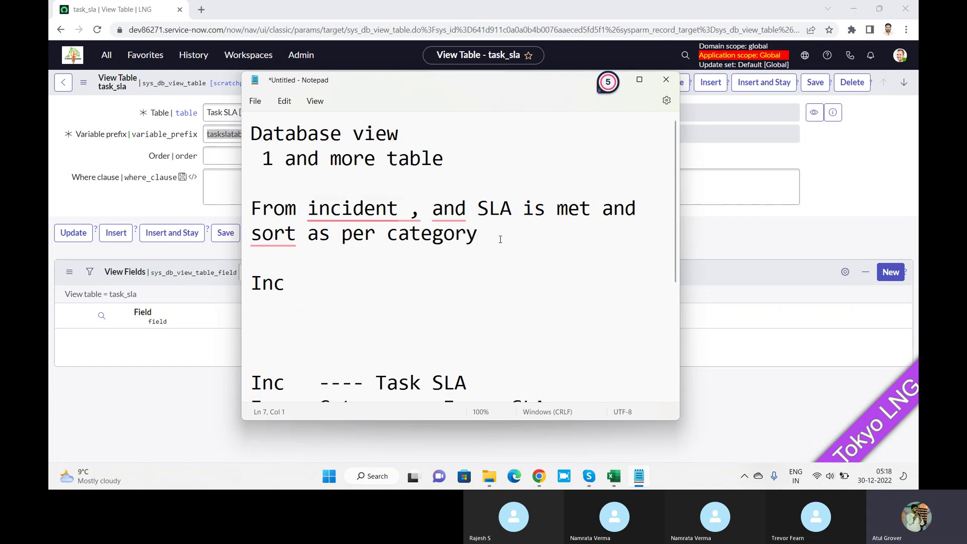
text(Number)
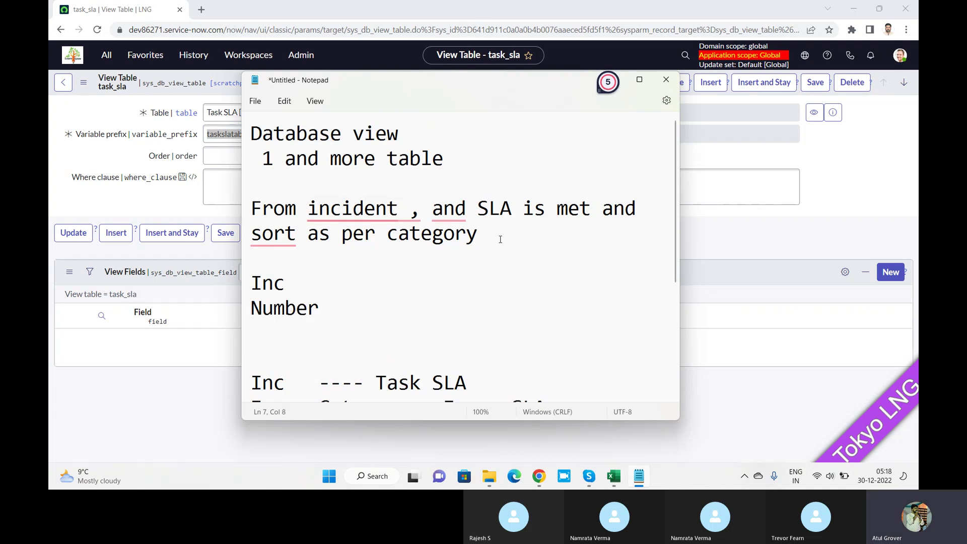
- Add a "Task SLA" entry with "Number" beneath it, separated by a blank line from the Inc entry
key(Return)
key(Return)
text(Task SLA)
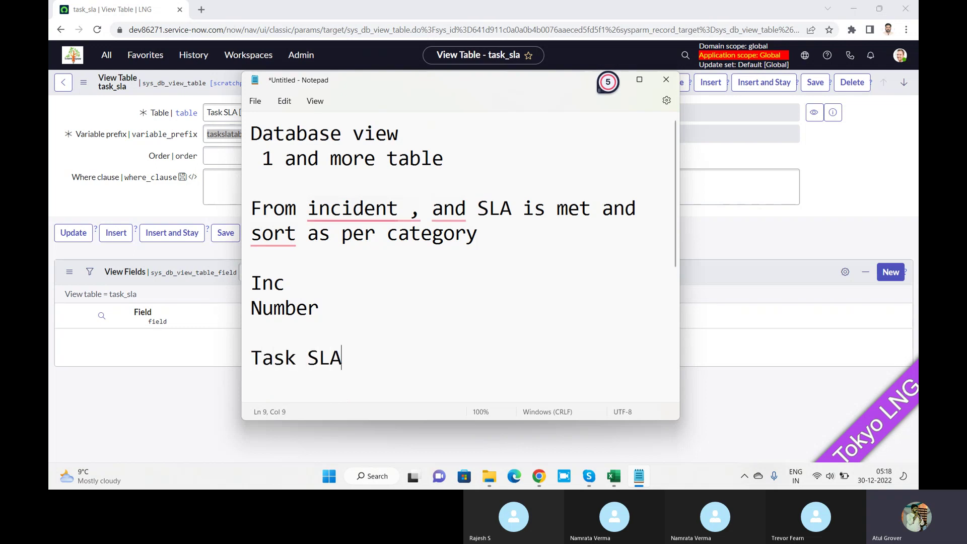
key(Return)
text(Numbe)
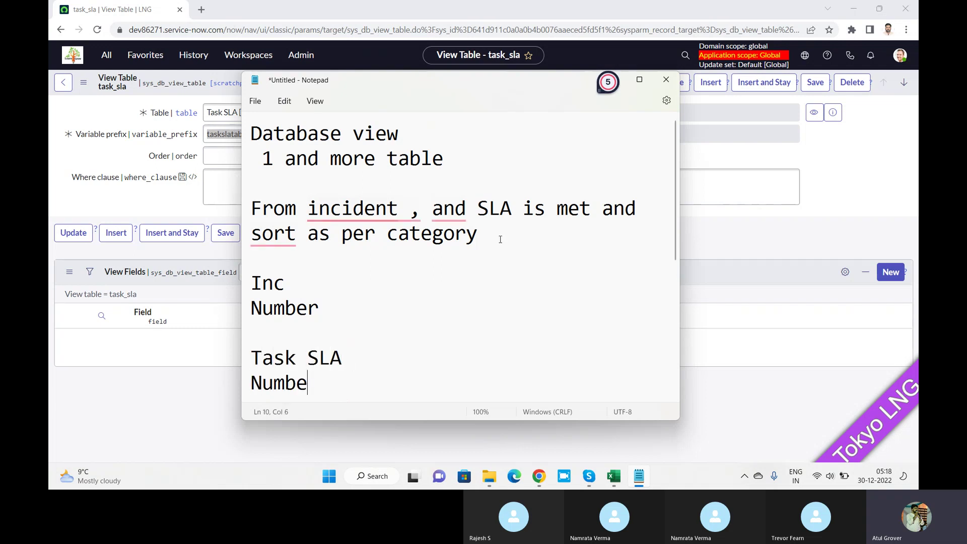
text(r)
- Write "Number Number" on its own line below the Task SLA entry, leaving a blank line between them
key(Return)
key(Return)
text(Number )
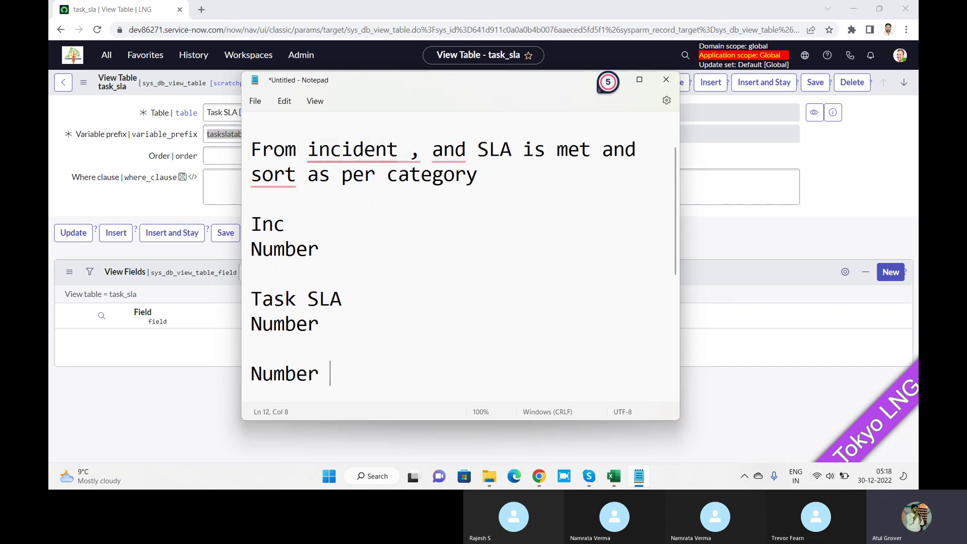
text(Number)
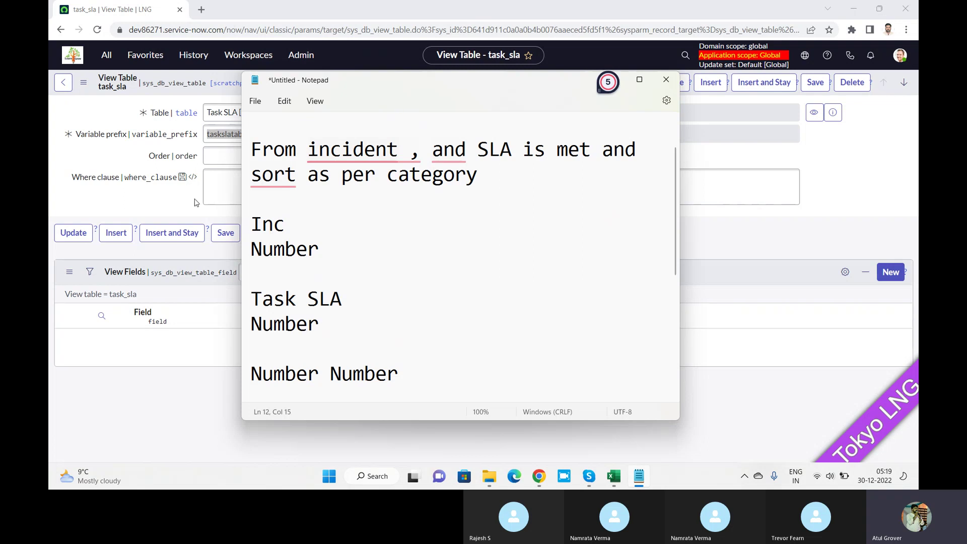
- Switch back to ServiceNow, highlight the task_sla variable prefix, and return to the incident_sla database view
click(162, 199)
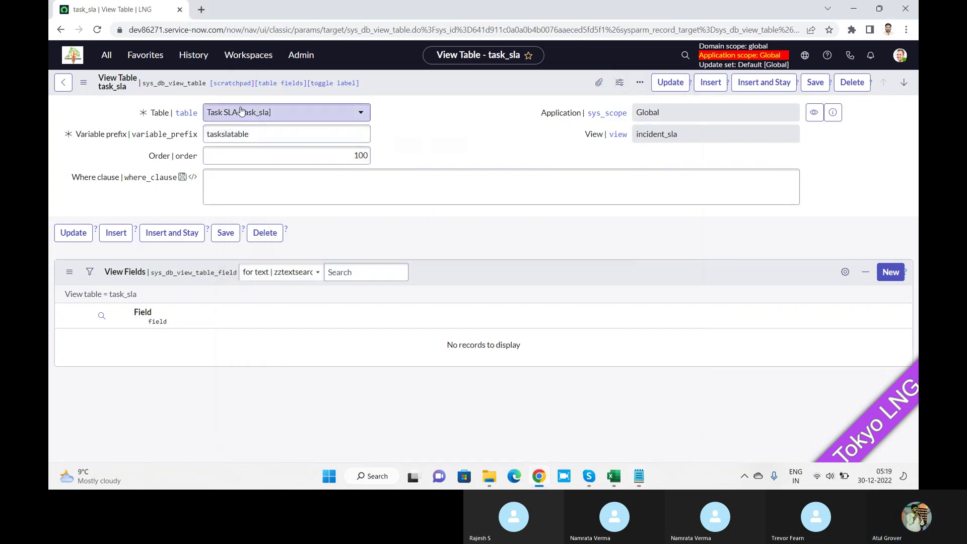
drag(261, 133, 204, 132)
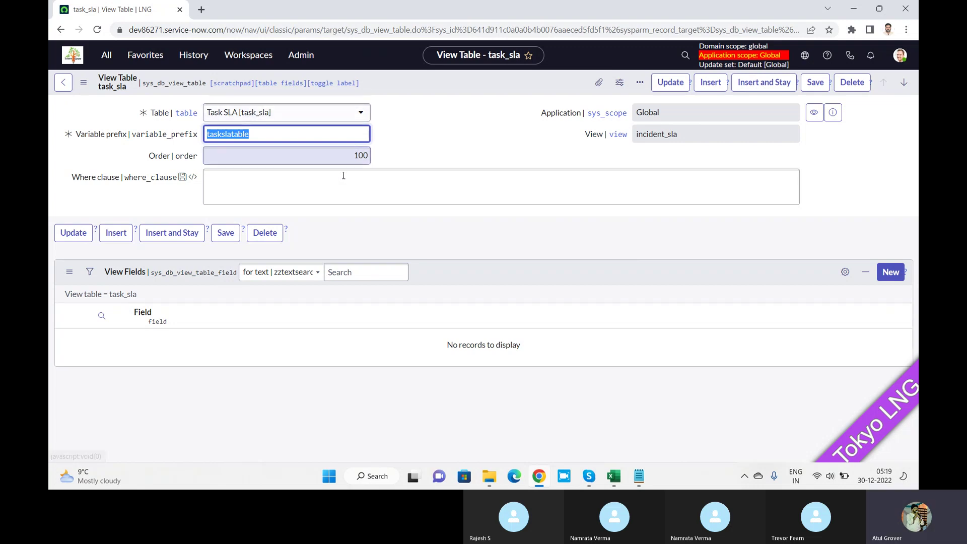
click(63, 83)
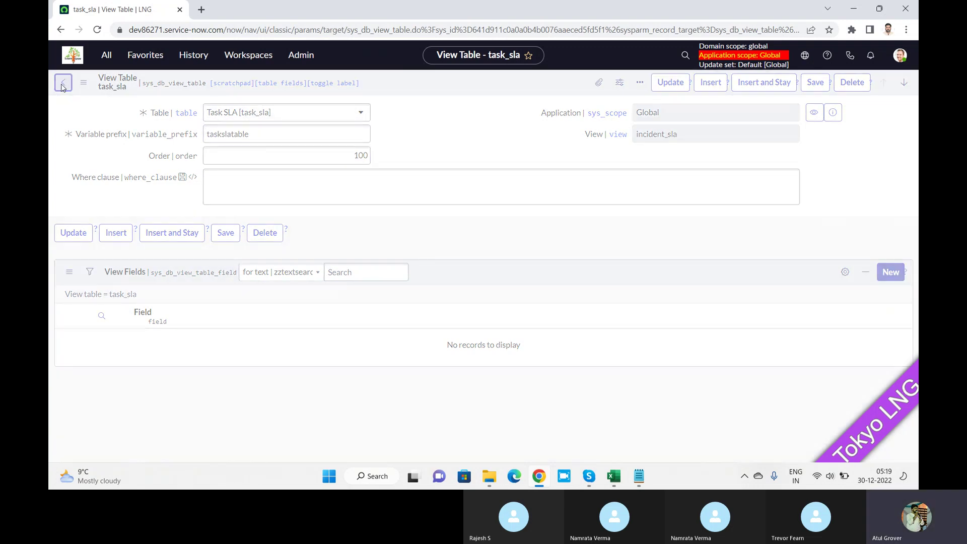
- In the Notepad notes, insert "Task SLA" and "500 ---" as separate lines between the category requirement and the Inc entry
click(638, 477)
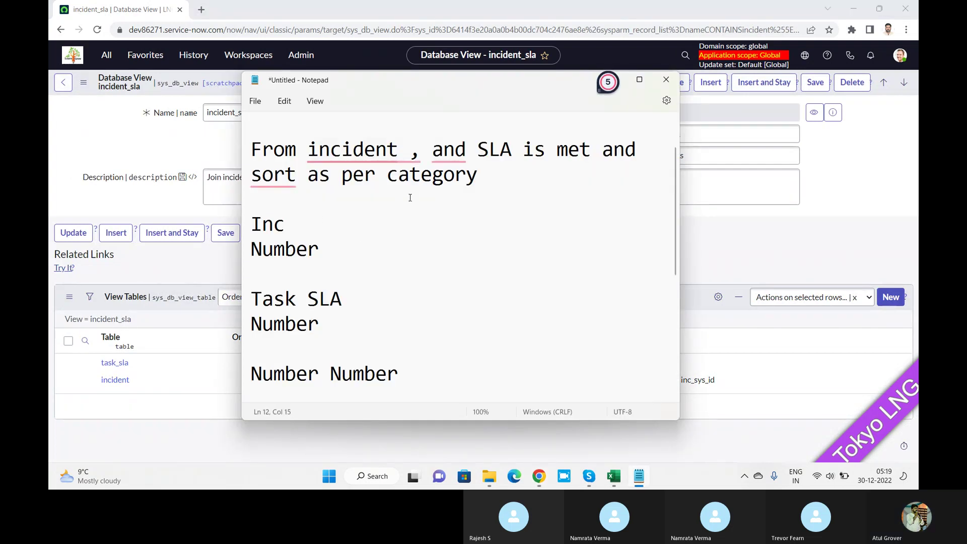
click(497, 185)
key(Return)
key(Return)
text(Task SLA)
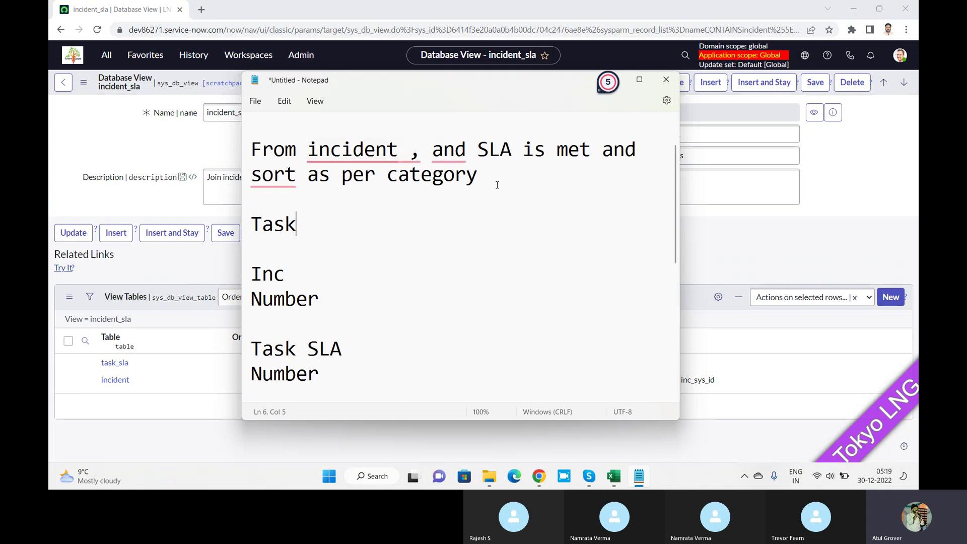
key(Return)
key(Return)
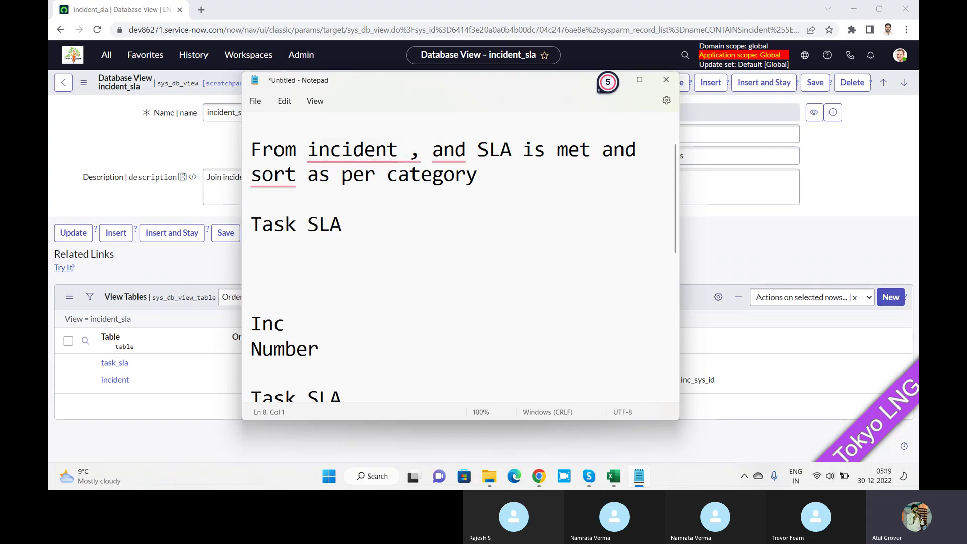
text(500 ---)
- In ServiceNow, open the incident view table of incident_sla and highlight its variable prefix and where clause
click(109, 384)
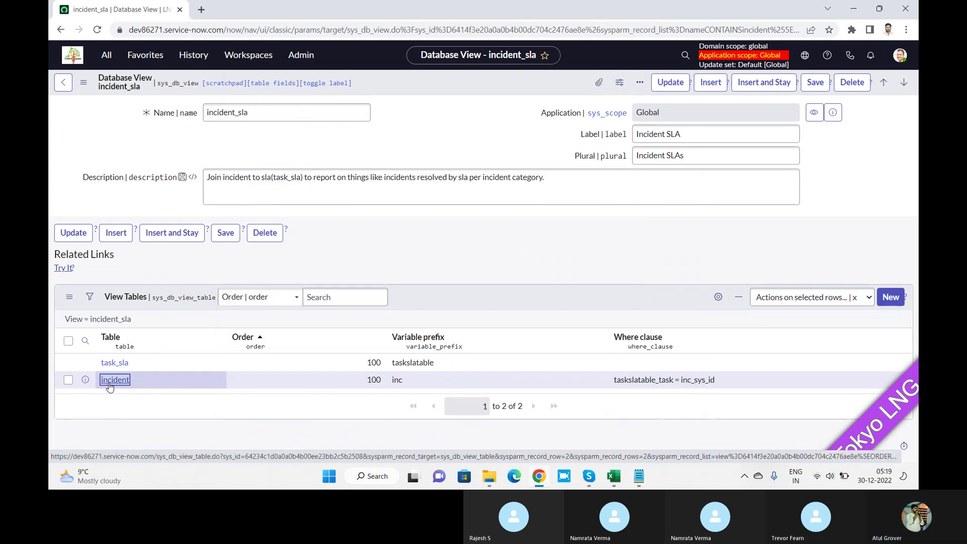
click(110, 384)
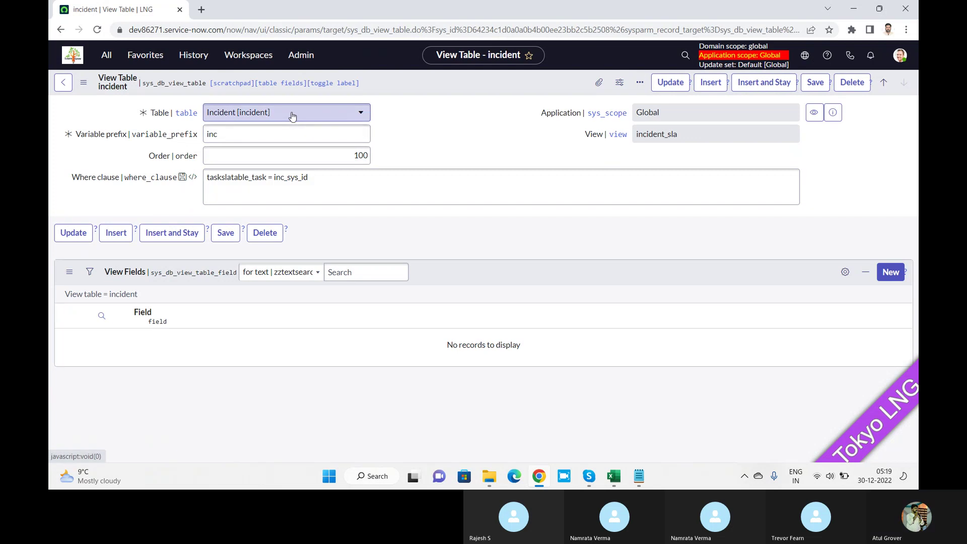
click(247, 130)
drag(240, 133, 176, 141)
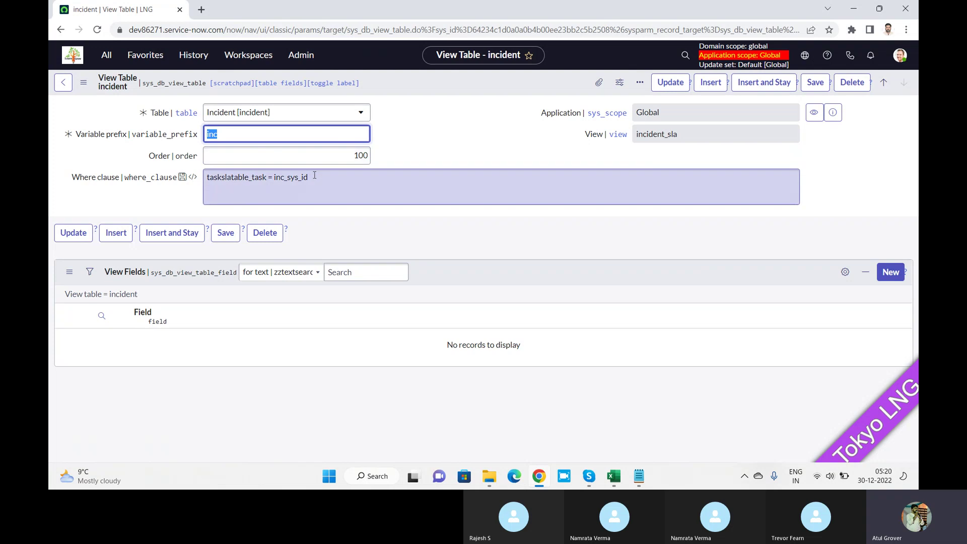
drag(317, 178, 193, 177)
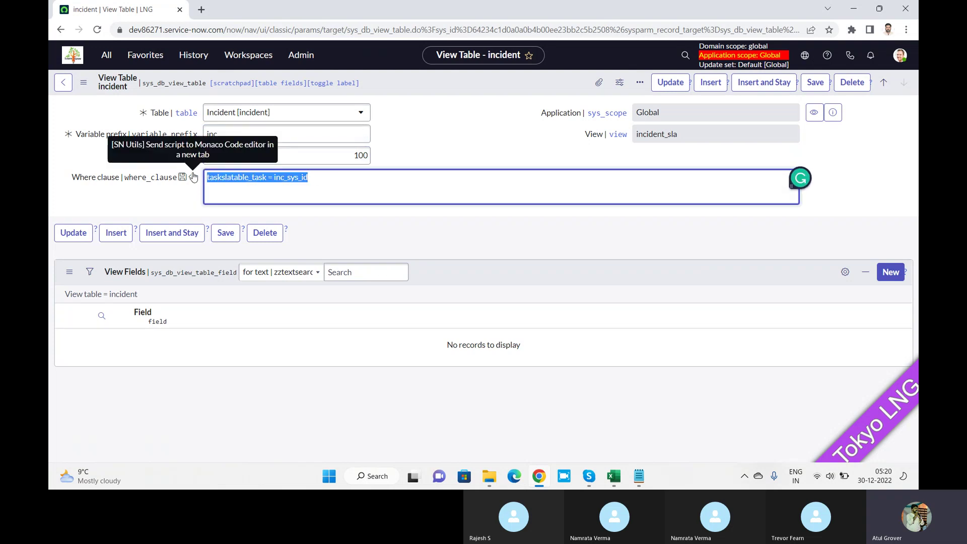
- Return to the Notepad notes and add "sys id" on a new line below "Inc - Cate --- Inc - SLA"
key(alt+Tab)
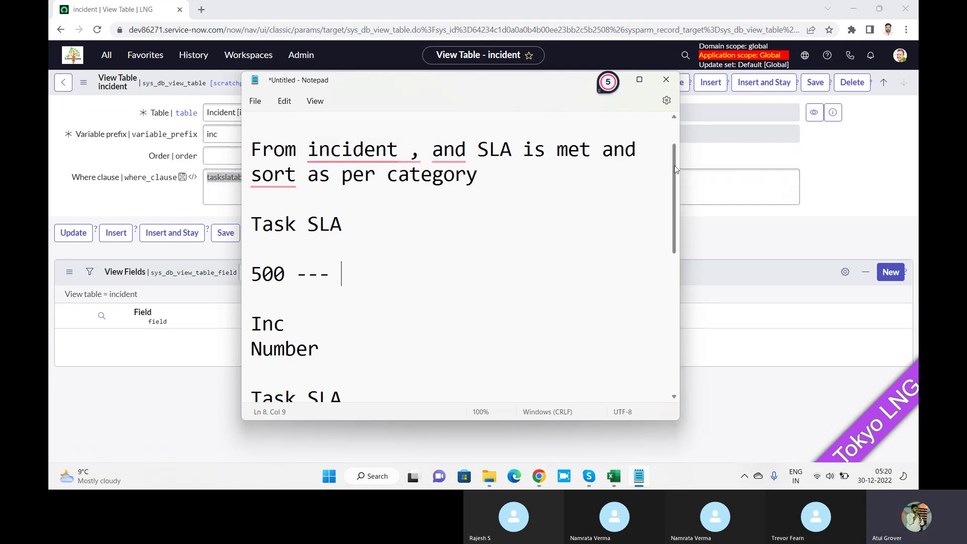
drag(674, 167, 688, 301)
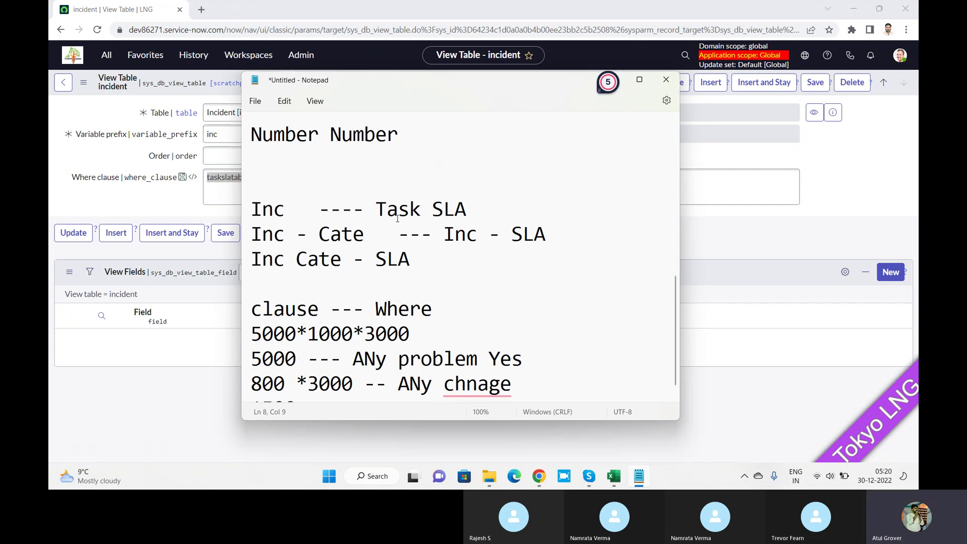
double_click(272, 207)
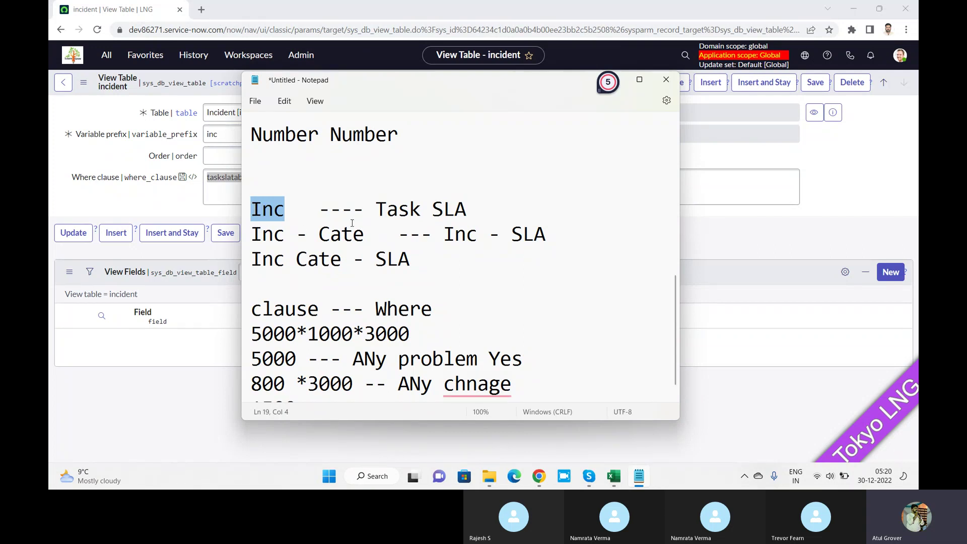
double_click(458, 234)
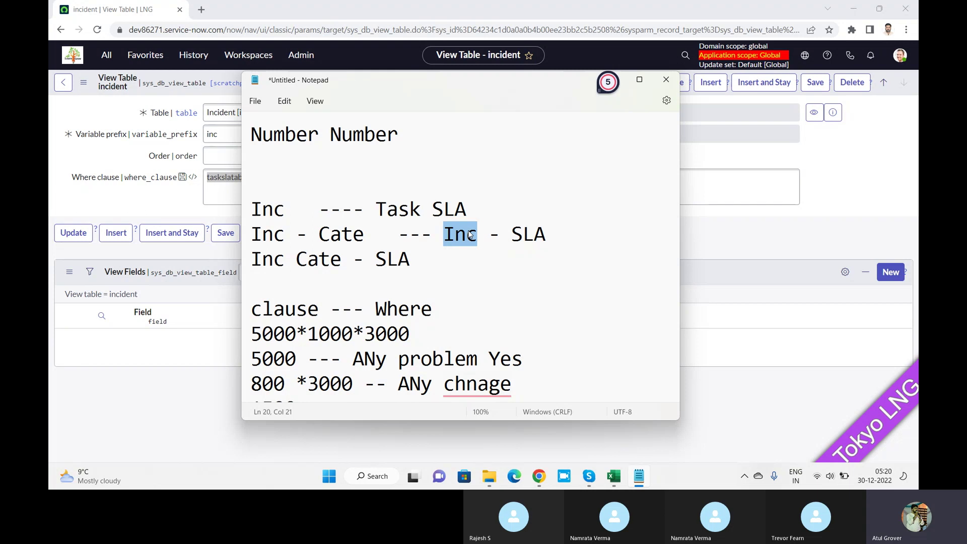
click(593, 227)
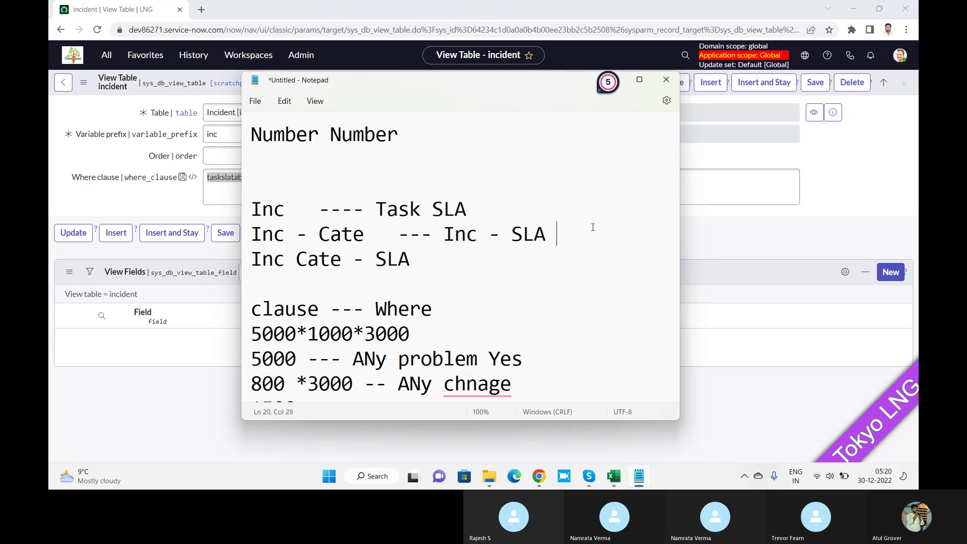
key(Return)
text(sys id)
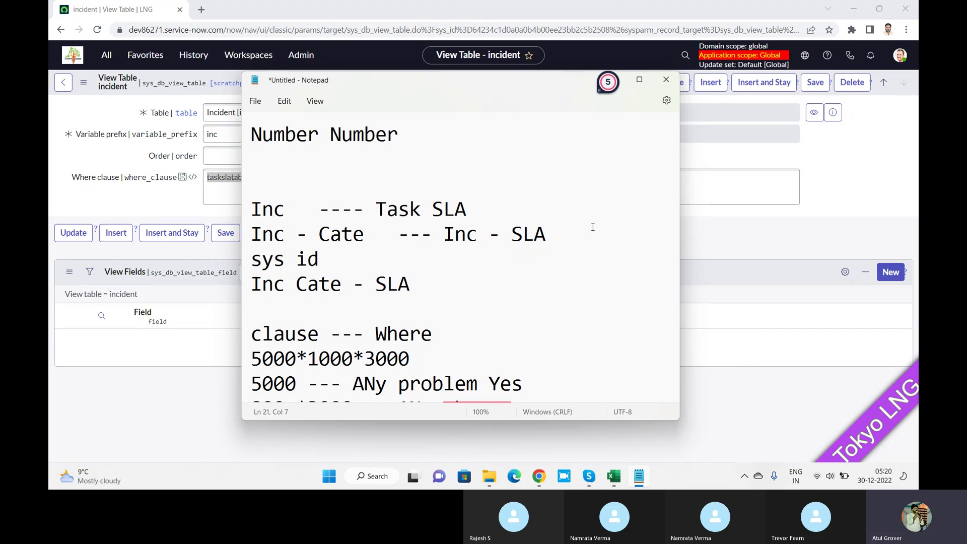
- Back in ServiceNow, highlight the taskslatable prefix and the sys_id part of the incident table's where clause
click(214, 183)
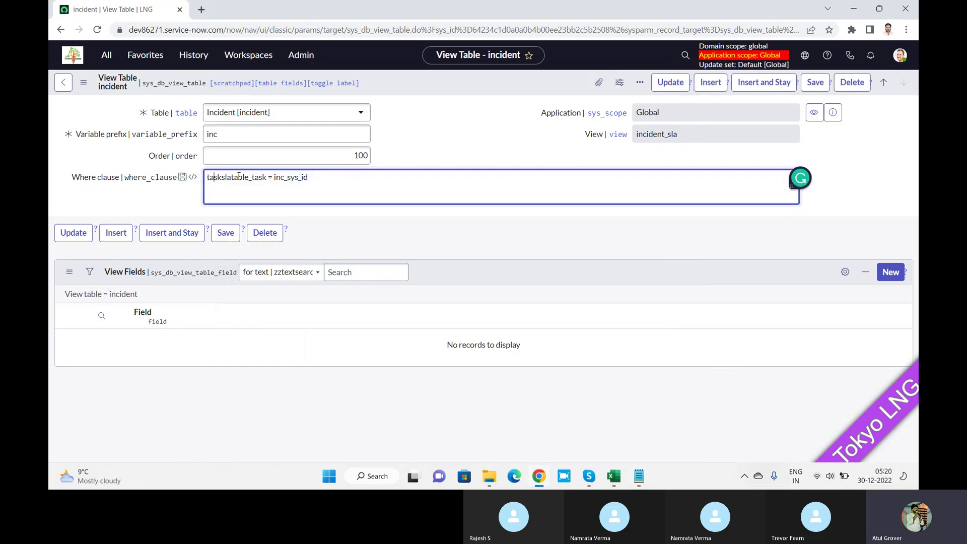
drag(249, 177, 201, 175)
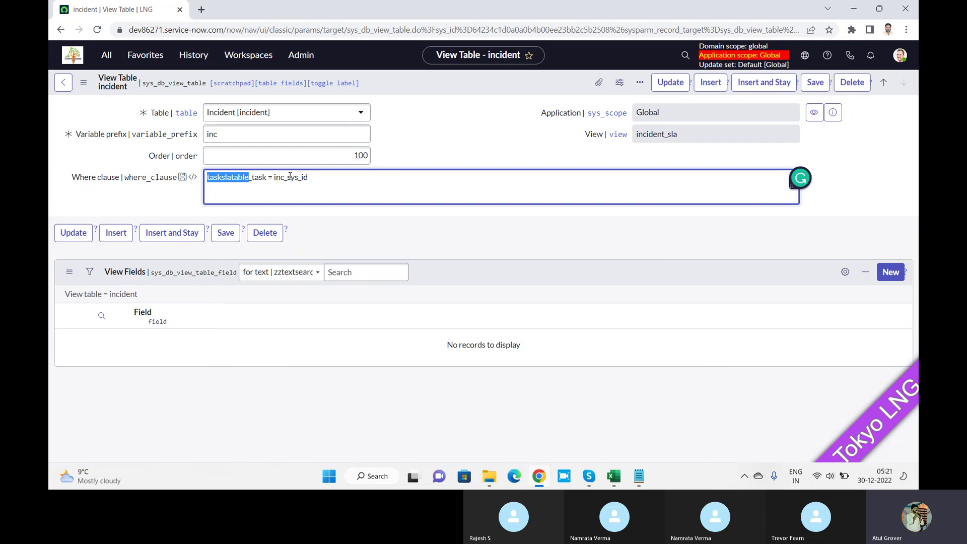
drag(290, 177, 322, 178)
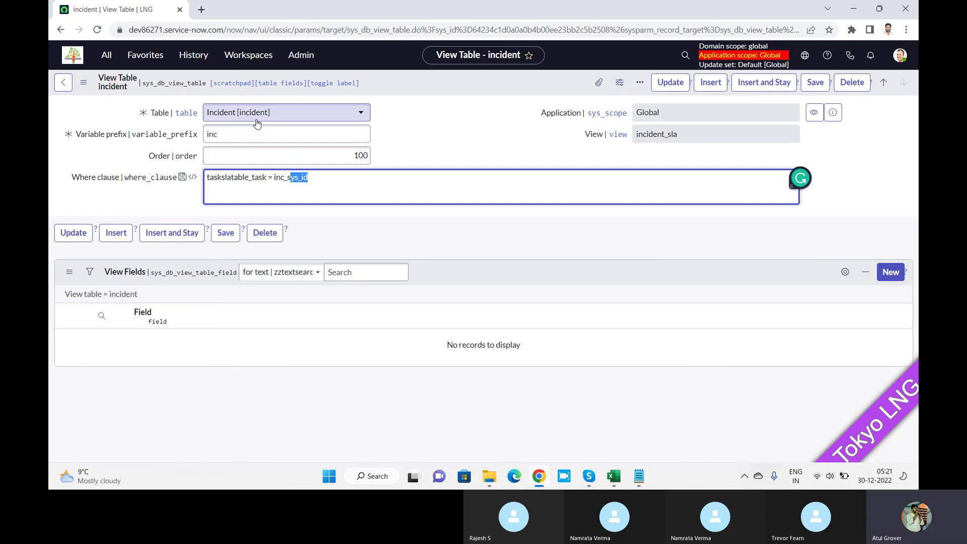
- Switch to the Notepad notes and replace 500 with 10 in the "500 ---" line under Task SLA
click(315, 181)
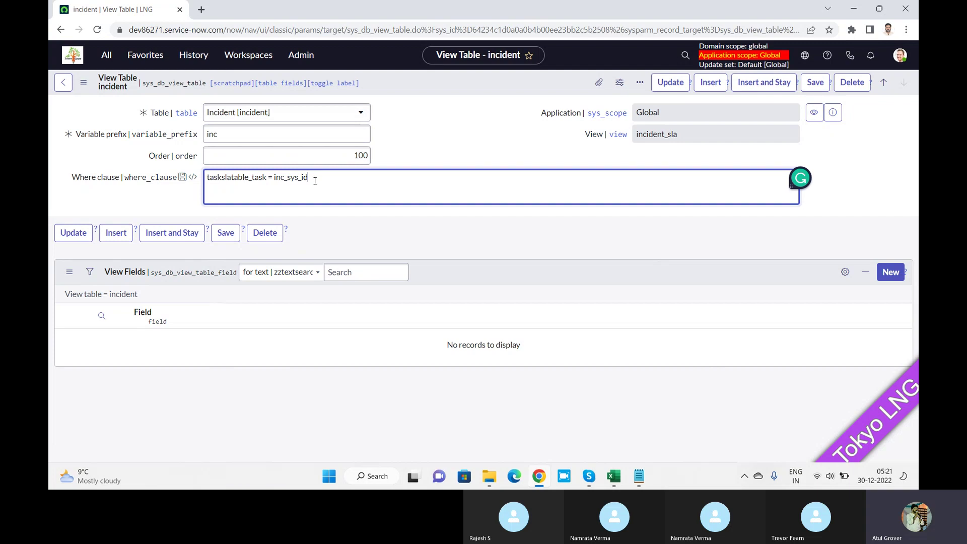
key(alt+Tab)
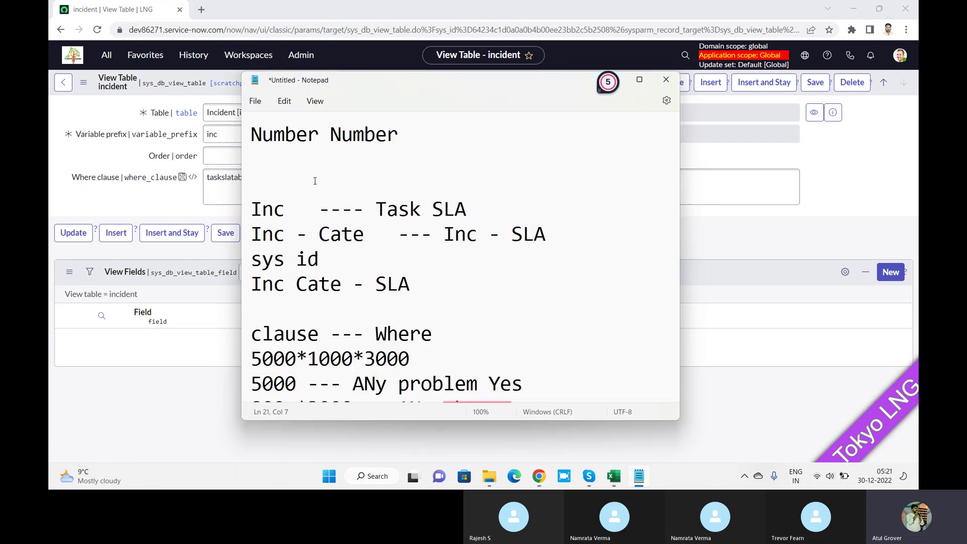
click(309, 188)
key(Page_Up)
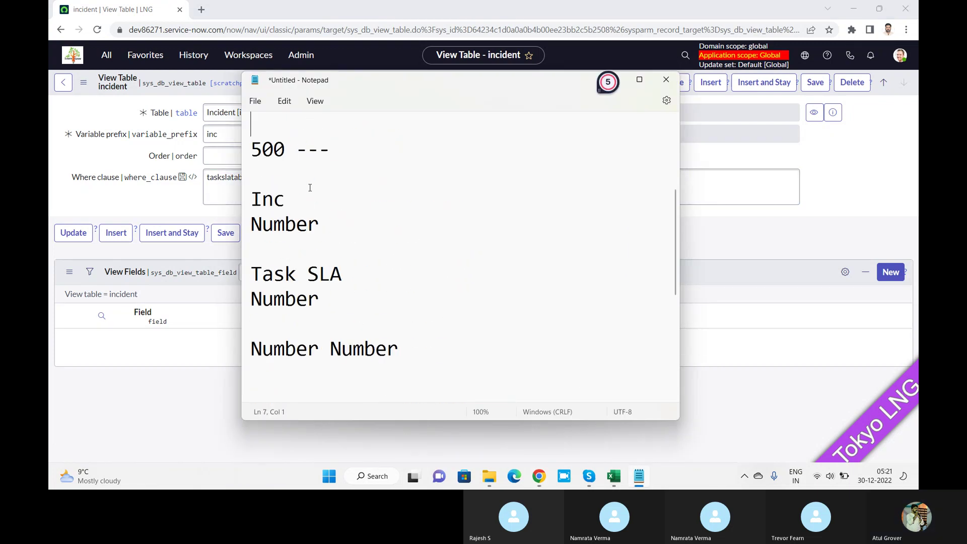
key(Delete)
key(Delete)
key(Delete)
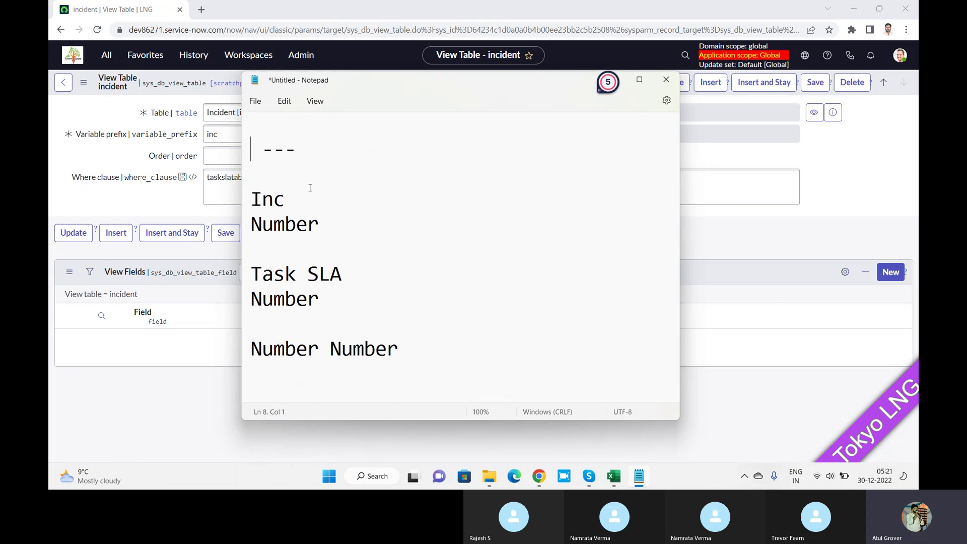
text(10)
- Open up blank lines beneath "10 ---" and start a list there with 1 and 2 on separate lines
key(Down)
key(Return)
key(Return)
key(Return)
key(Return)
key(Return)
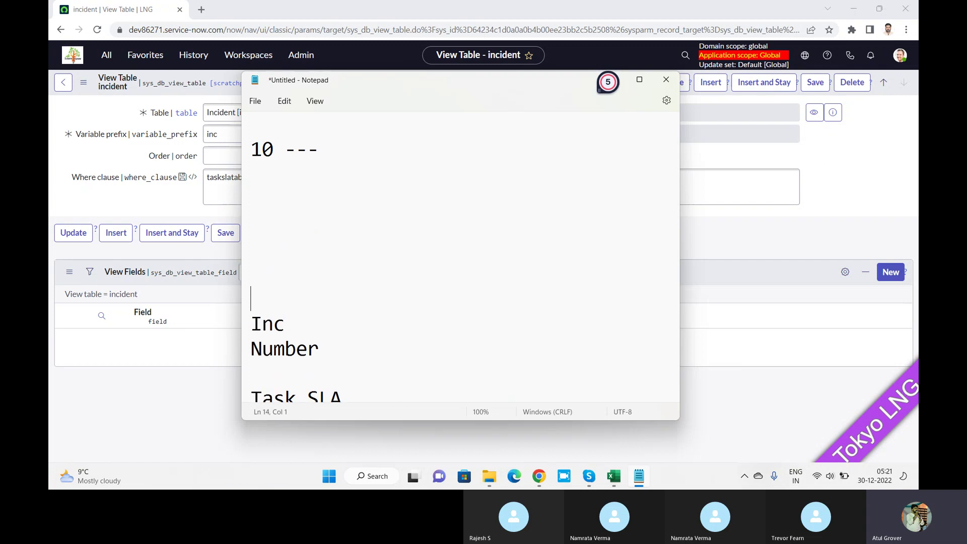
key(Up)
key(Up)
key(Up)
key(Up)
key(Up)
text(1)
key(Return)
text(2)
key(Return)
key(Return)
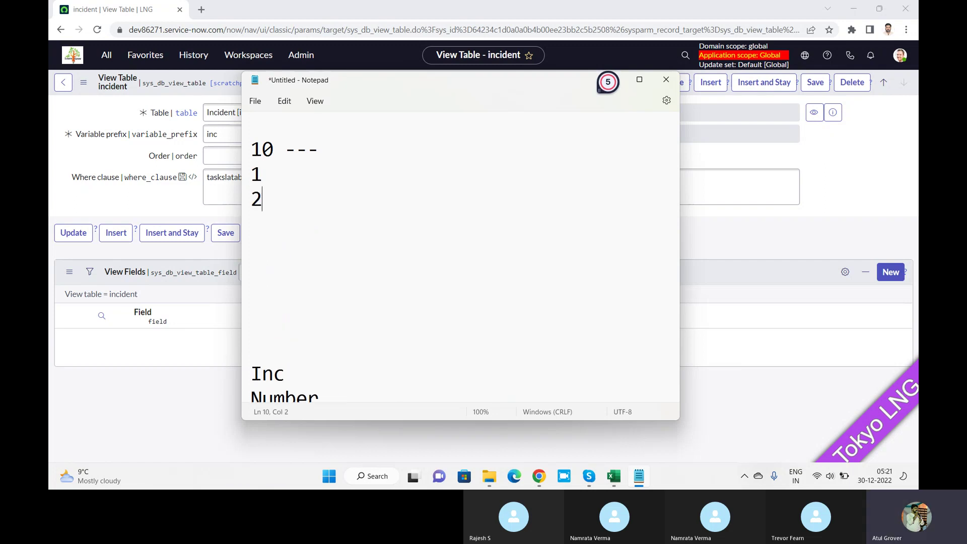
- Continue the Task SLA list with the numbers 3 to 9, one per line
text(3)
key(BackSpace)
key(BackSpace)
text(3)
key(Return)
text(4)
key(Return)
text(5)
key(Return)
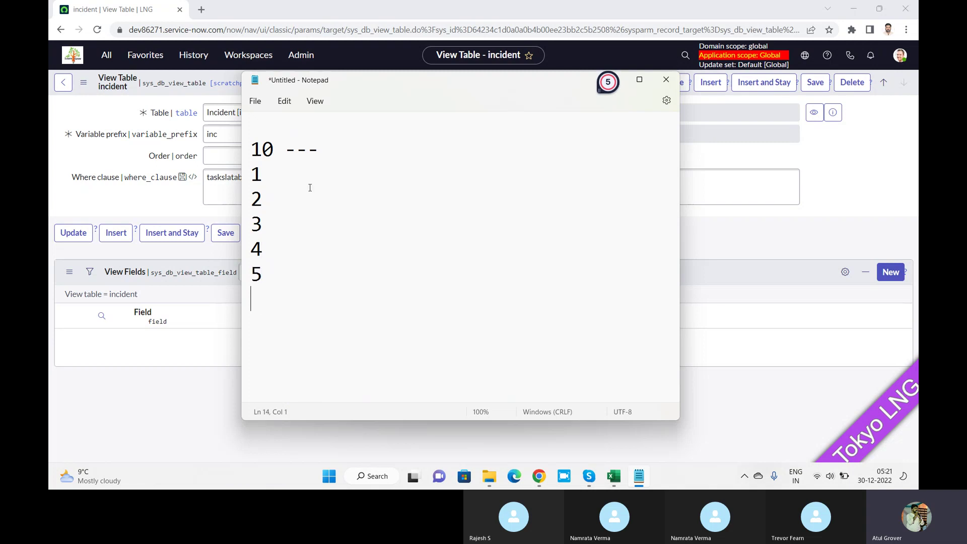
text(6)
key(Return)
text(7)
key(Return)
text(8)
key(Return)
text(9)
key(Return)
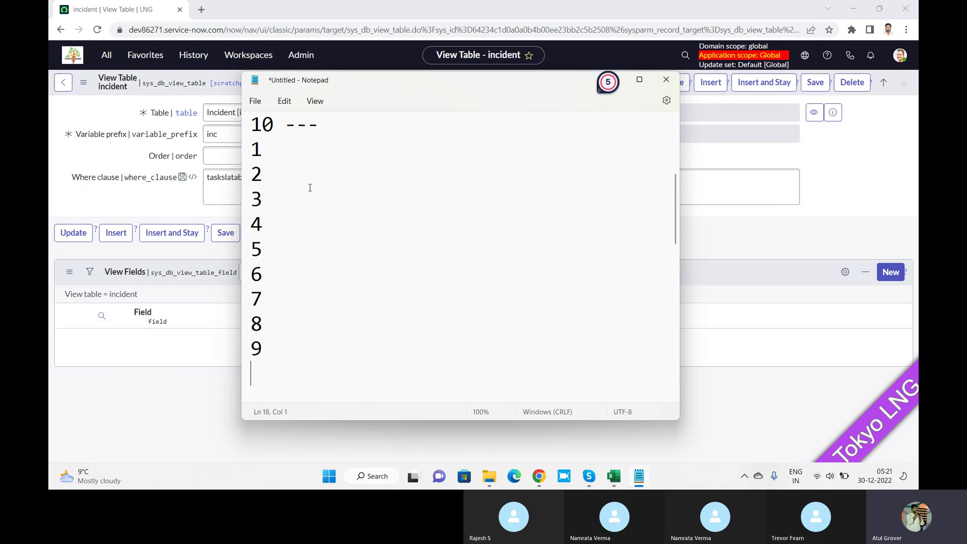
- In the Task SLA list, append "- A" to line 1 and "B" to line 2
click(299, 151)
text(-  )
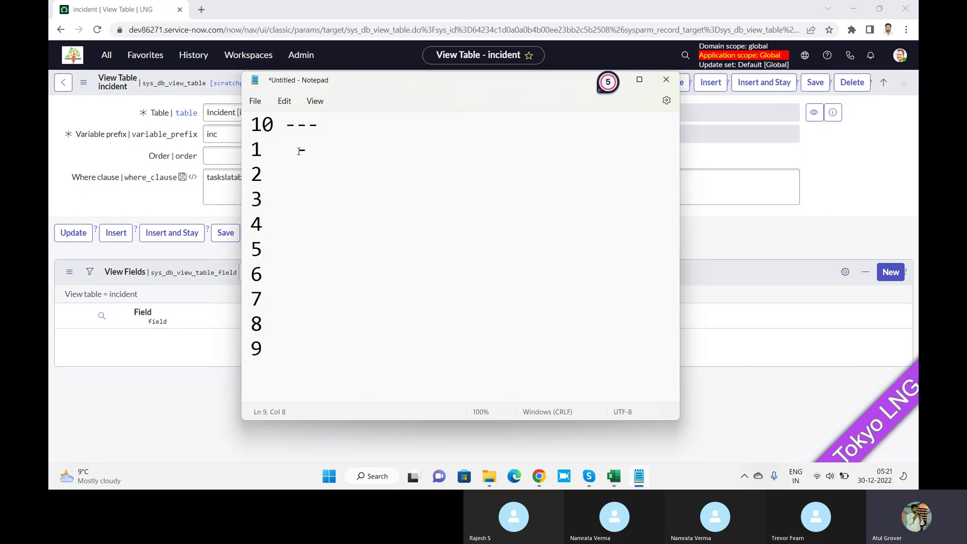
text(A)
key(Down)
text(B)
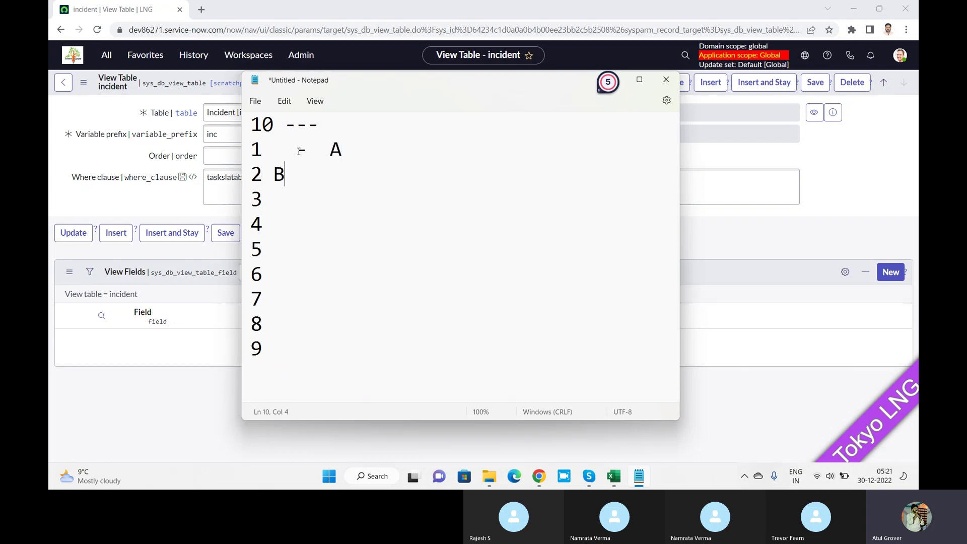
- Append the letters C, D, E, F, G, H and I to the Task SLA list's lines 3 to 9
key(Down)
text(C)
key(Down)
text(D)
key(Down)
text(E)
key(Down)
text(F)
key(Down)
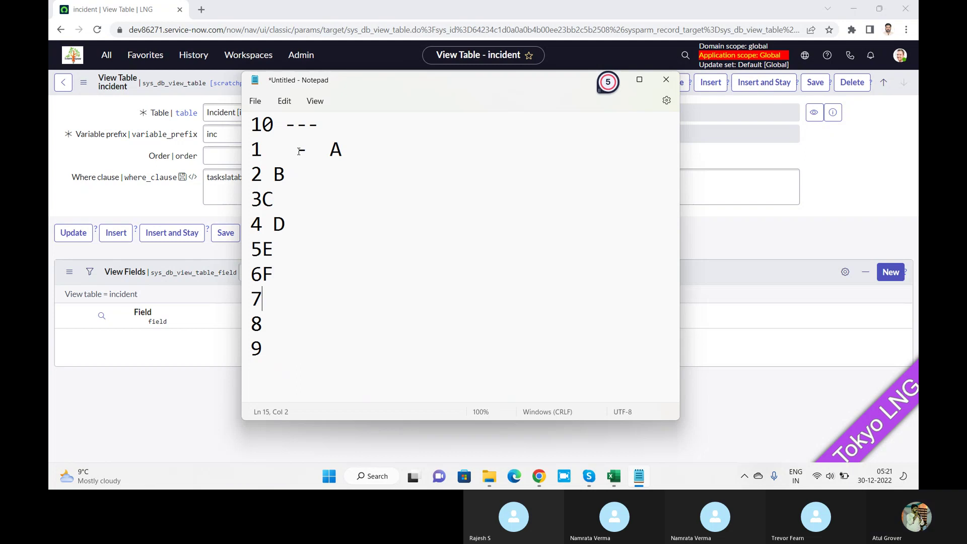
text(G)
key(Down)
text(H)
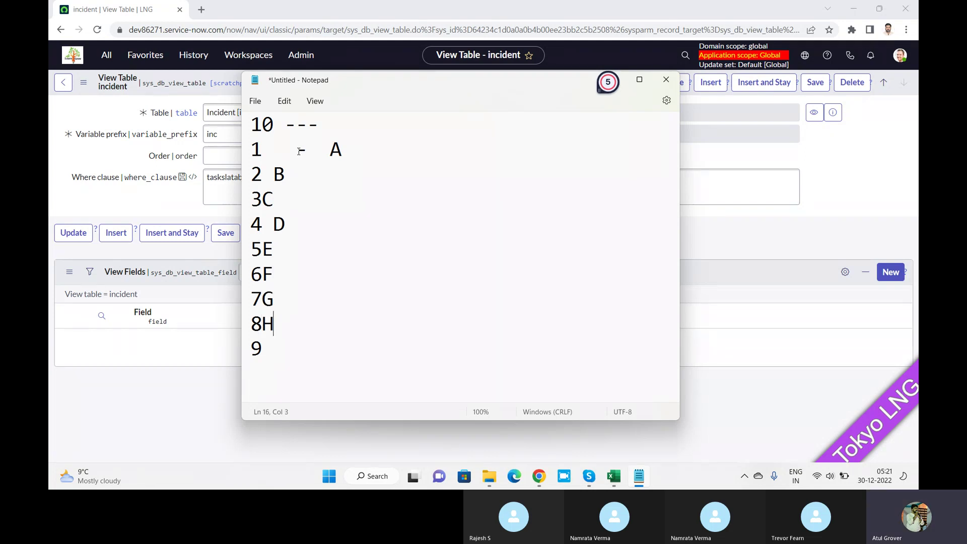
key(Down)
text(I)
- Maximize the Notepad window and start a new list headed "Inc" beneath 9I, with 15 and 10 on separate lines
click(638, 82)
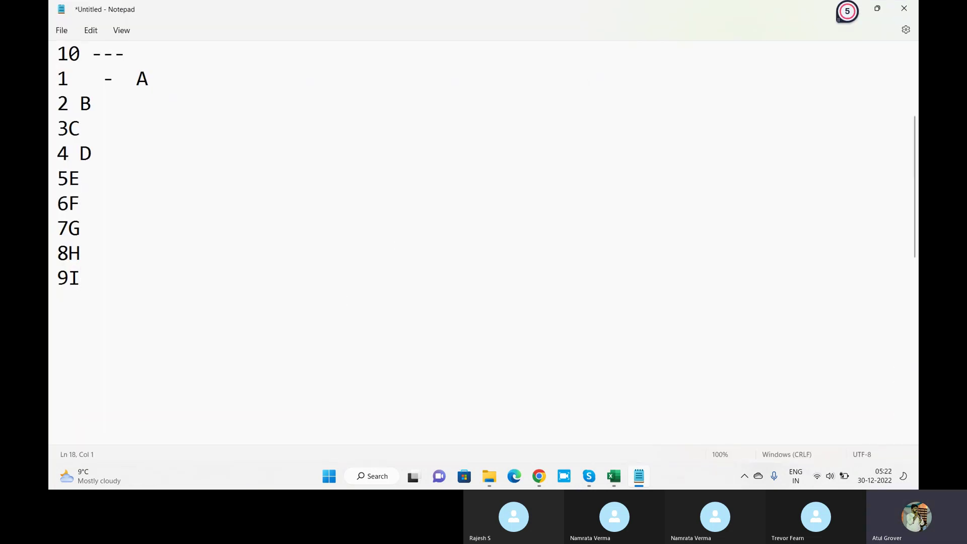
key(Return)
key(Return)
text(Inc)
key(Return)
text(2)
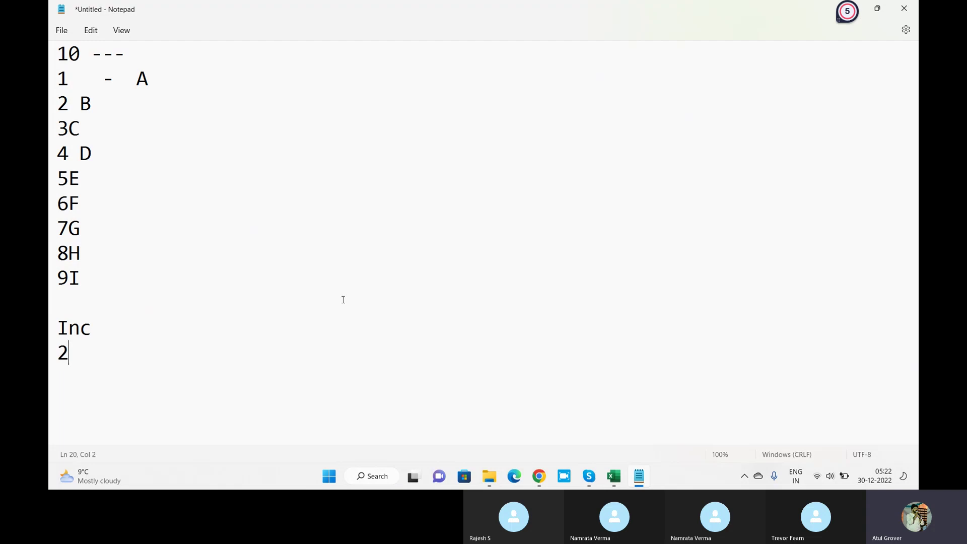
text(0)
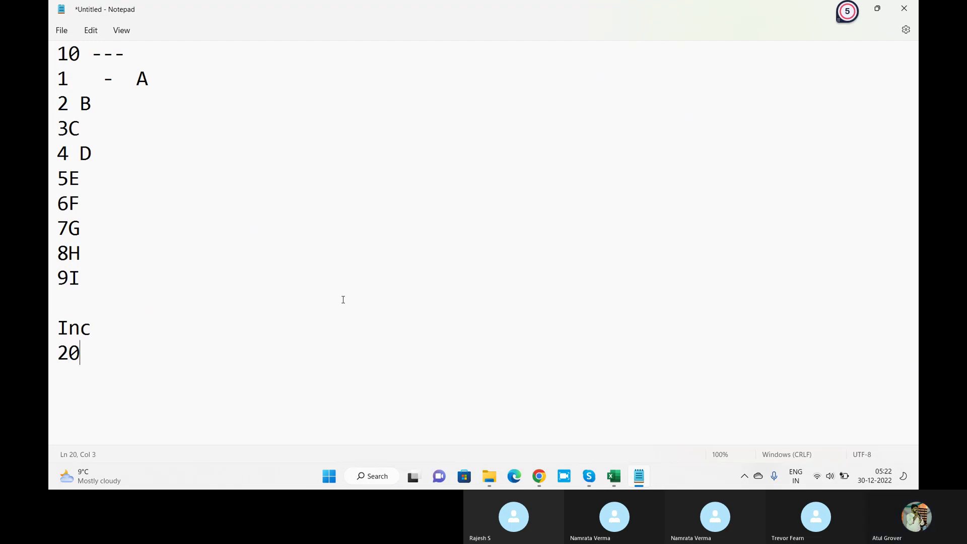
key(BackSpace)
key(BackSpace)
text(15)
key(Return)
text(10)
key(Return)
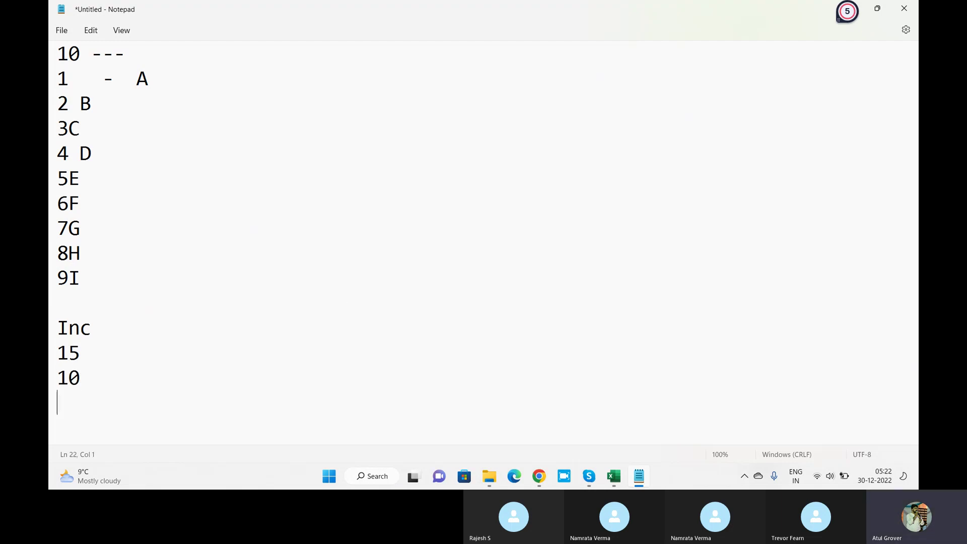
- Extend the Inc list with the numbers 11 to 16, one per line
text(11)
key(Return)
text(12)
key(Return)
text(13)
key(Return)
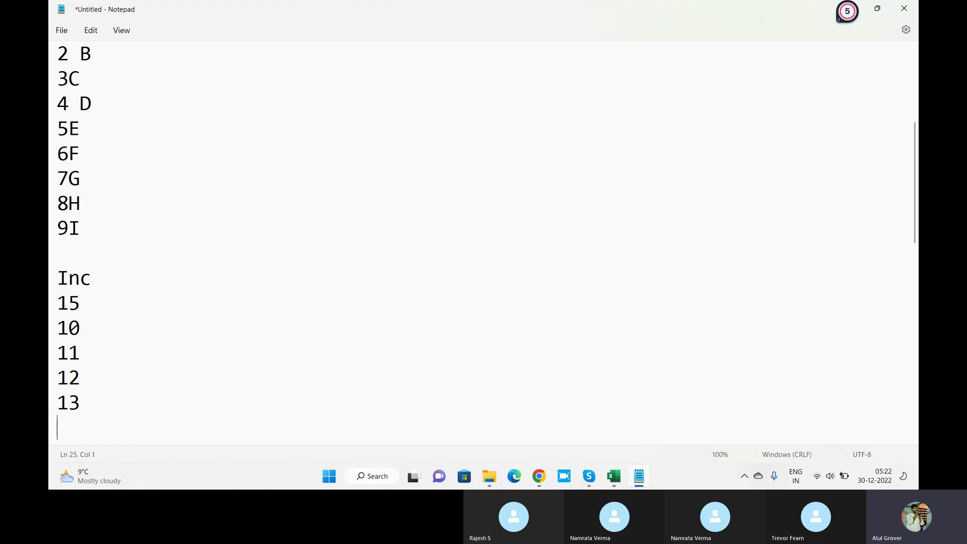
text(14)
key(Return)
text(15)
key(Return)
text(16)
key(Return)
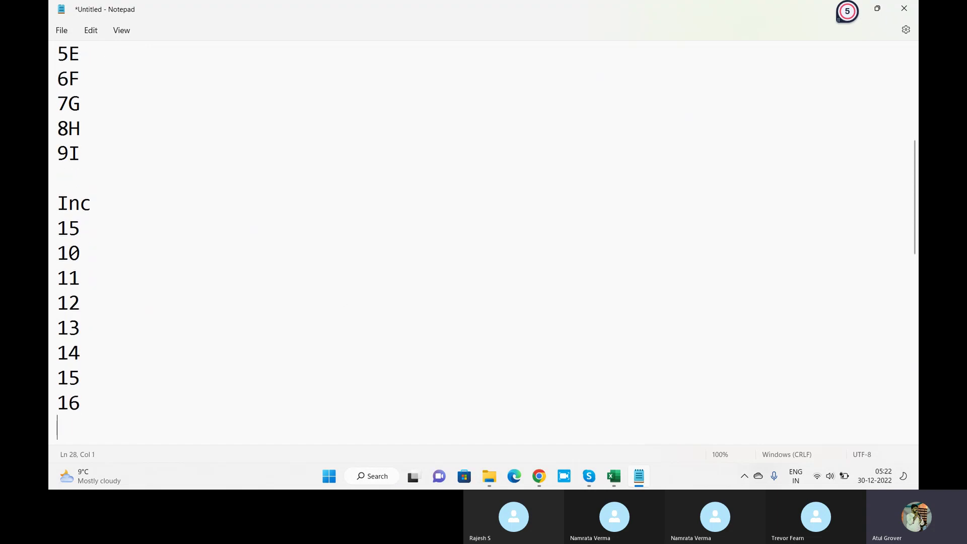
- Complete the Inc list with the numbers 17, 18, 19 and 20 on separate lines
text(17)
key(Return)
text(181)
key(Return)
text(1)
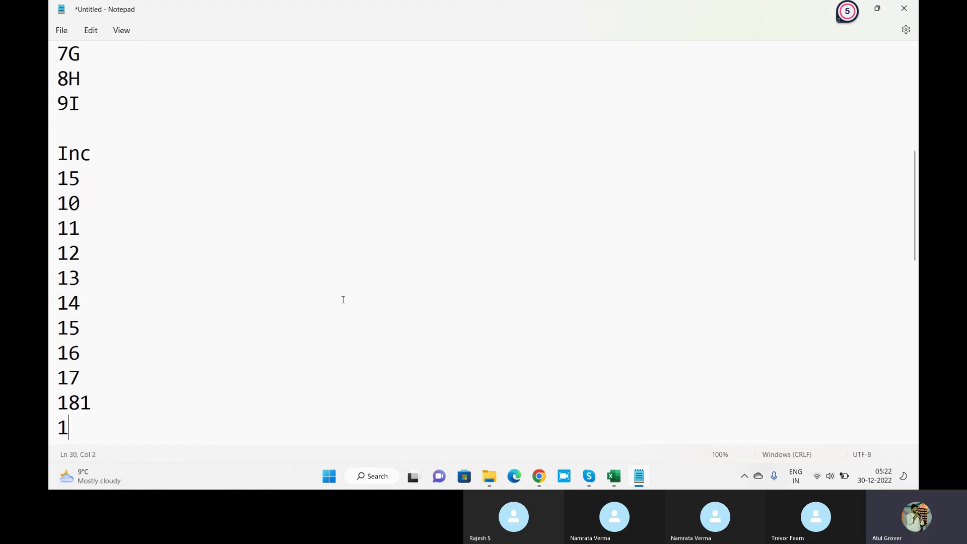
key(BackSpace)
key(BackSpace)
key(BackSpace)
key(Return)
text(19)
key(Return)
text(20)
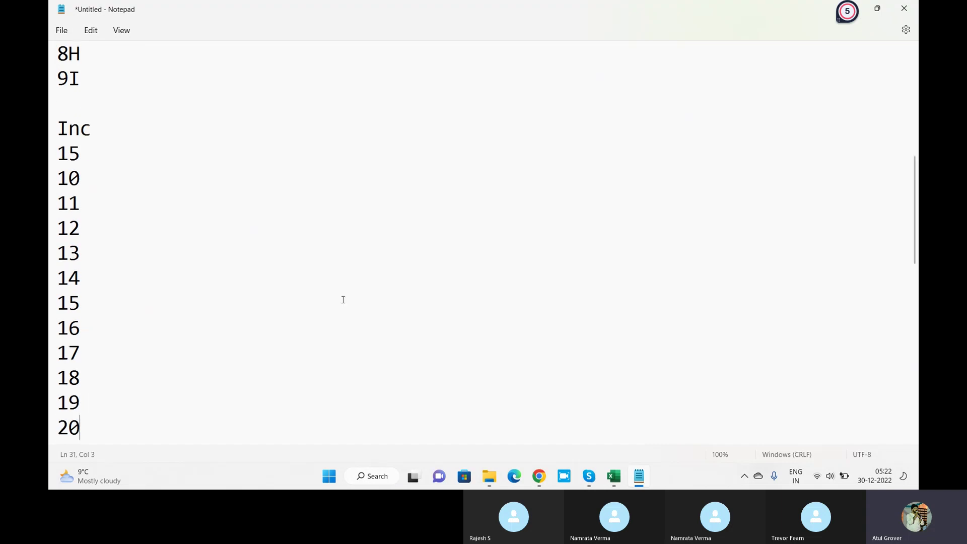
- Append "- Z" to the first entry, 15, of the Inc list
click(143, 154)
text(- Z)
key(Return)
key(Delete)
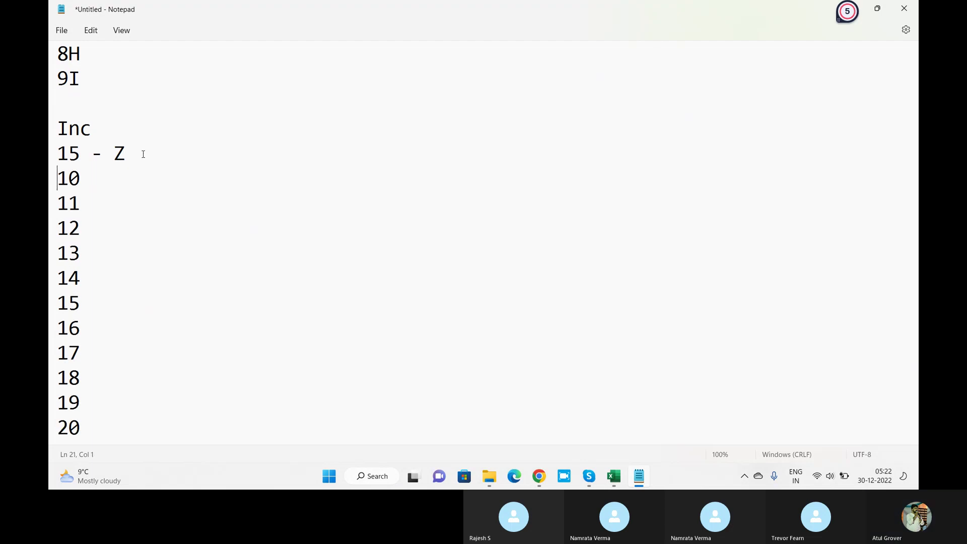
- Append X, Y, A and B to the Inc list's entries 10, 11, 12 and 13 respectively
key(Down)
key(Left)
text(Z\)
key(BackSpace)
key(BackSpace)
text(X)
key(Down)
text(Y)
key(Down)
text(A)
key(Down)
text(B)
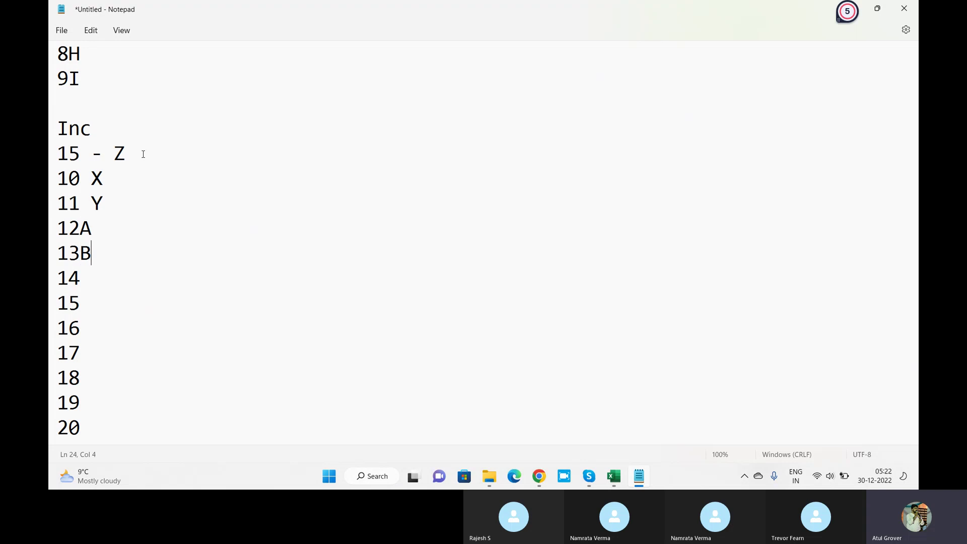
- Append P, O, C and D to the Inc list's entries 14, 15, 16 and 17 respectively
key(Down)
text(P 15O)
key(Down)
text(O)
key(BackSpace)
text(C)
key(Down)
text(DF)
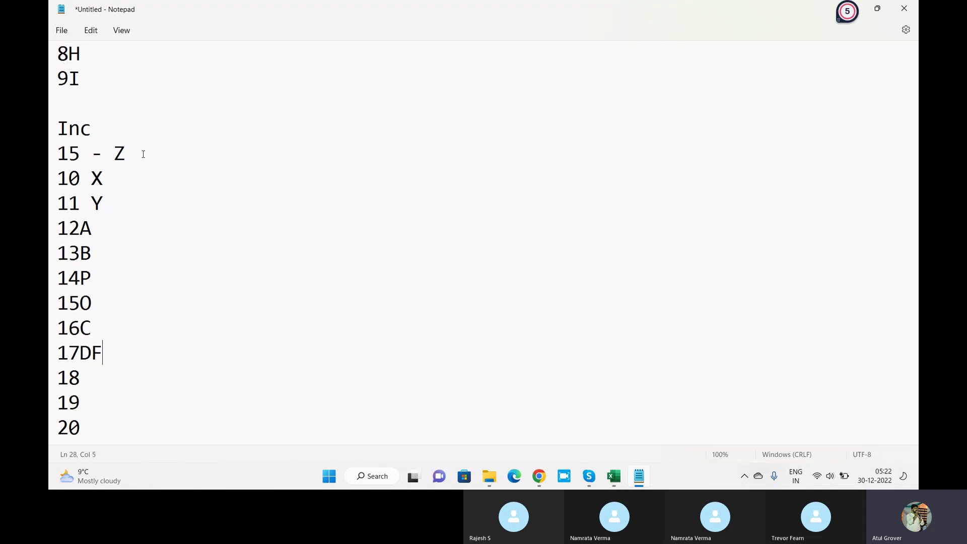
text(G)
key(BackSpace)
key(BackSpace)
key(BackSpace)
text(D)
- Append F, G and U to the Inc list's entries 18, 19 and 20 respectively
key(Down)
text(F)
key(Down)
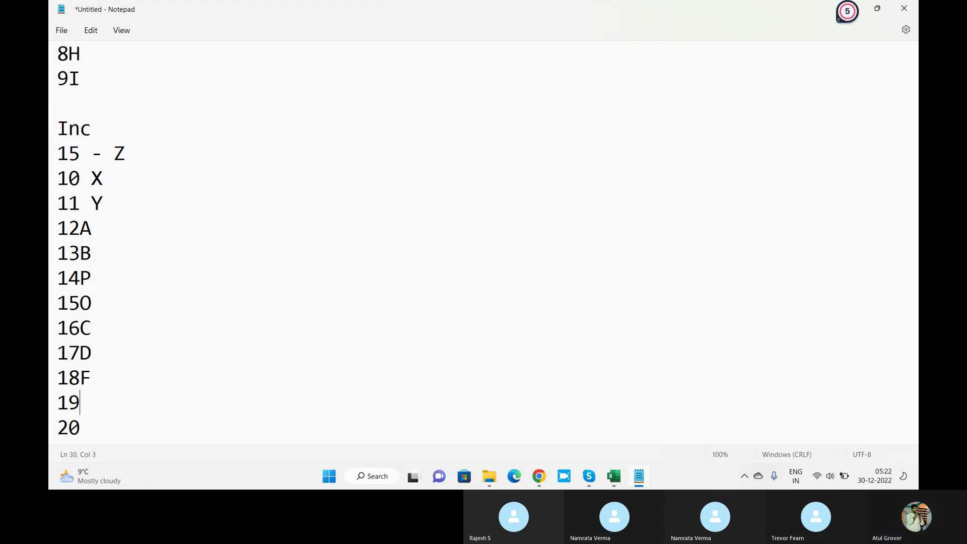
text(G)
key(Down)
text(U)
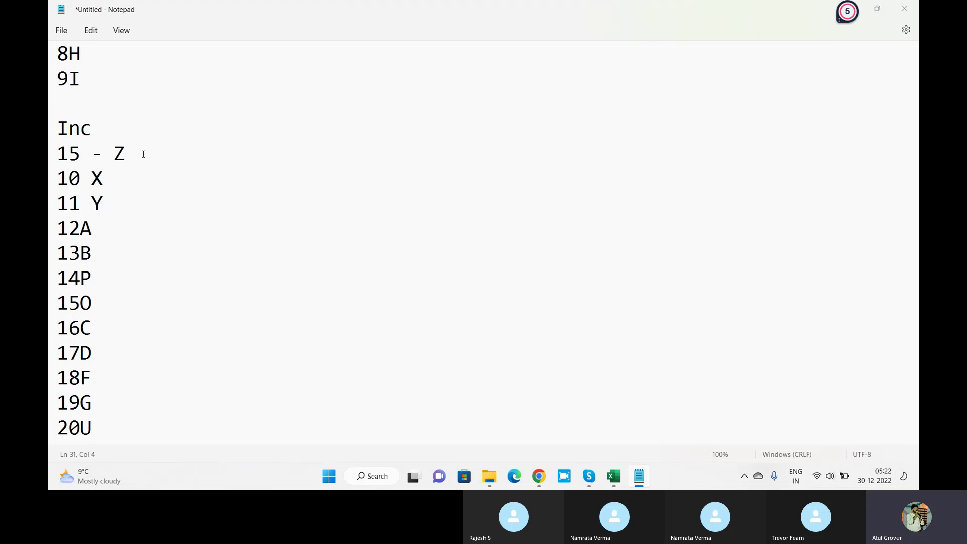
- Highlight the A of entry 1 in the Task SLA list and its counterpart entry 12A in the Inc list
key(alt+Tab)
key(alt+Tab)
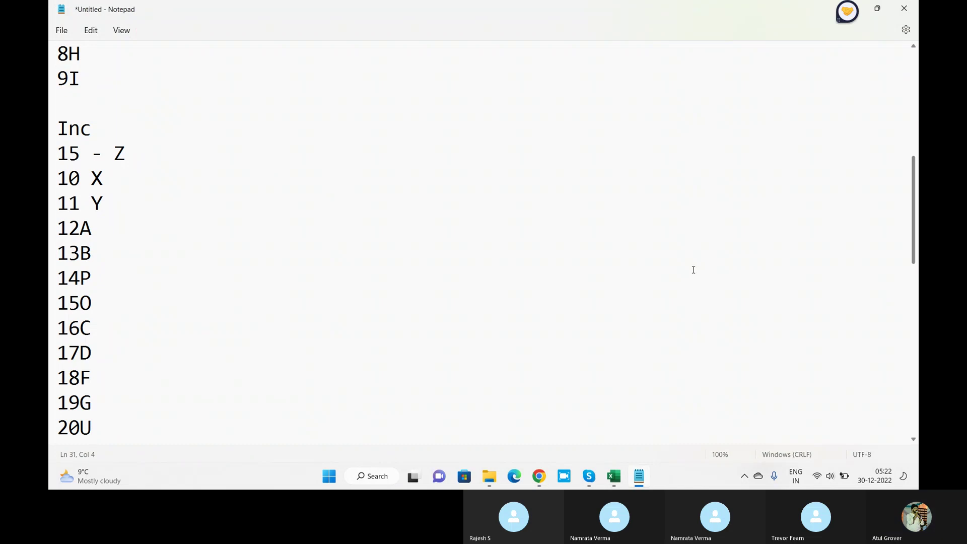
scroll(913, 196, up, 4)
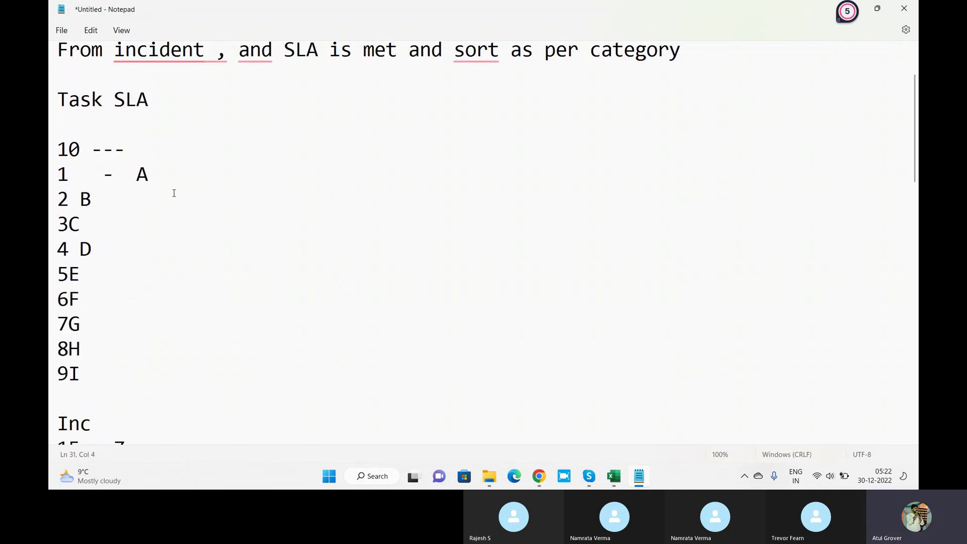
drag(150, 170, 138, 171)
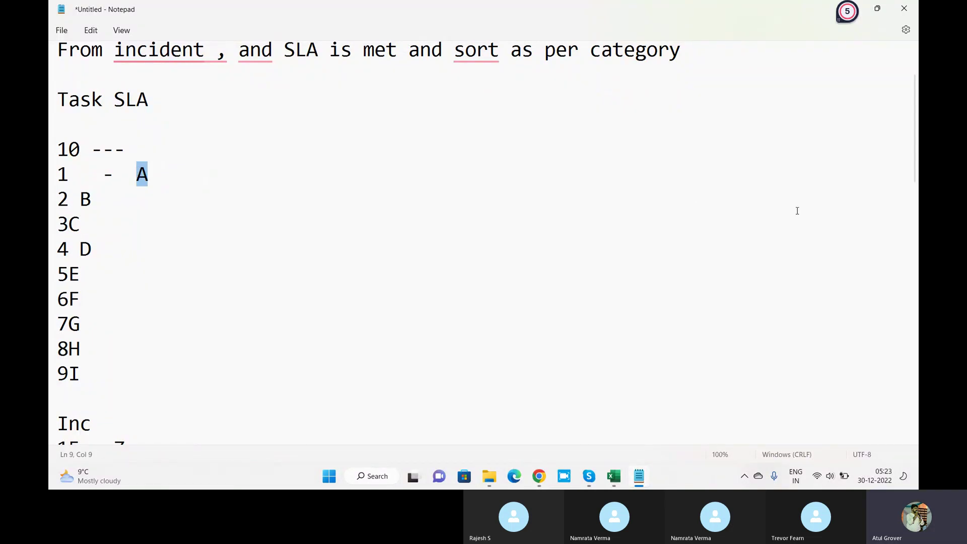
drag(918, 134, 917, 204)
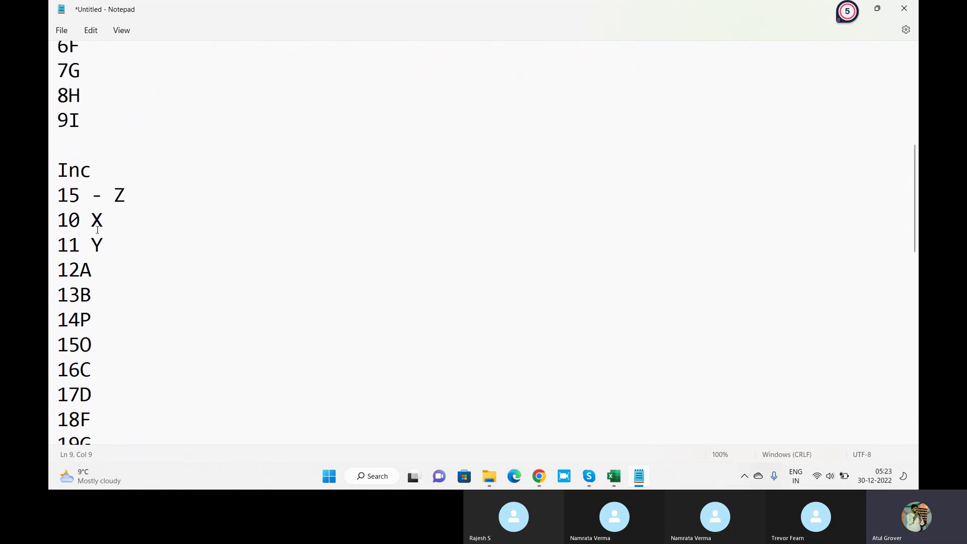
drag(93, 269, 59, 269)
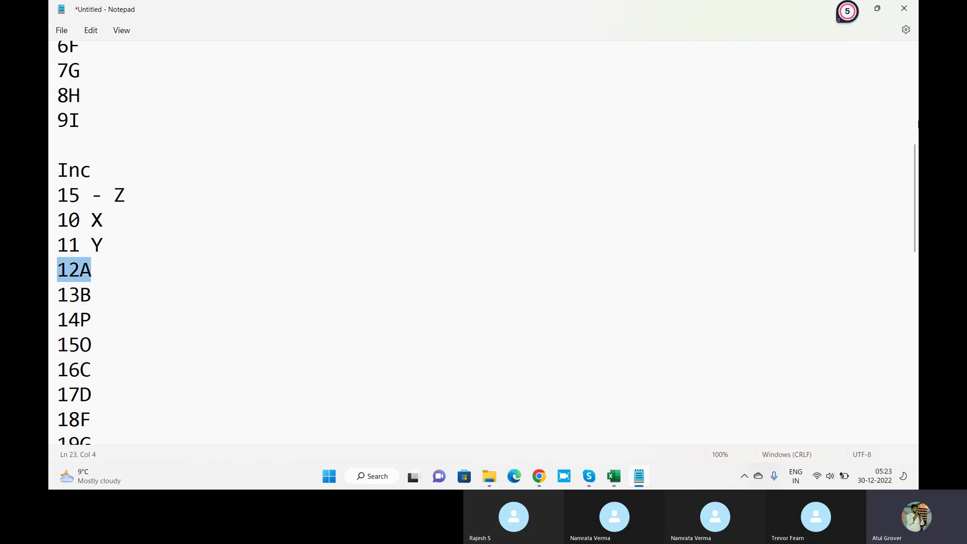
drag(913, 231, 915, 177)
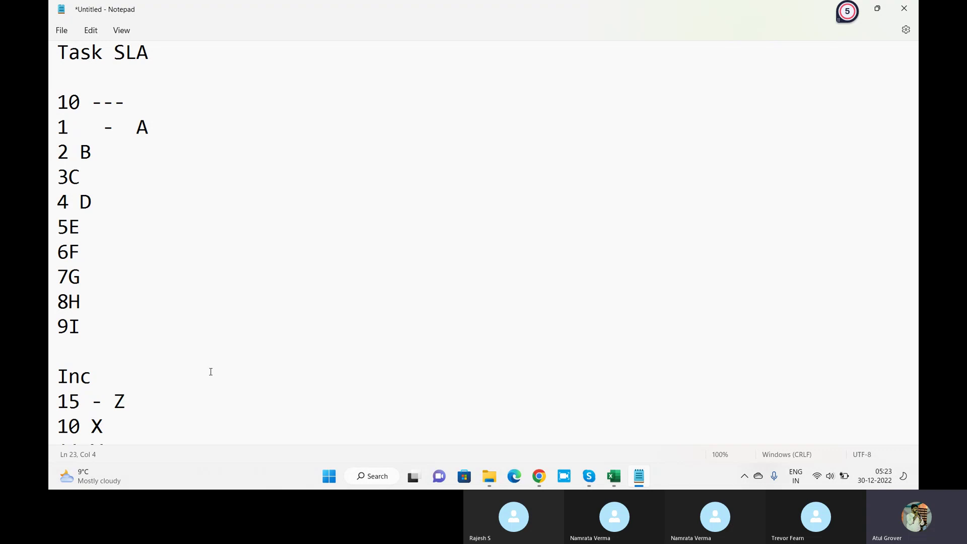
- Look at the incident view table's where clause in ServiceNow, then return to Notepad and go through the Inc list from 12A to 19G
key(alt+Tab)
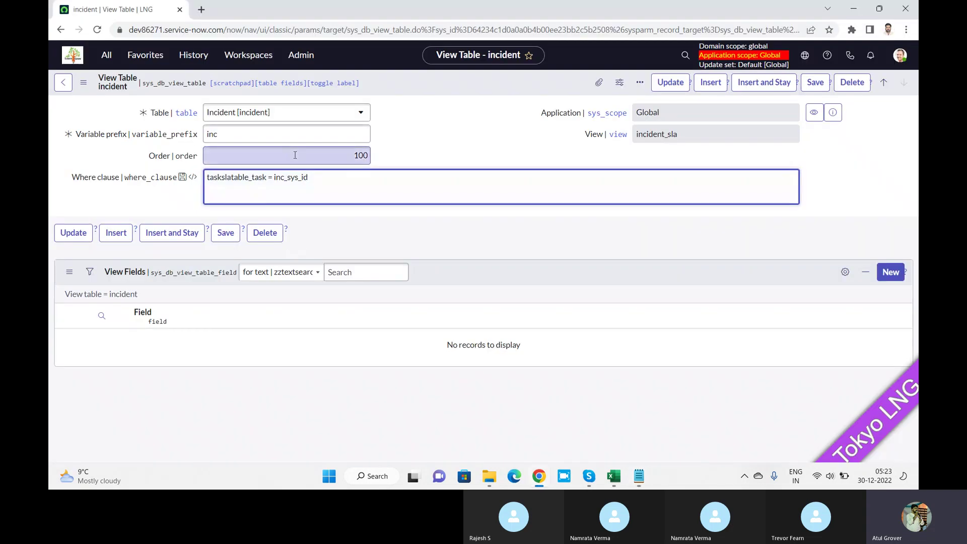
key(alt+Tab)
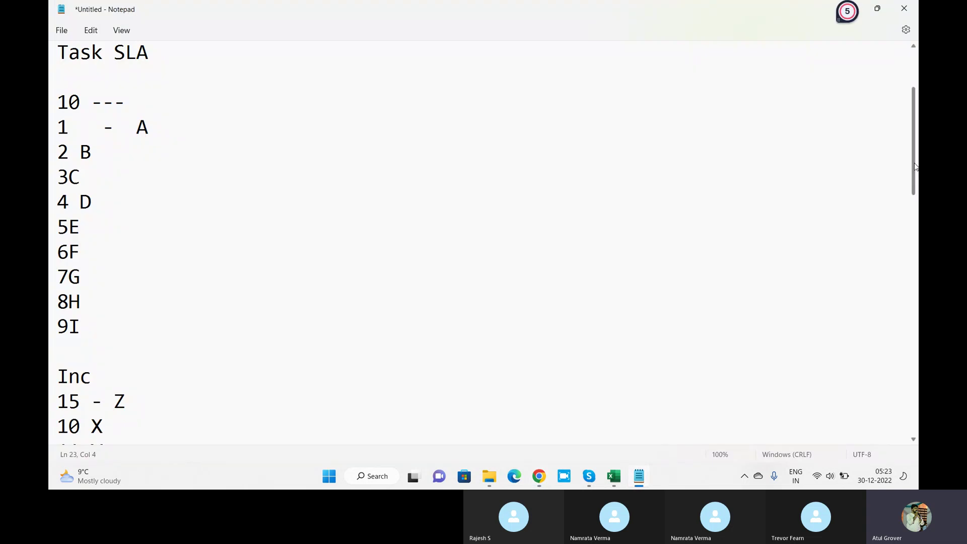
drag(915, 166, 917, 214)
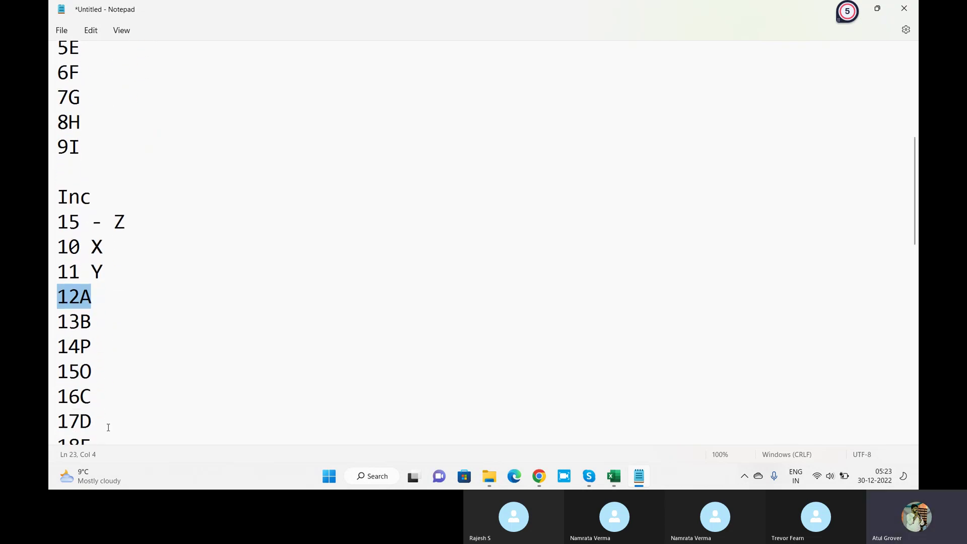
key(Down)
key(Down)
key(Down)
key(Down)
key(Down)
key(Down)
key(Down)
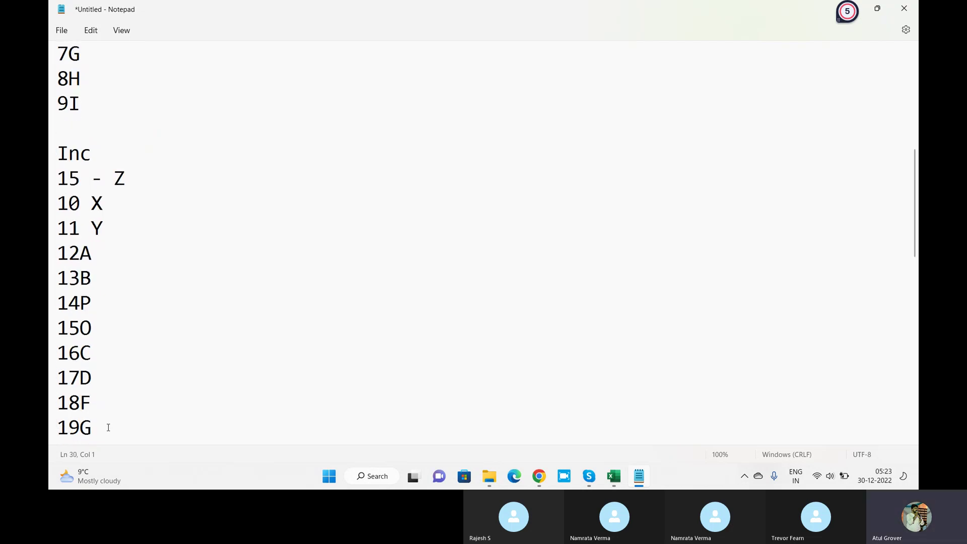
- Switch to ServiceNow, go back to the incident_sla database view and try it out to open its joined record list
key(Up)
key(alt+Tab)
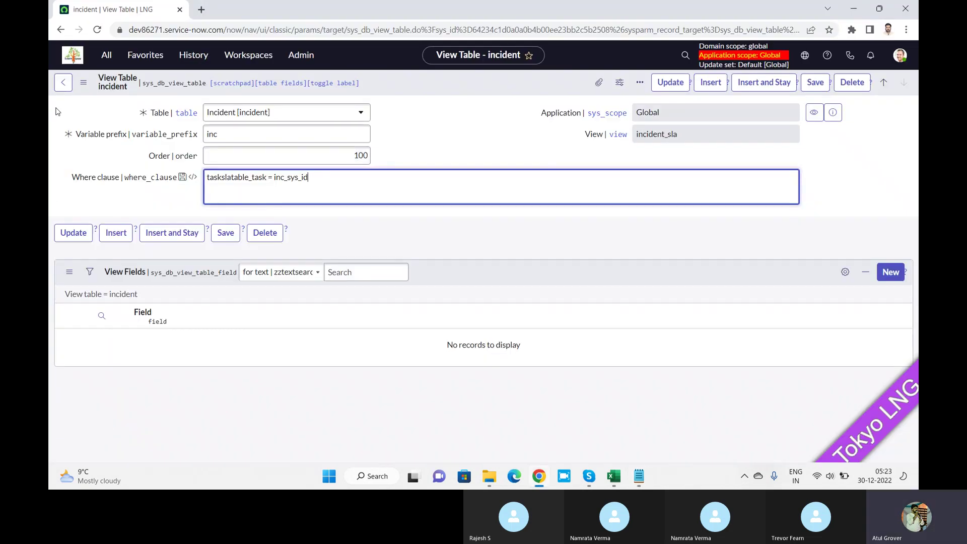
click(63, 88)
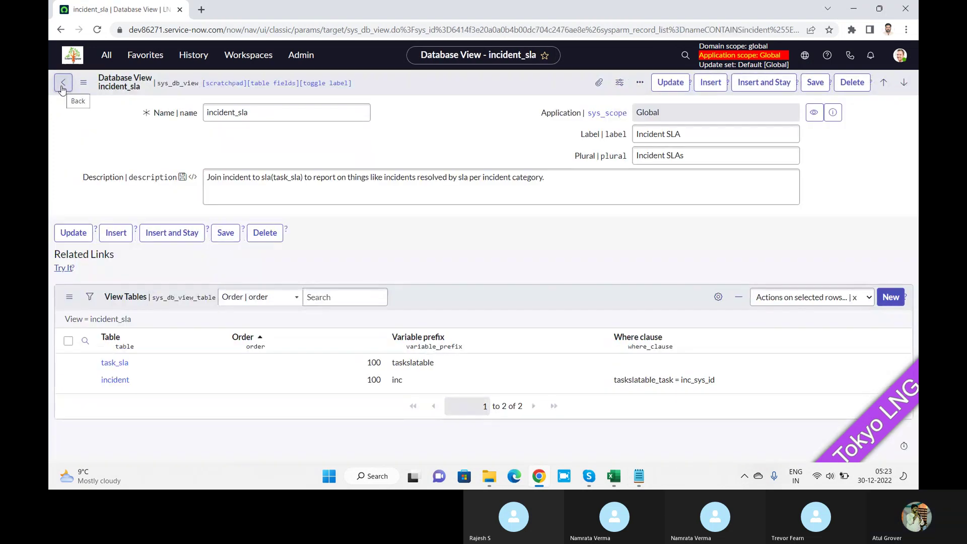
click(66, 269)
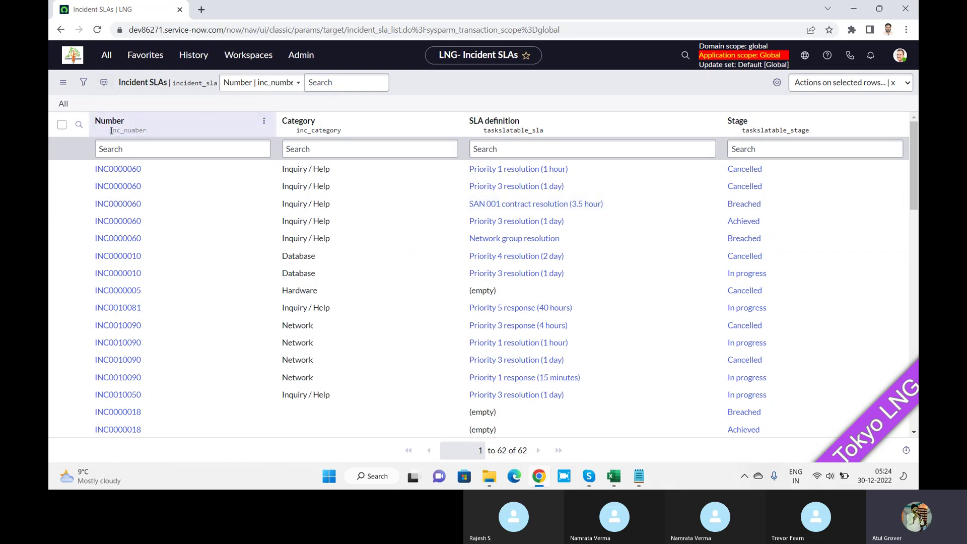
- Highlight the inc_number, taskslatable_sla and taskslatable_stage field names in the Incident SLAs list's column headers
drag(112, 131, 155, 131)
click(486, 132)
drag(484, 132, 548, 135)
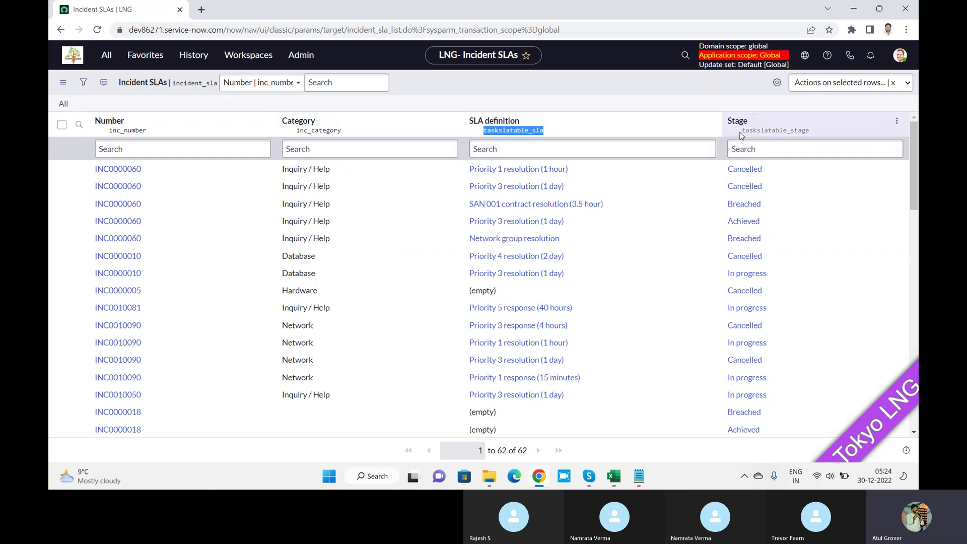
drag(741, 132, 830, 142)
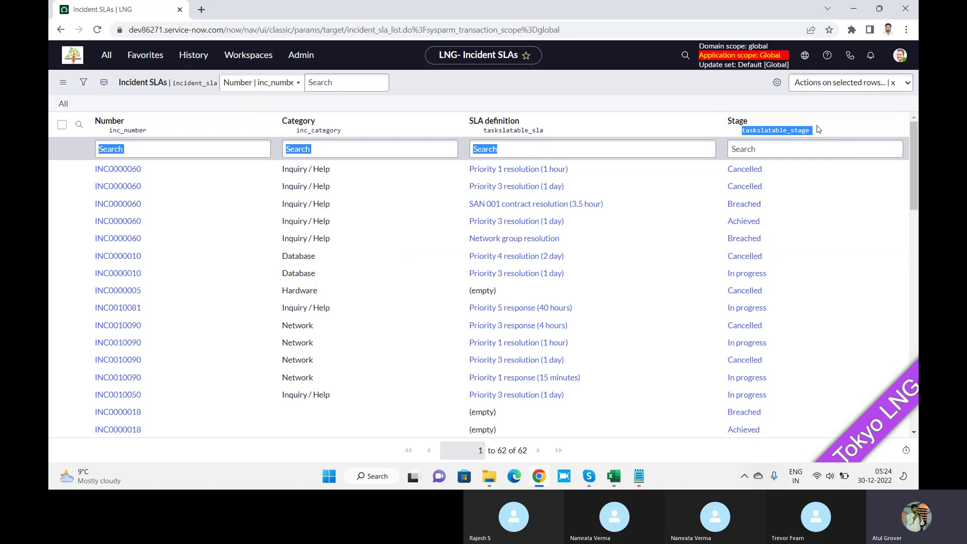
- Add the Task and Sys ID(inc_sys_id) columns to the Incident SLAs list
click(776, 83)
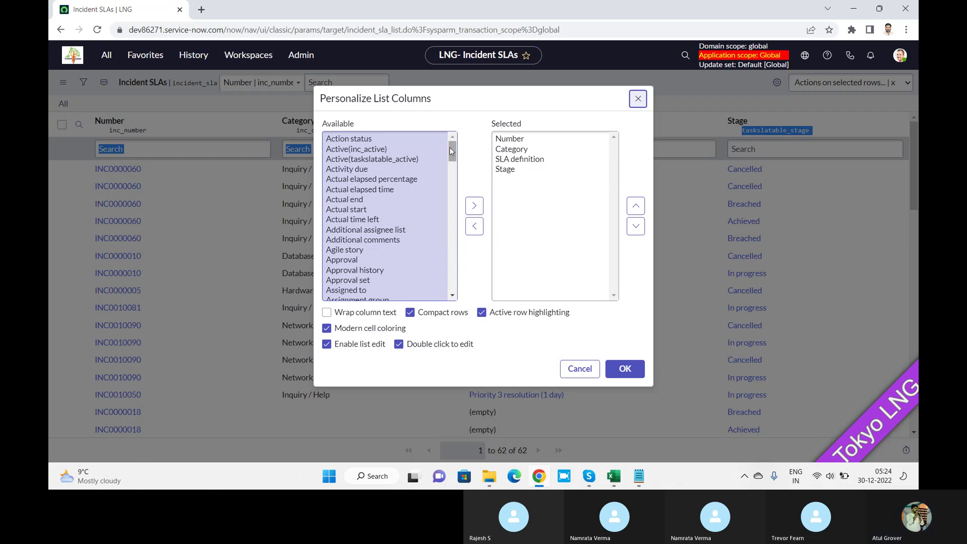
drag(453, 151, 467, 192)
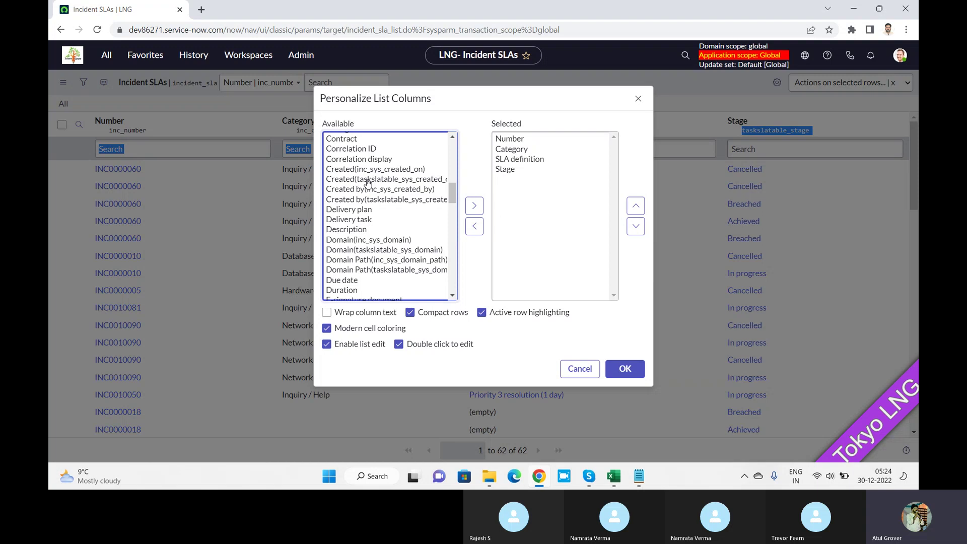
drag(452, 190, 471, 268)
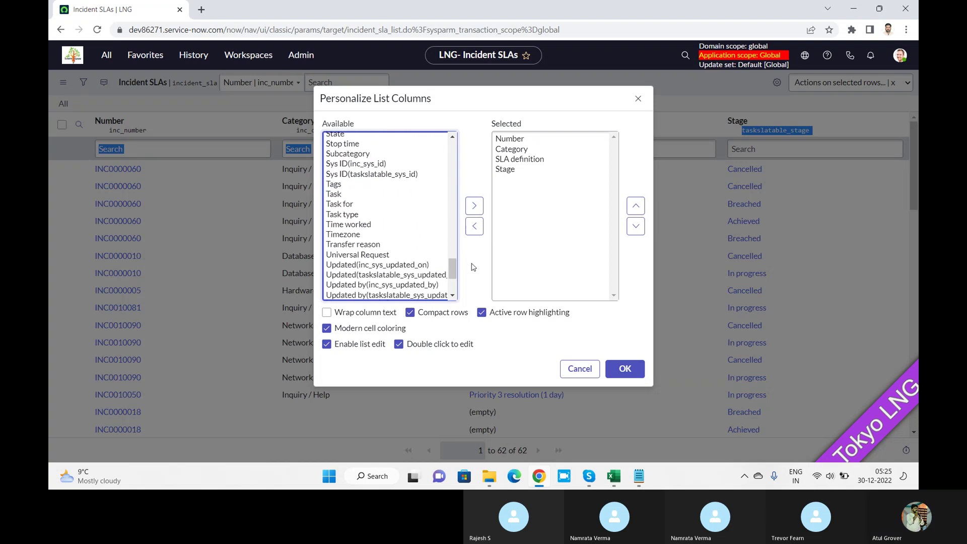
click(341, 196)
click(471, 204)
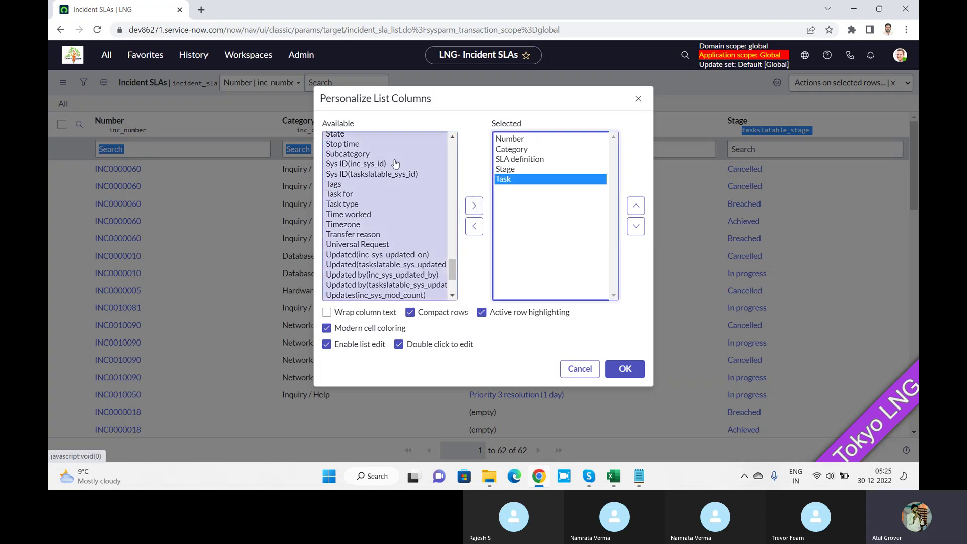
click(356, 164)
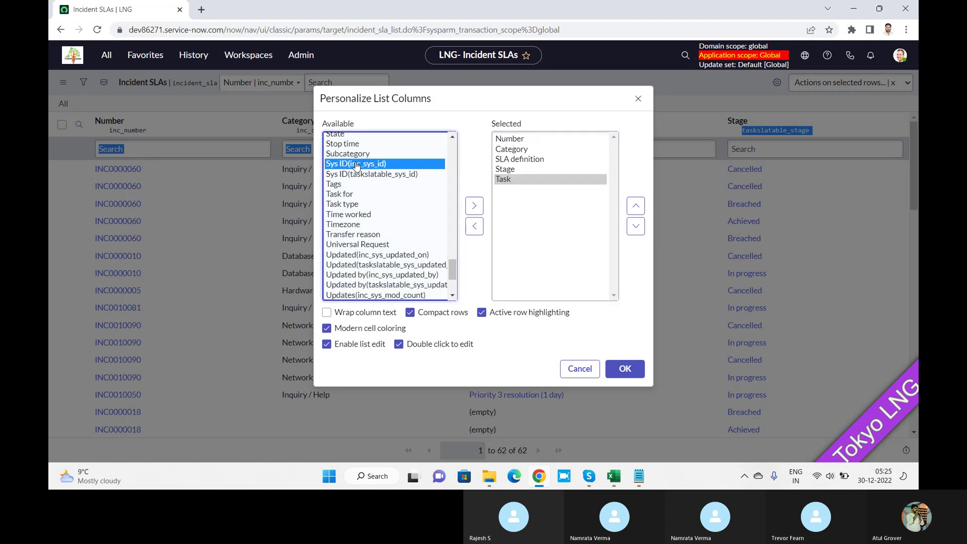
click(474, 206)
click(631, 376)
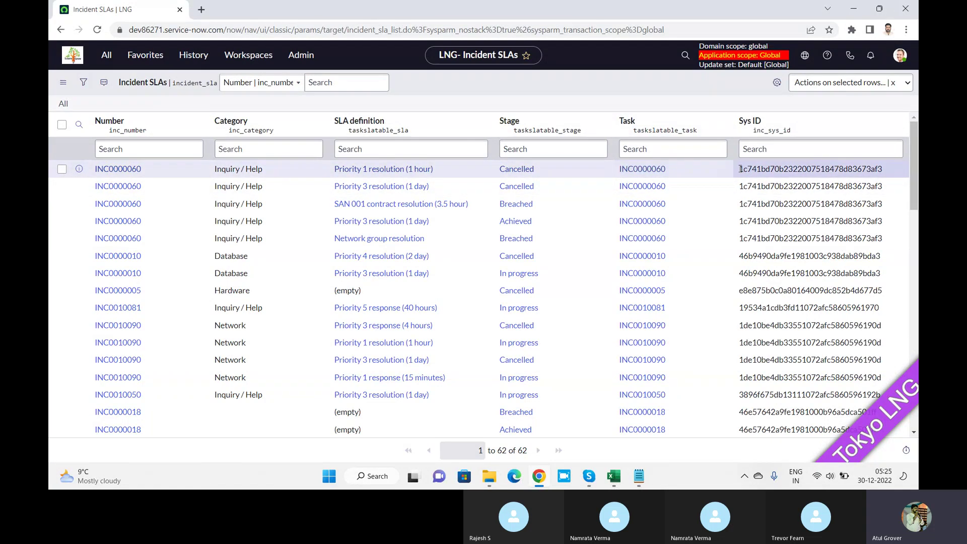
- Highlight the inc_sys_id value in the first row of the Incident SLAs list to compare it with the Task column
drag(738, 170, 887, 173)
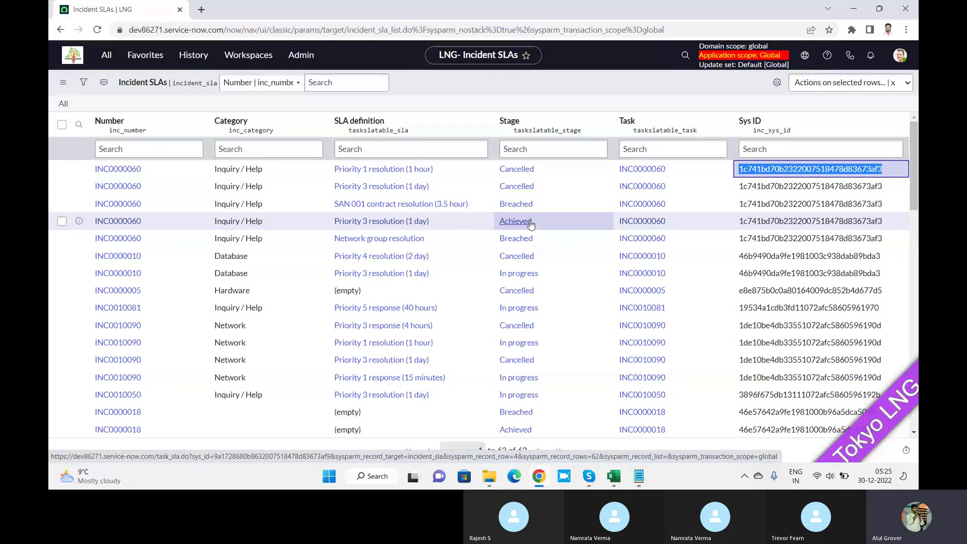
key(alt+Tab)
key(alt+Tab)
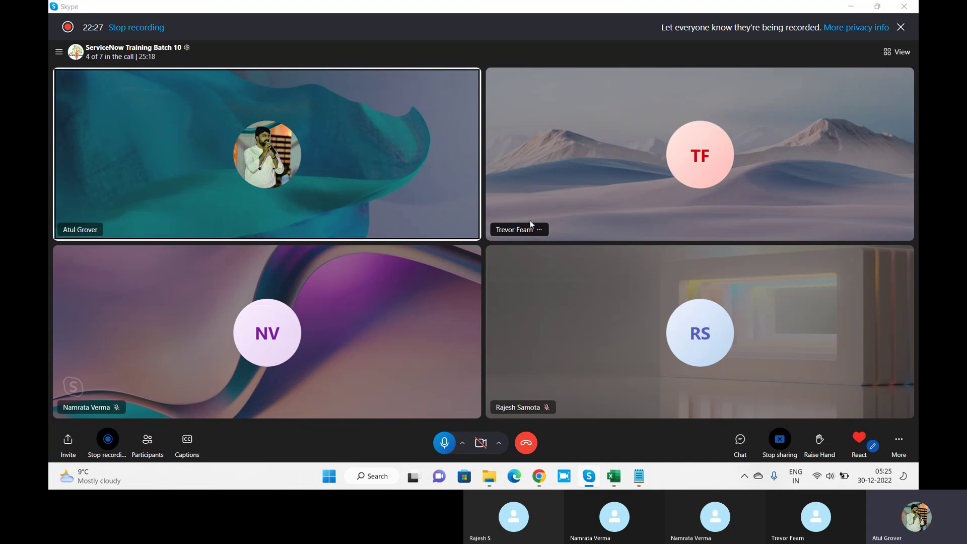
key(alt+Tab)
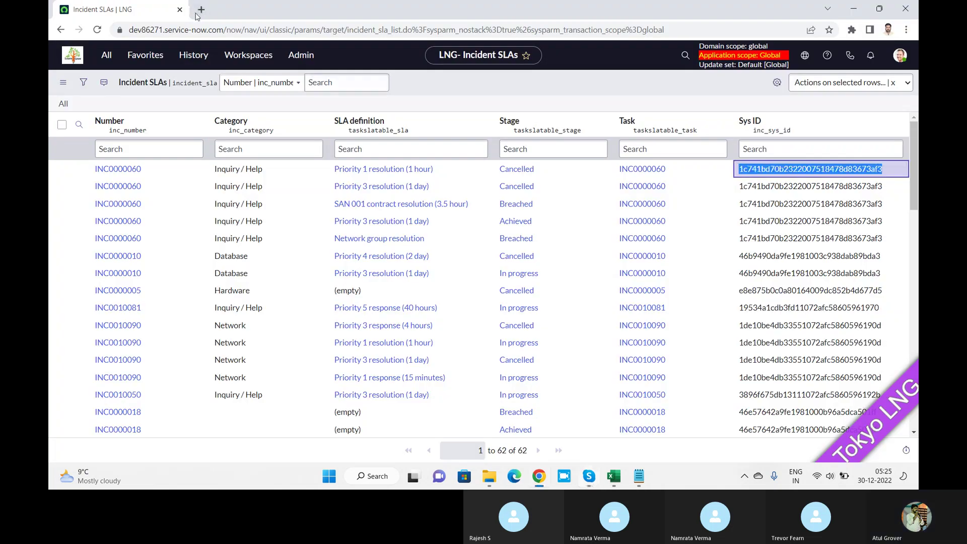
- Filter the application navigator for "report" and open the View / Run module of Reports
click(107, 55)
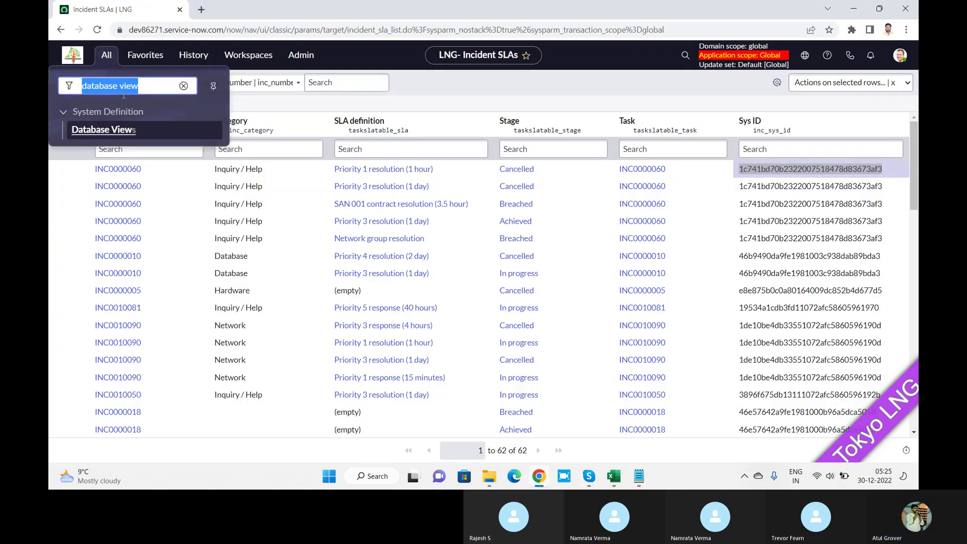
text(re)
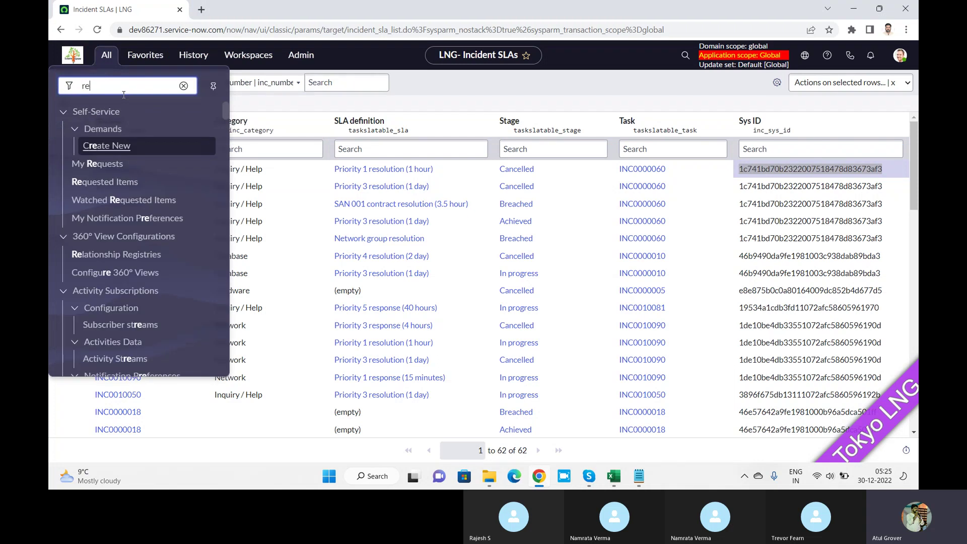
text(port)
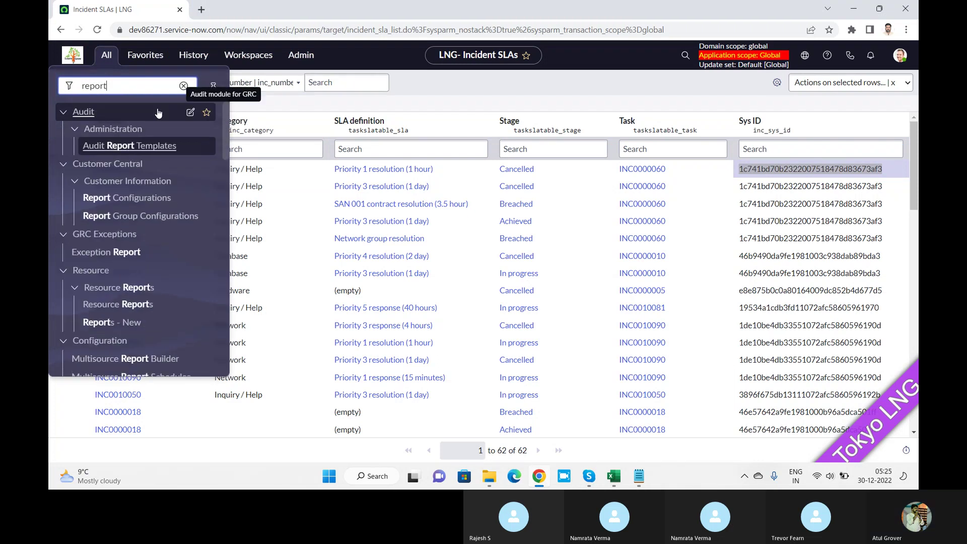
text(s)
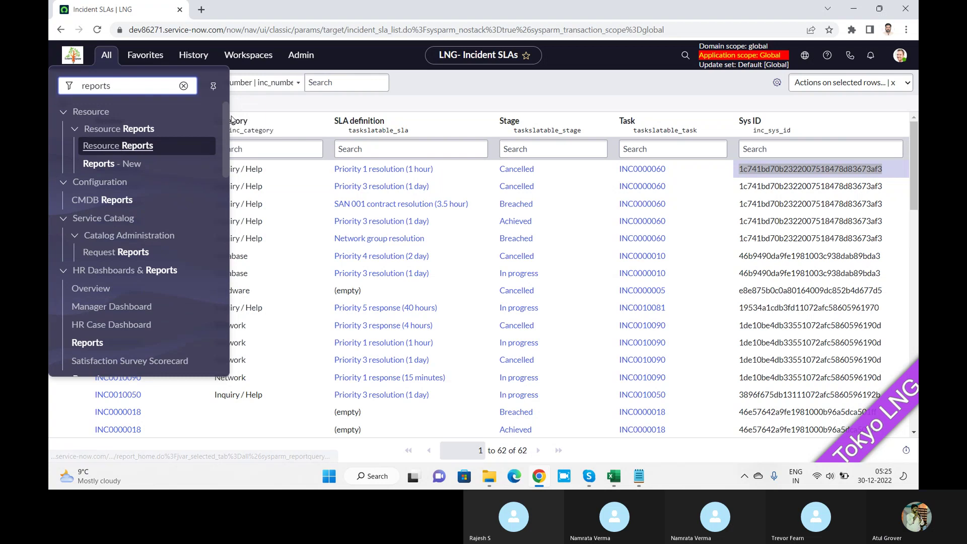
scroll(151, 226, down, 6)
scroll(242, 220, down, 7)
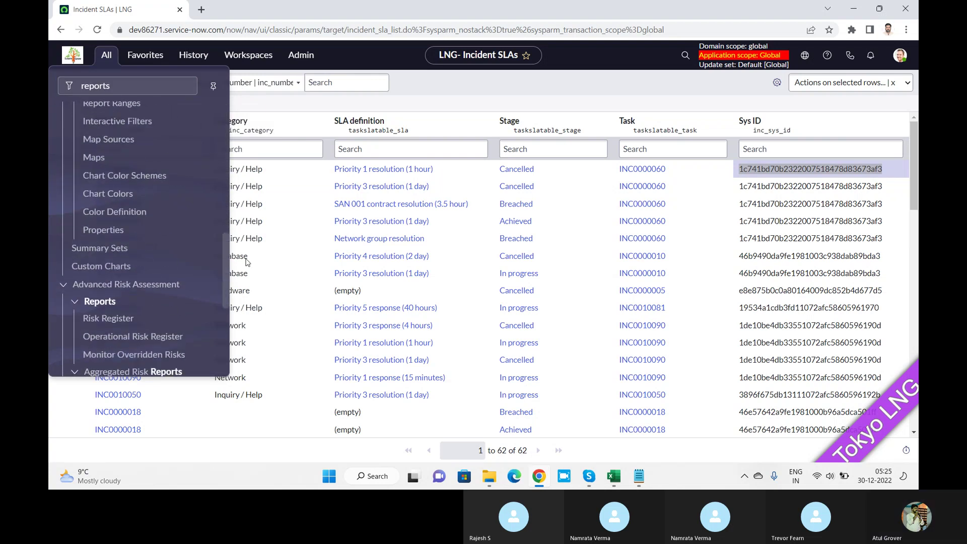
scroll(233, 253, up, 4)
scroll(220, 141, up, 9)
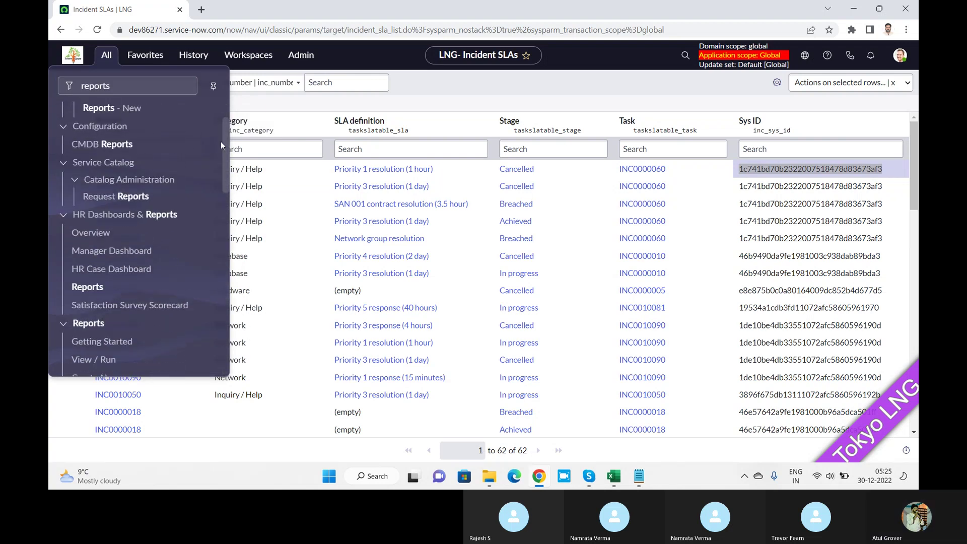
click(132, 93)
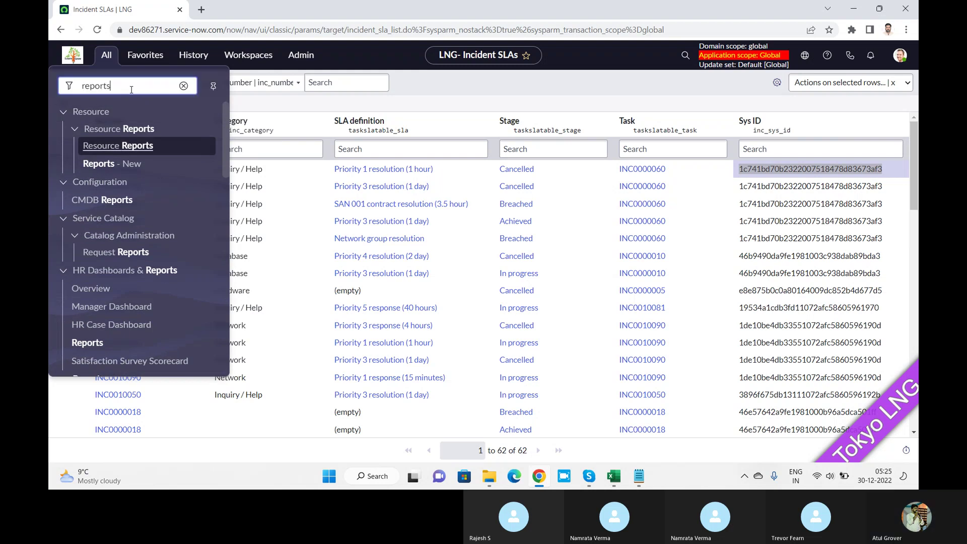
key(BackSpace)
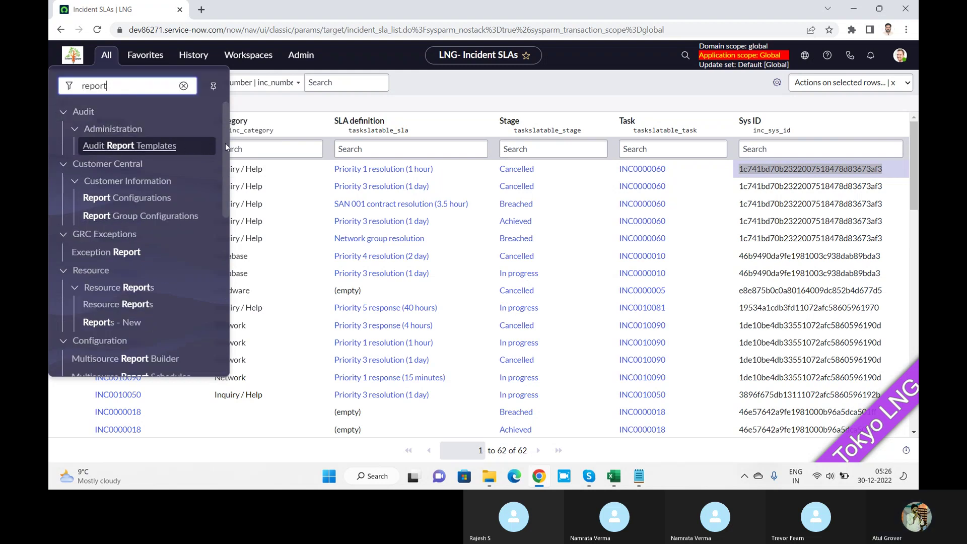
scroll(225, 143, down, 10)
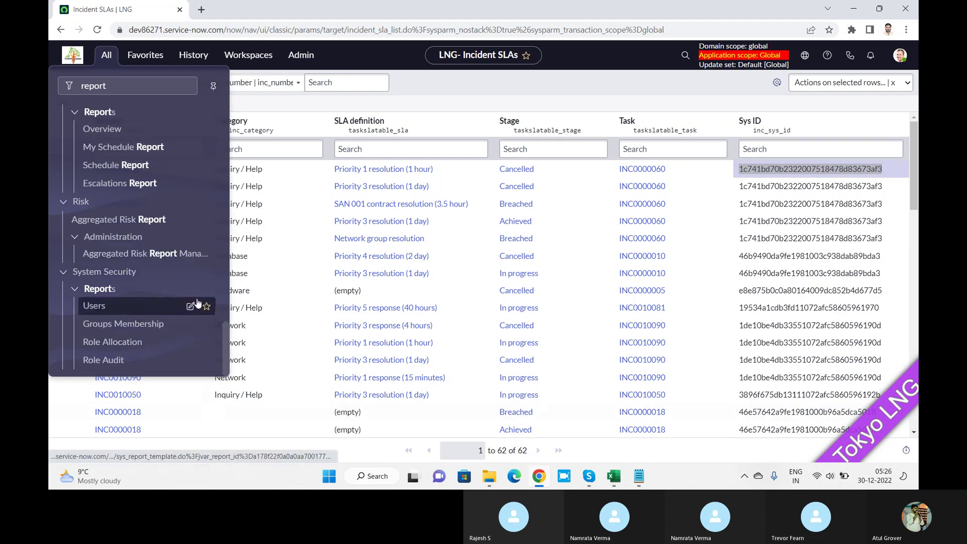
drag(225, 343, 216, 201)
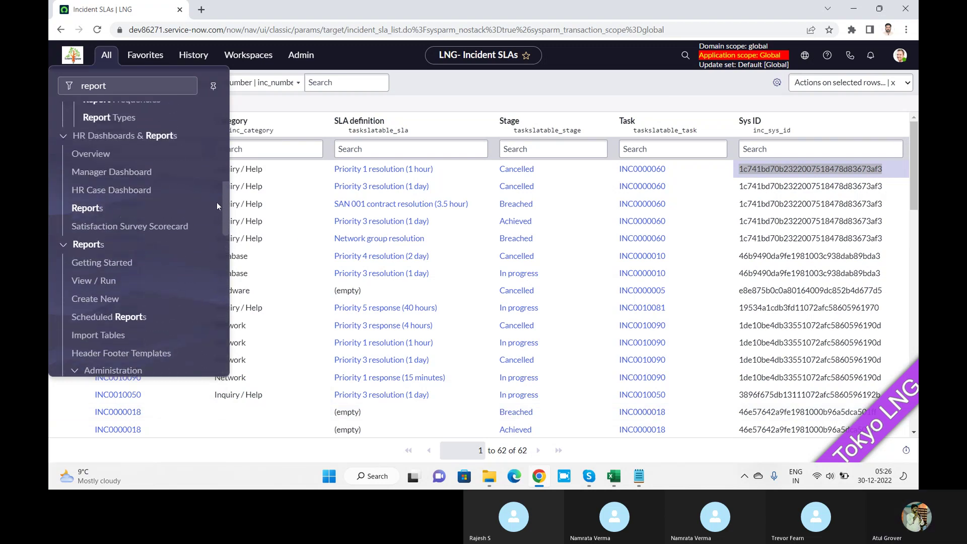
click(81, 282)
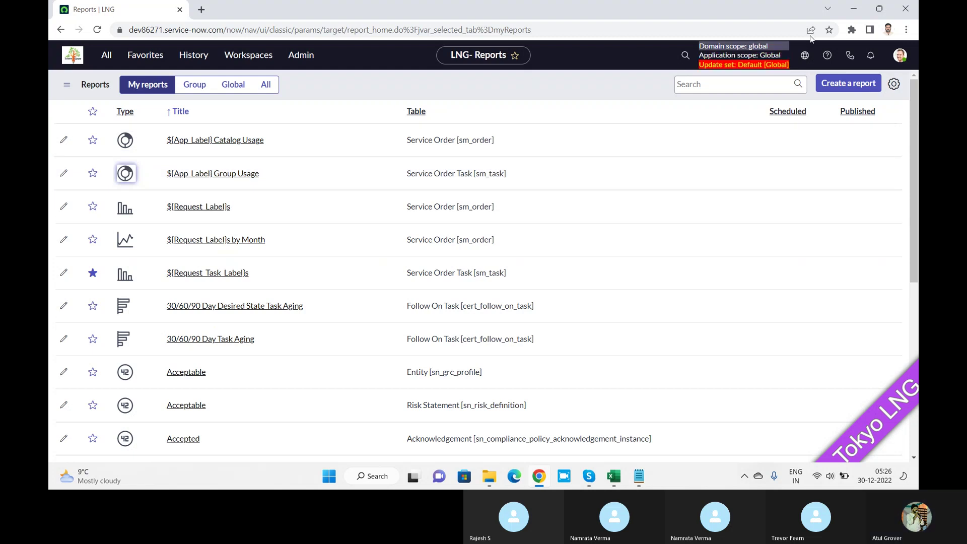
- Create a new report with the Incident SLA [incident_sla] table as its data source
click(848, 89)
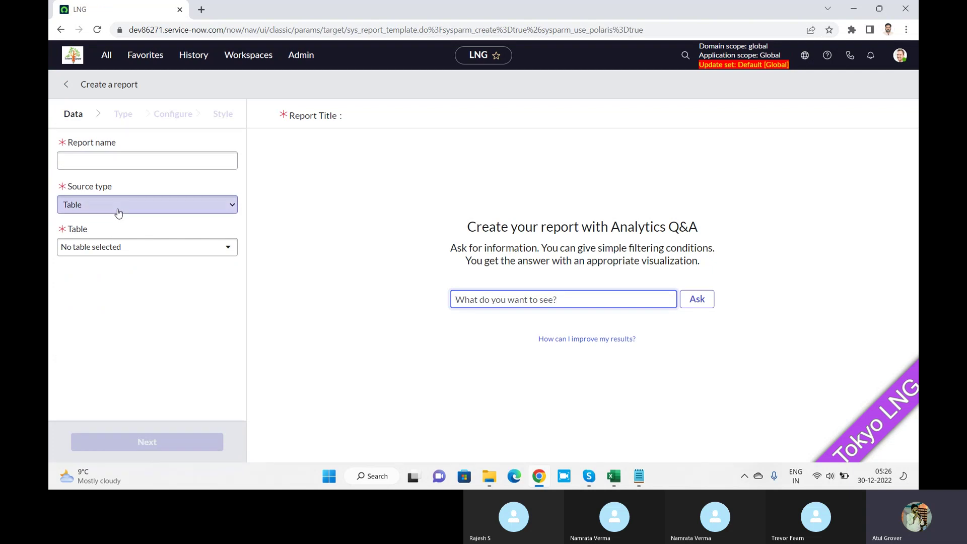
click(116, 246)
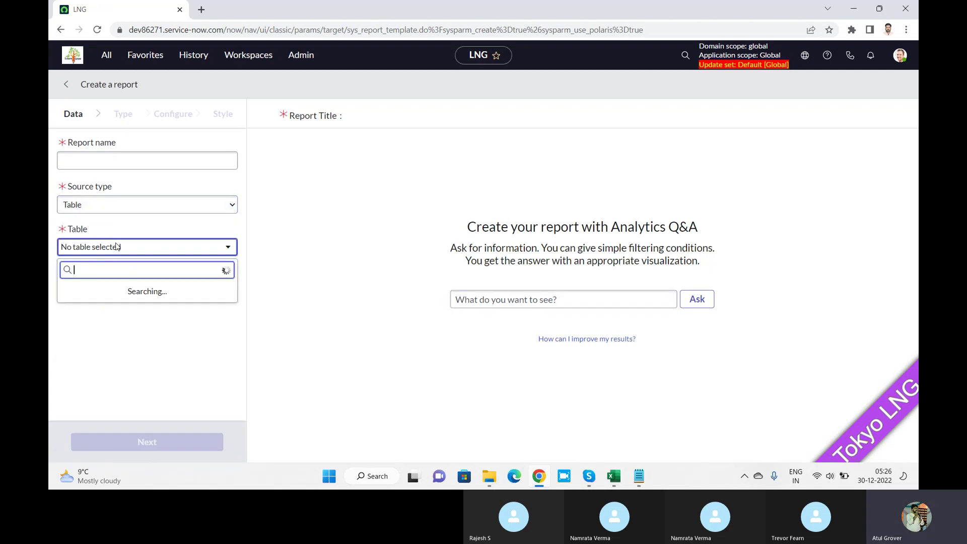
text(inc)
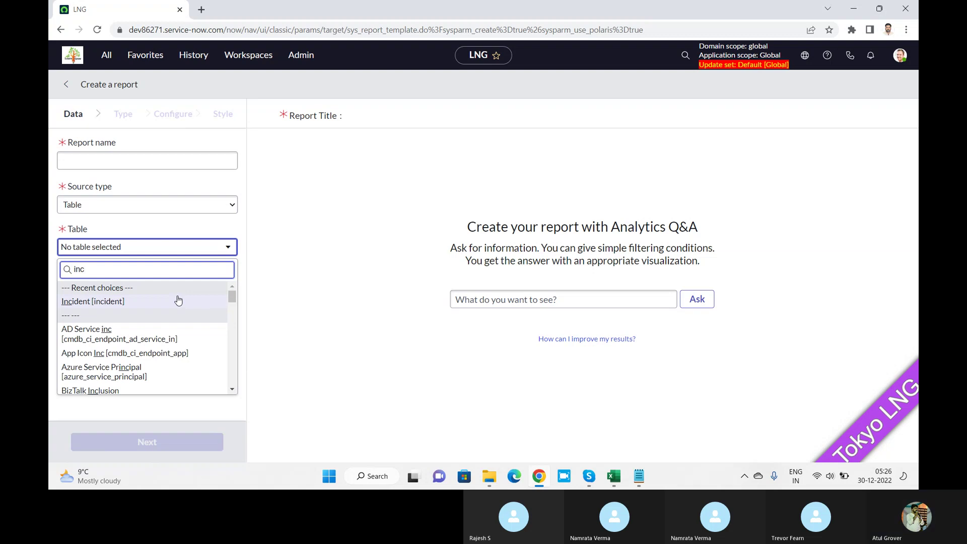
text(ident )
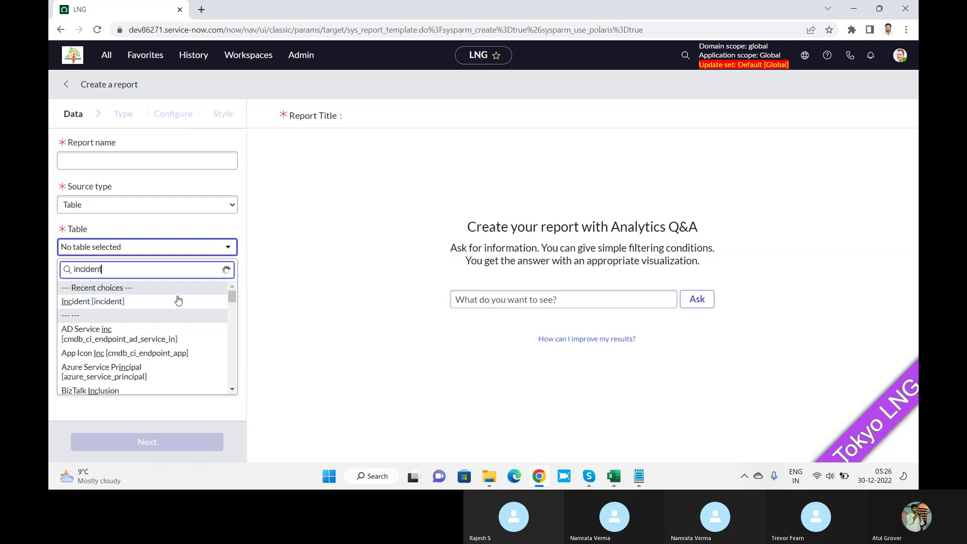
text(SLA)
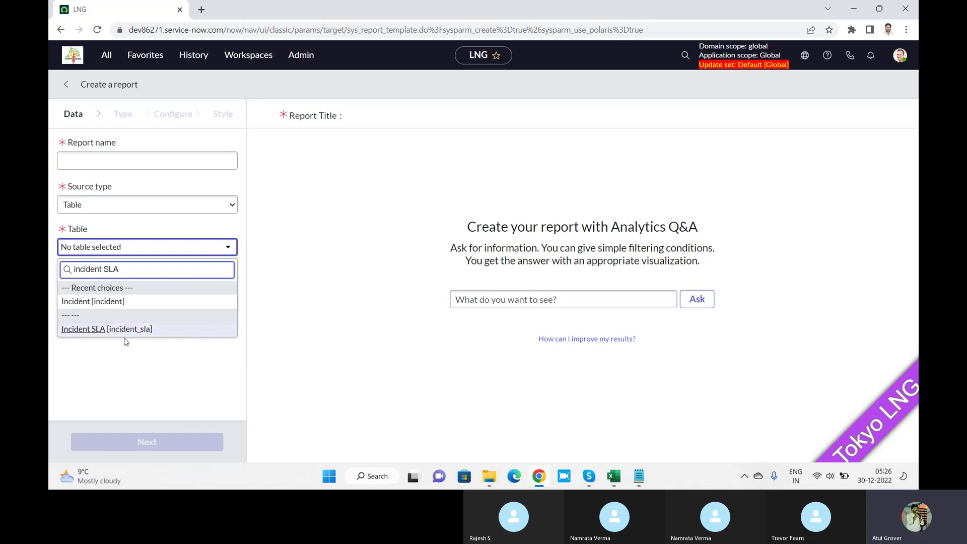
click(123, 332)
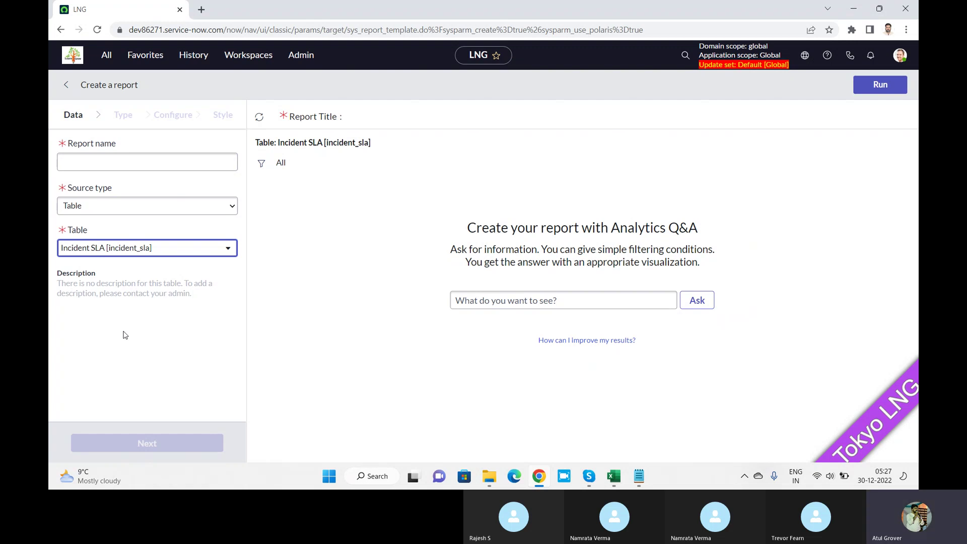
- Switch to Skype, ring all participants who are not on the call, and close the participant list
key(alt+Tab)
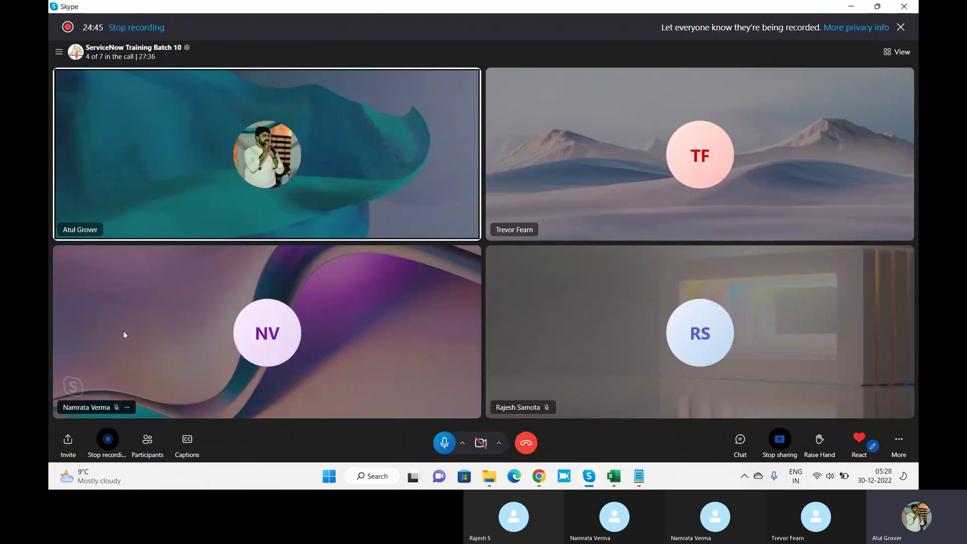
click(141, 450)
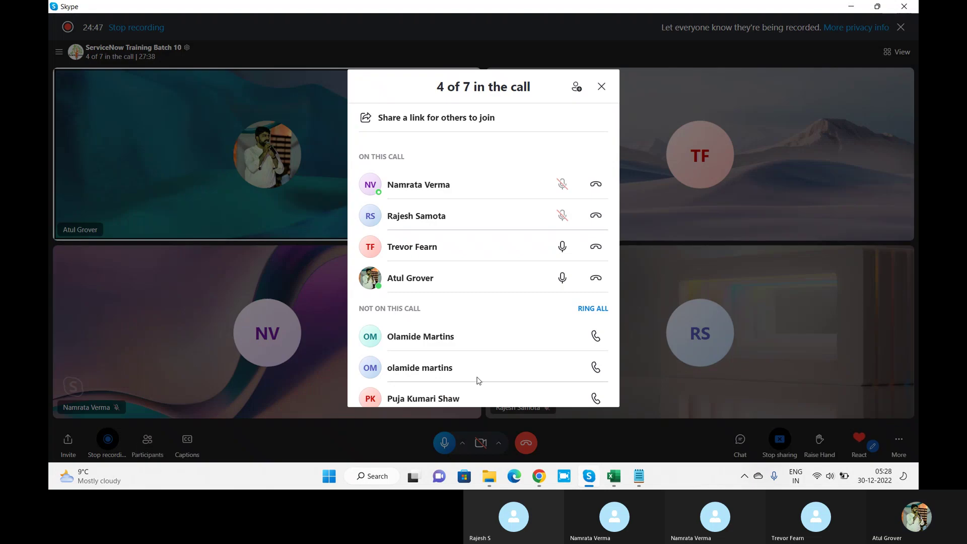
click(591, 309)
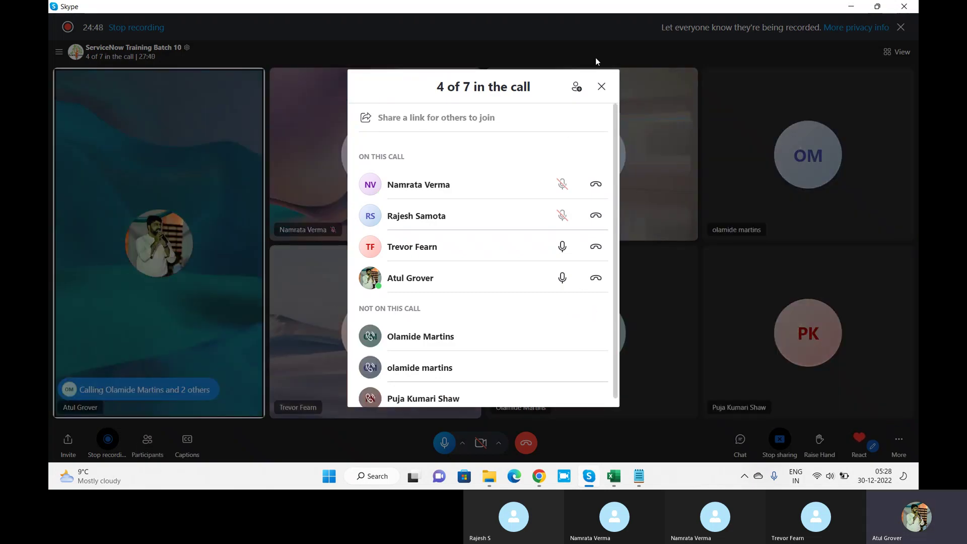
click(601, 87)
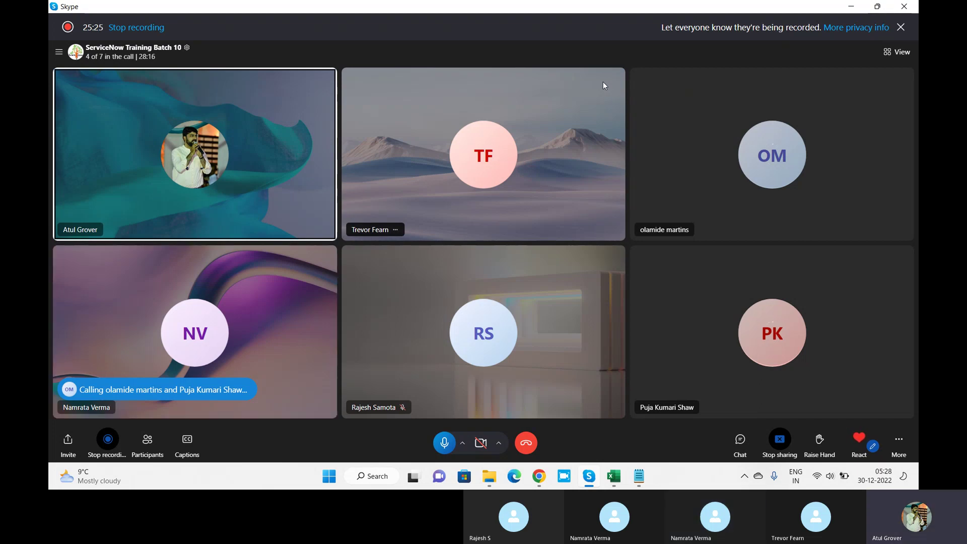
- Return from Skype to the ServiceNow report, name it "dummy", and go to its Configure stage
key(alt+Tab)
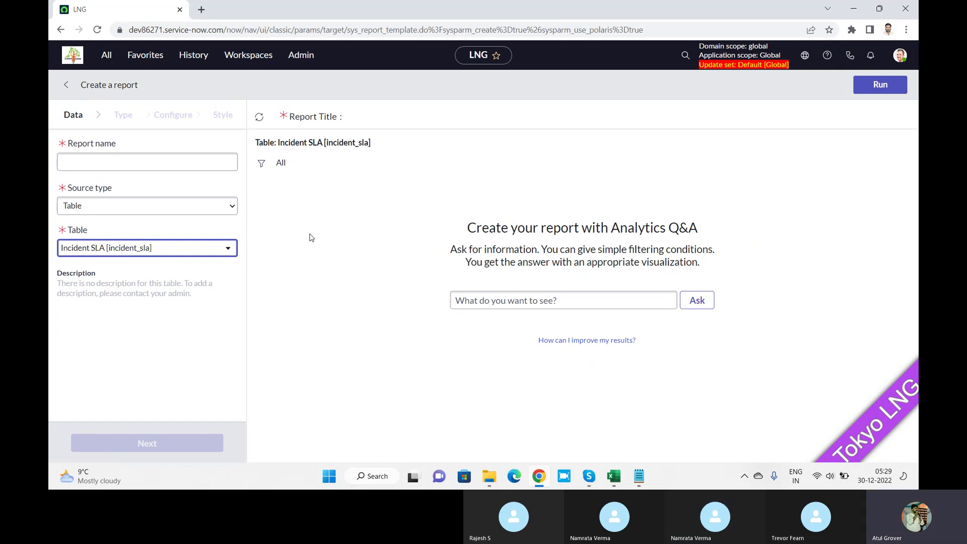
key(alt+Tab)
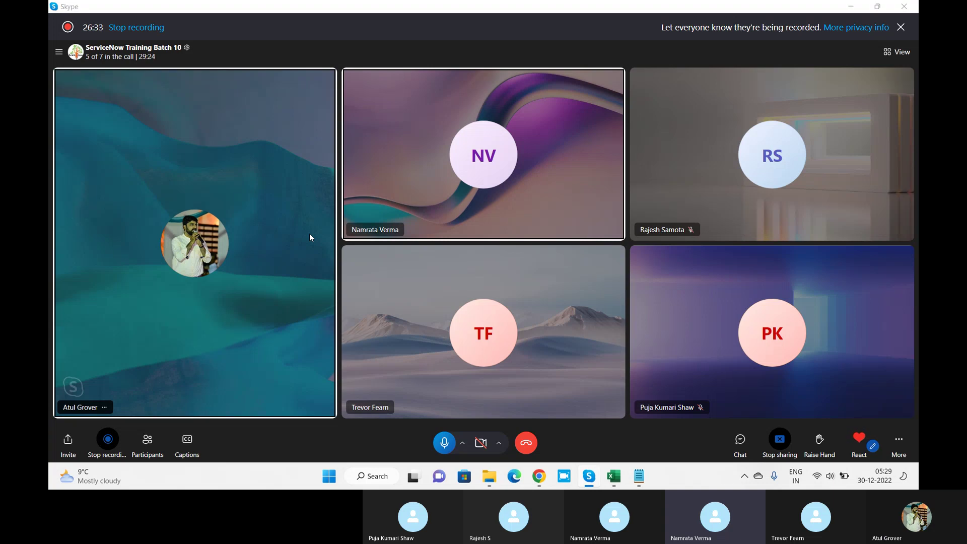
key(alt+Tab)
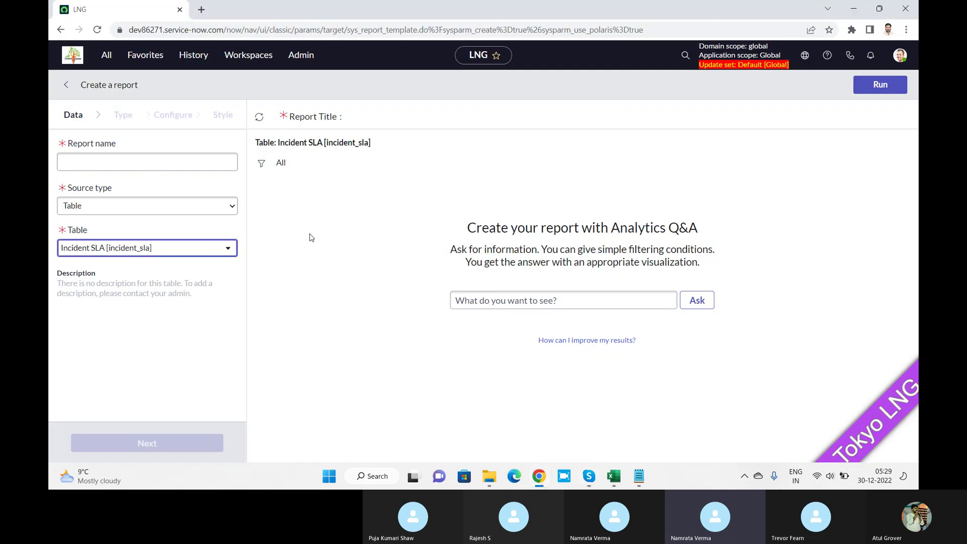
click(141, 159)
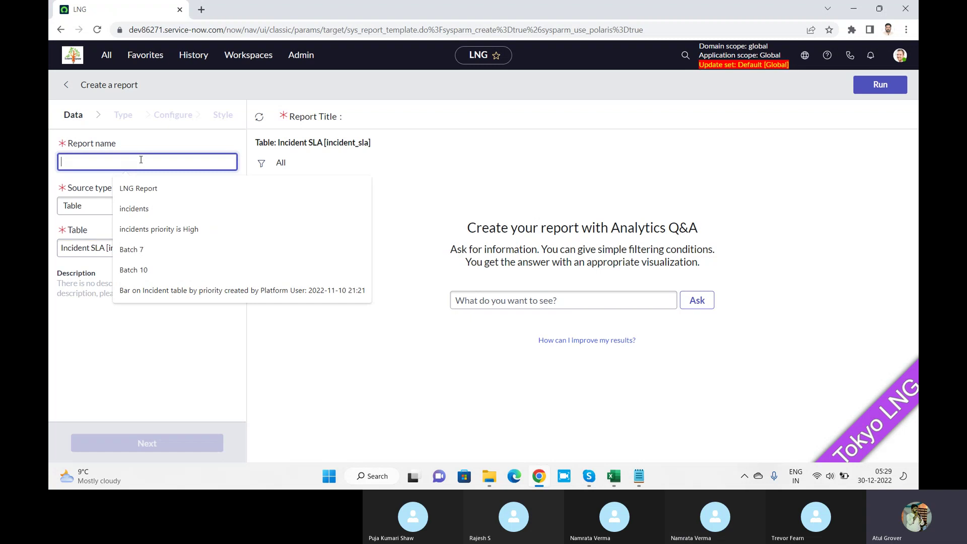
text(dummy)
click(172, 120)
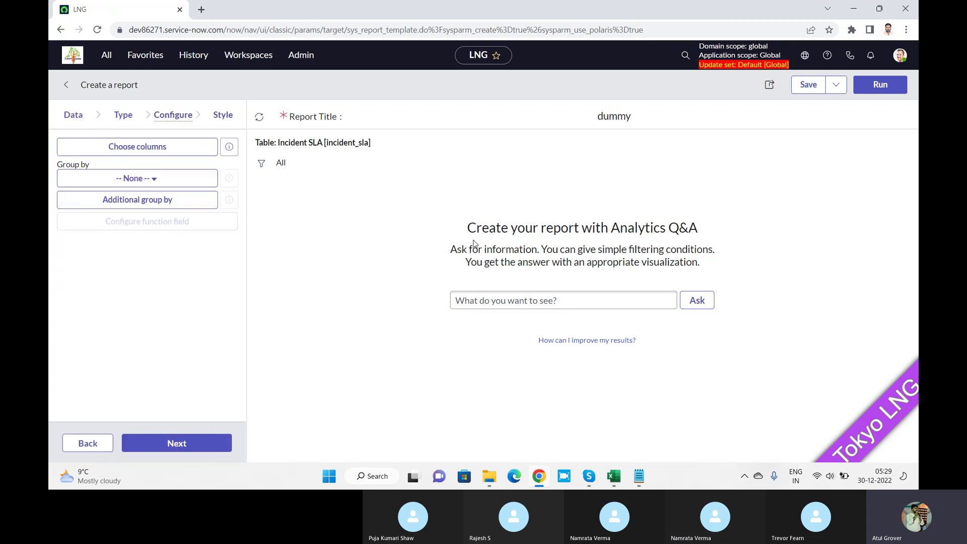
- Add a report filter condition requiring Created (inc_sys_created_on) to be before Last 2 years
click(261, 163)
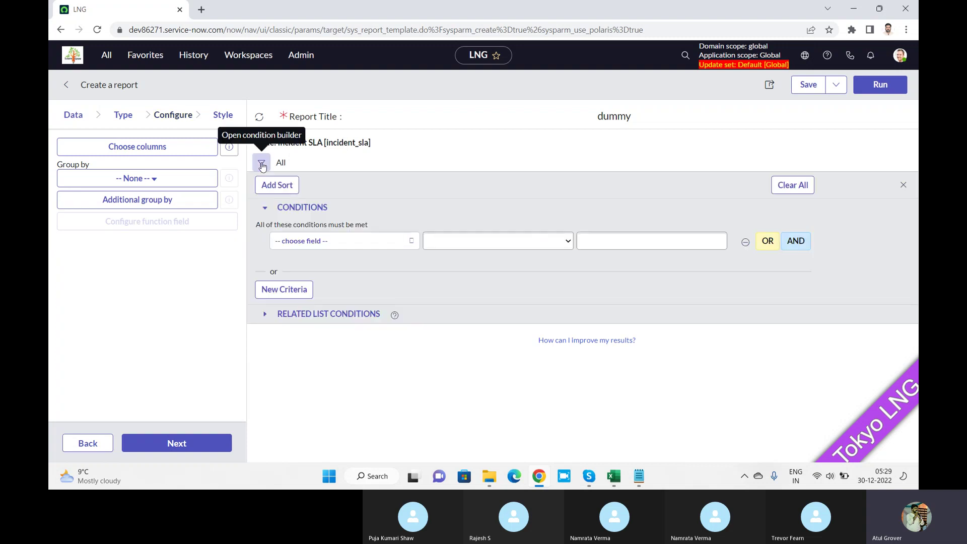
click(340, 241)
text(c)
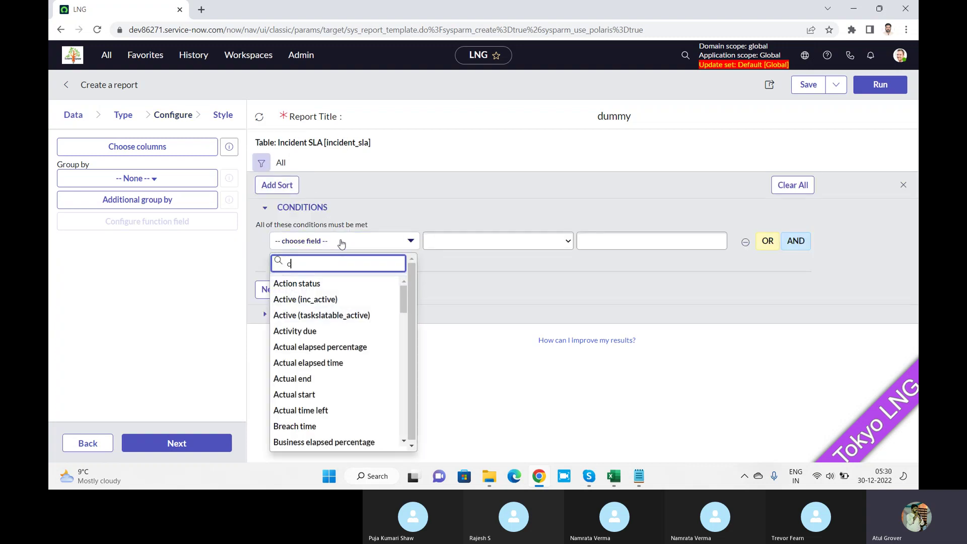
text(reat)
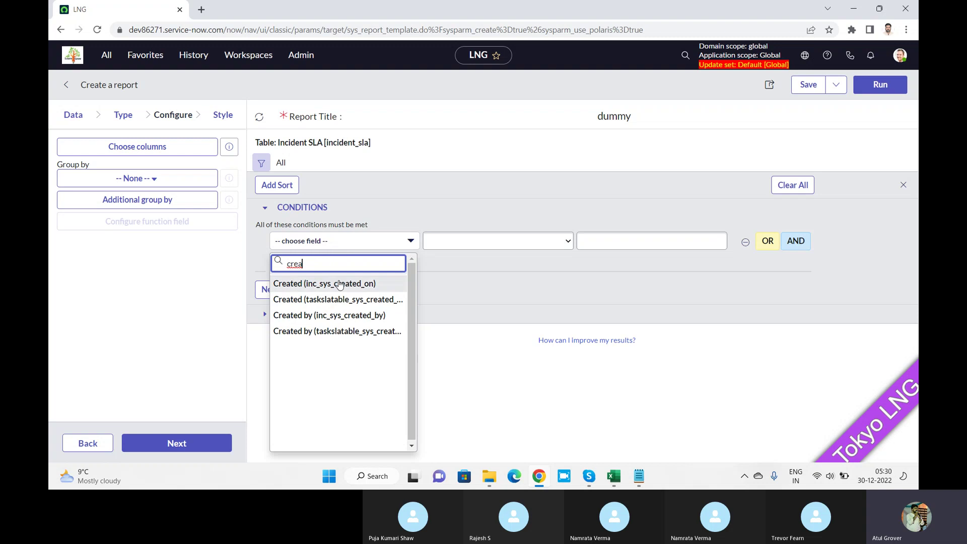
click(338, 283)
click(458, 248)
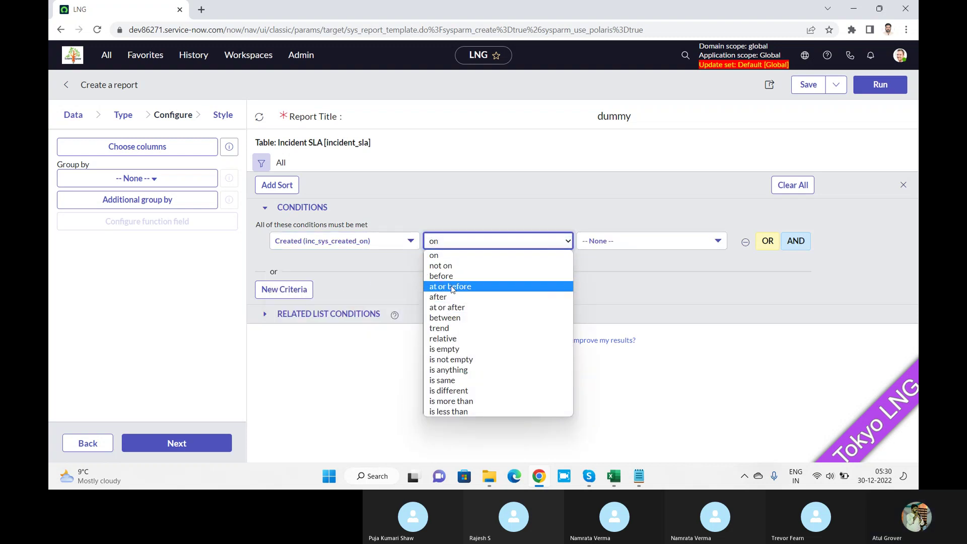
click(456, 276)
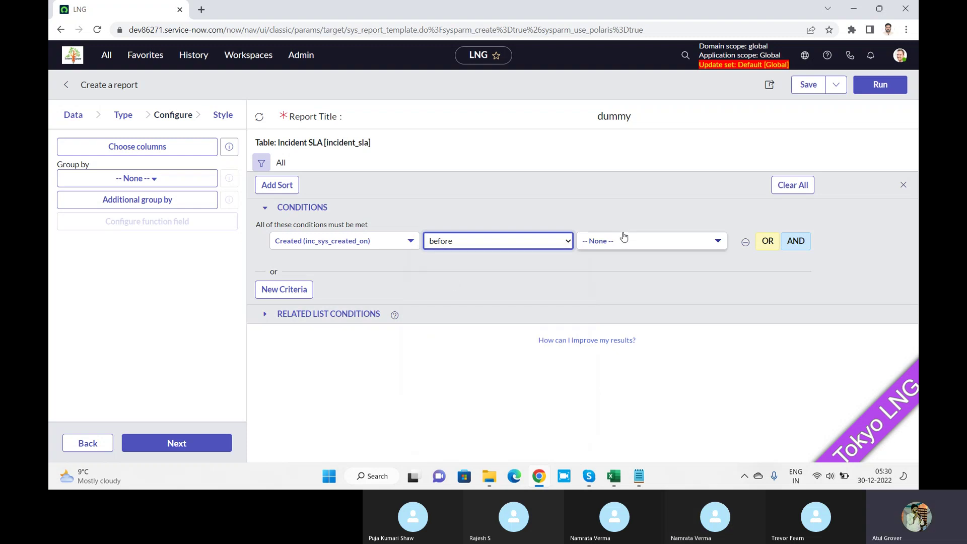
click(623, 242)
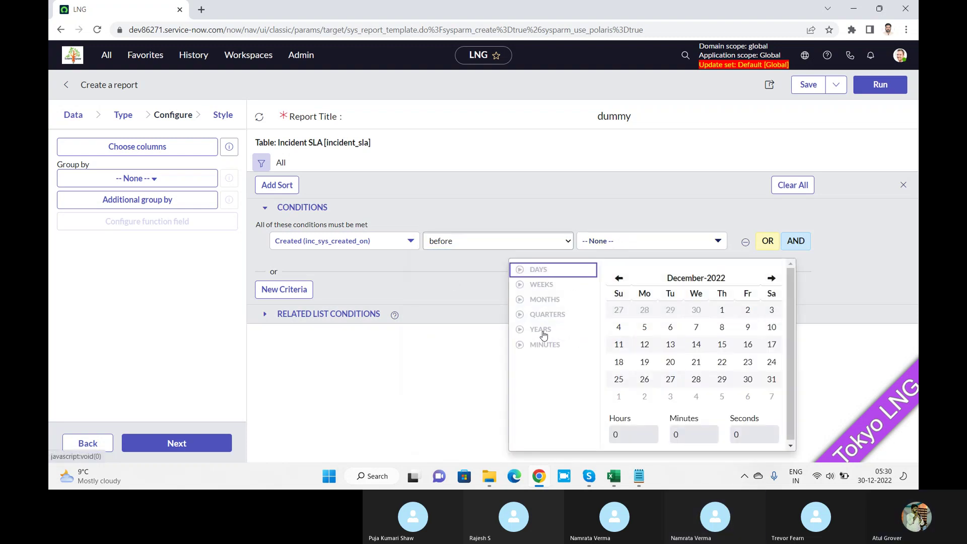
click(523, 333)
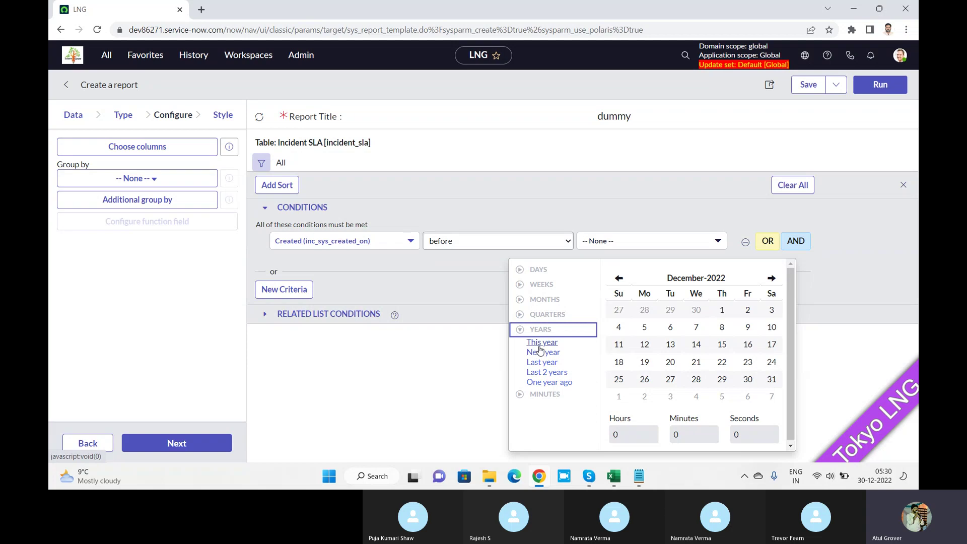
click(542, 372)
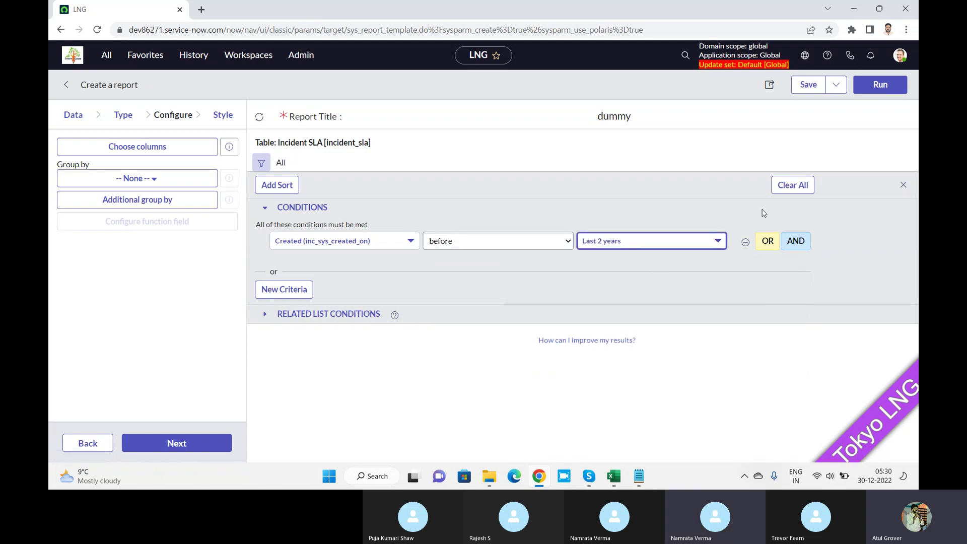
- Add an AND condition to the report filter requiring Resolved to be after One year ago
click(792, 243)
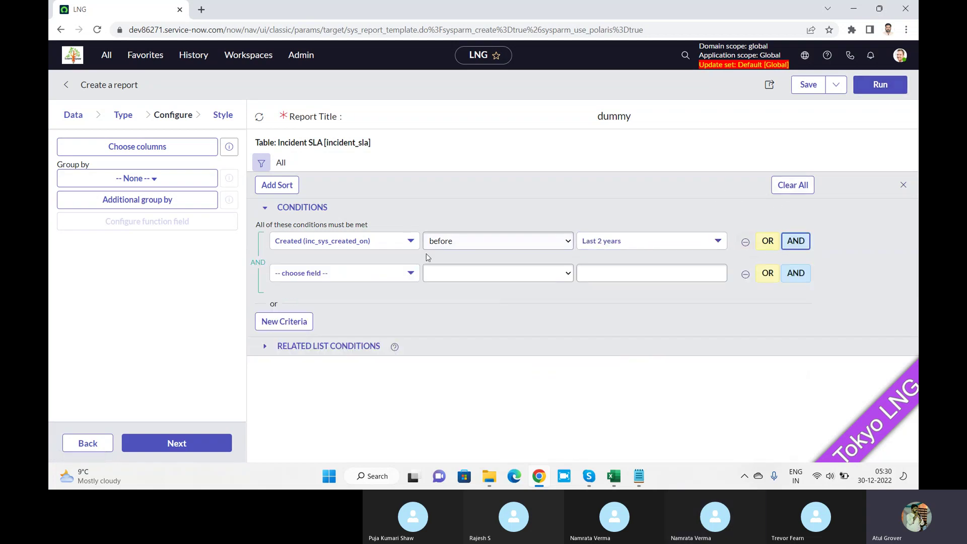
click(364, 274)
text(r)
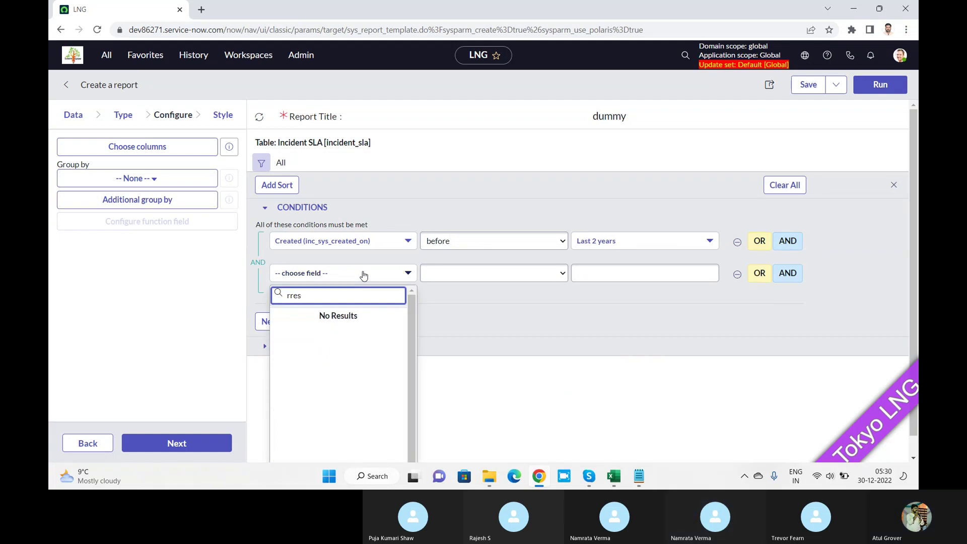
text(esol)
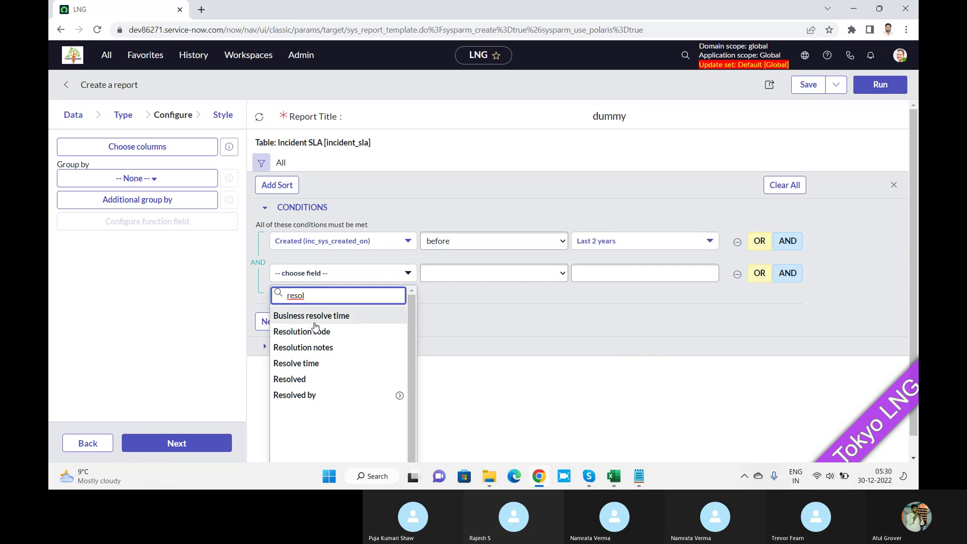
click(306, 386)
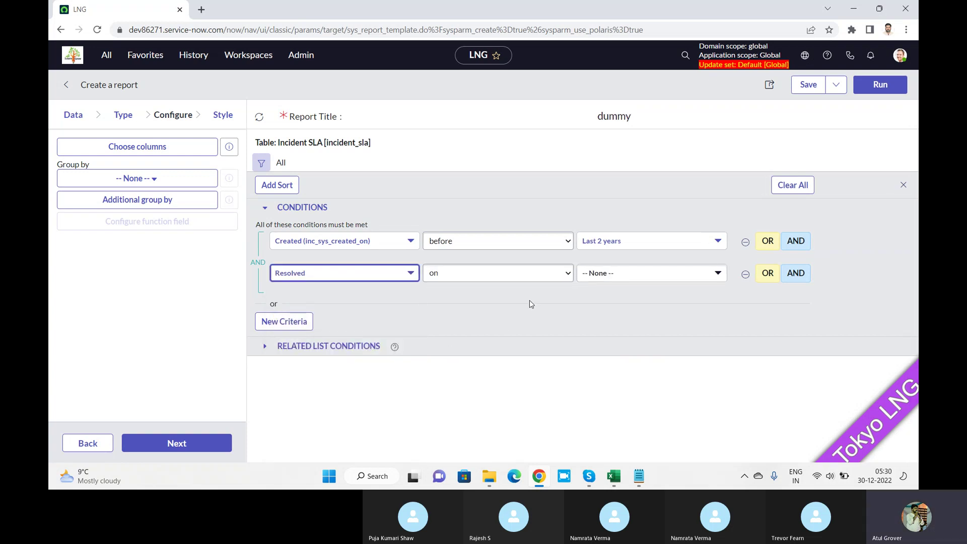
click(497, 277)
click(455, 328)
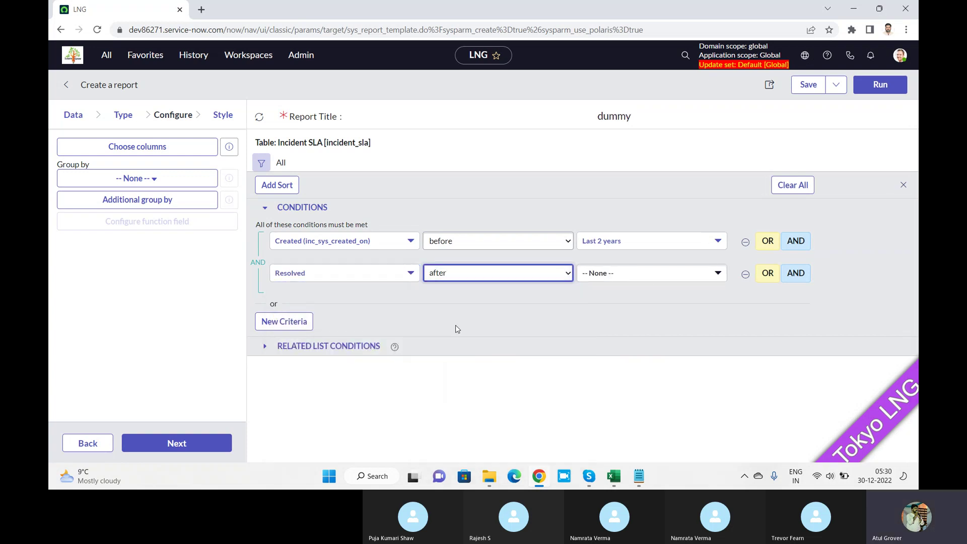
click(611, 278)
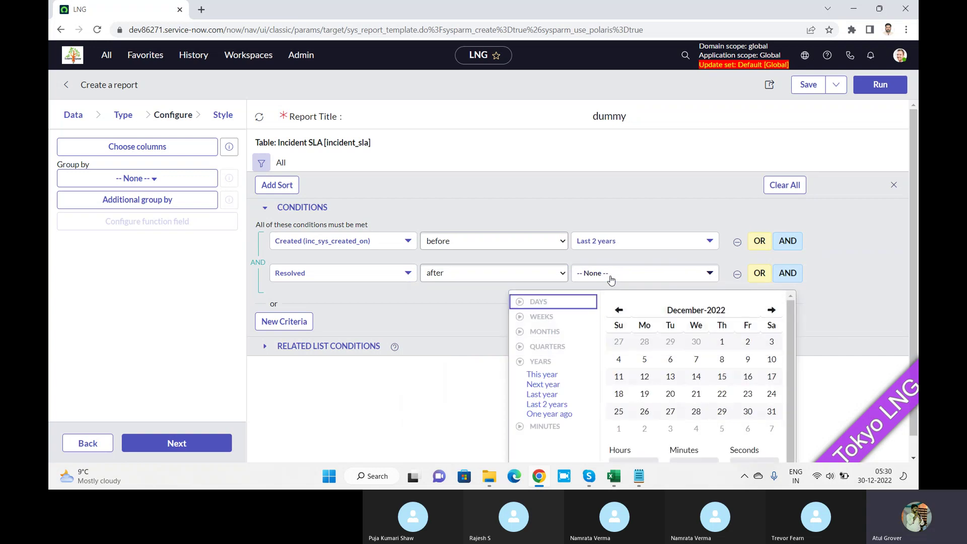
click(547, 414)
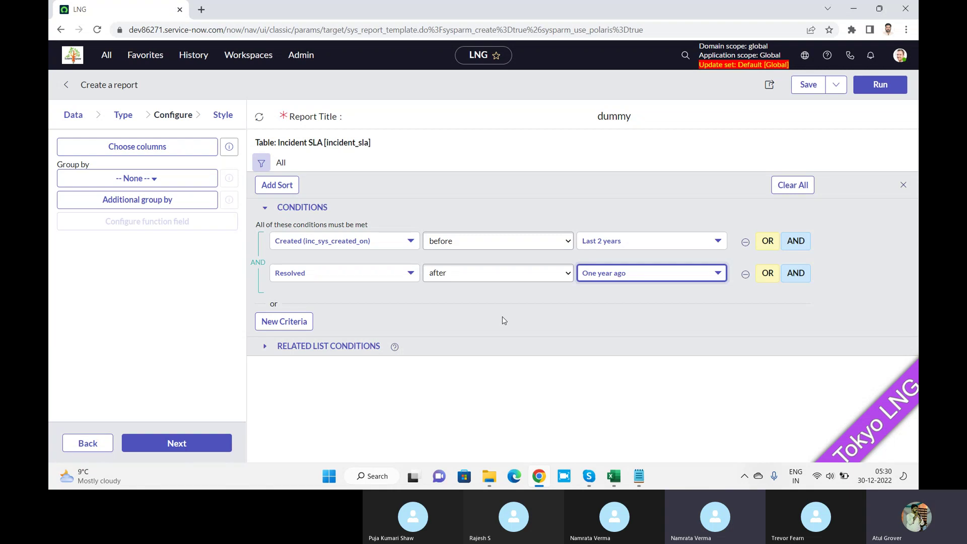
- Leave the report designer and load incident.do on the same instance to open a new incident form
key(alt+Tab)
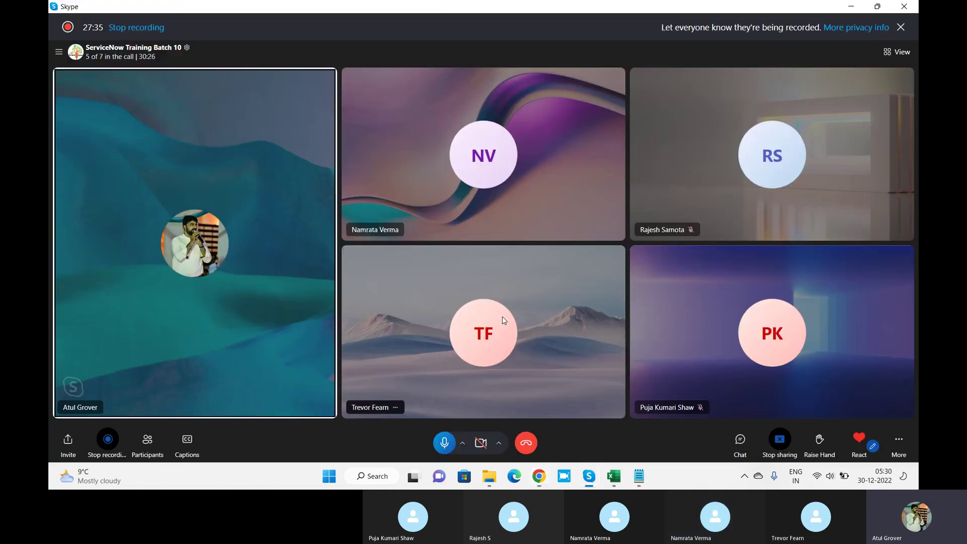
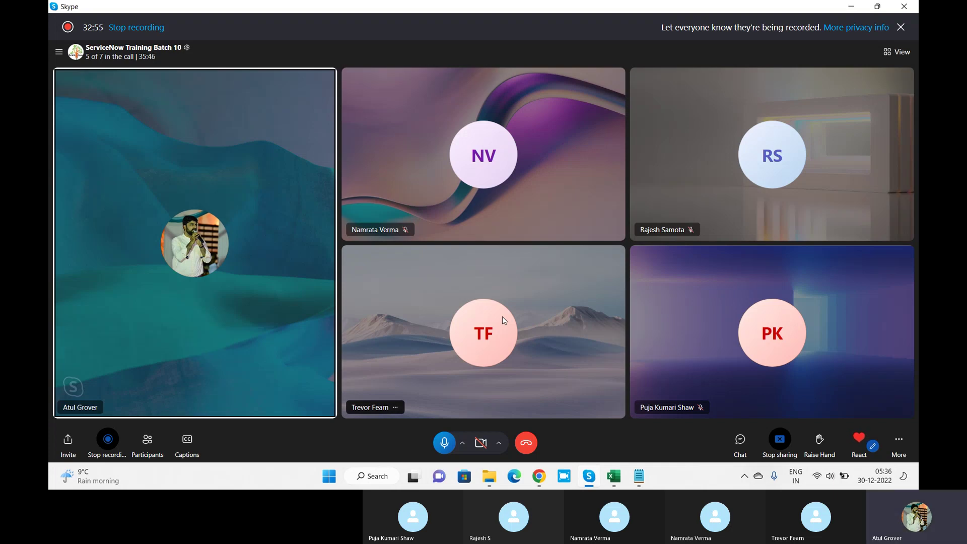
key(alt+Tab)
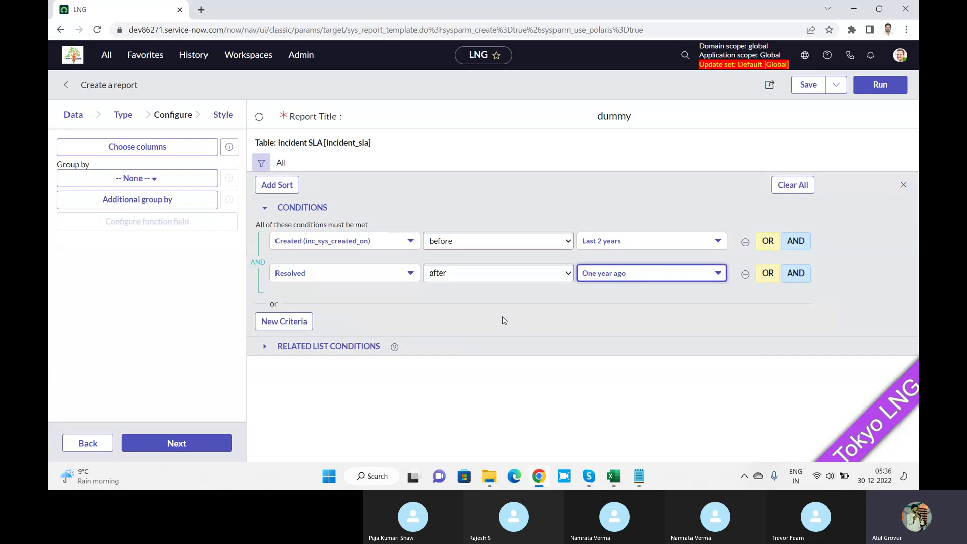
click(99, 60)
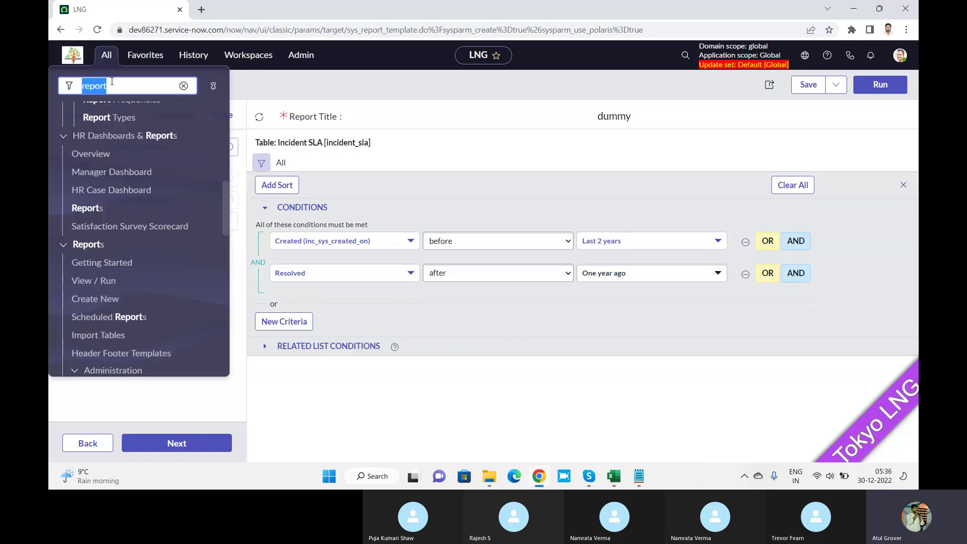
click(228, 30)
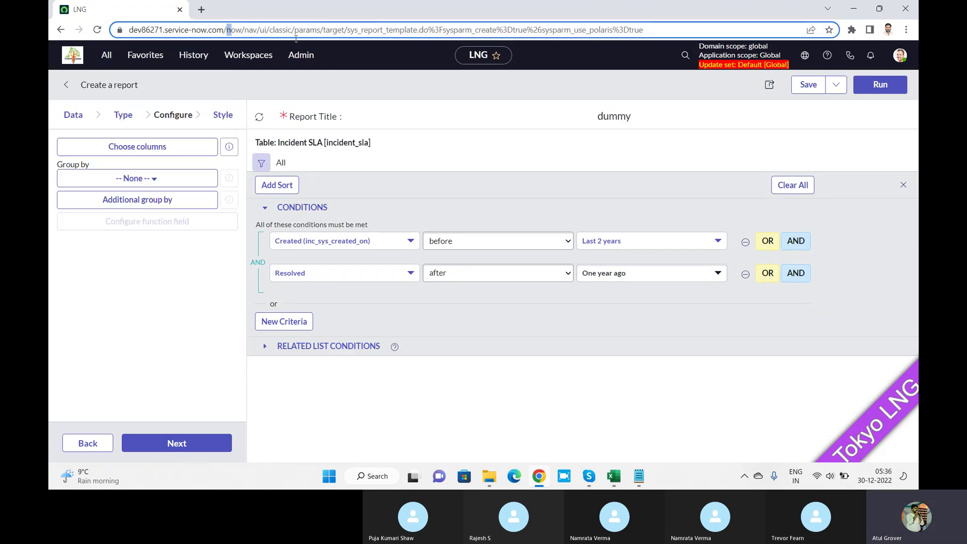
key(shift+End)
text(inc)
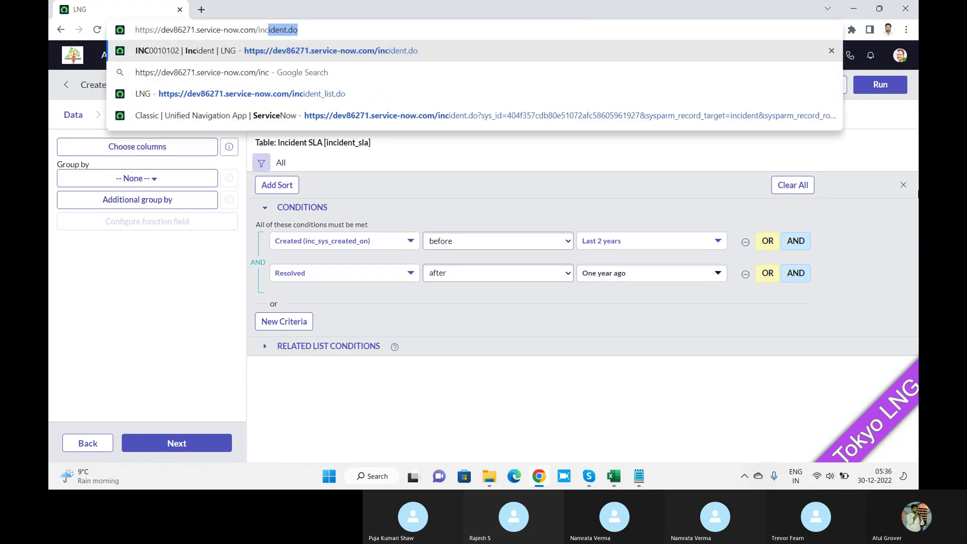
key(Return)
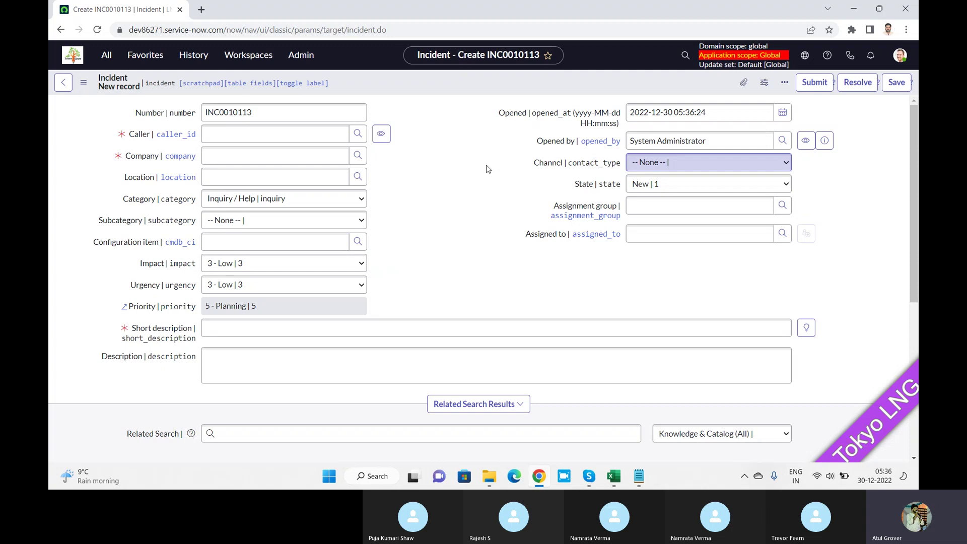
- Show the dictionary info for the assignment_group field, highlight its Table value, and close the info window
right_click(581, 209)
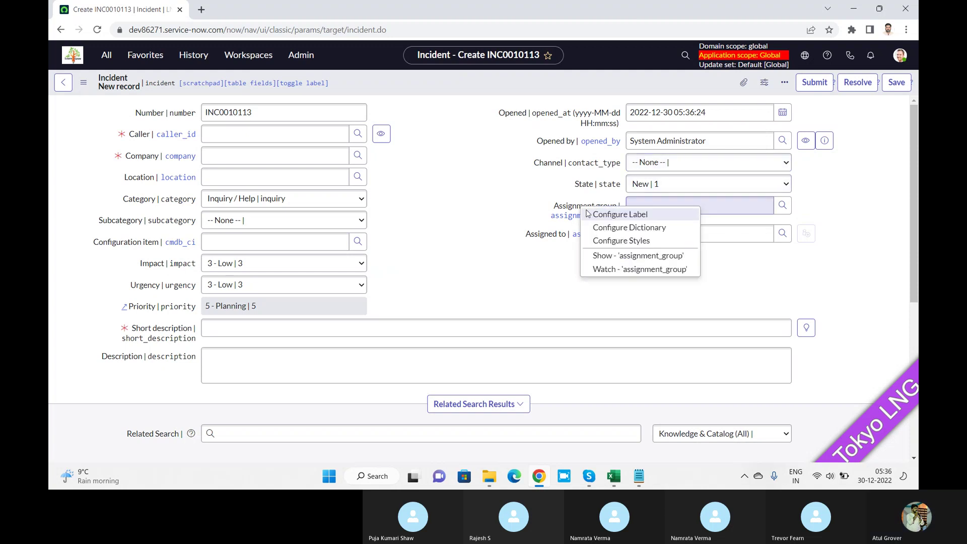
click(619, 257)
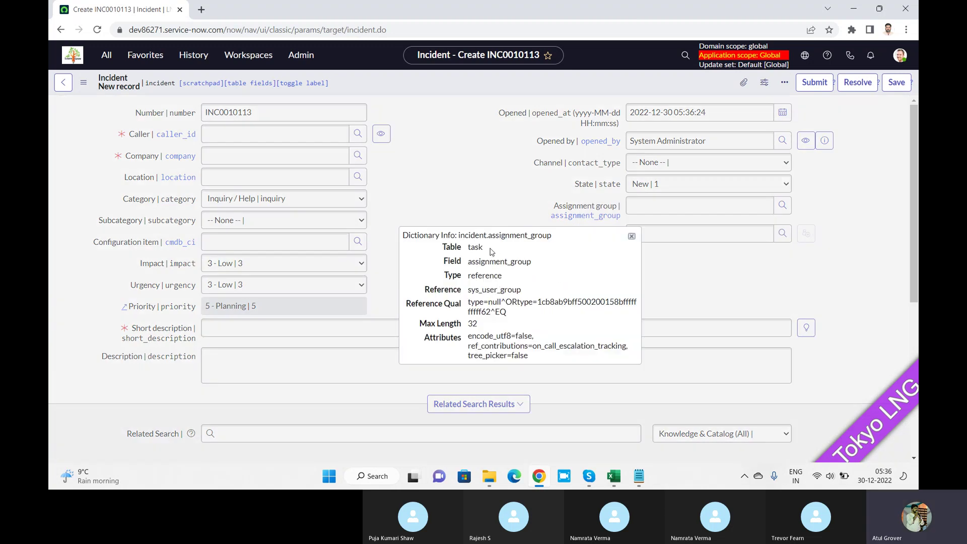
drag(491, 251, 468, 250)
click(632, 236)
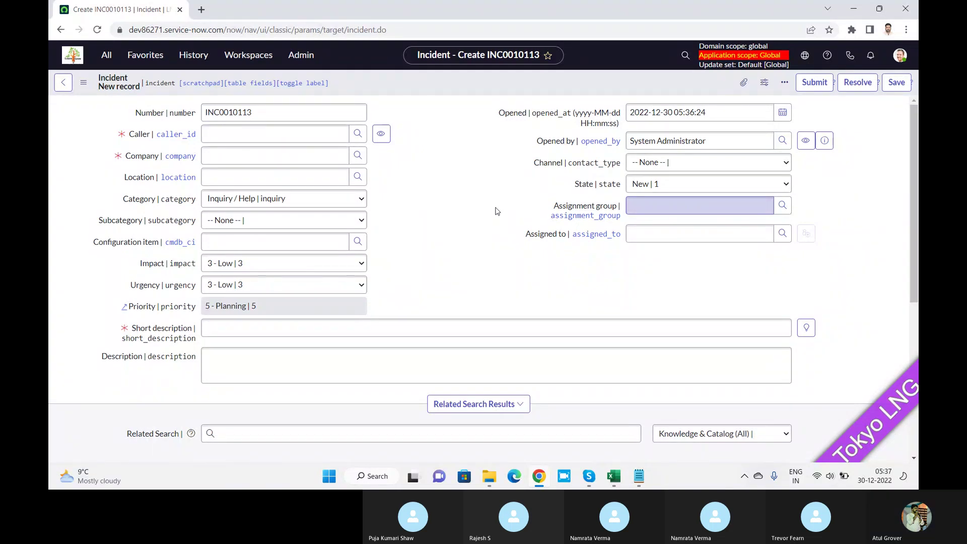
- Open the dictionary entry of the incident form's Assignment group field
right_click(580, 211)
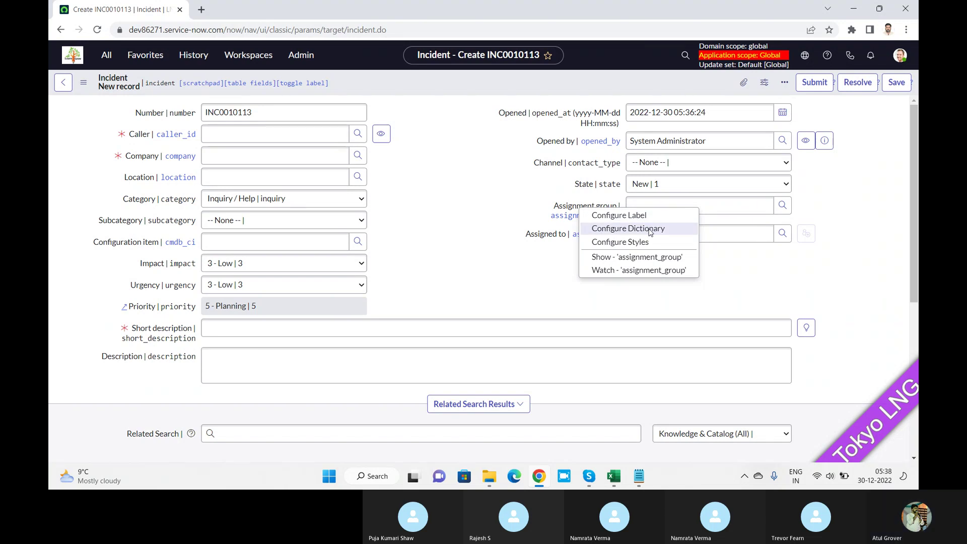
click(441, 162)
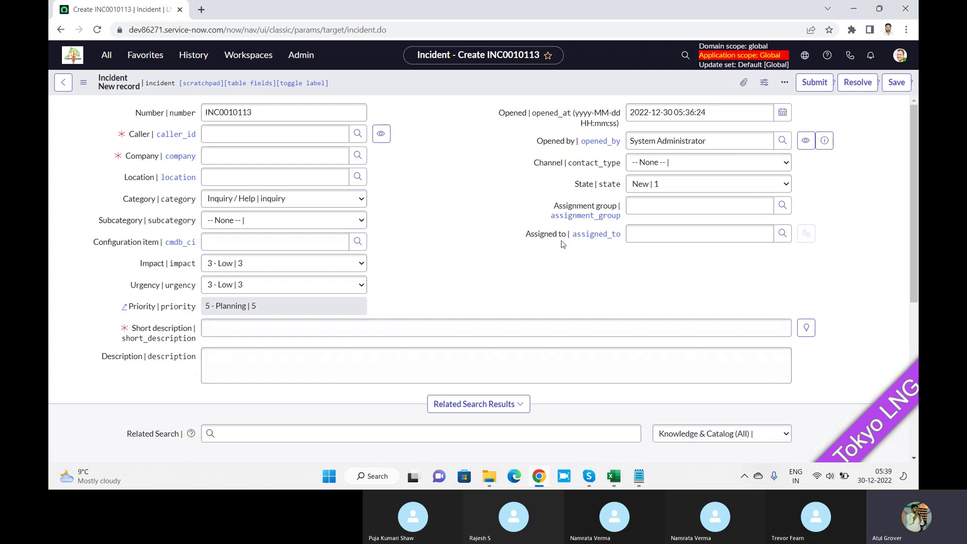
right_click(568, 209)
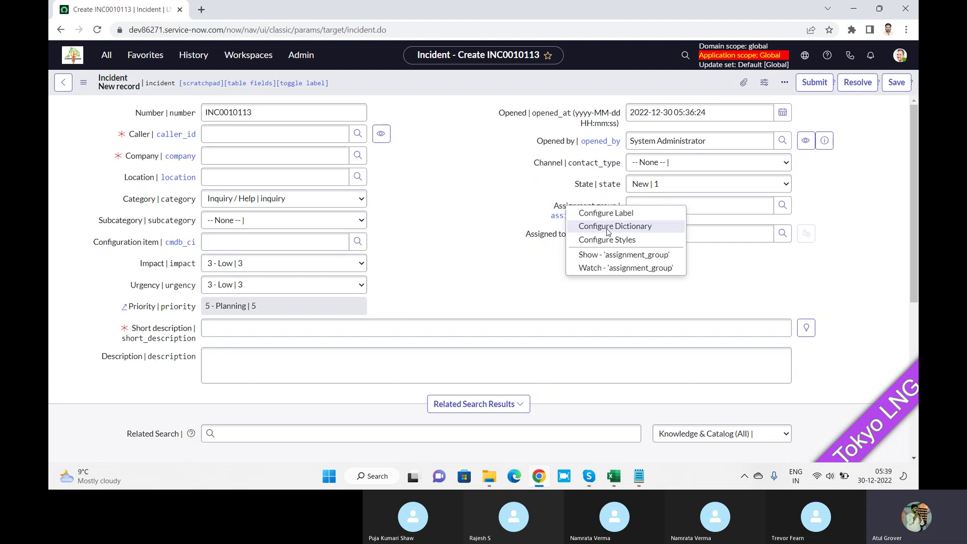
key(Escape)
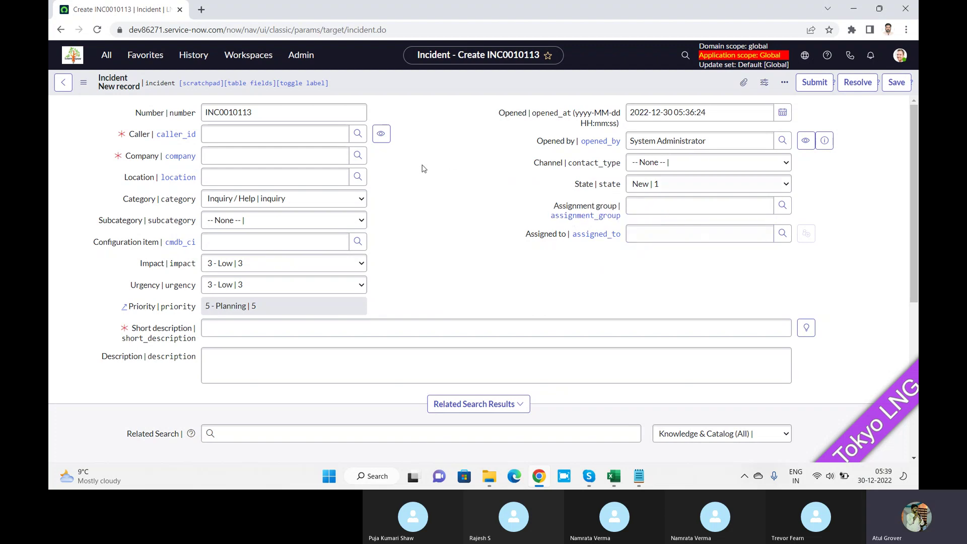
click(548, 215)
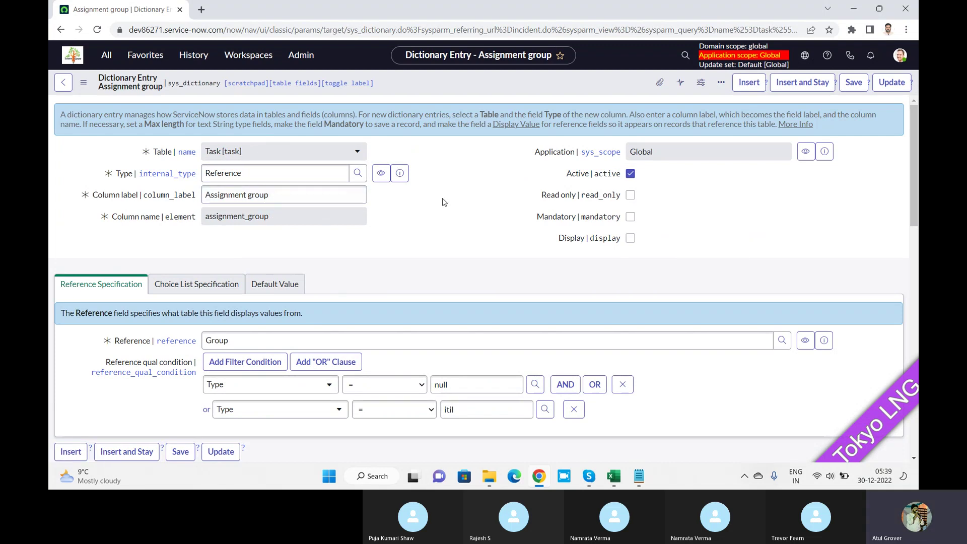
- Mark the Assignment group dictionary entry as mandatory and clear the setting again
click(630, 217)
click(275, 198)
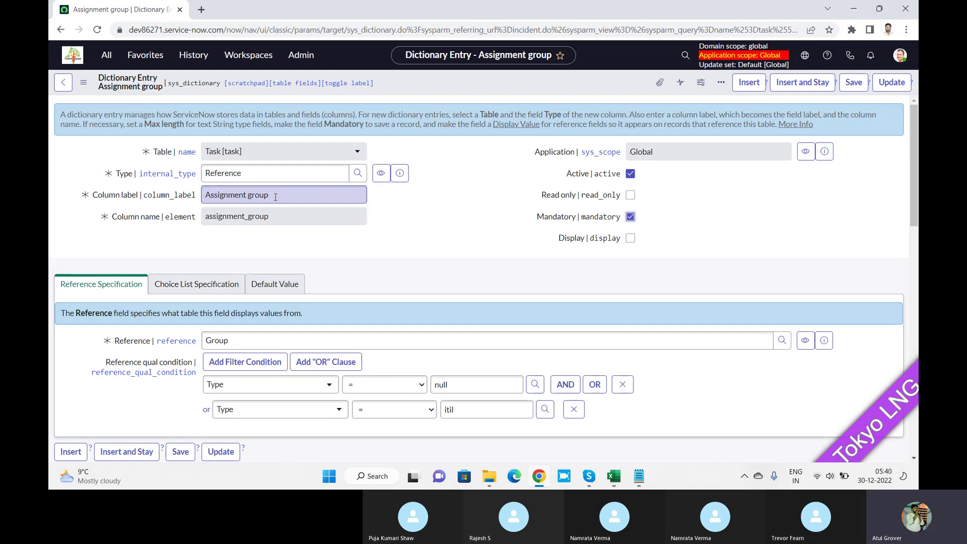
click(630, 216)
- Show the Assignment group field's dictionary overrides and start a new override record
scroll(449, 234, down, 7)
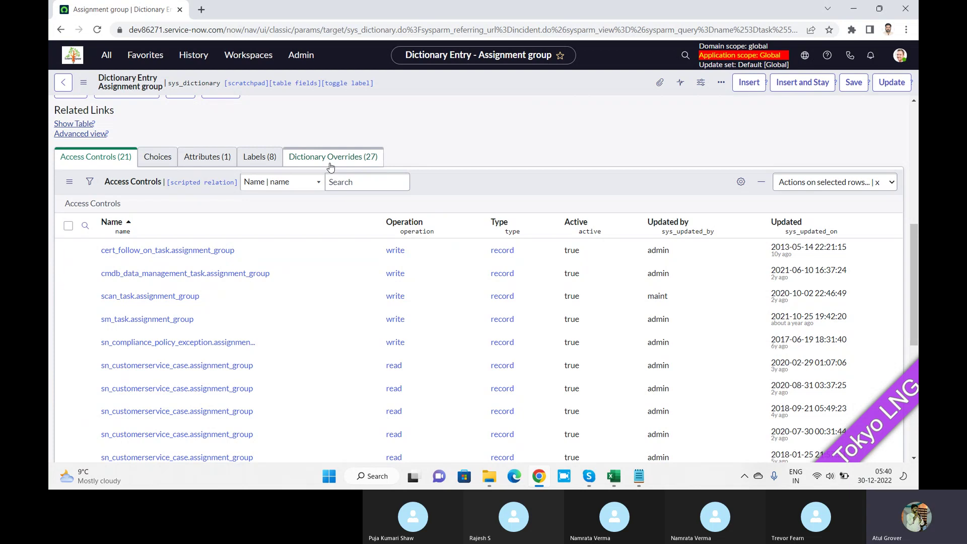
click(330, 167)
key(alt+Tab)
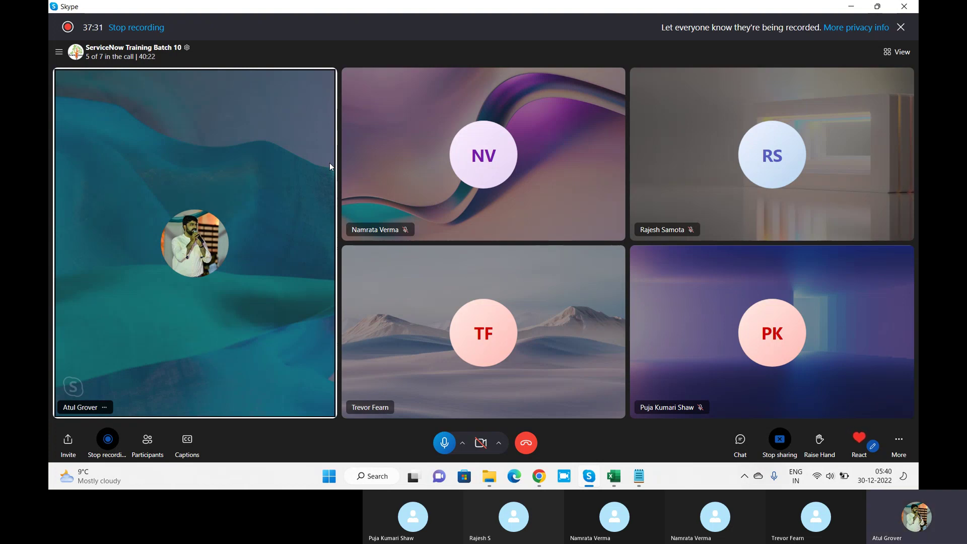
key(alt+Tab)
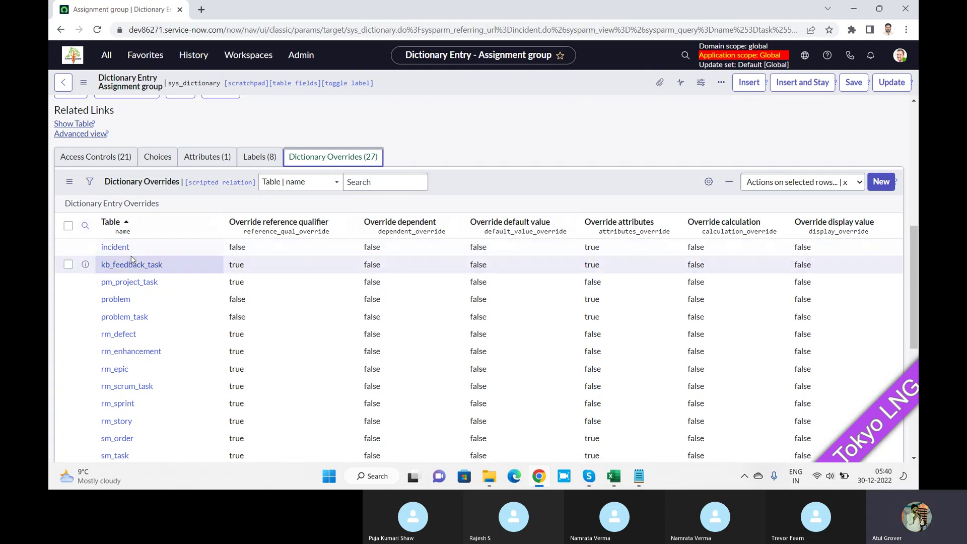
click(881, 183)
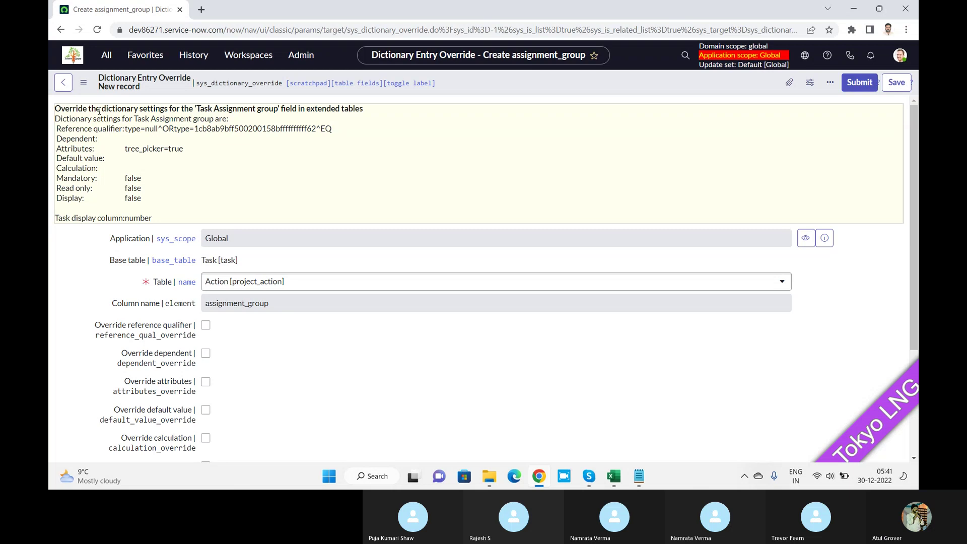
key(alt+Tab)
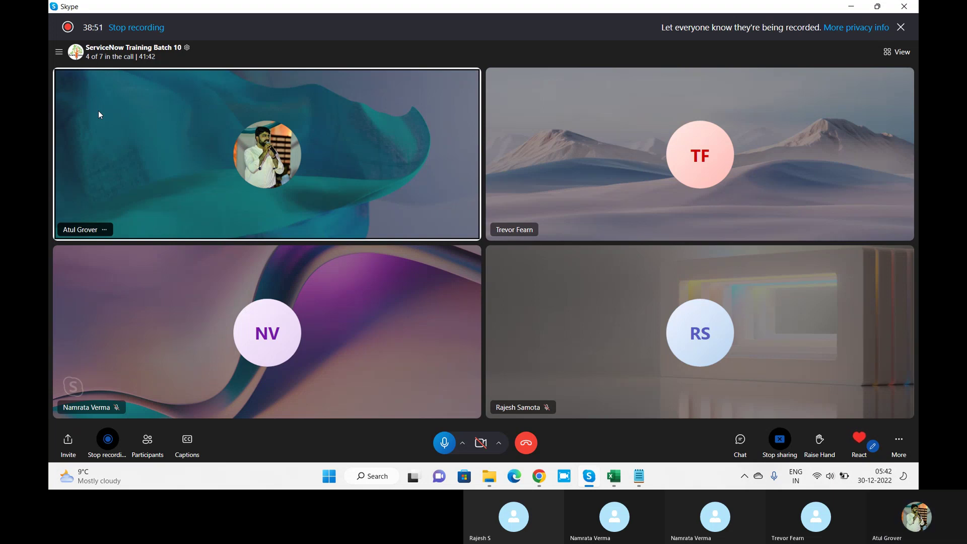
key(alt+Tab)
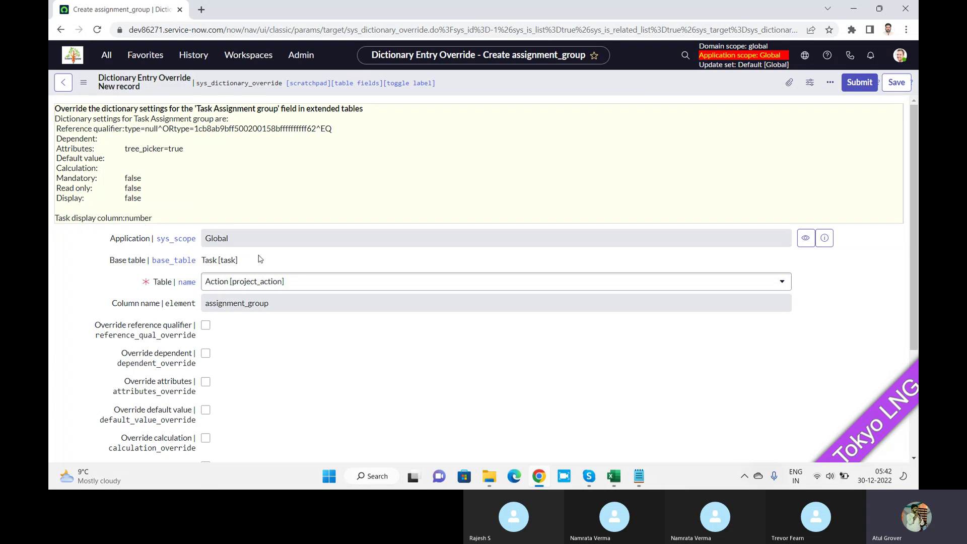
- Set the override's table to Incident [incident] and enable Override reference qualifier
click(304, 282)
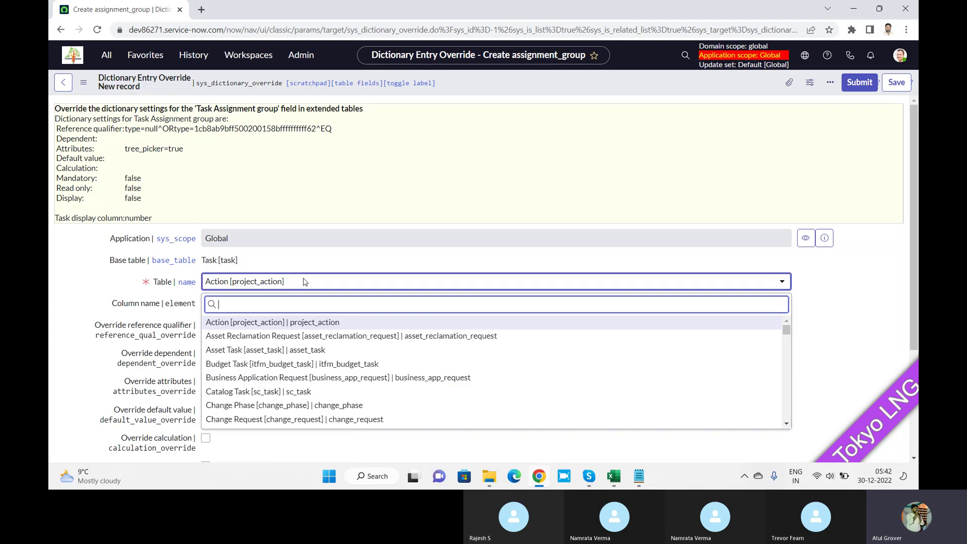
text(change)
key(BackSpace)
key(BackSpace)
key(BackSpace)
key(BackSpace)
key(BackSpace)
key(BackSpace)
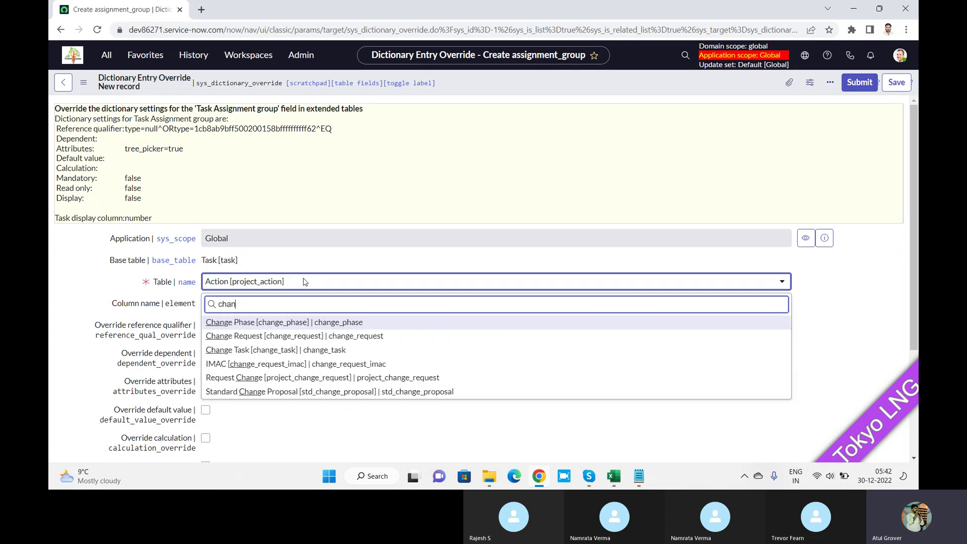
text(incide)
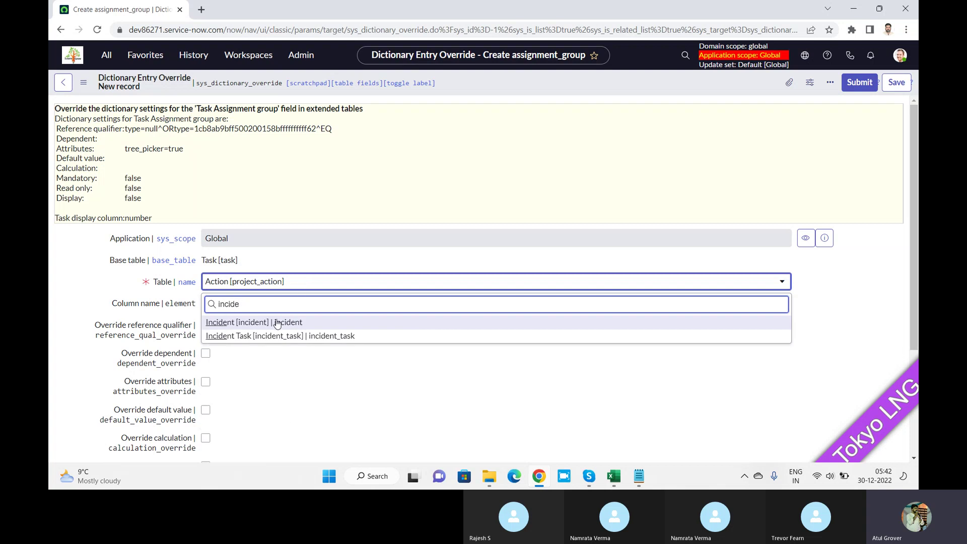
click(276, 325)
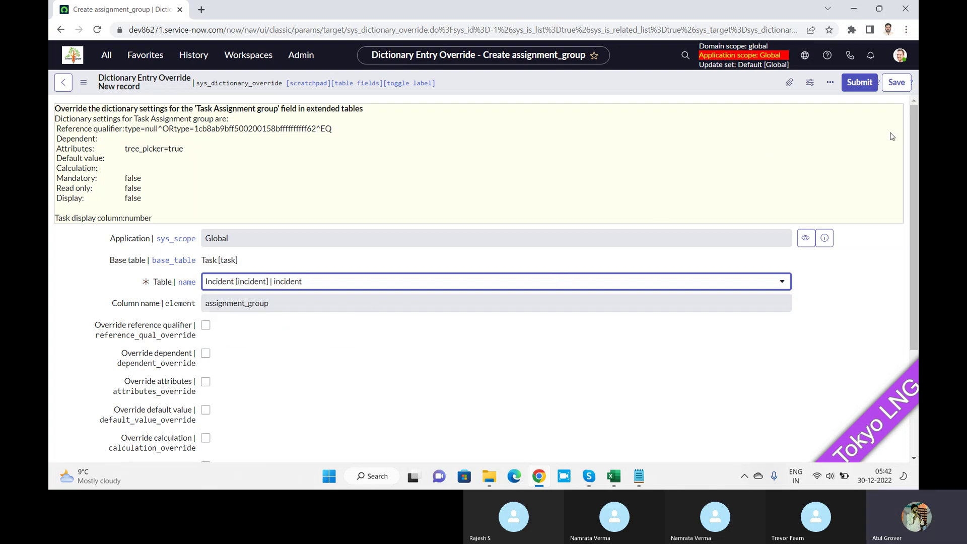
drag(914, 135, 916, 230)
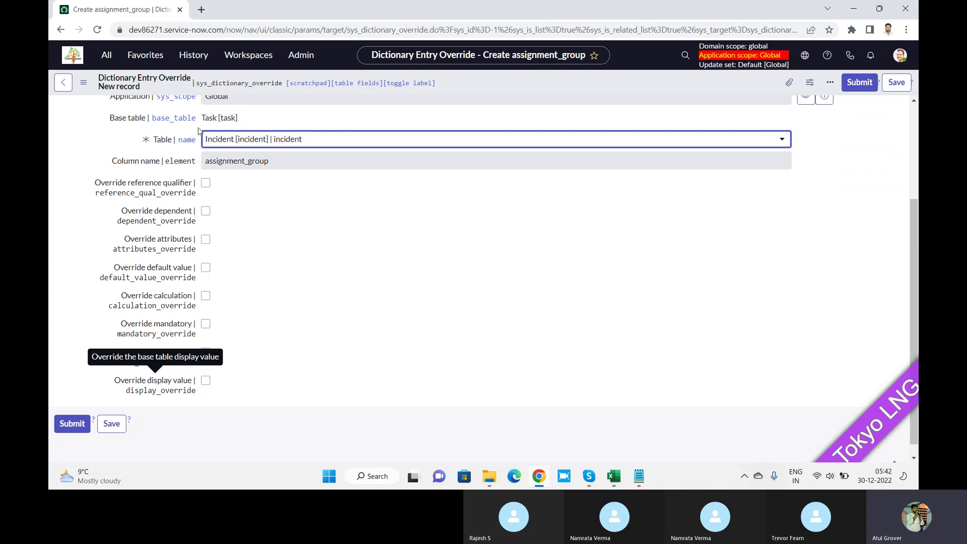
click(207, 185)
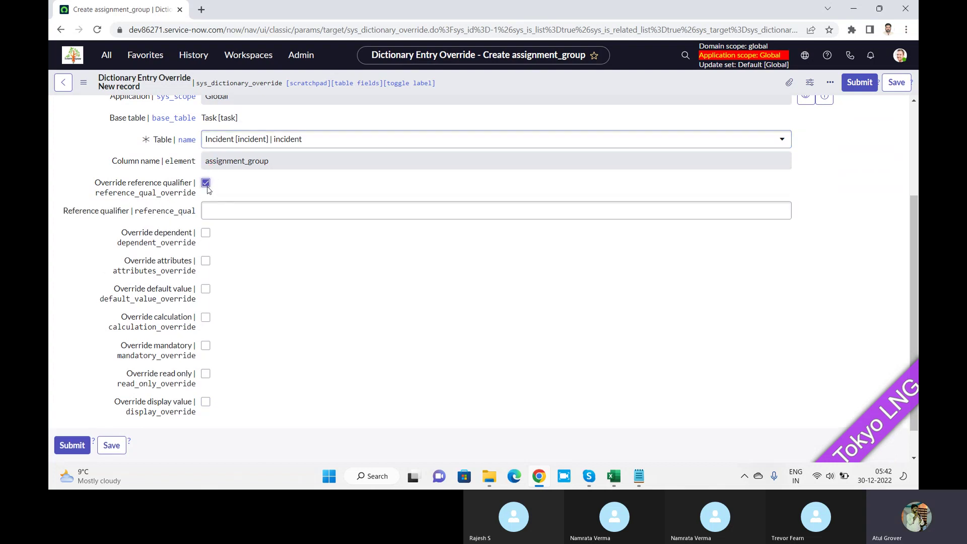
- Load a new incident form from the same instance in a second browser tab and show the Assignment group field's suggestions
click(202, 9)
text(dev86271.service-now.com/now/nav/u)
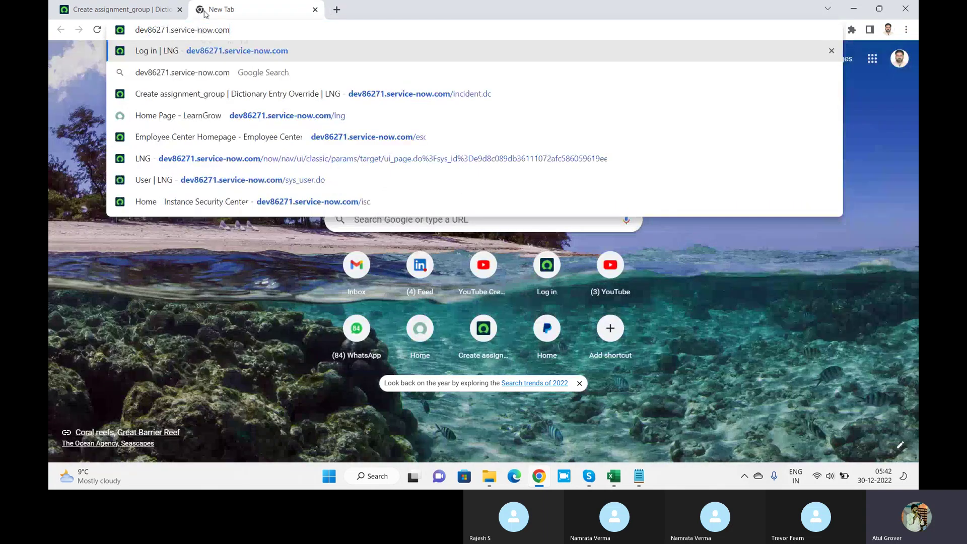
text(in)
key(Return)
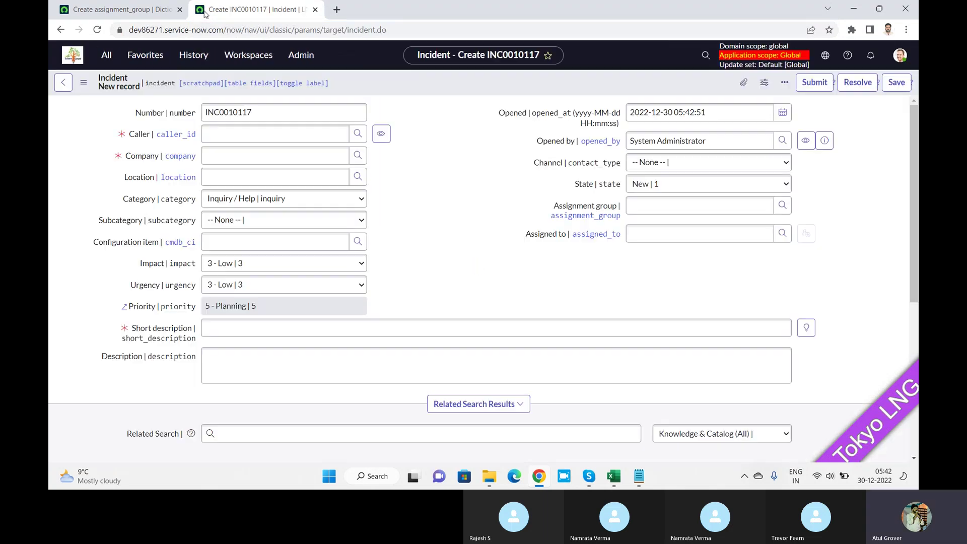
click(645, 208)
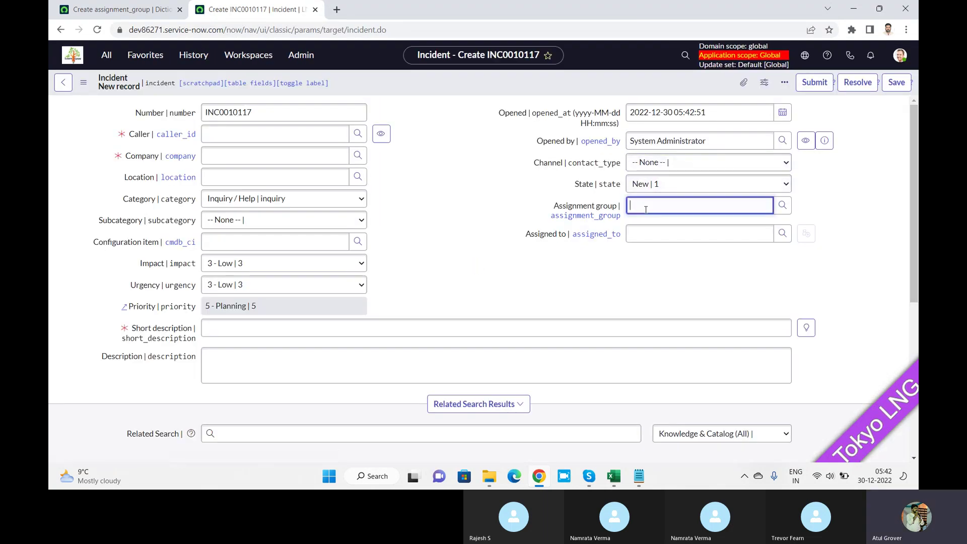
click(742, 204)
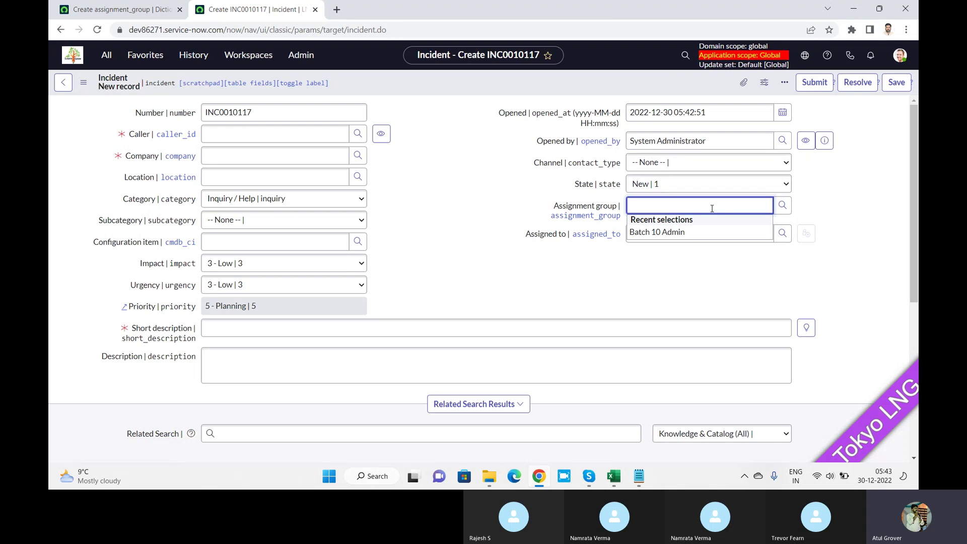
- Return to the dictionary override form and set the reference qualifier to sys_user
click(133, 10)
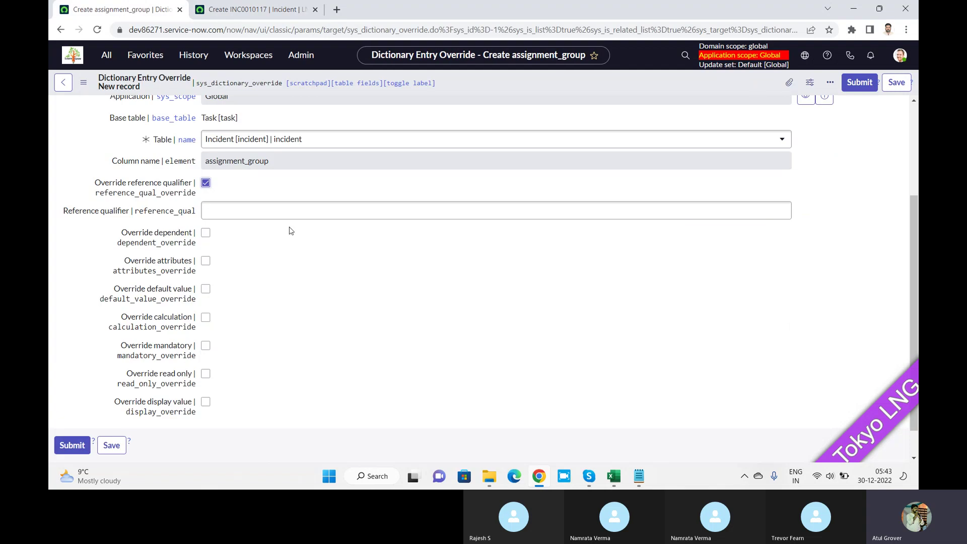
click(241, 212)
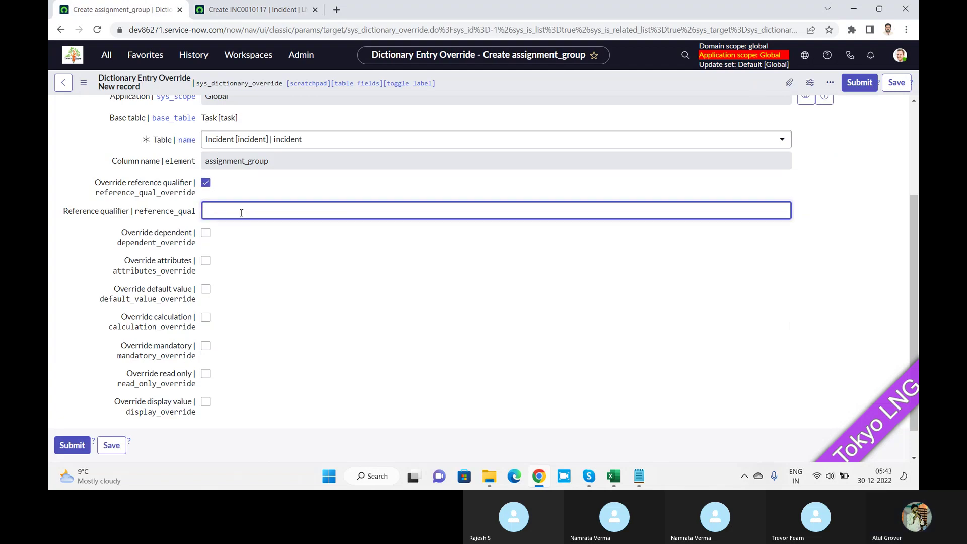
text(sys)
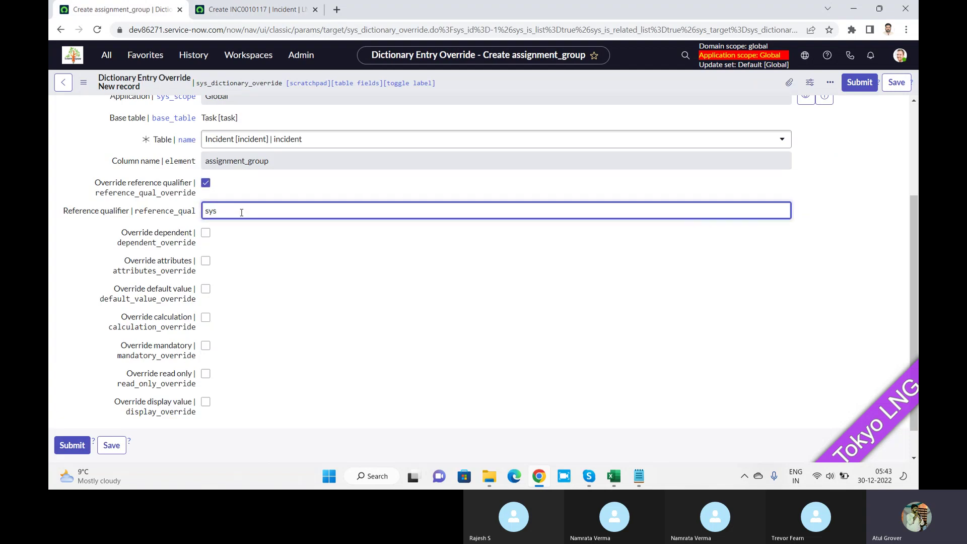
text(_user)
click(249, 7)
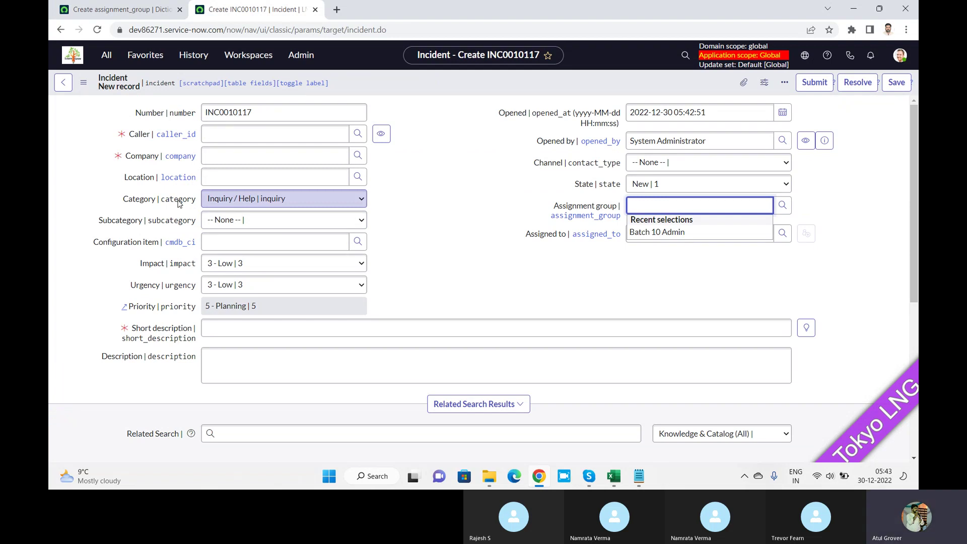
click(104, 7)
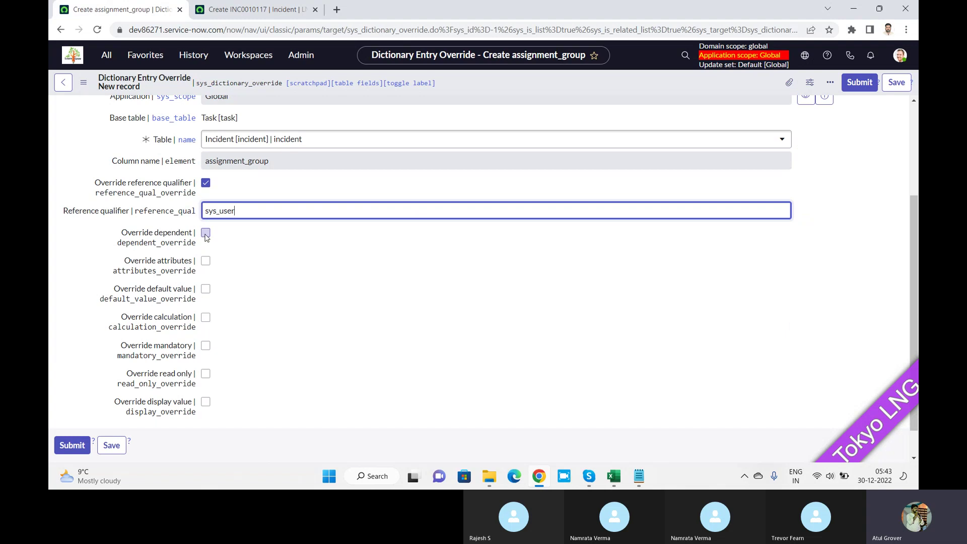
- Enable Override default value on the Assignment group override and set the default value to Batch 10
click(206, 261)
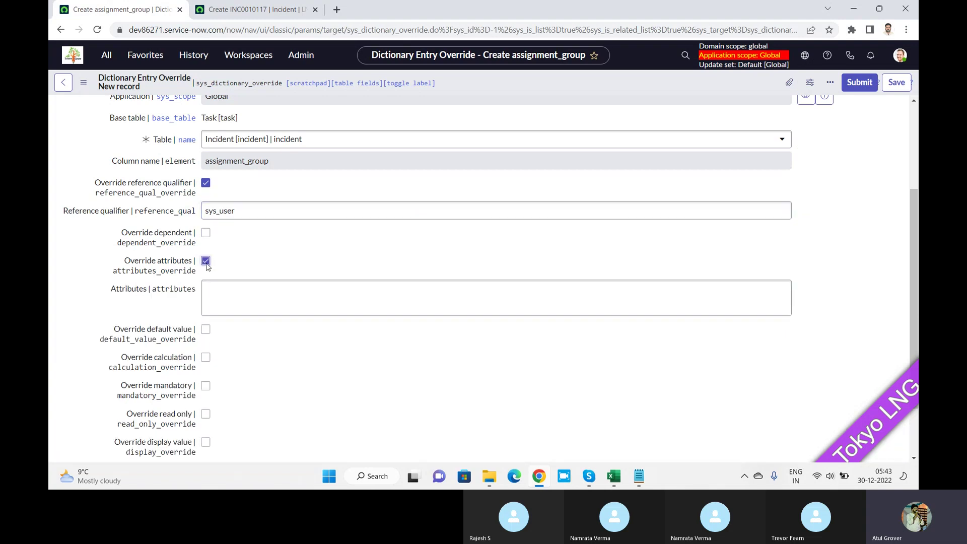
click(206, 262)
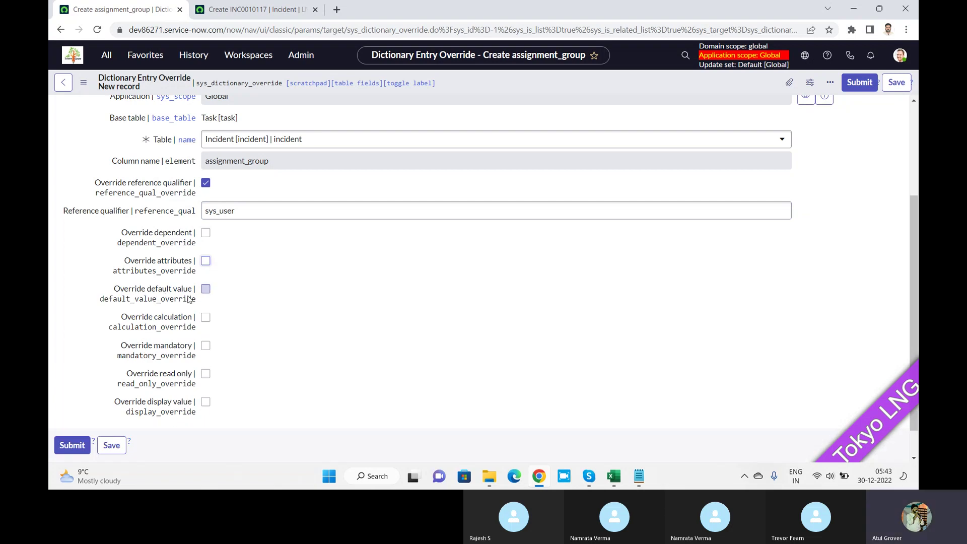
click(206, 289)
click(222, 322)
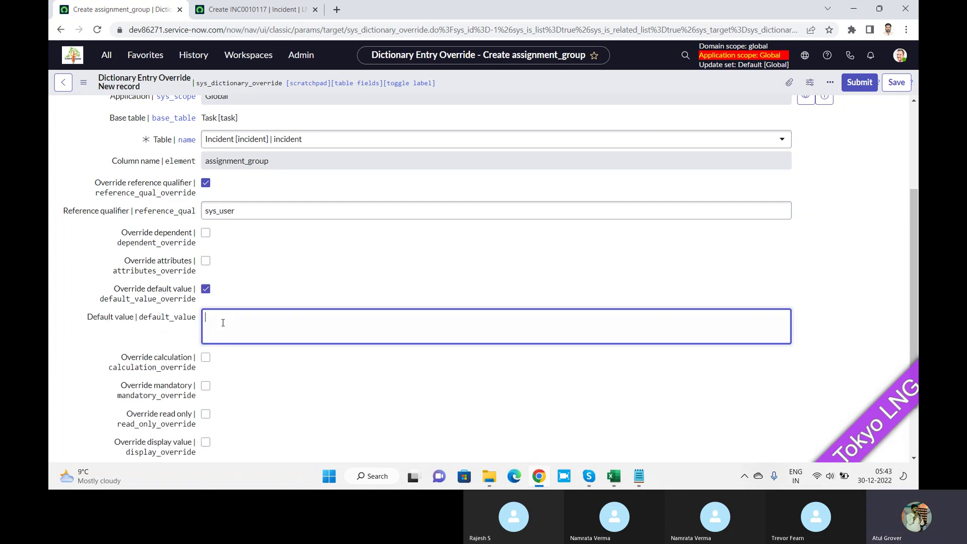
text(Batch)
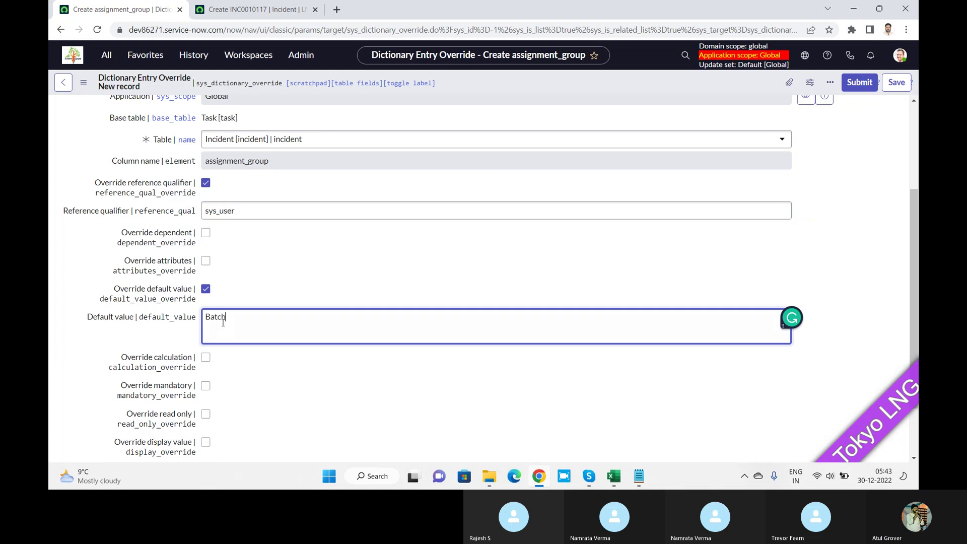
text( 10)
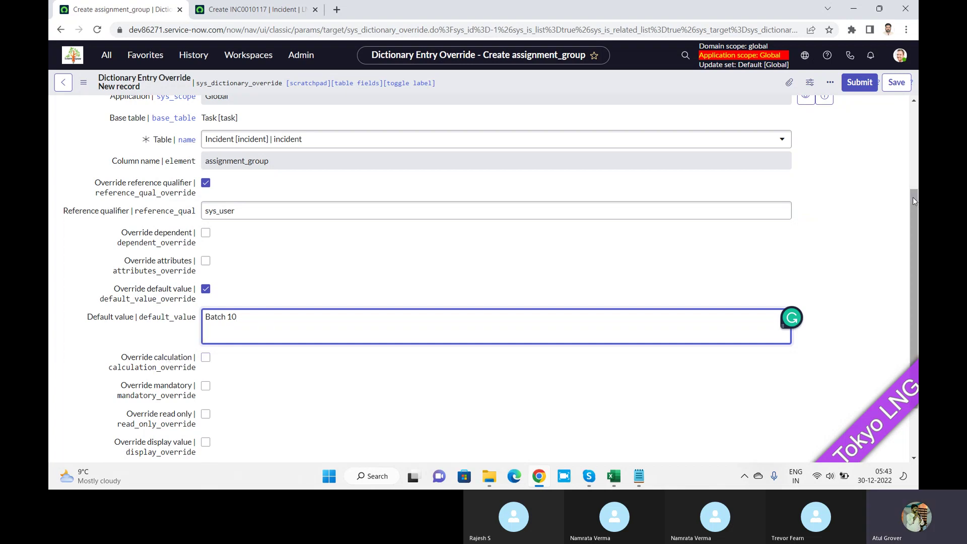
- Enable Override mandatory with Mandatory checked, and try to submit the Assignment group override
drag(912, 197, 917, 247)
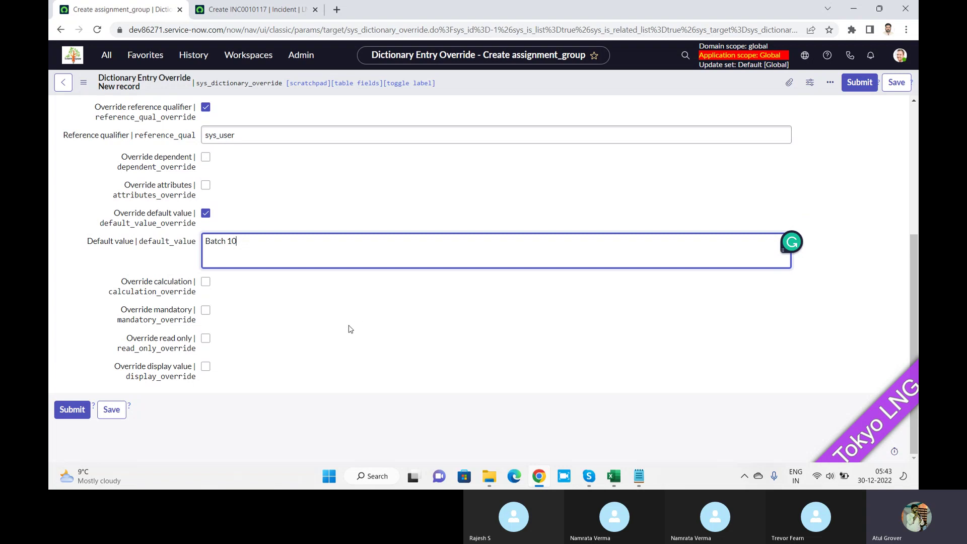
click(205, 310)
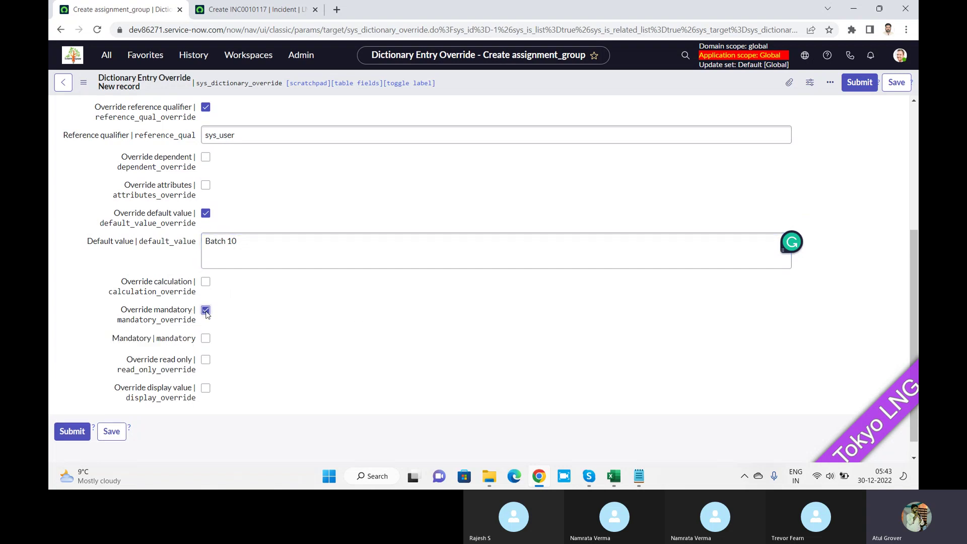
click(205, 338)
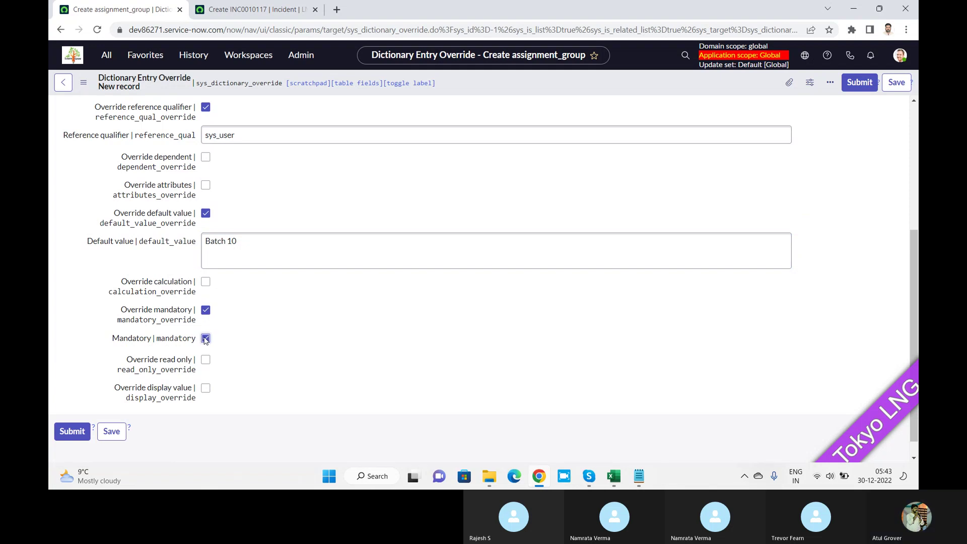
click(858, 83)
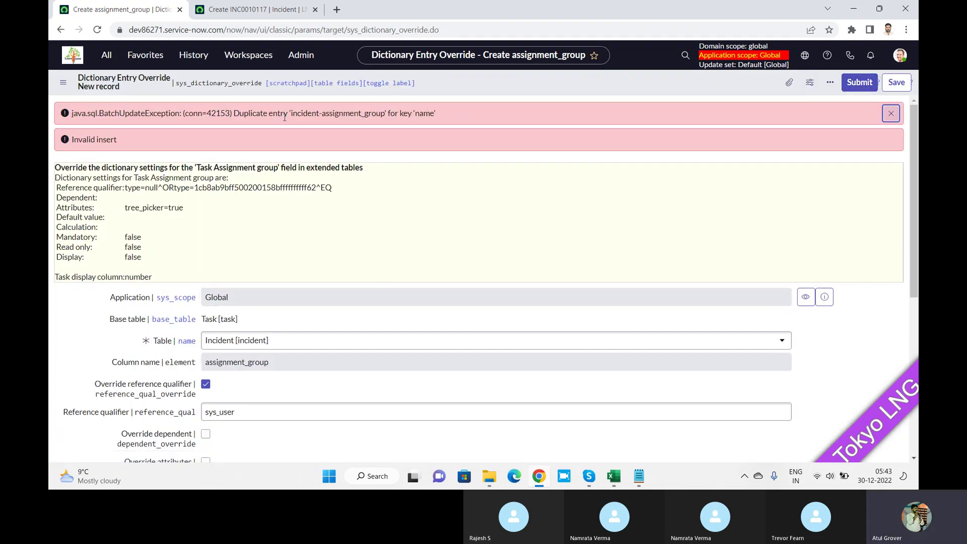
- Highlight the entry and key named in the error message on the dictionary override form
drag(290, 113, 437, 117)
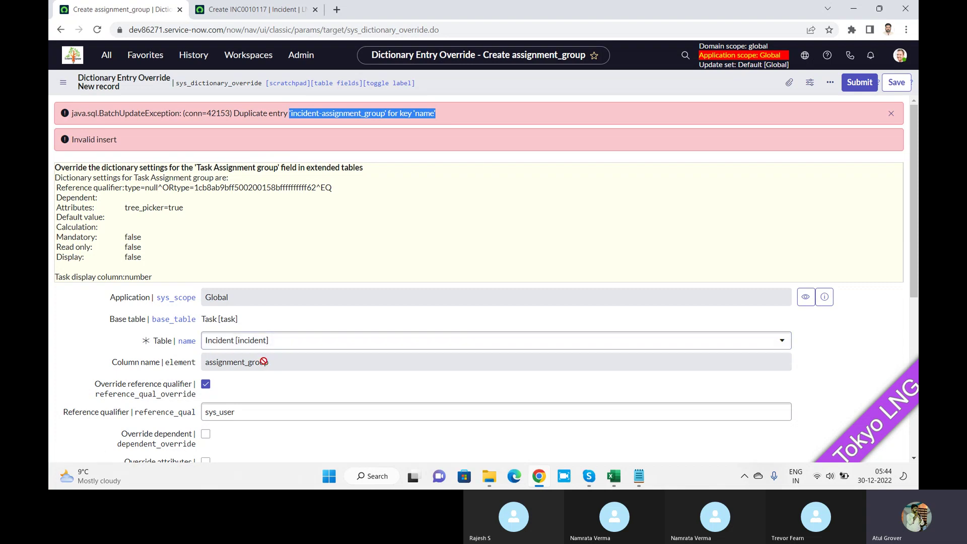
click(117, 55)
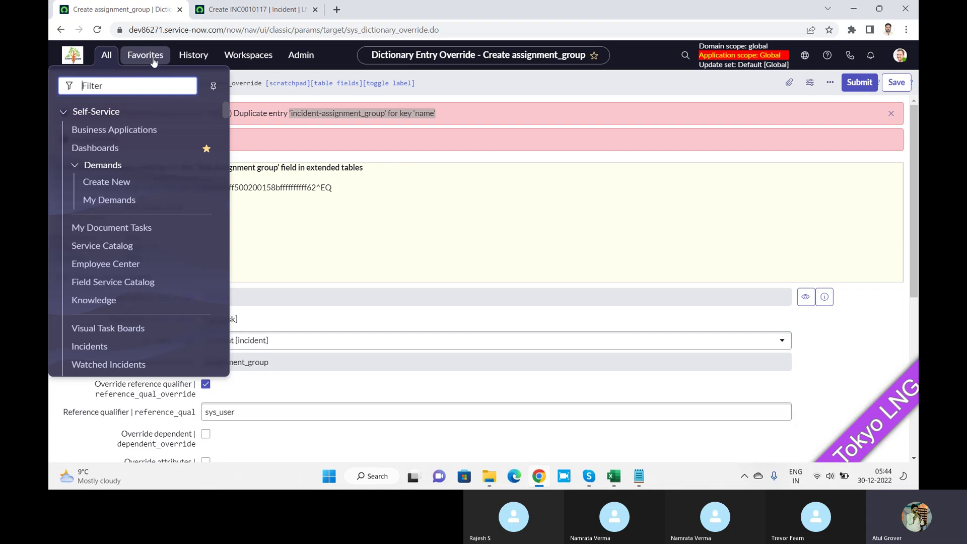
- From the new incident form, open the Assignment group field's dictionary entry and its existing override for the incident table
click(254, 9)
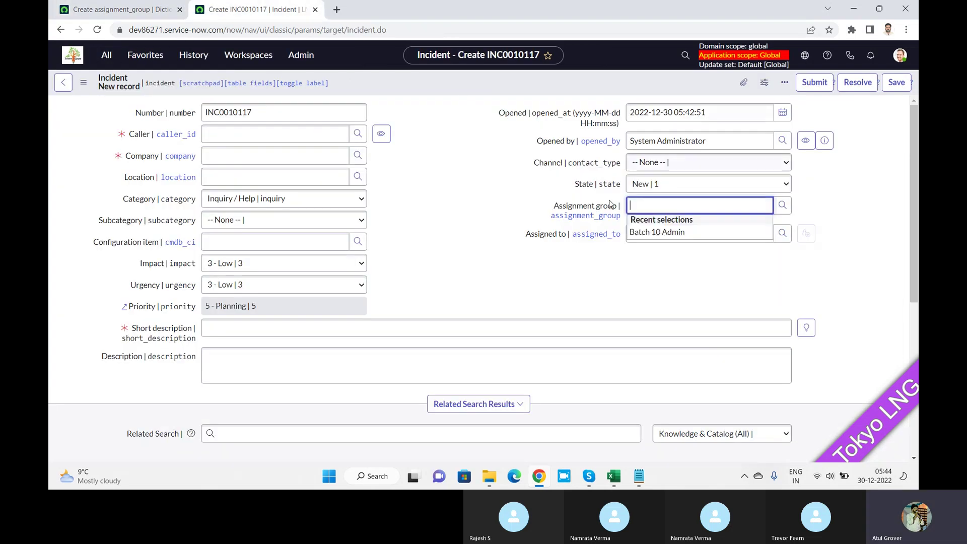
right_click(583, 209)
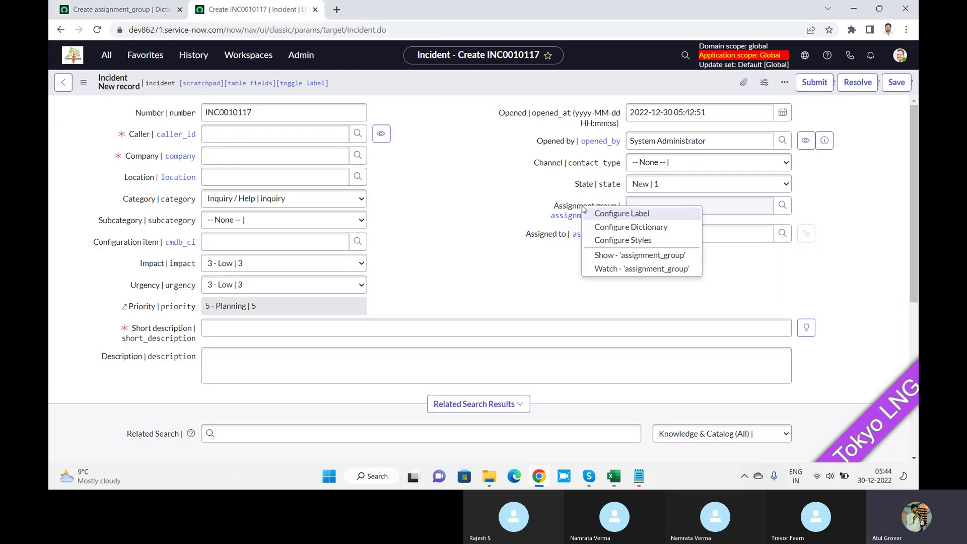
click(622, 231)
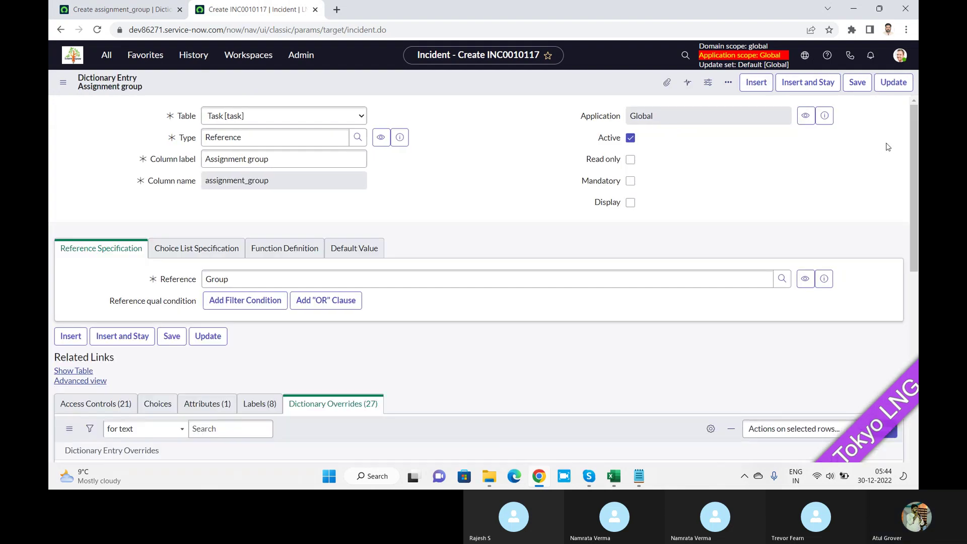
drag(918, 119, 918, 229)
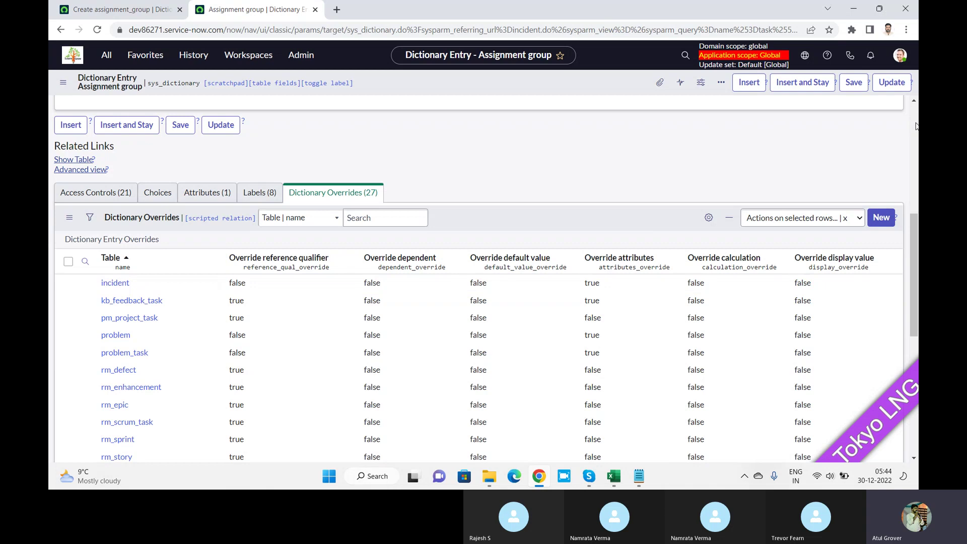
scroll(915, 126, up, 7)
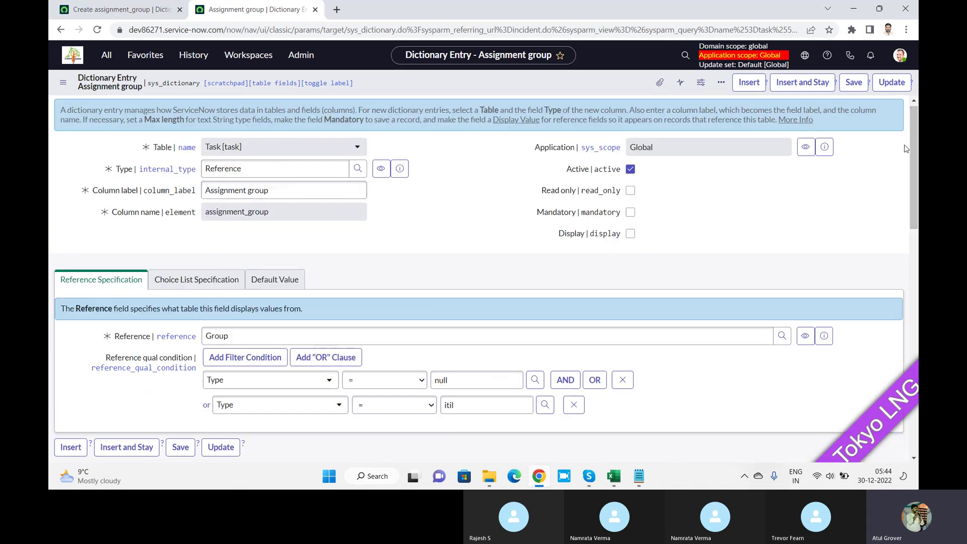
drag(913, 151, 916, 287)
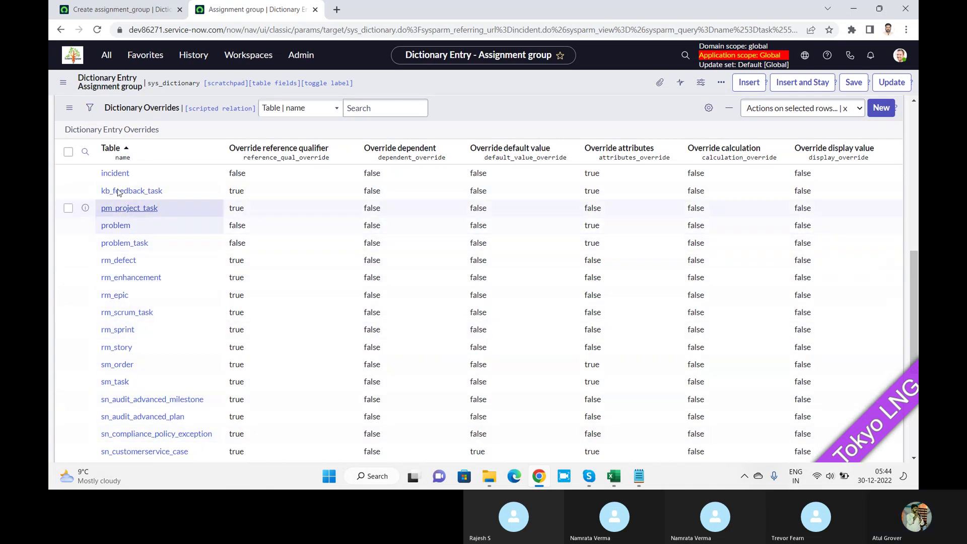
click(116, 173)
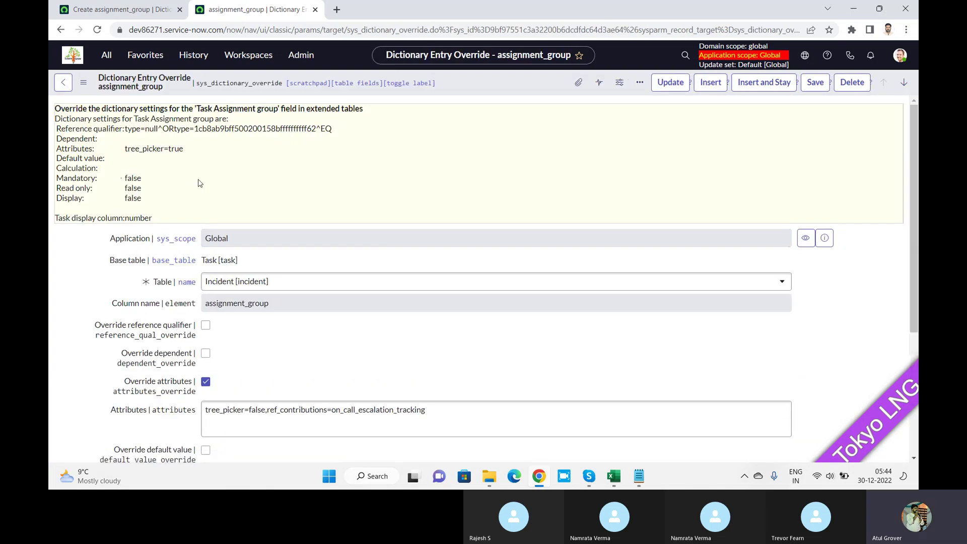
- Enable Override reference qualifier with sys_user, and enable Override default value with a person's name as the default
click(206, 326)
click(236, 356)
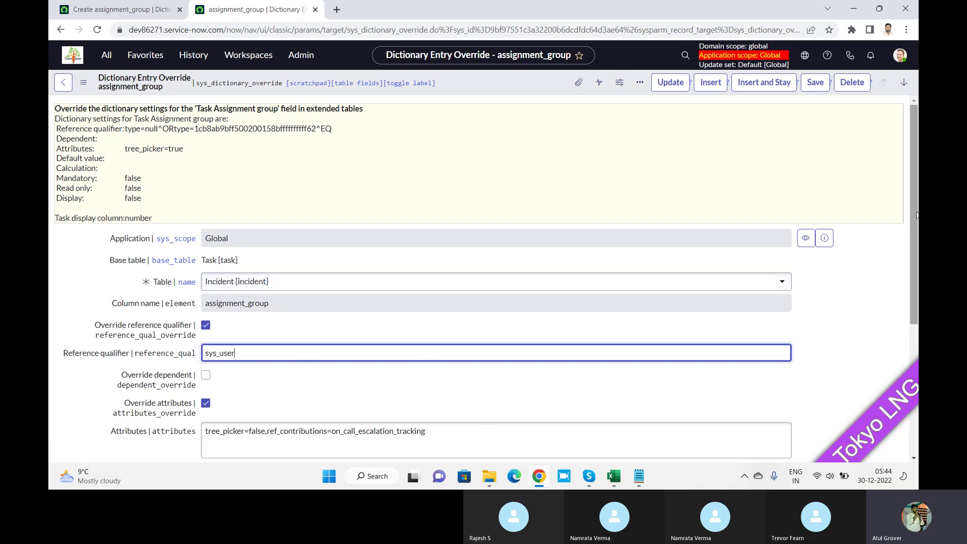
drag(917, 214, 917, 326)
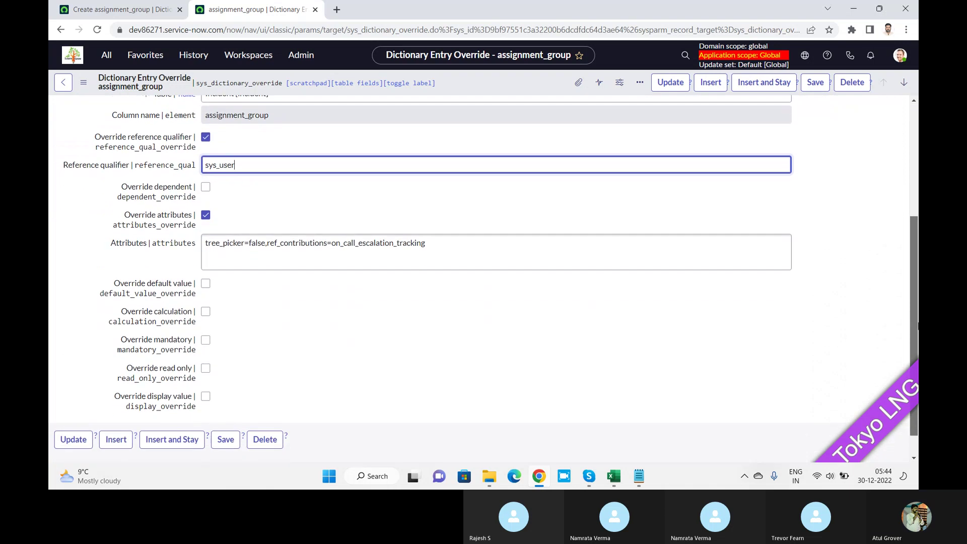
click(206, 283)
click(227, 319)
text(Rajesg)
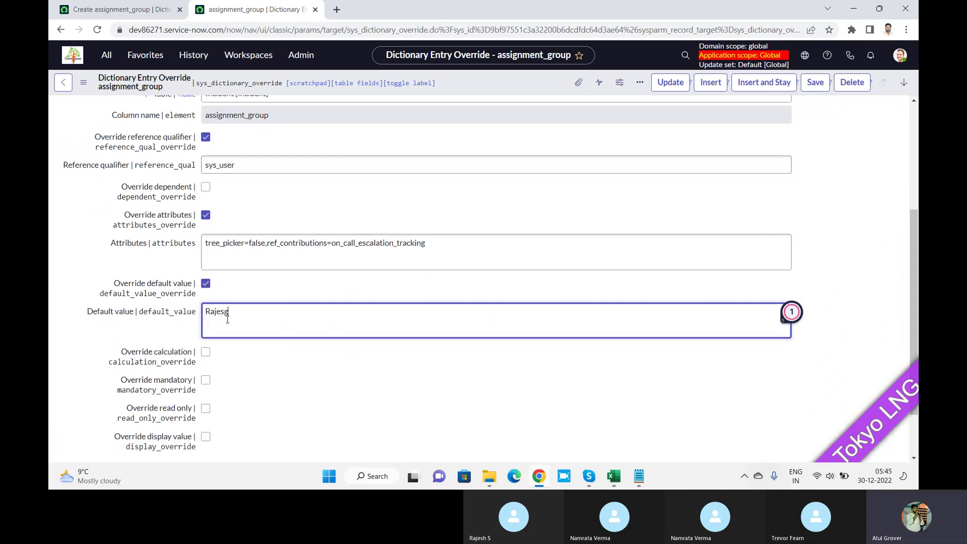
key(BackSpace)
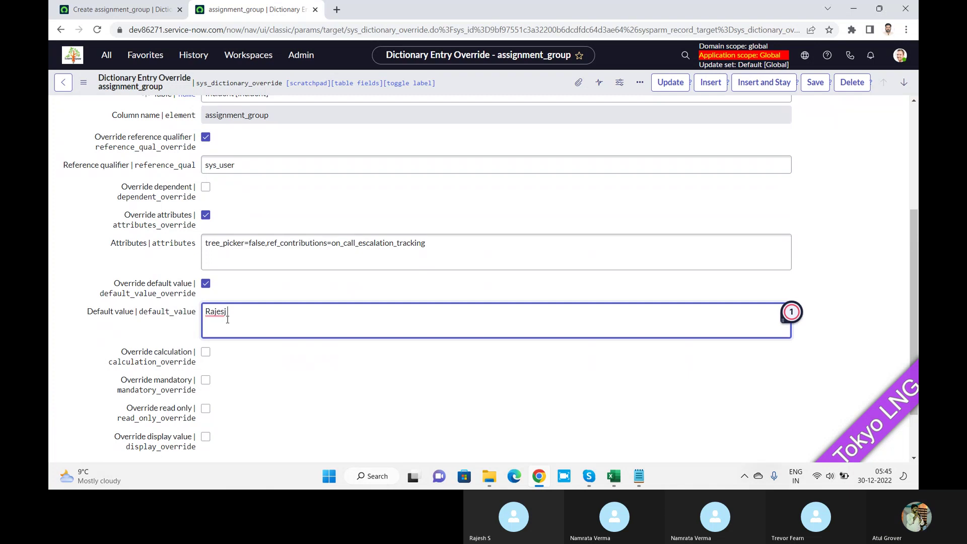
text(h Rajesh)
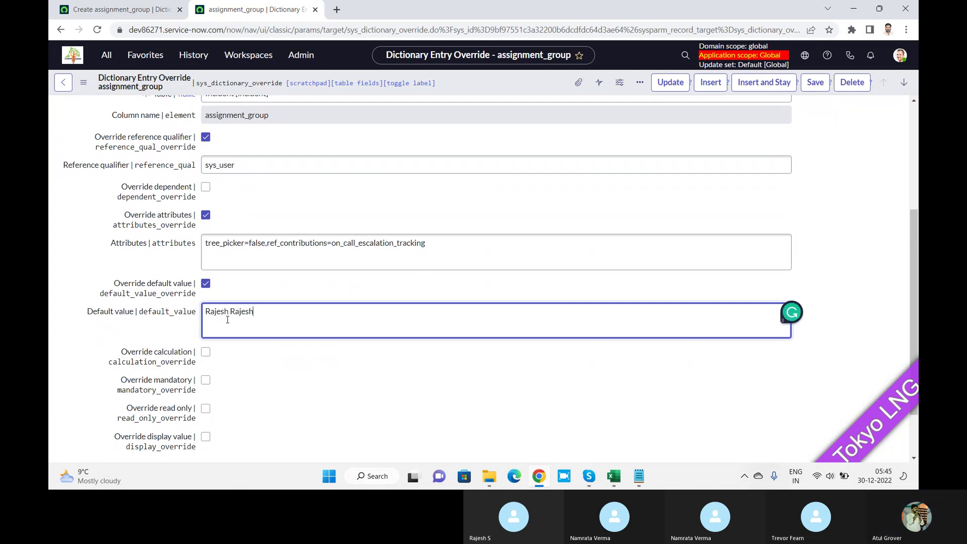
- Enable Override mandatory with Mandatory checked, and save the incident override
click(205, 380)
click(205, 408)
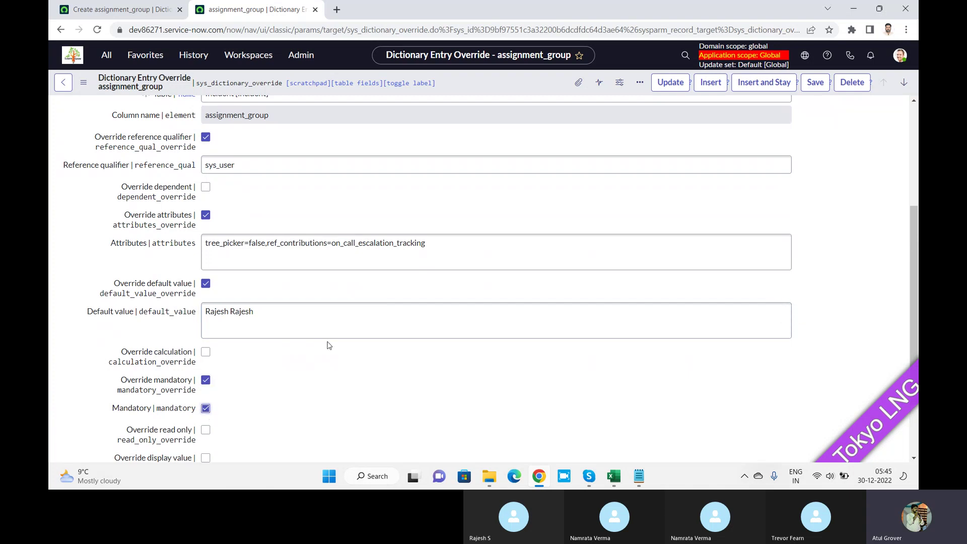
click(814, 83)
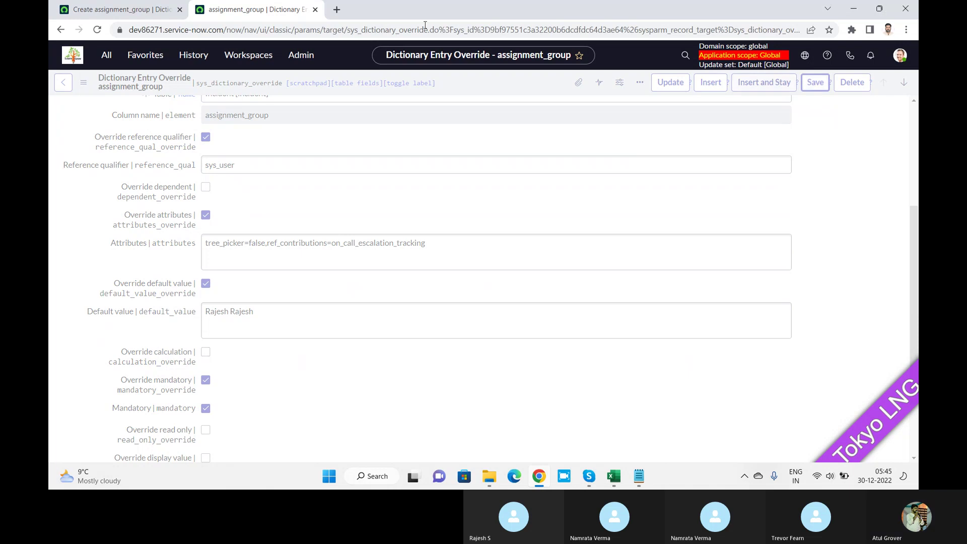
- Open a new incident form in a separate browser tab from dev86271.service-now.com/incident.do
click(337, 10)
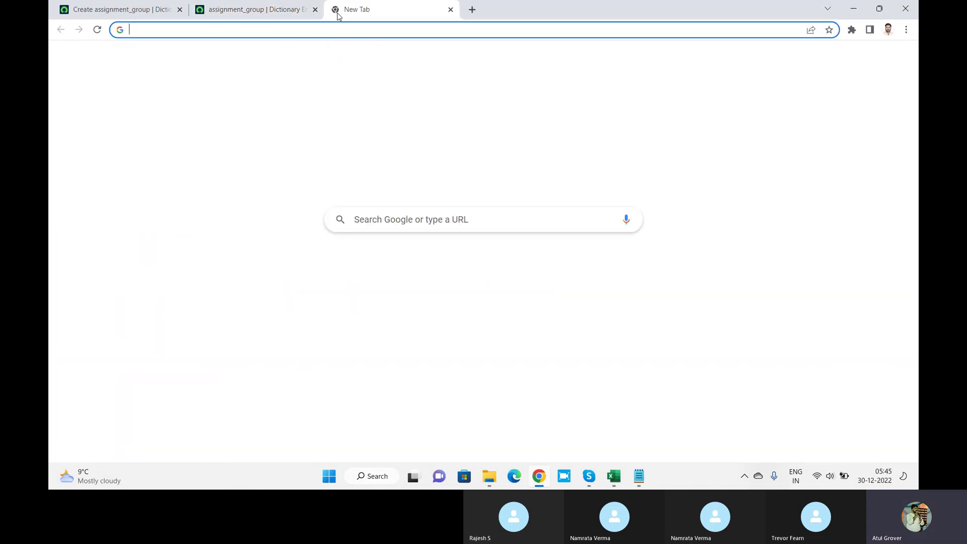
text(dev)
key(Right)
text(/in)
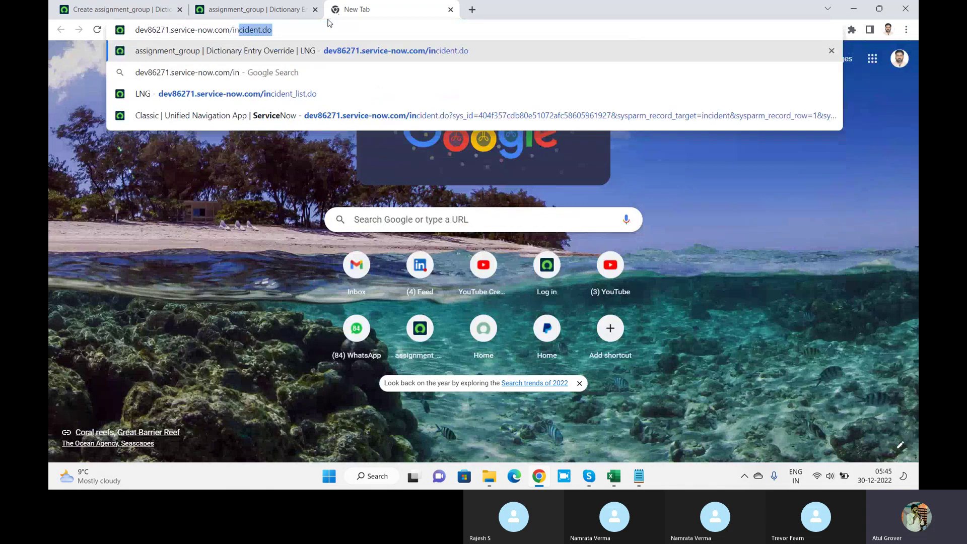
key(Return)
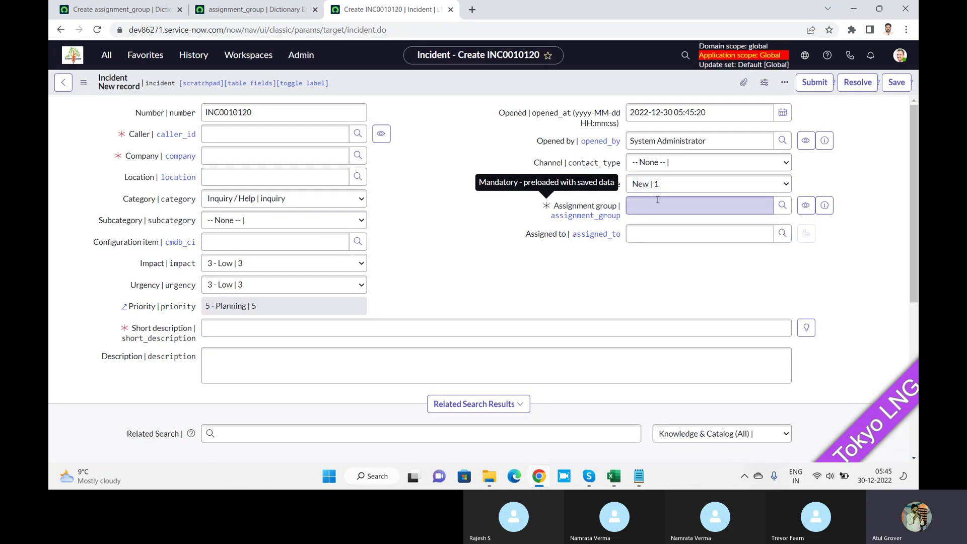
- Check which values Assignment group offers by searching it with **, and clear the field again
click(682, 205)
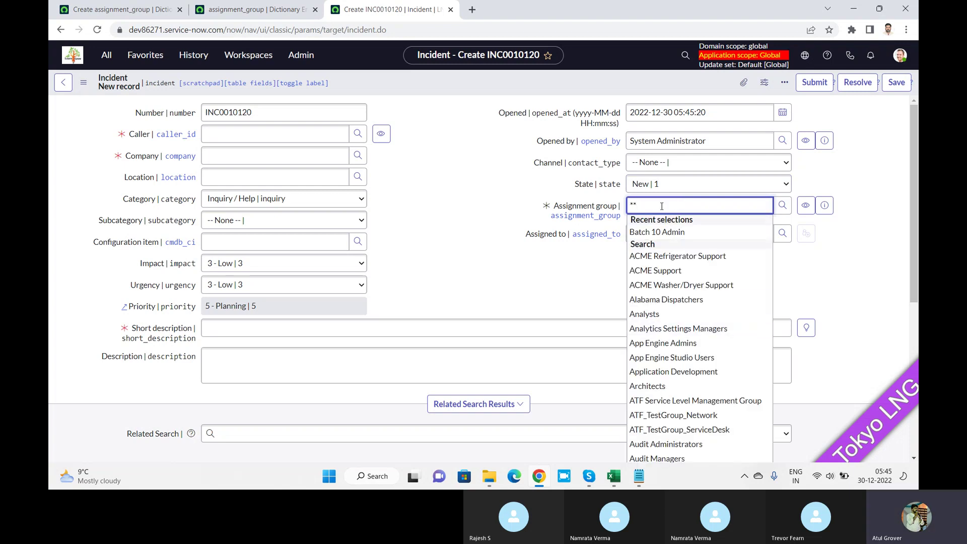
text(**)
click(568, 278)
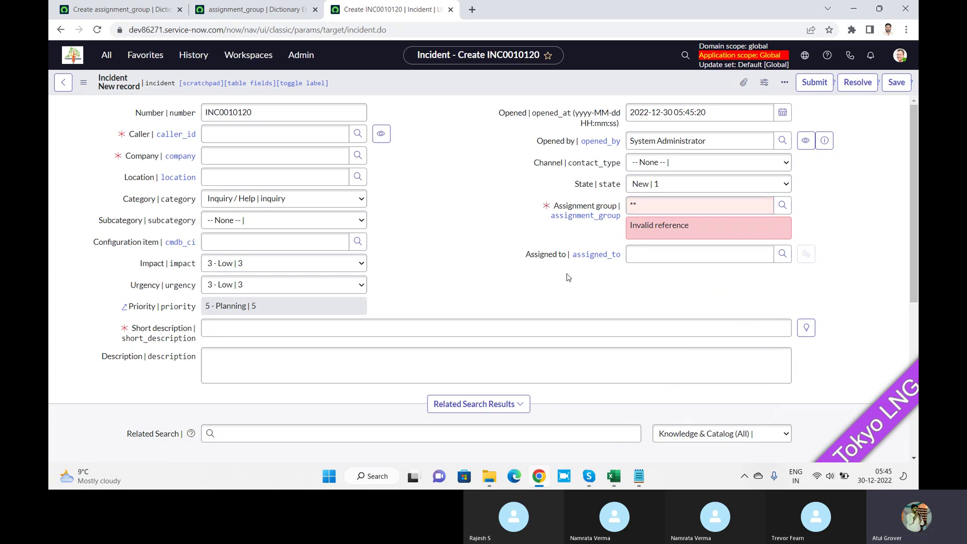
click(652, 205)
key(BackSpace)
key(BackSpace)
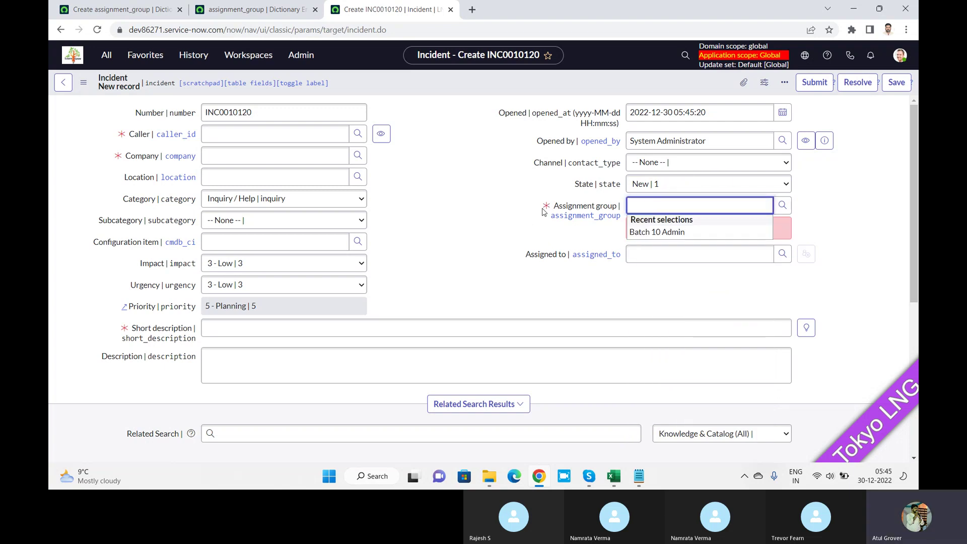
- On the incident override, clear the reference qualifier and disable Override reference qualifier
click(235, 11)
drag(240, 358, 122, 345)
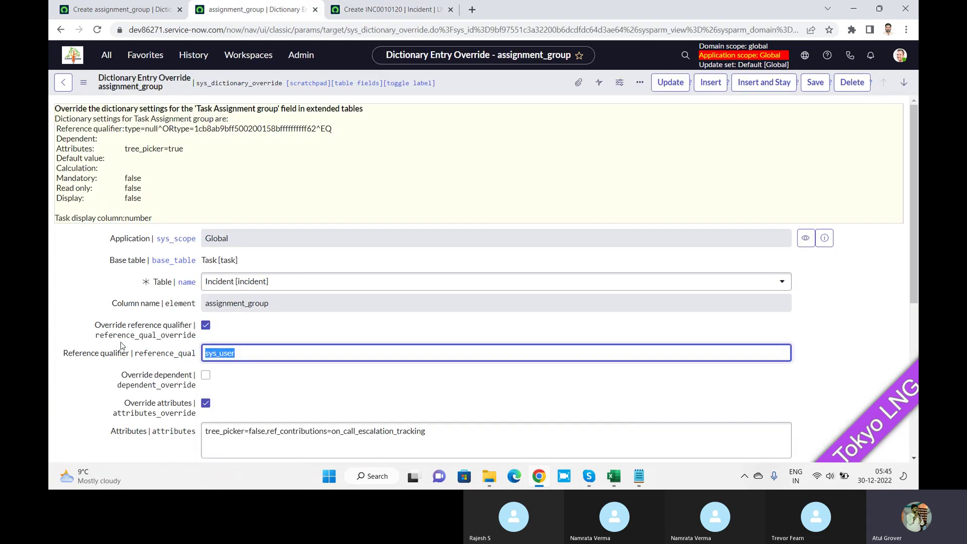
key(BackSpace)
click(205, 326)
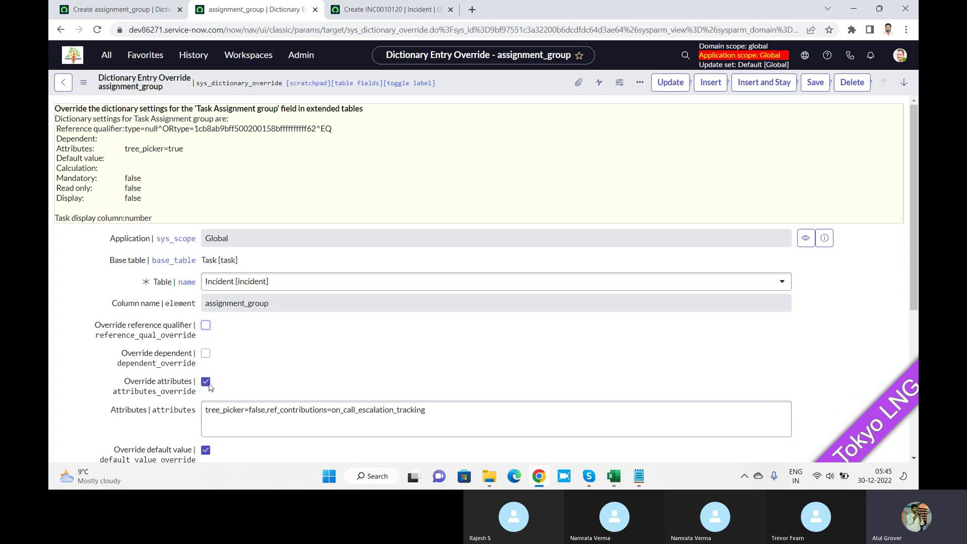
- Replace the override's default value with Batch 10 and save the record
click(83, 435)
scroll(83, 434, down, 1)
click(256, 438)
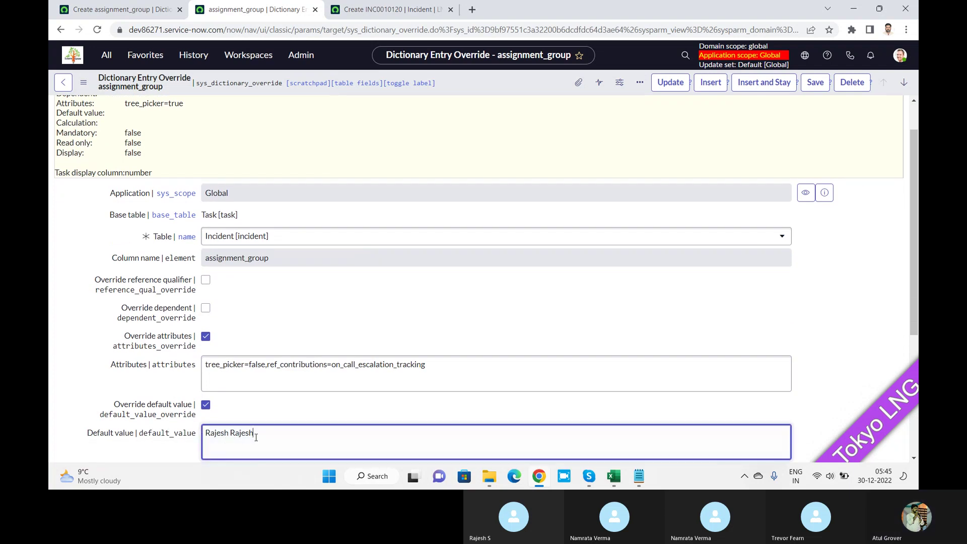
drag(256, 438, 98, 429)
text(Batch 10)
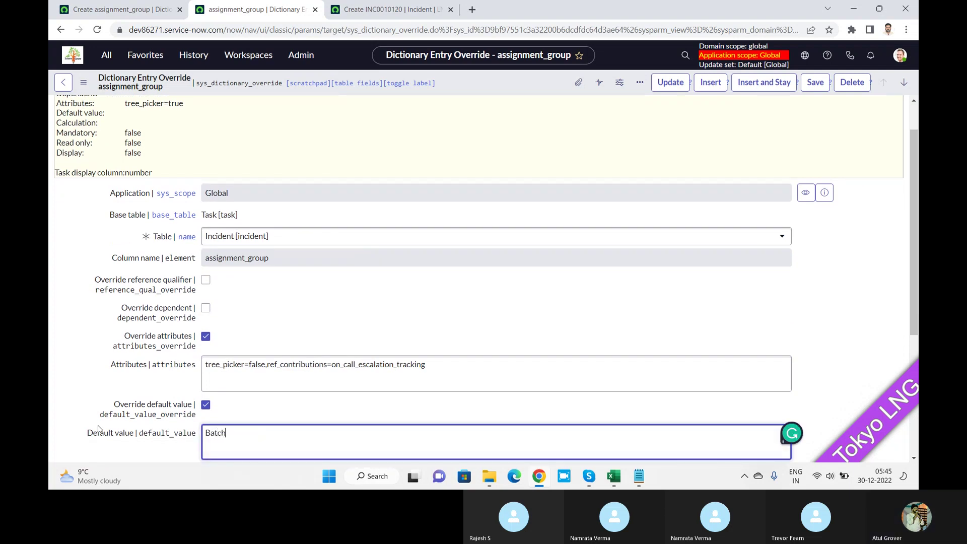
click(814, 82)
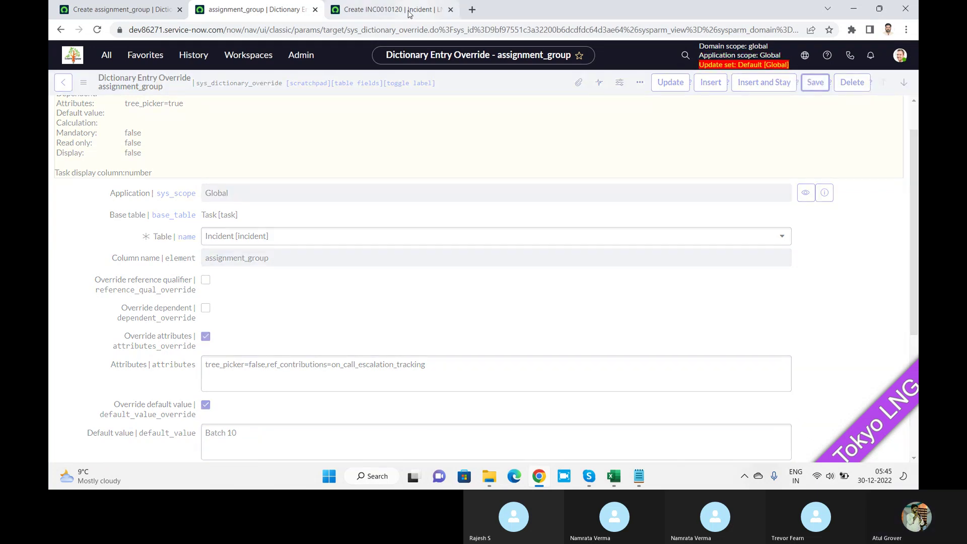
- Reload the new incident form and check Assignment group's default value and mandatory marker
click(409, 11)
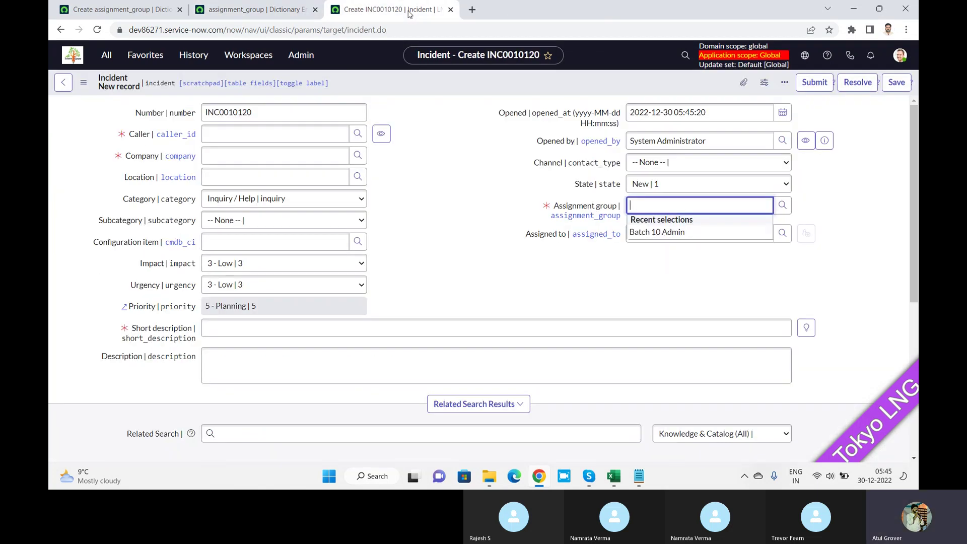
click(97, 29)
key(Return)
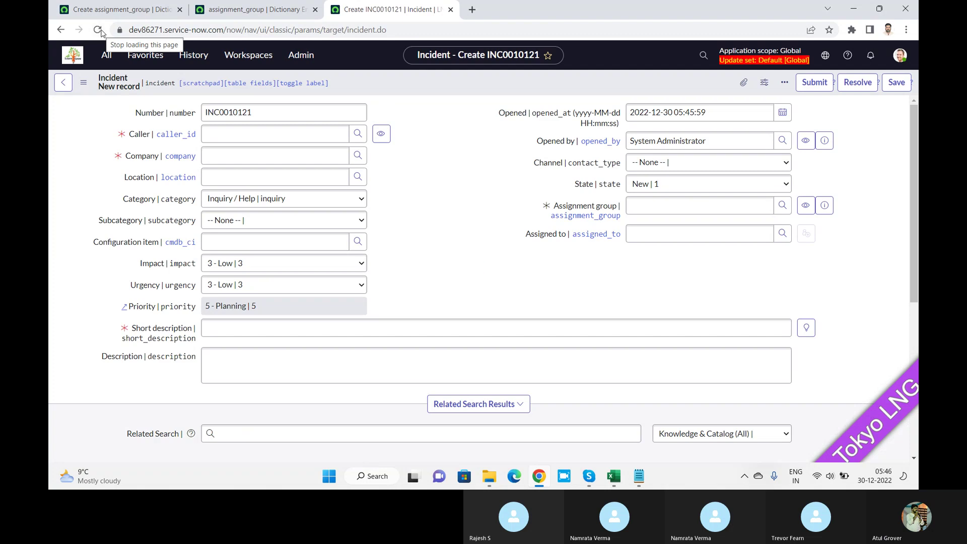
click(669, 204)
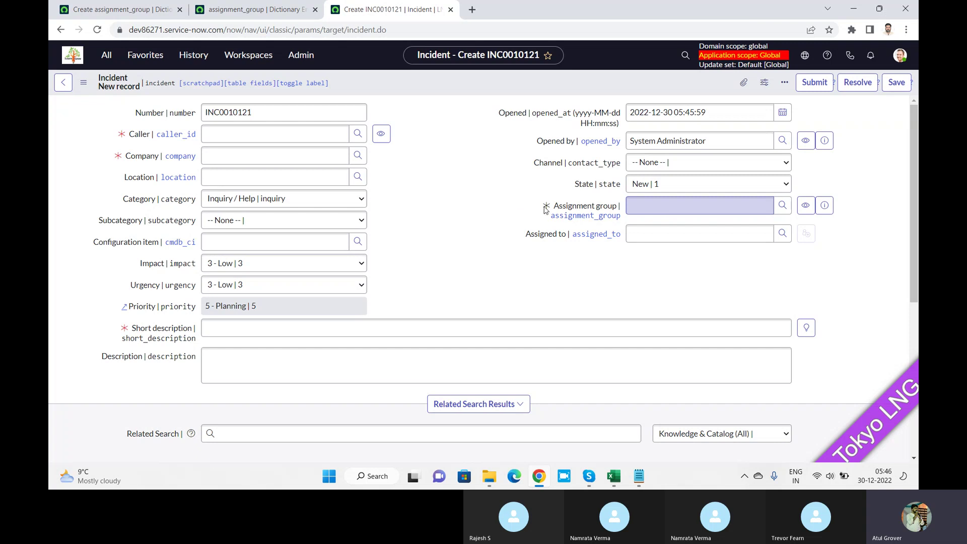
mouse_move(548, 211)
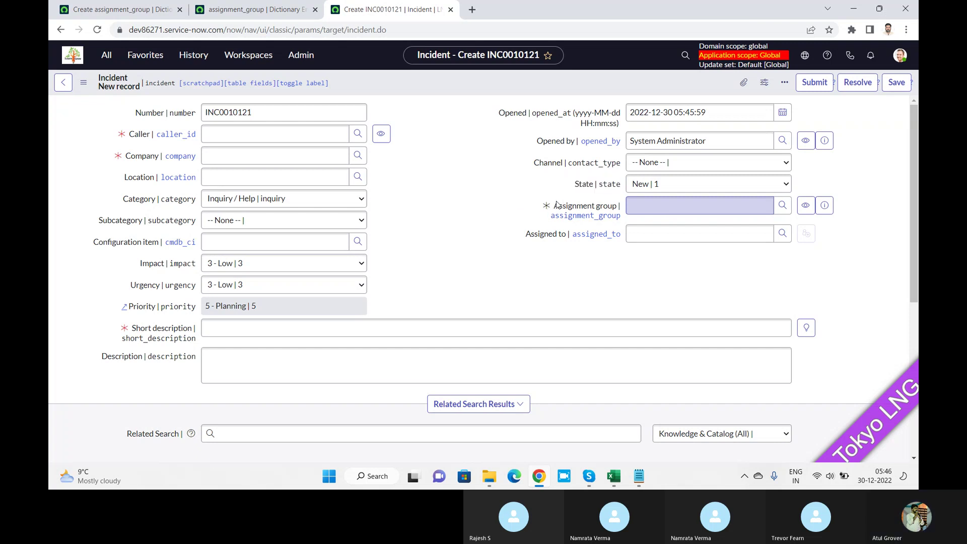
click(675, 205)
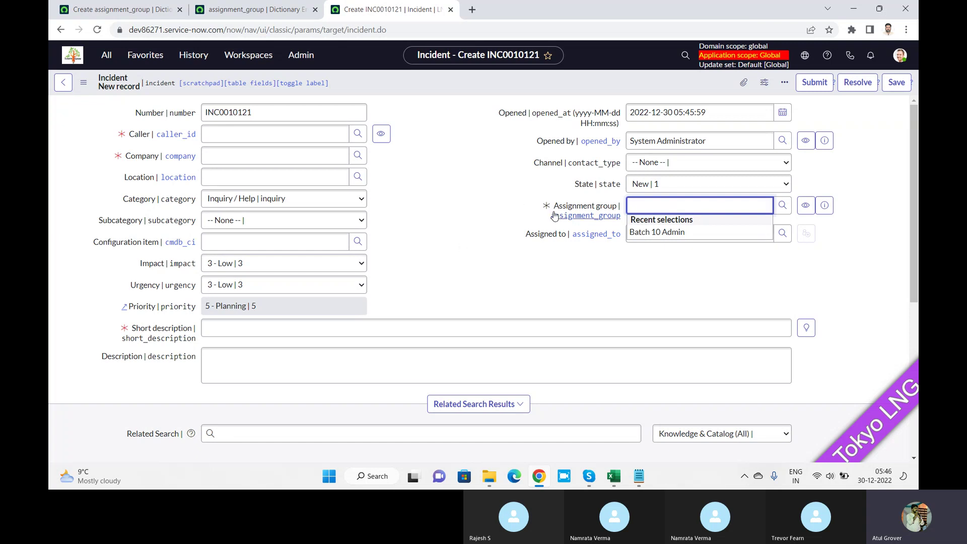
click(506, 187)
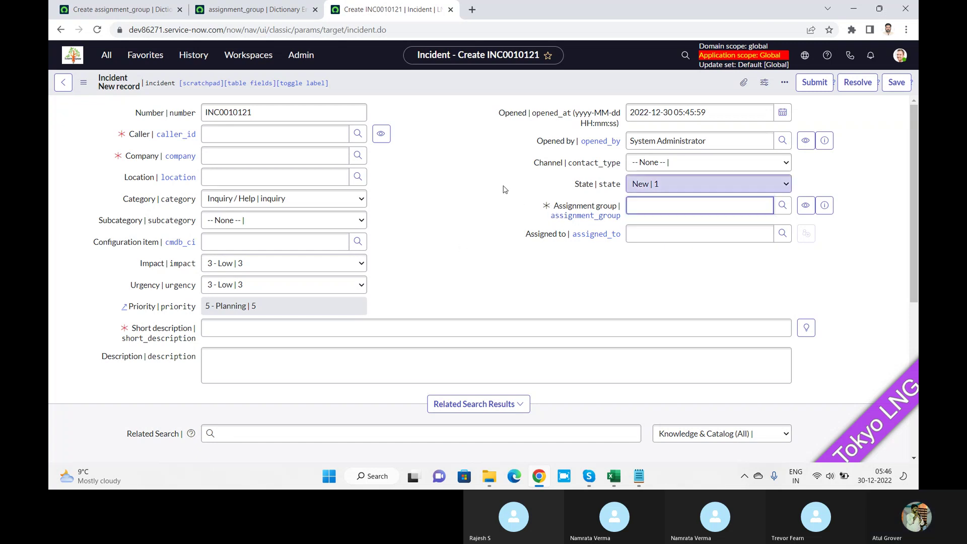
- Enable Override display value on the incident override for Assignment group and save it
click(248, 10)
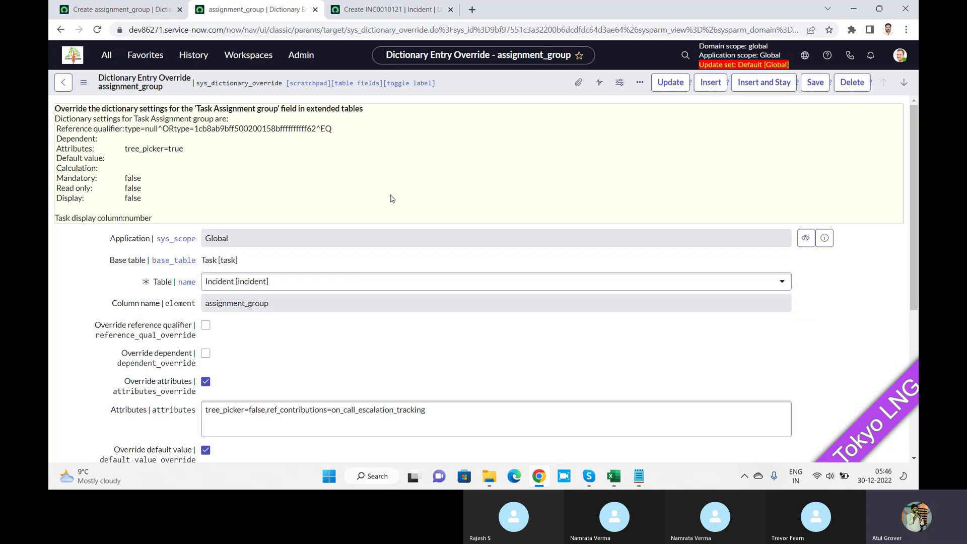
drag(916, 128, 916, 275)
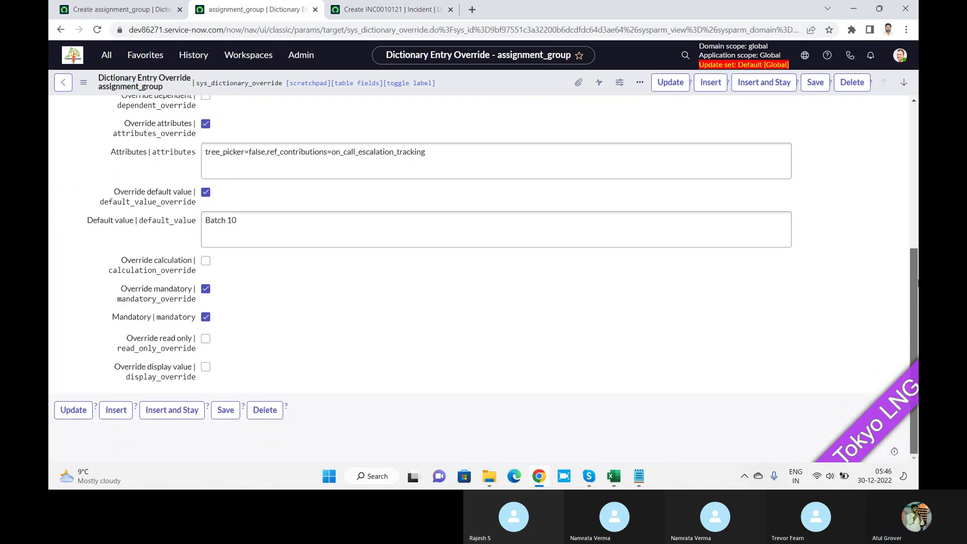
click(206, 367)
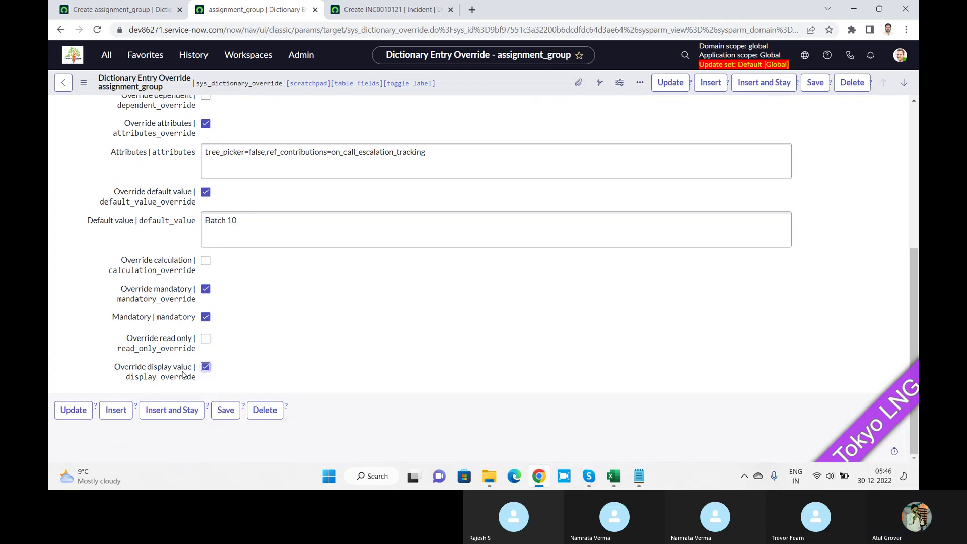
click(815, 82)
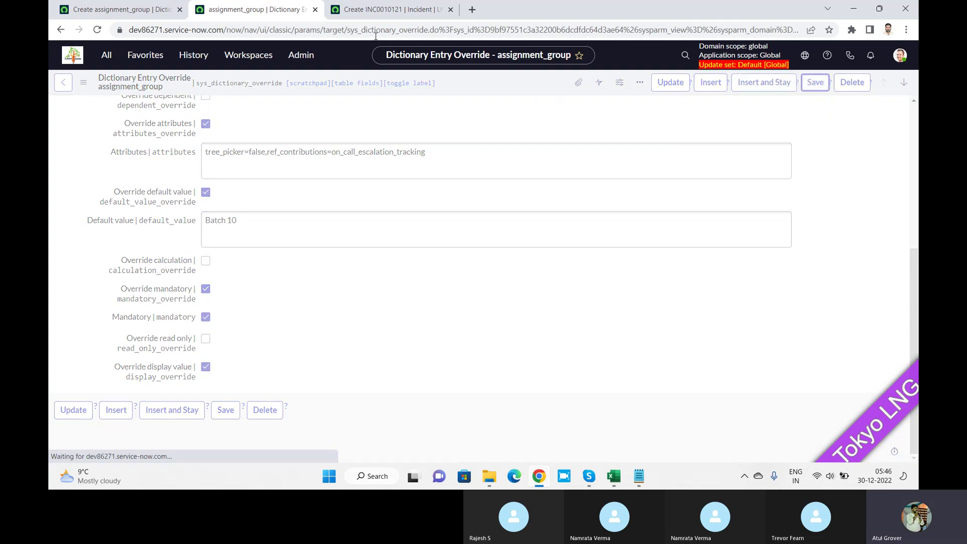
- Check Assignment group on a reloaded new incident form, and disable Override default value on the incident override and save it
click(368, 11)
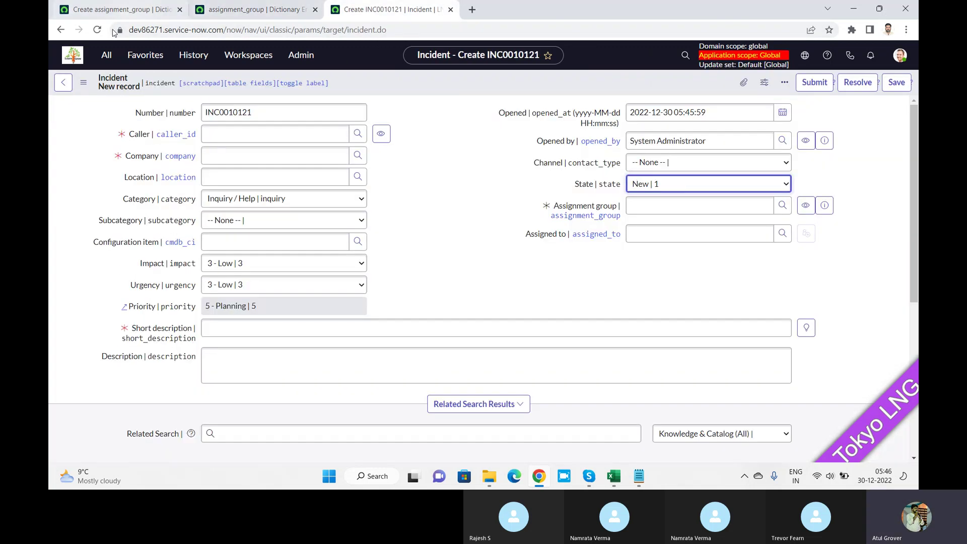
click(96, 30)
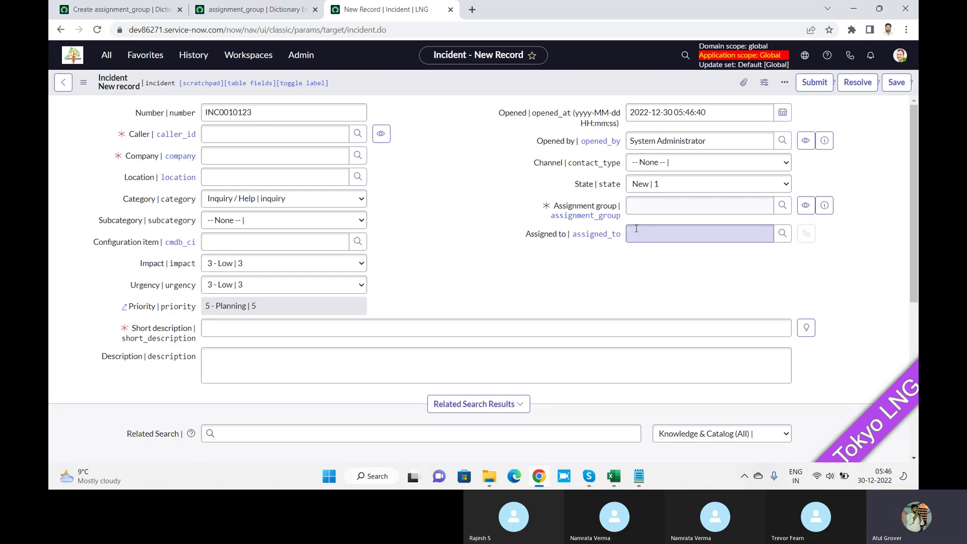
click(256, 12)
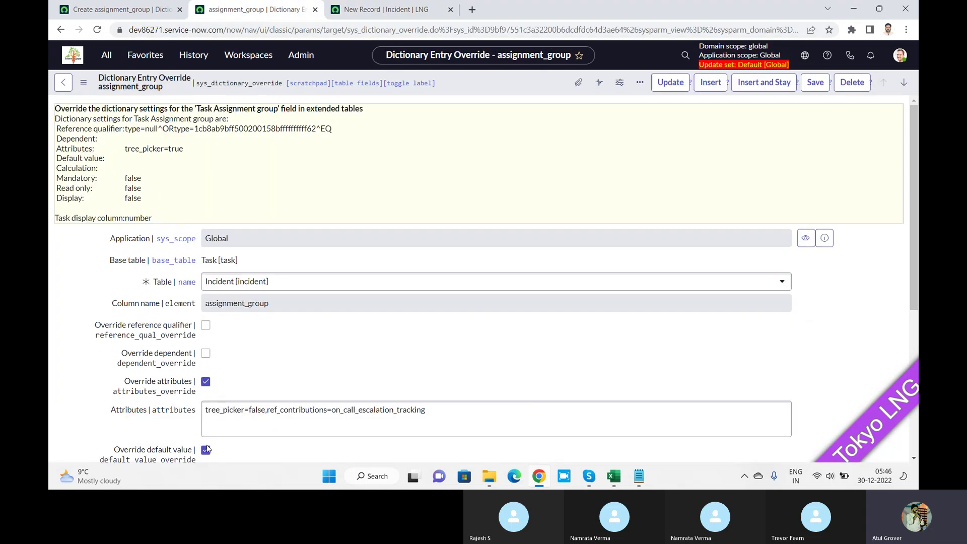
click(810, 83)
- Reload the new incident form and examine Assignment group with the default value override disabled
click(380, 10)
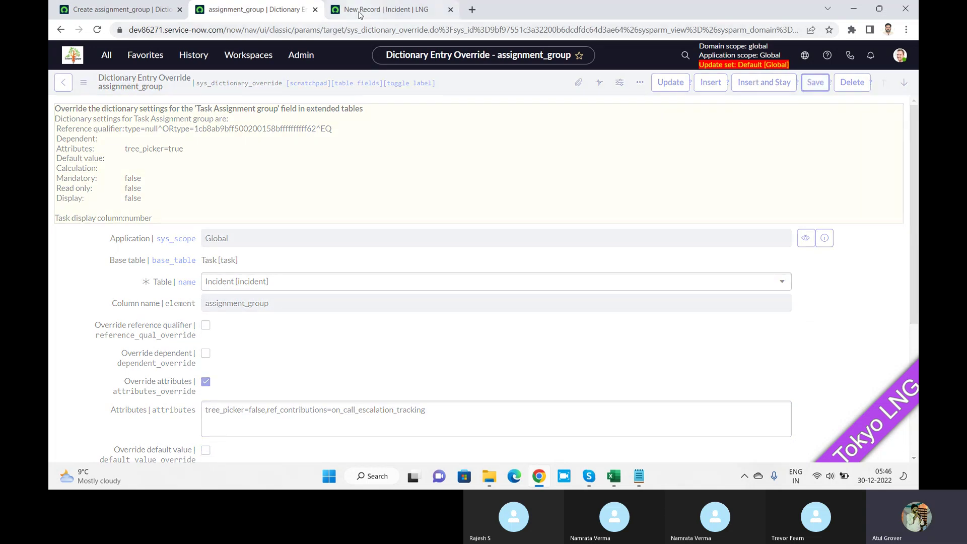
click(97, 30)
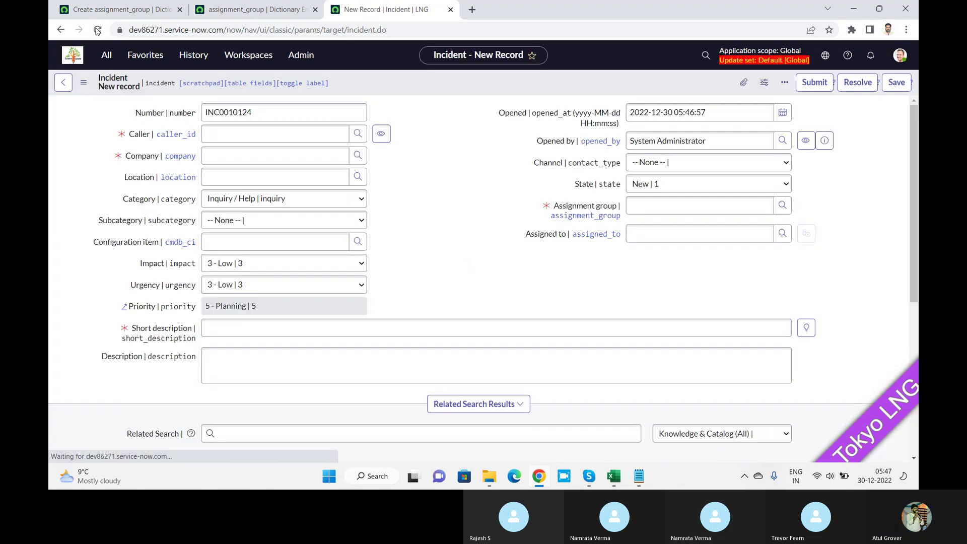
mouse_move(548, 210)
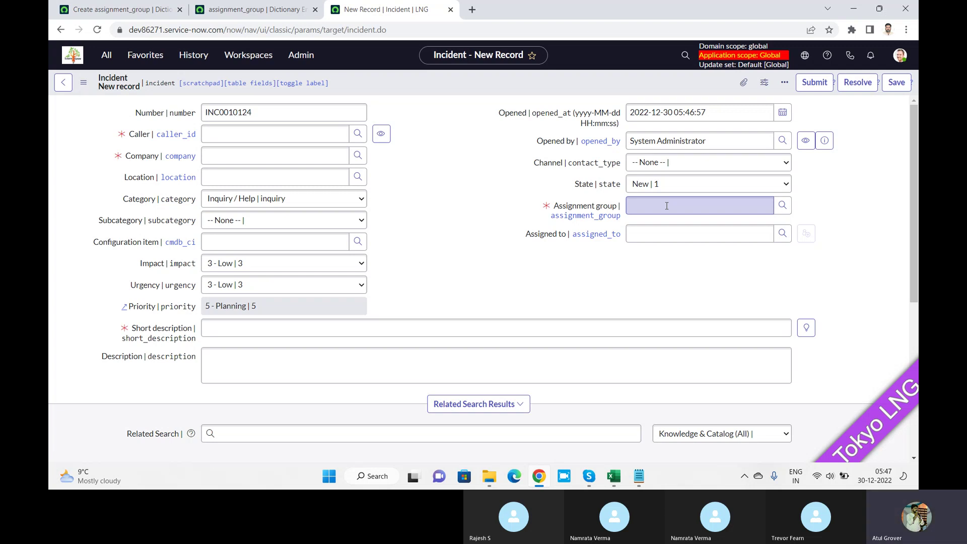
- Return to the browser, filter the navigator for knowledge, and open a new knowledge article form
key(alt+Tab)
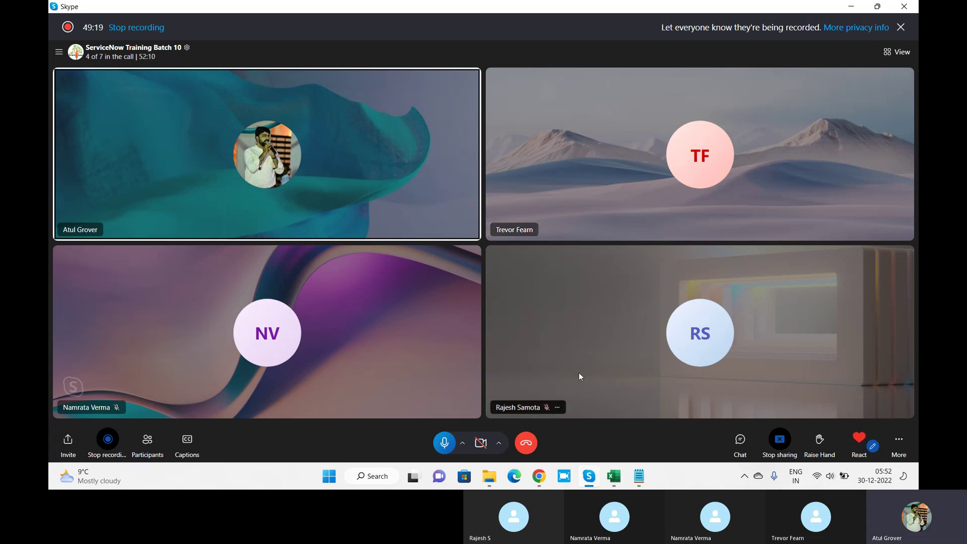
click(540, 477)
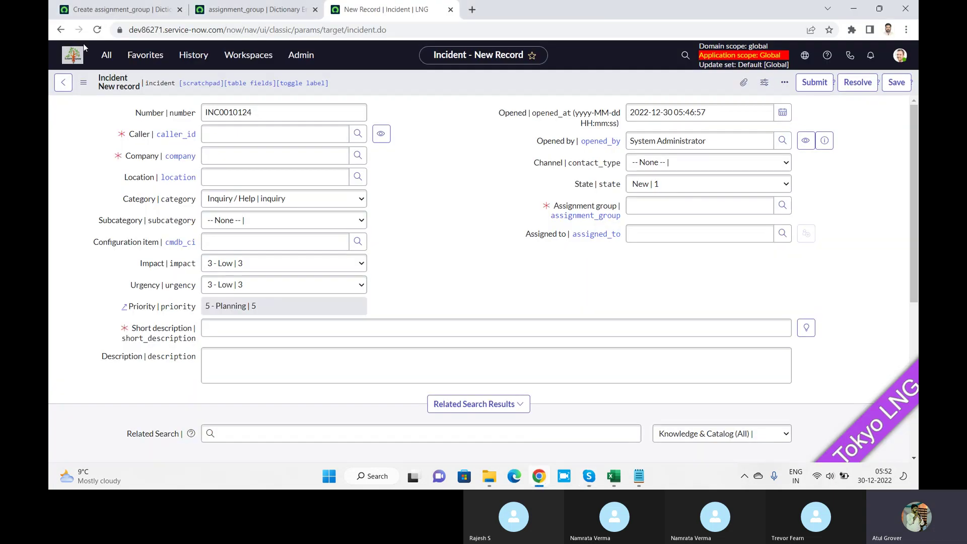
click(103, 57)
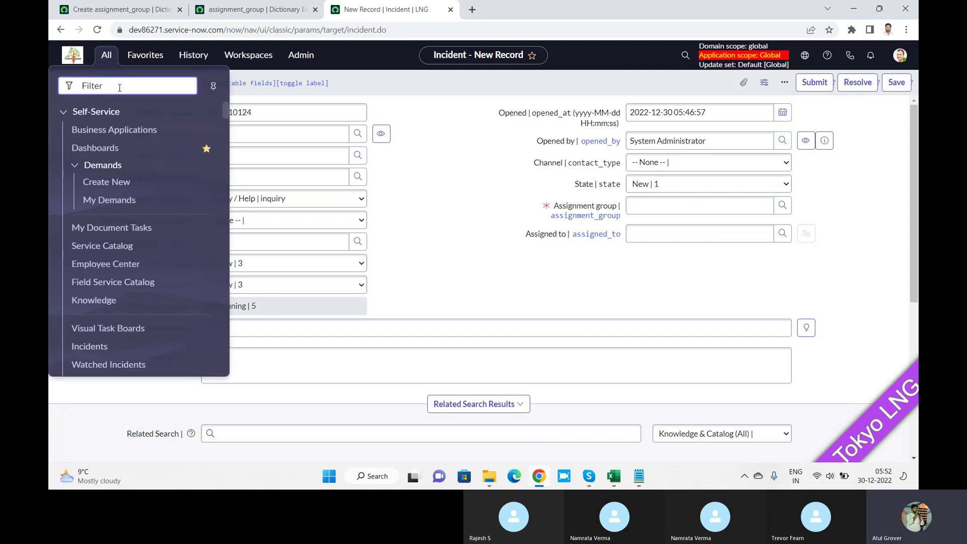
text(knol)
key(BackSpace)
text(w)
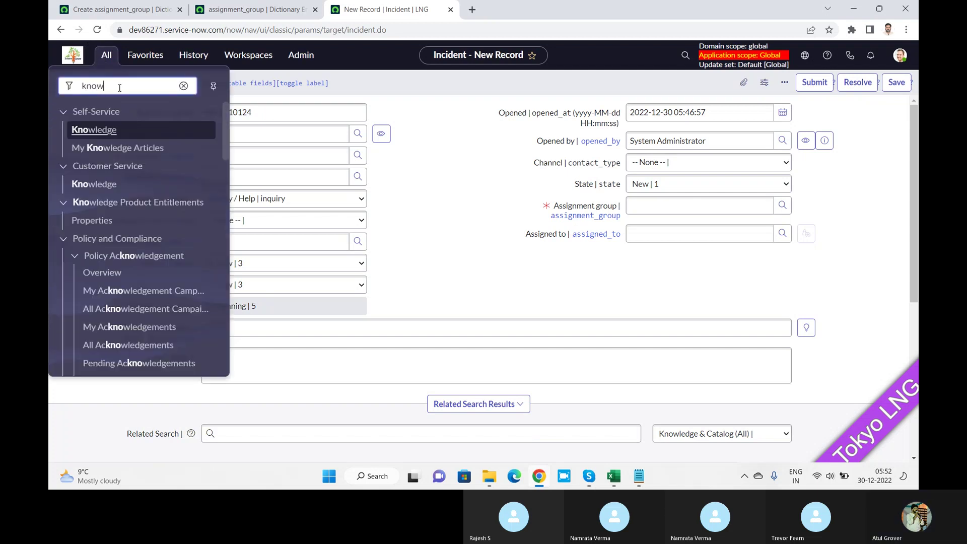
text(ledge a)
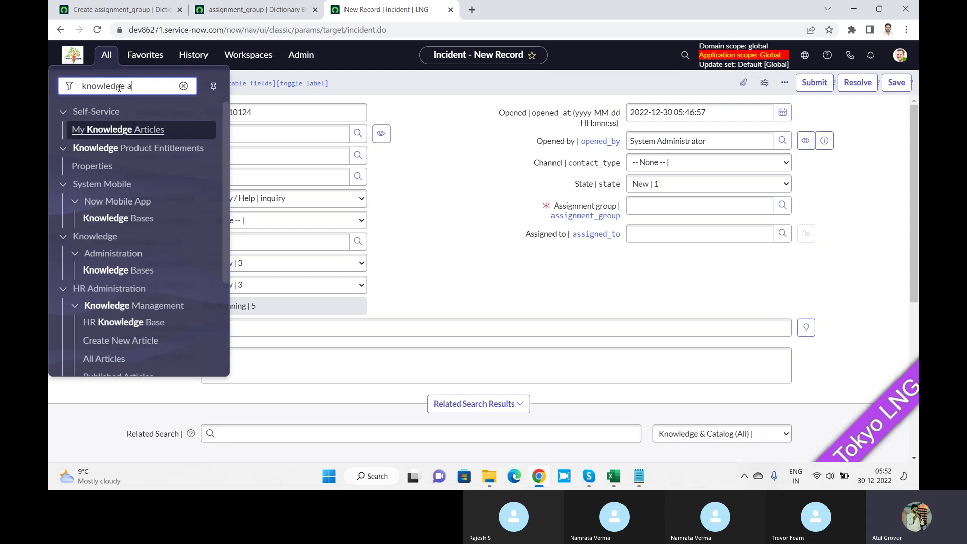
key(BackSpace)
key(BackSpace)
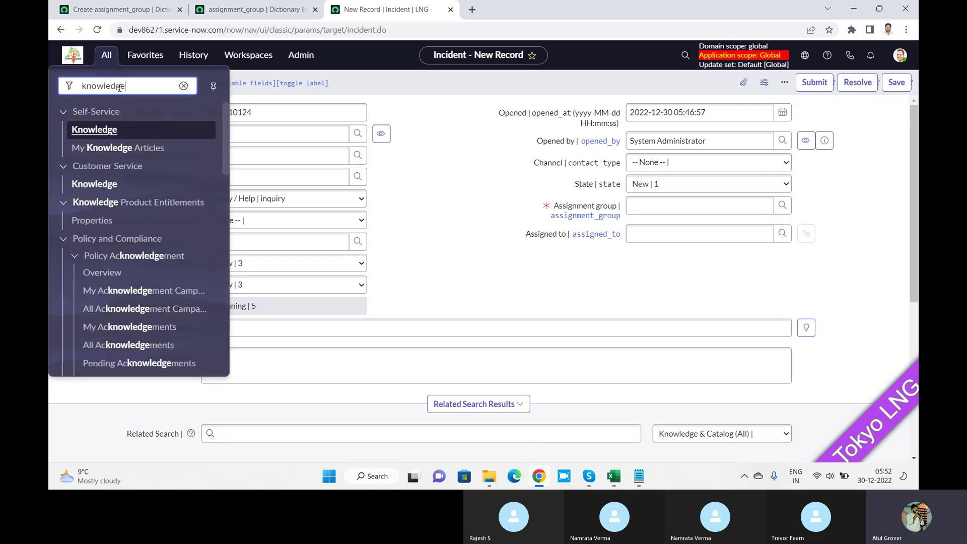
drag(222, 126, 244, 217)
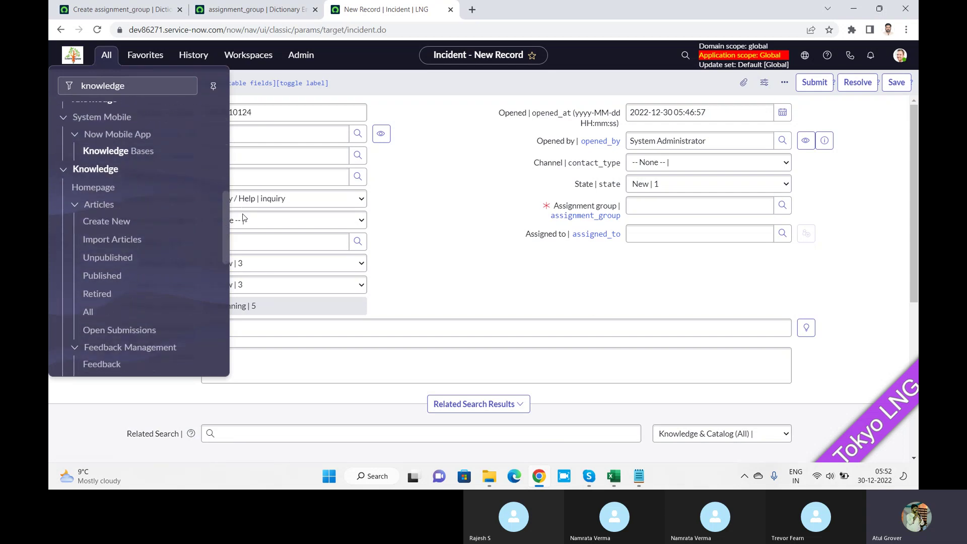
click(135, 224)
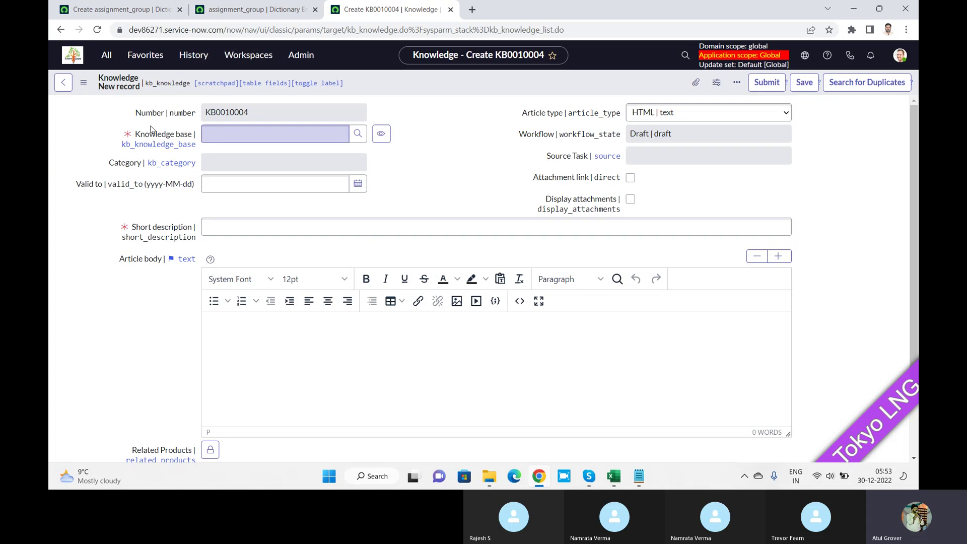
- List all available choices for the article's Knowledge base field using the ** wildcard, and clear the entry
click(244, 131)
text(**)
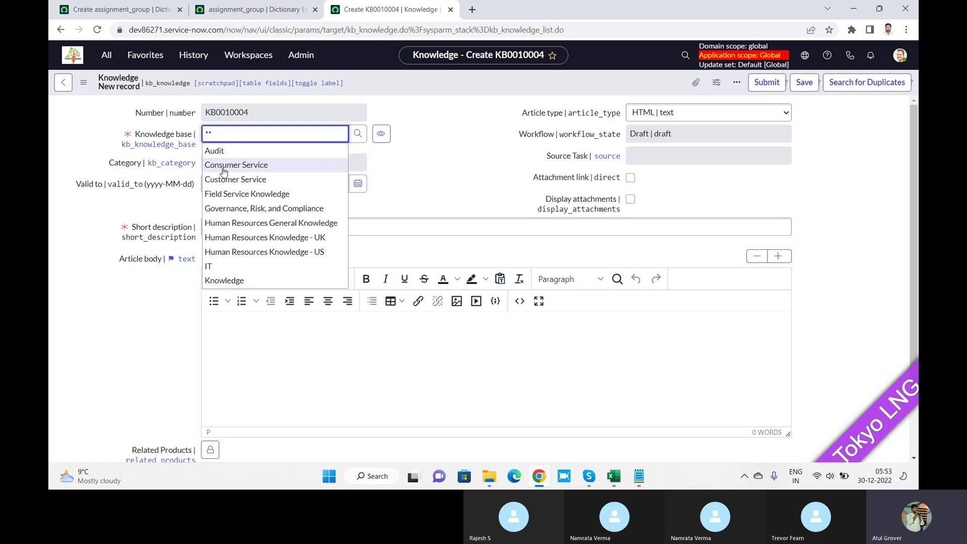
click(433, 159)
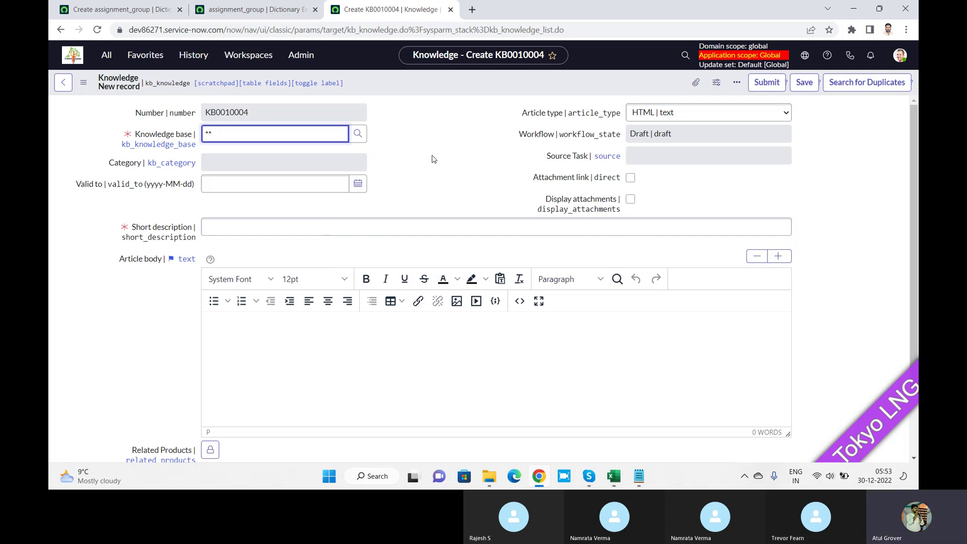
click(248, 134)
key(ctrl+a)
key(BackSpace)
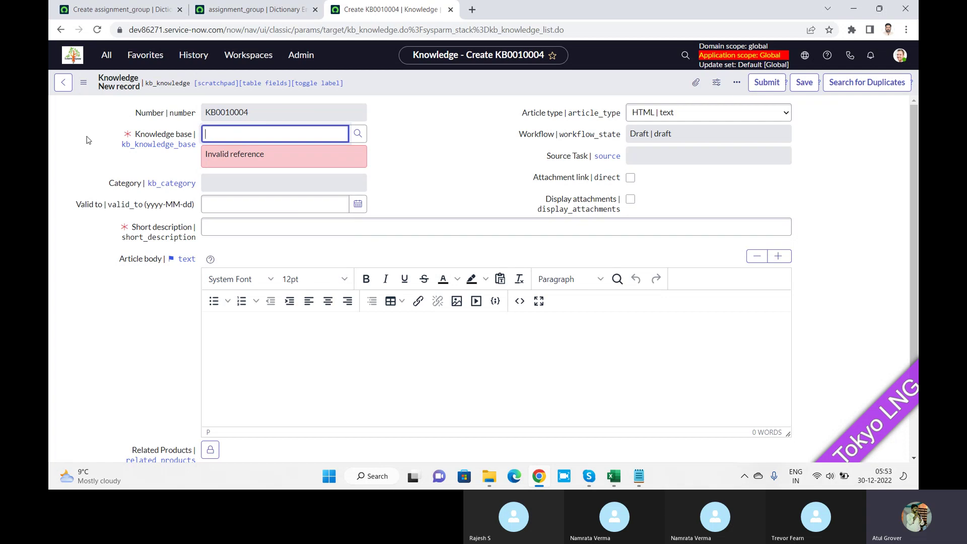
click(429, 176)
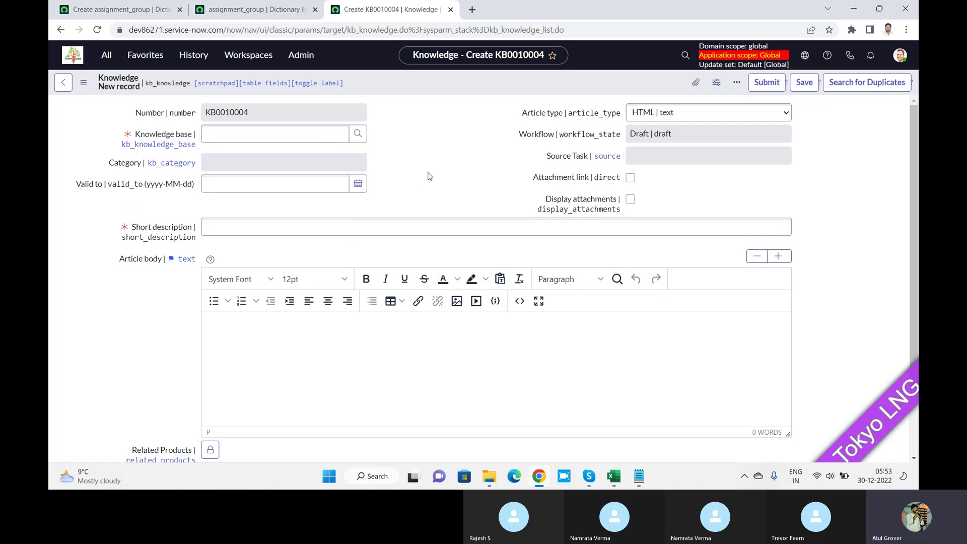
- Set the new article's Knowledge base to IT and highlight its Valid to date
click(253, 128)
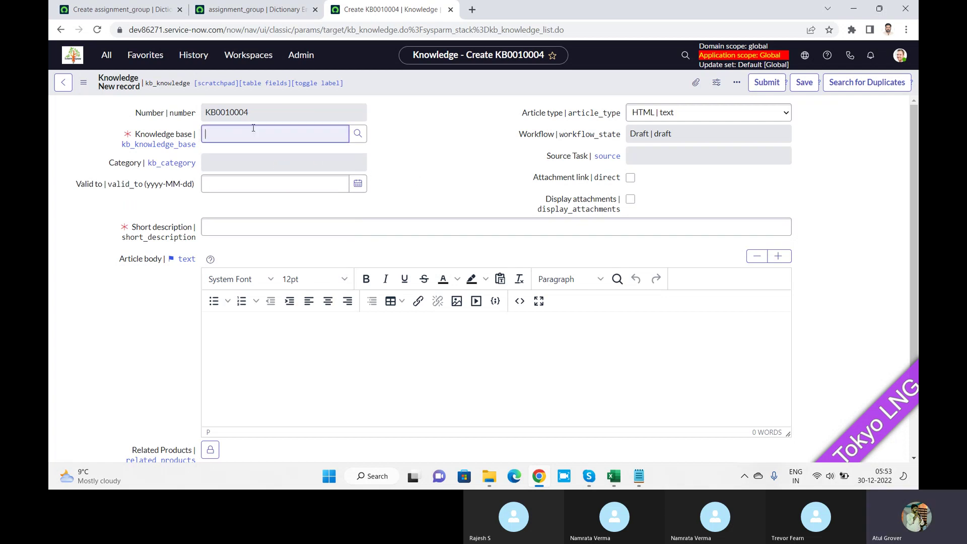
text(IT)
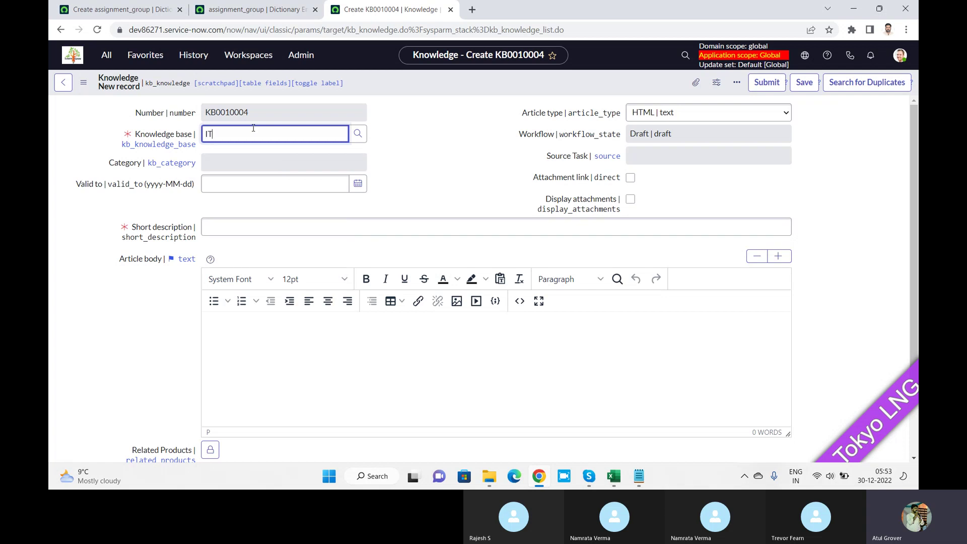
click(231, 152)
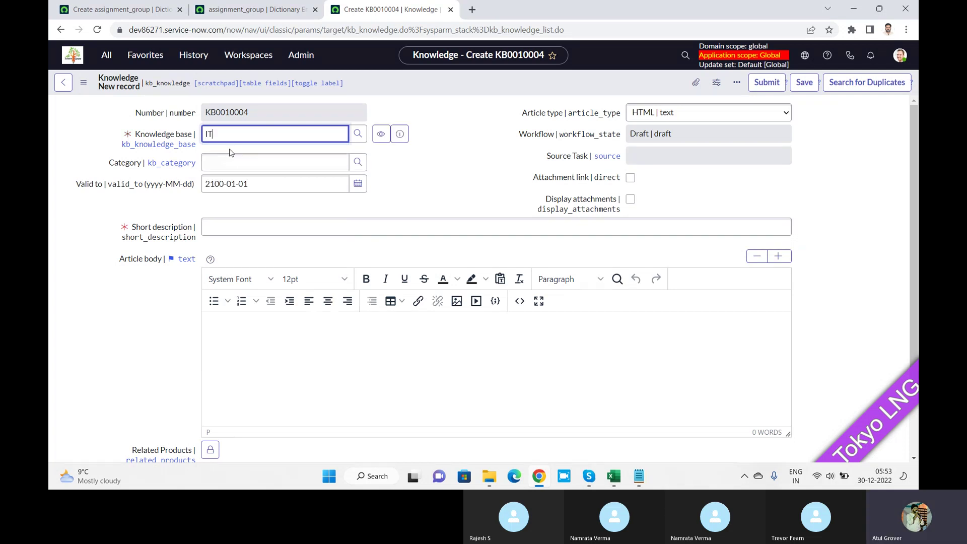
click(228, 184)
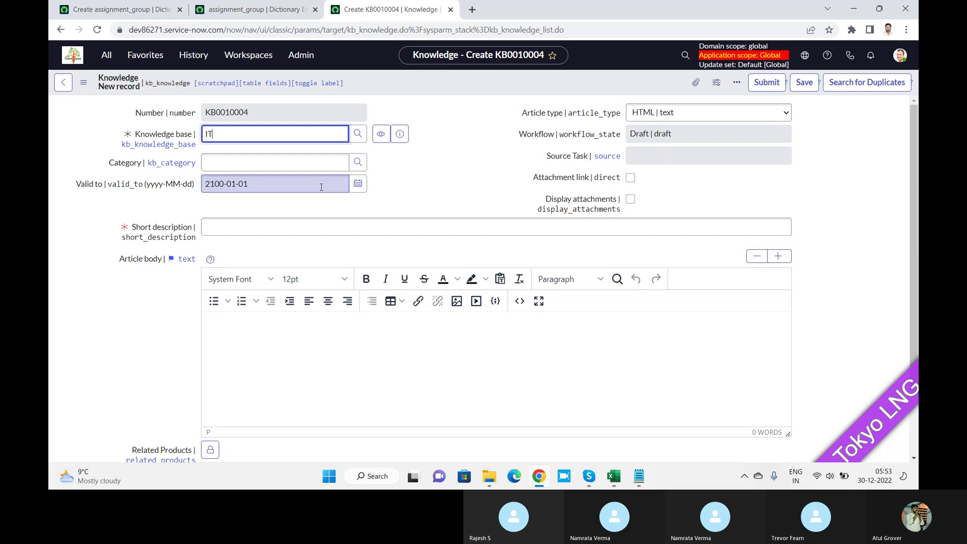
triple_click(228, 184)
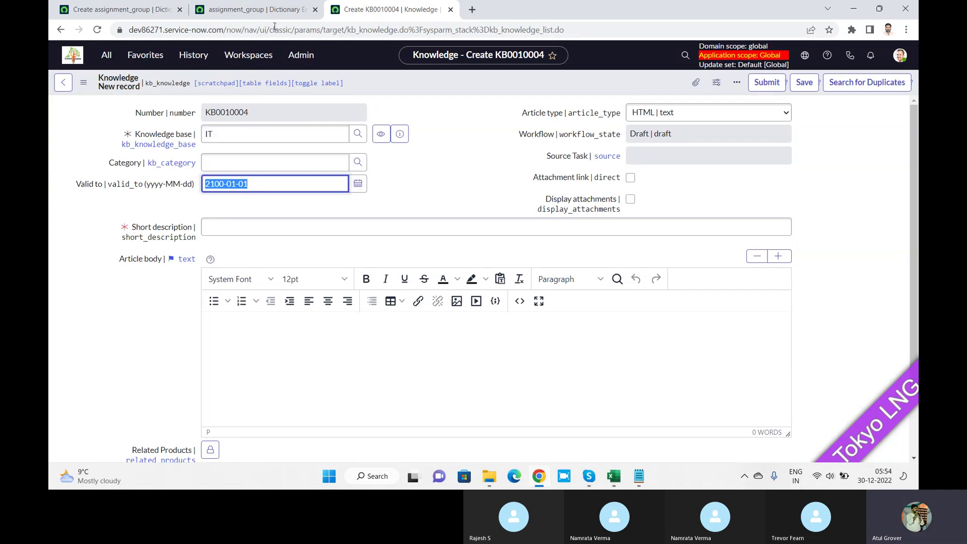
- In the dictionary override's browser tab, open the Knowledge Product Entitlements properties page
click(262, 9)
click(105, 57)
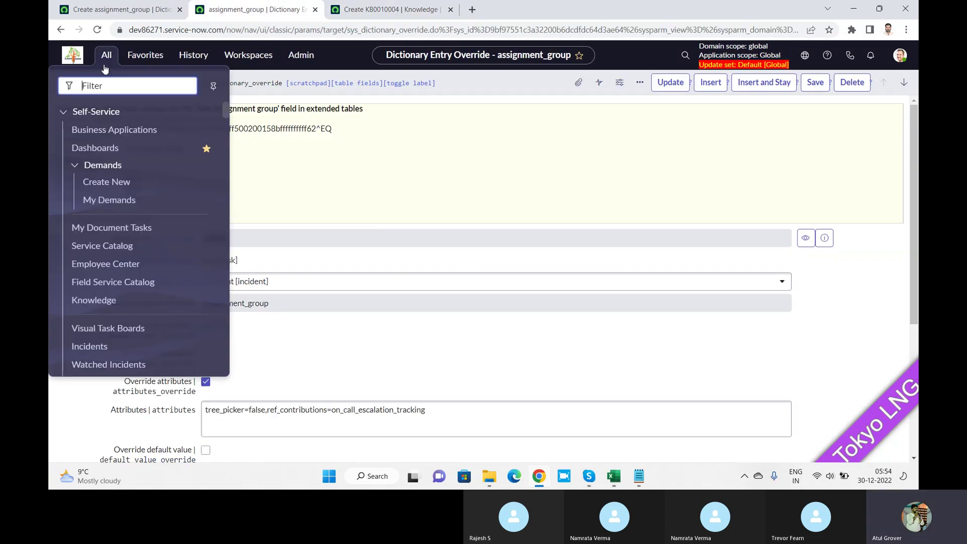
text(knowl)
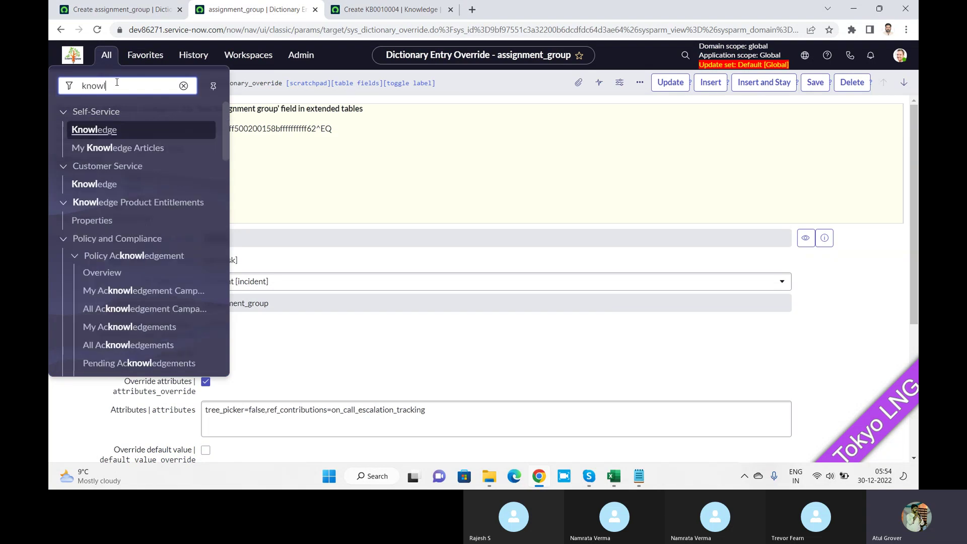
text(edge pr)
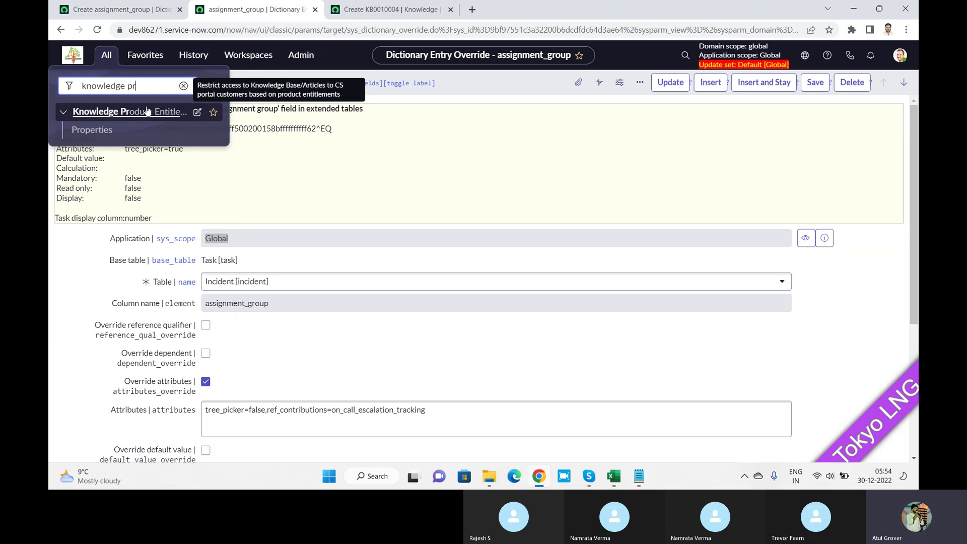
key(BackSpace)
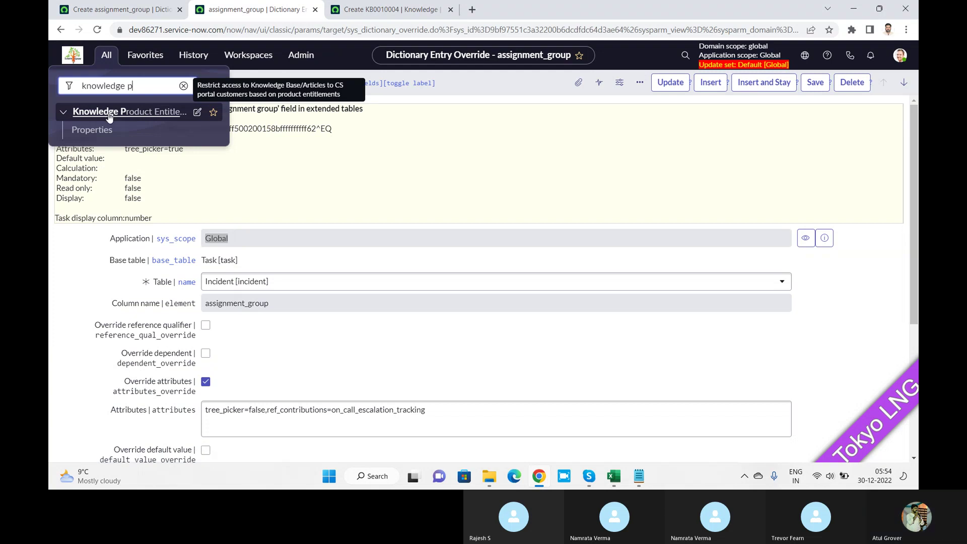
click(91, 131)
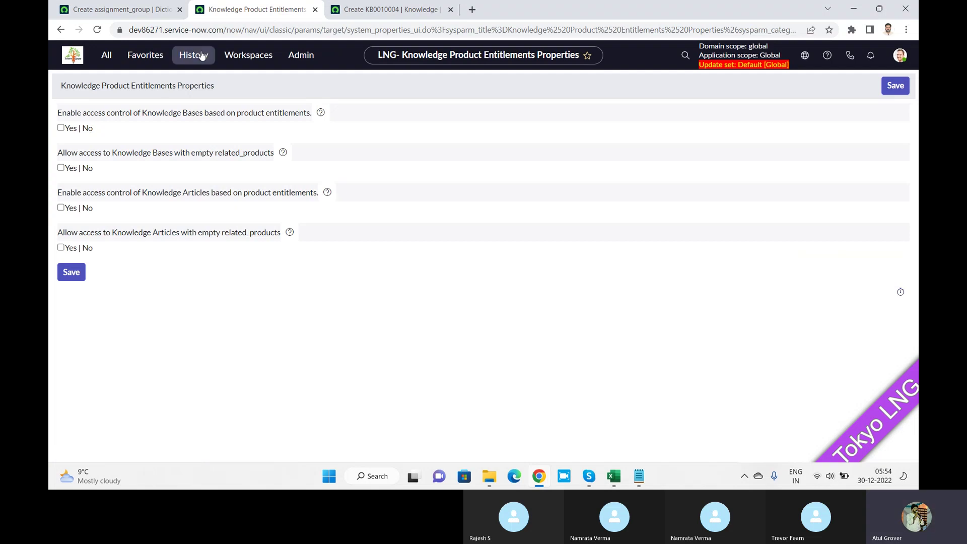
- Filter the navigator for knowledge and open the Knowledge Bases list from the Knowledge administration modules
click(106, 53)
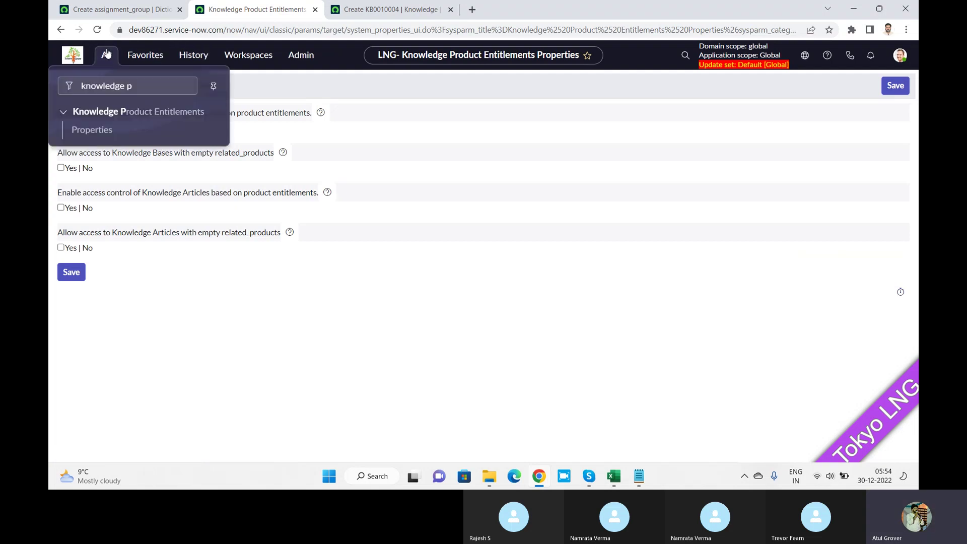
click(147, 88)
key(BackSpace)
key(BackSpace)
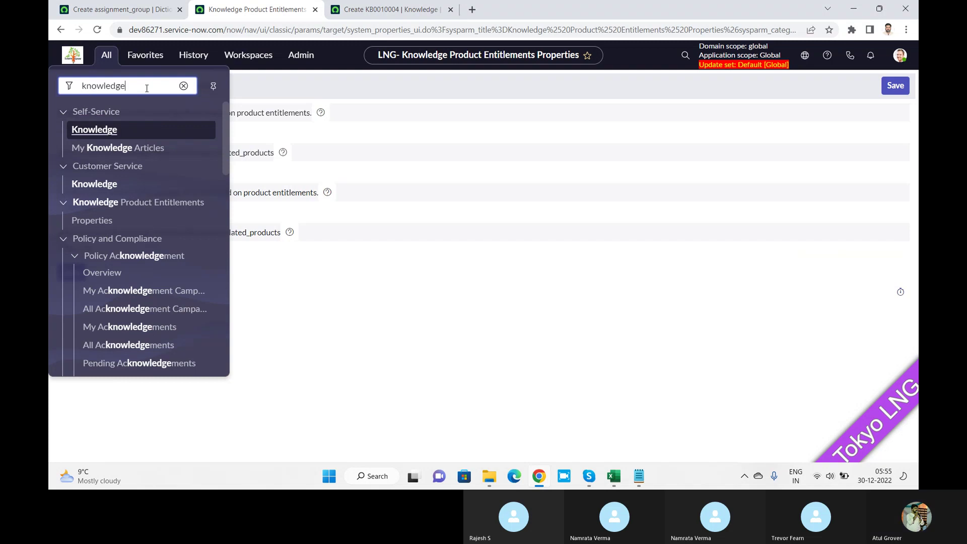
click(227, 139)
drag(227, 139, 248, 316)
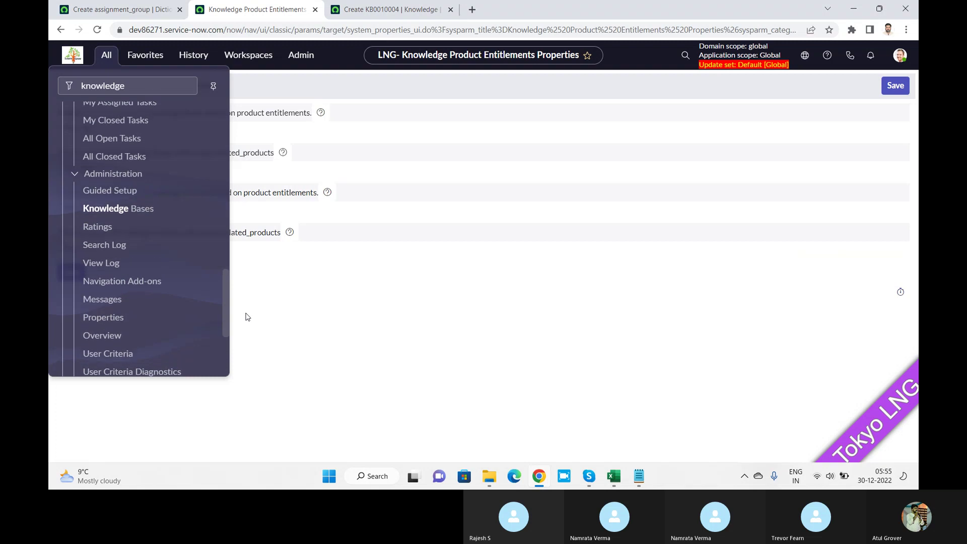
click(125, 215)
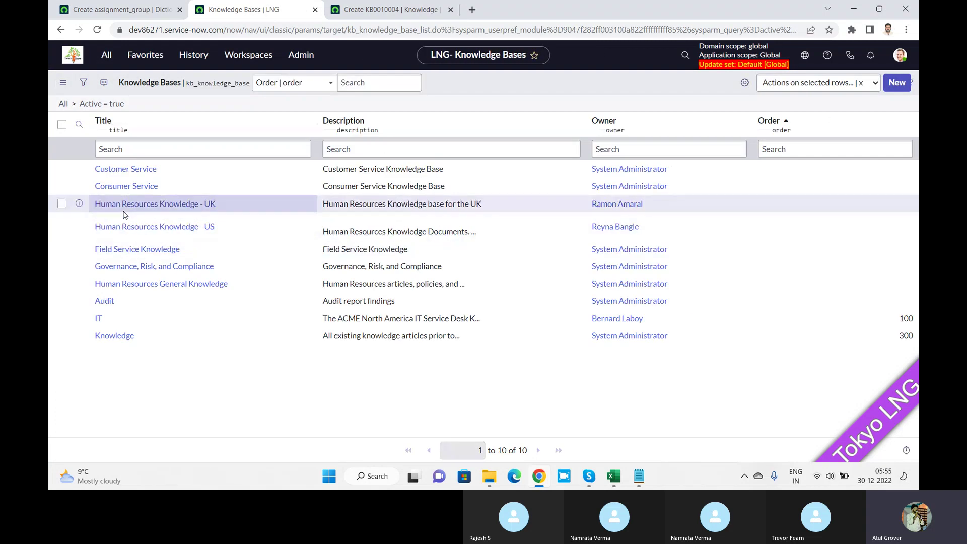
- Open the IT knowledge base record and examine its Article Validity field
click(99, 319)
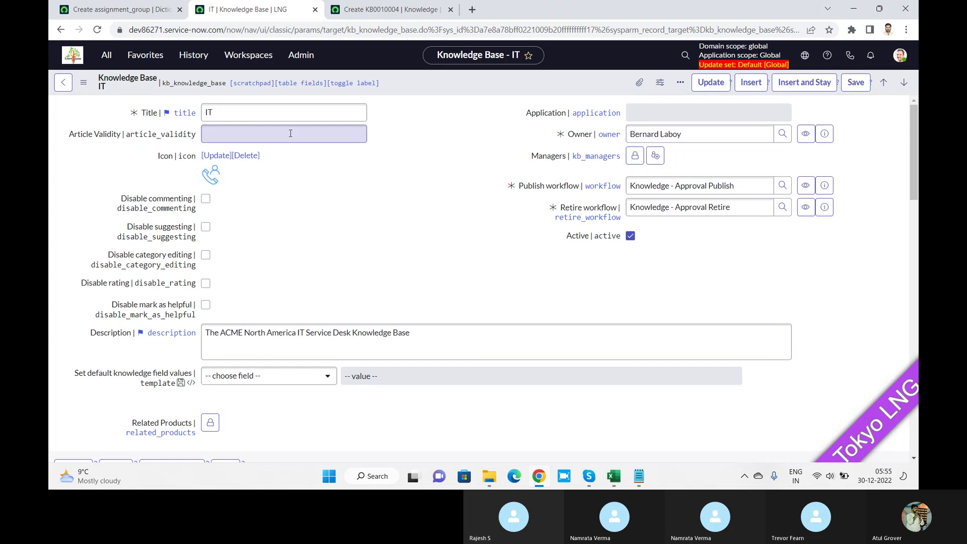
click(245, 140)
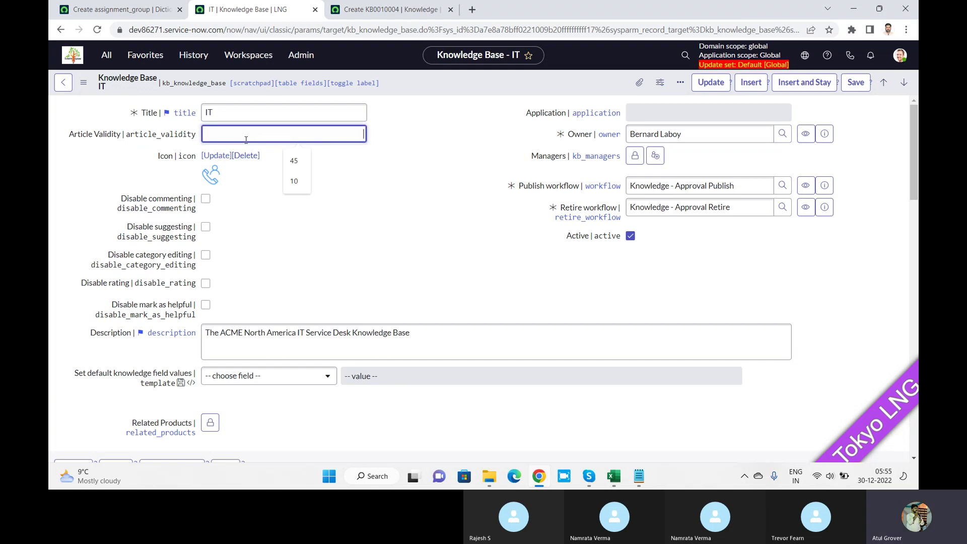
click(466, 121)
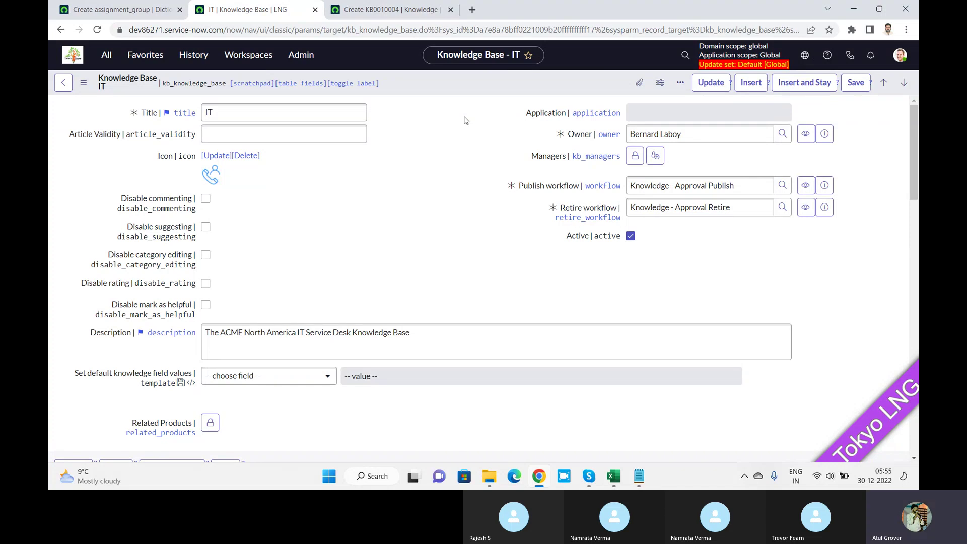
- Open the Knowledge Management Properties page from the Knowledge administration modules and look through its portal and article view properties
click(107, 55)
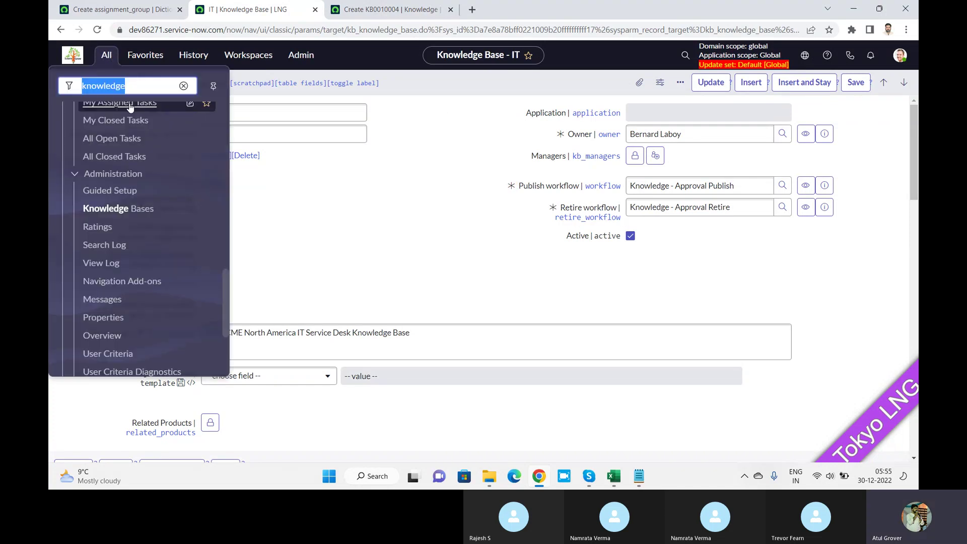
click(103, 317)
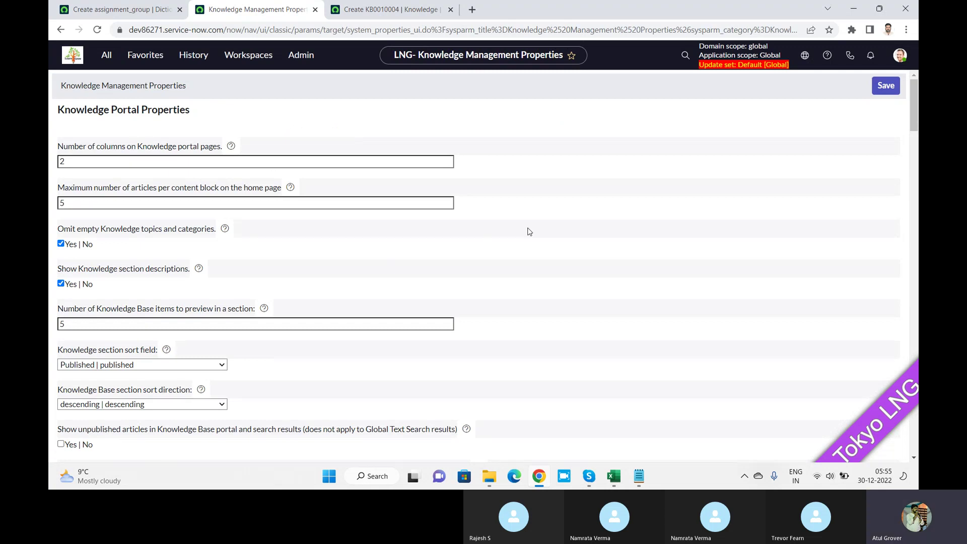
scroll(529, 231, down, 5)
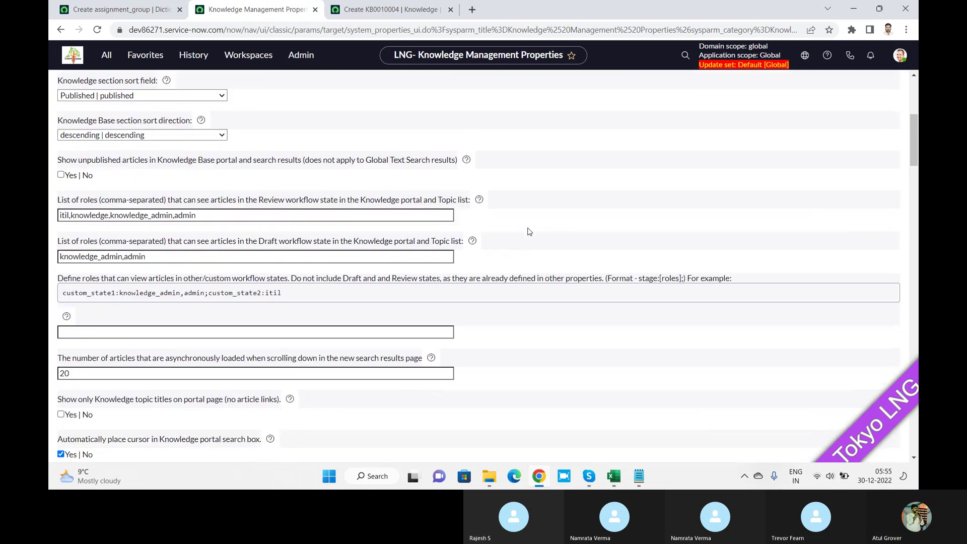
scroll(528, 232, down, 6)
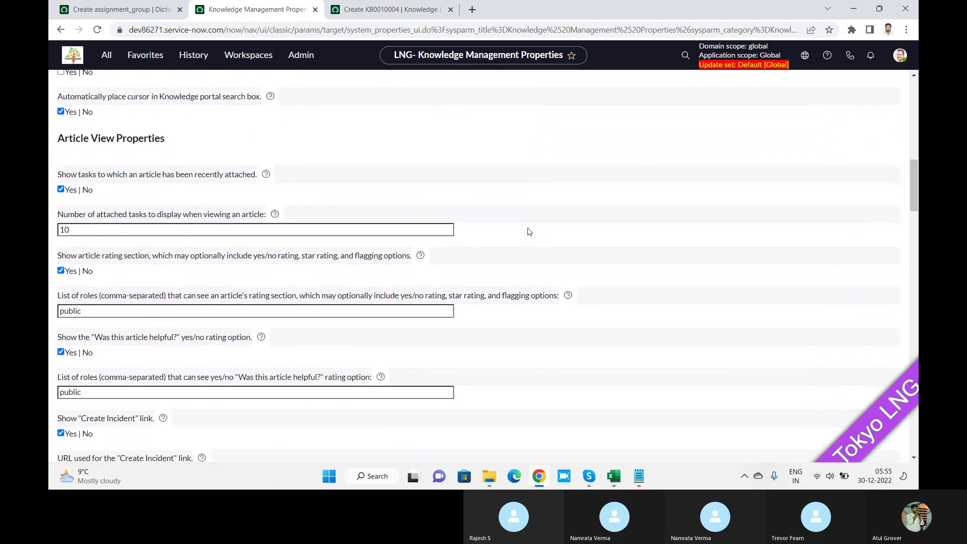
scroll(529, 232, down, 6)
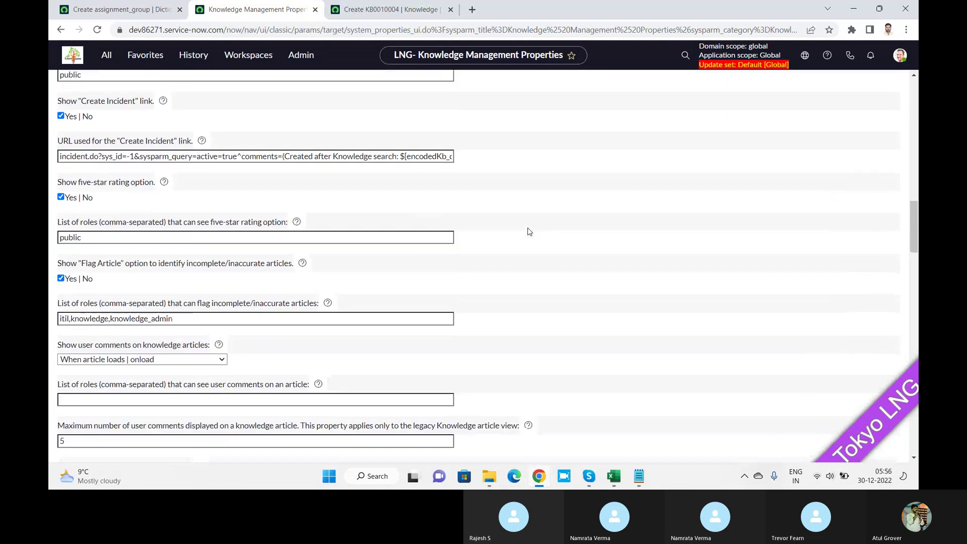
- Search the properties page for "valid", shorten the search term to "val", step through the matches and return to the start of the page
key(ctrl+f)
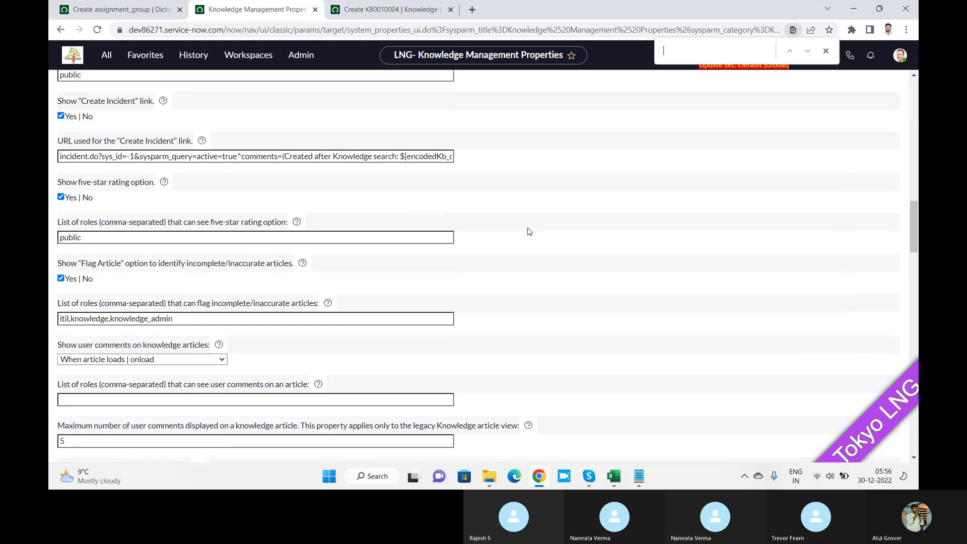
text(valid)
key(BackSpace)
key(BackSpace)
key(BackSpace)
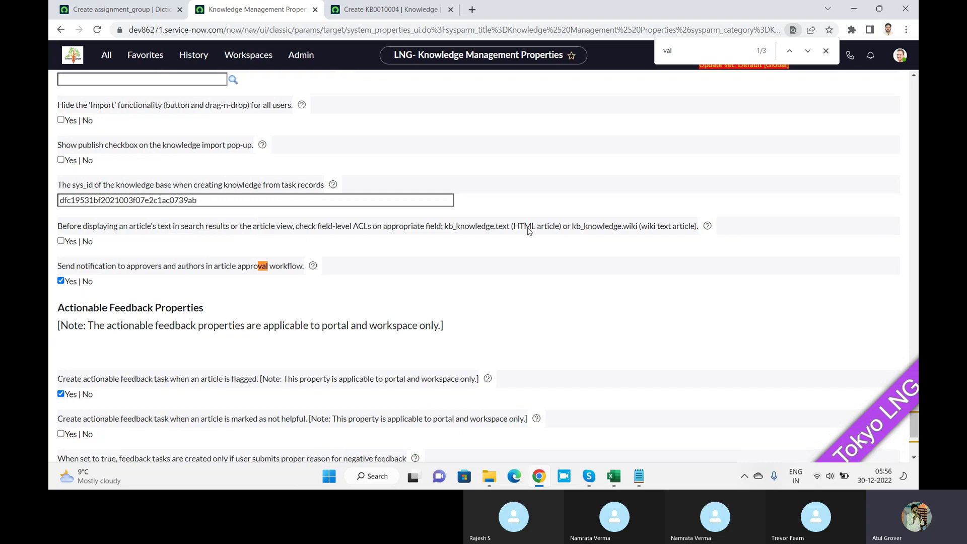
key(Return)
key(Return)
key(Return)
key(Return)
key(Return)
key(Return)
key(Return)
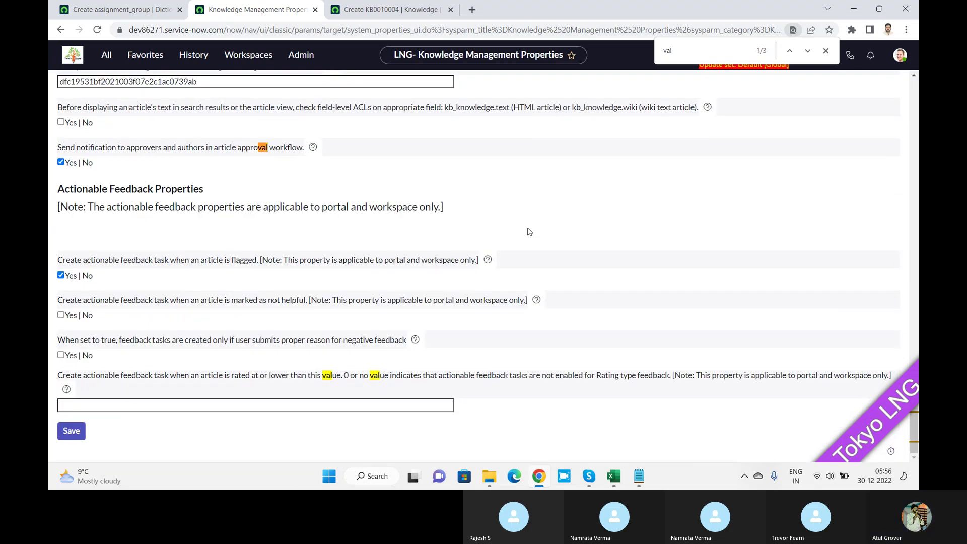
key(Return)
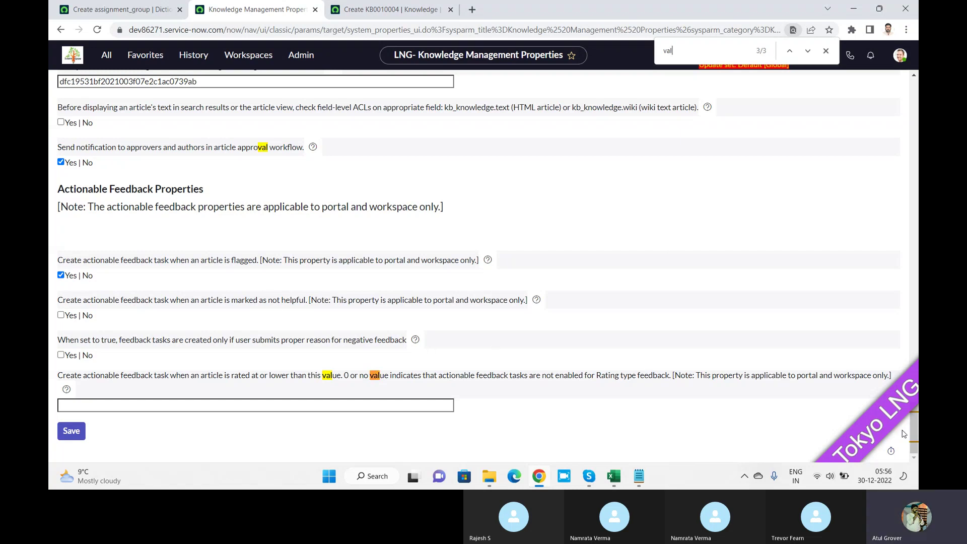
drag(915, 440, 909, 95)
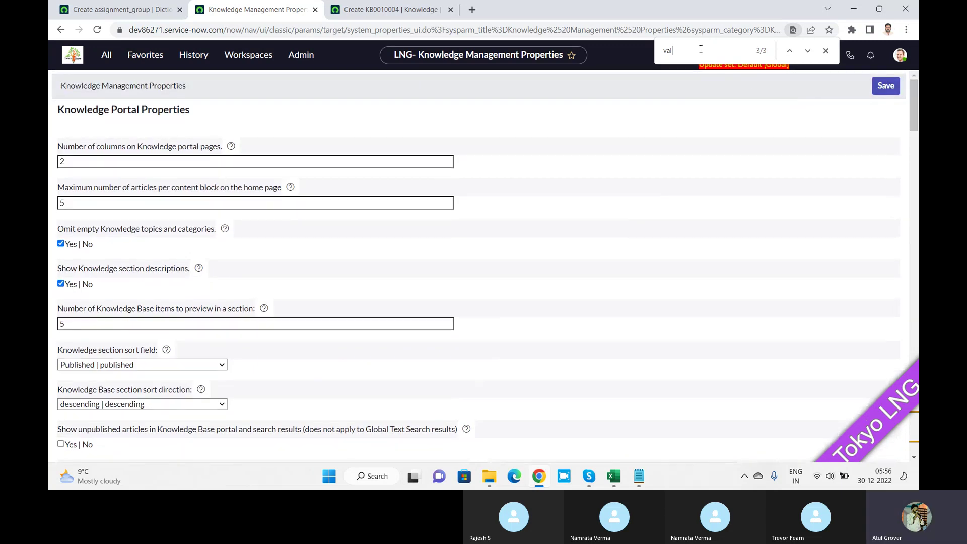
- Search the properties page for "day" and clear the search term
key(ctrl+f)
text(day)
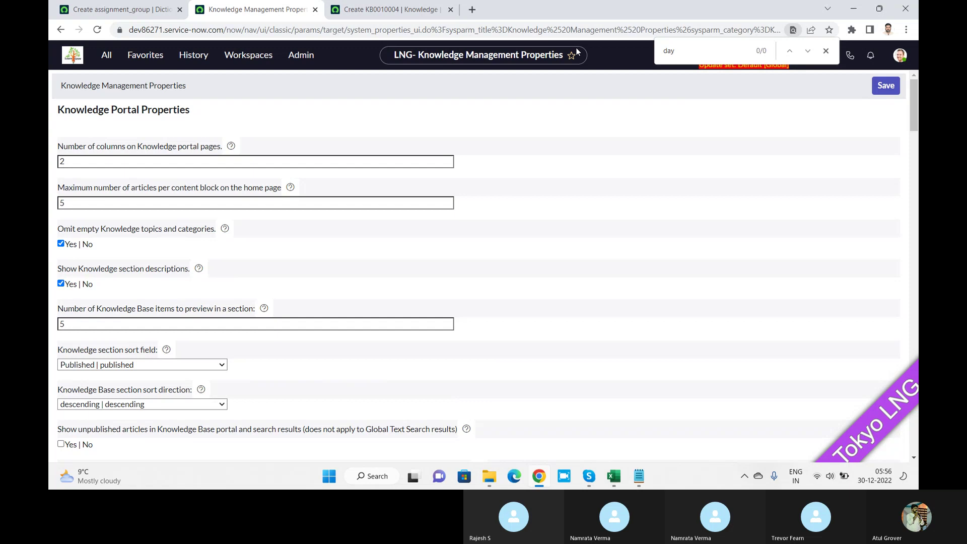
key(BackSpace)
key(BackSpace)
key(BackSpace)
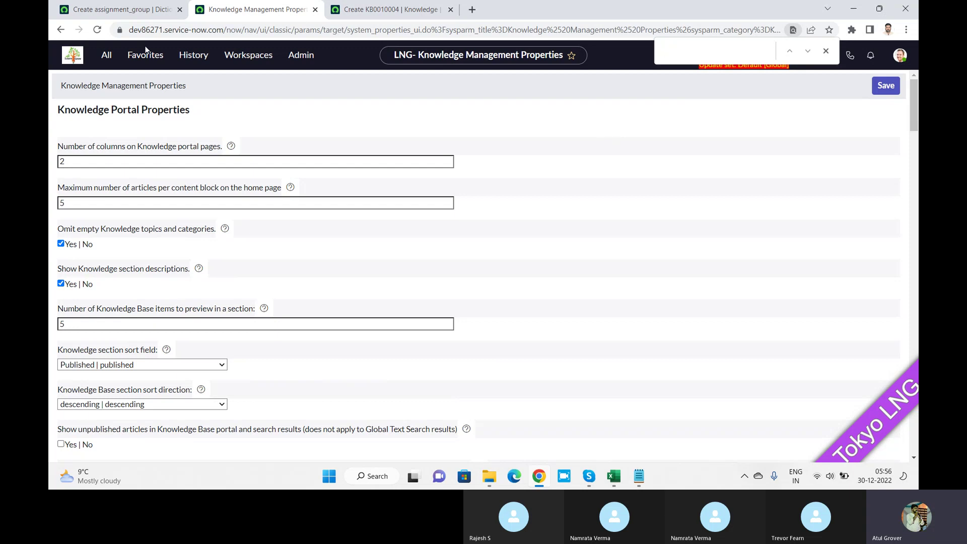
- Reopen the IT record from the Knowledge Bases list and set its Article Validity to 30
click(111, 56)
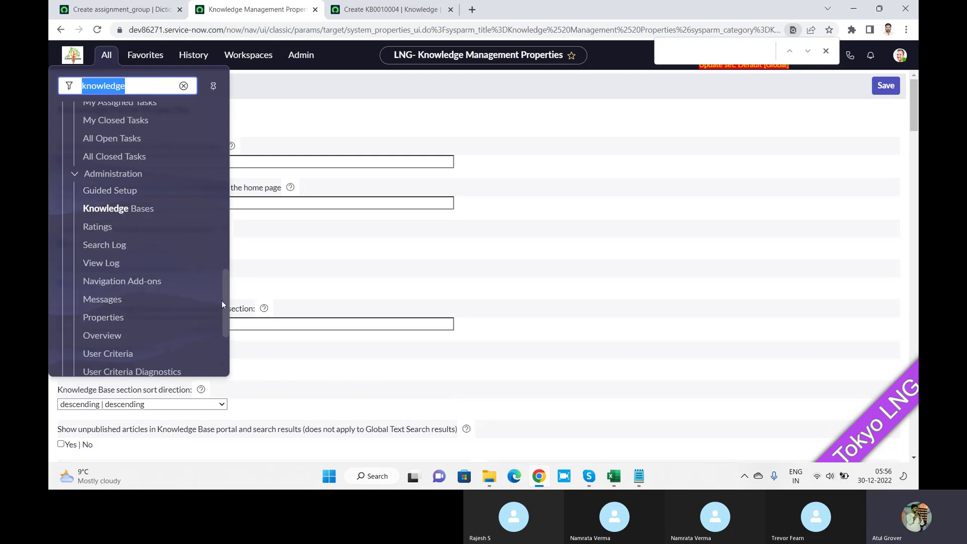
drag(225, 302, 237, 282)
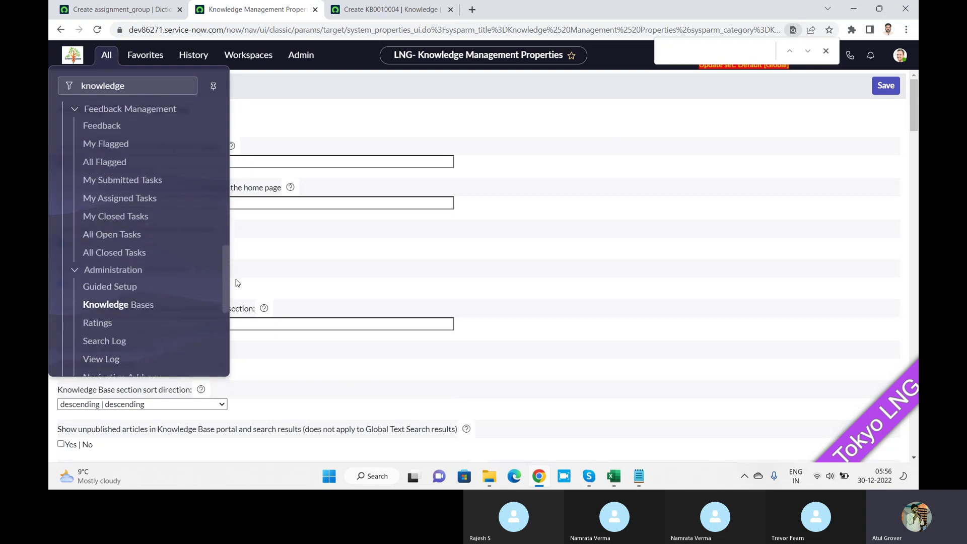
click(144, 306)
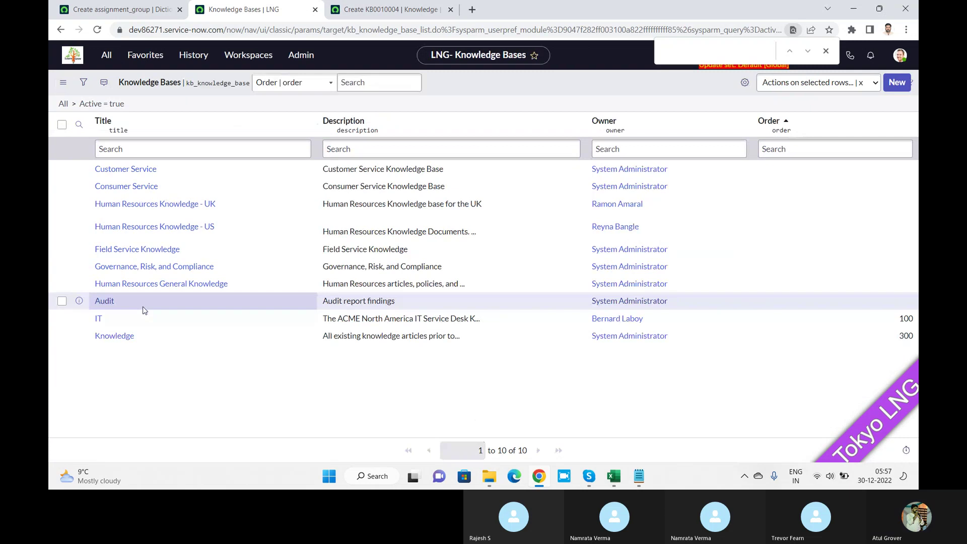
click(99, 319)
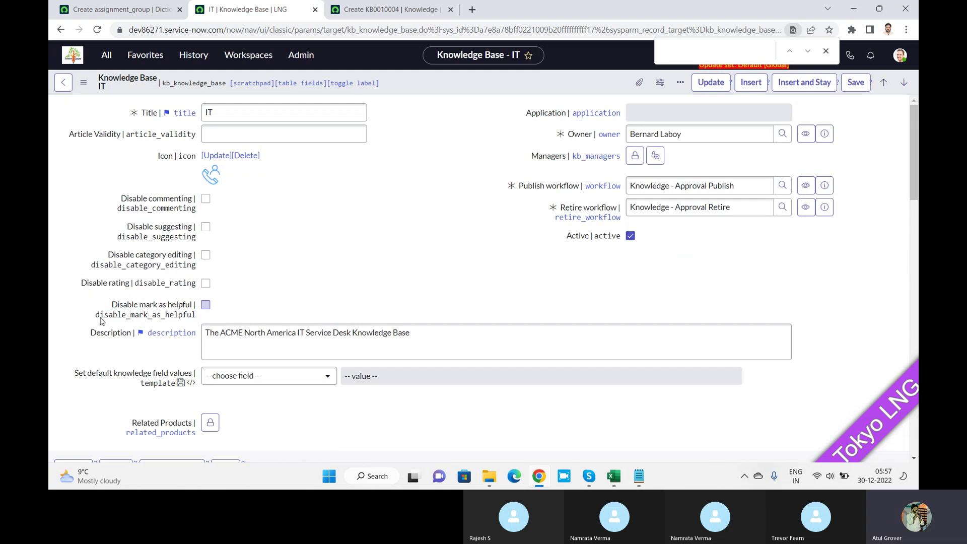
click(266, 136)
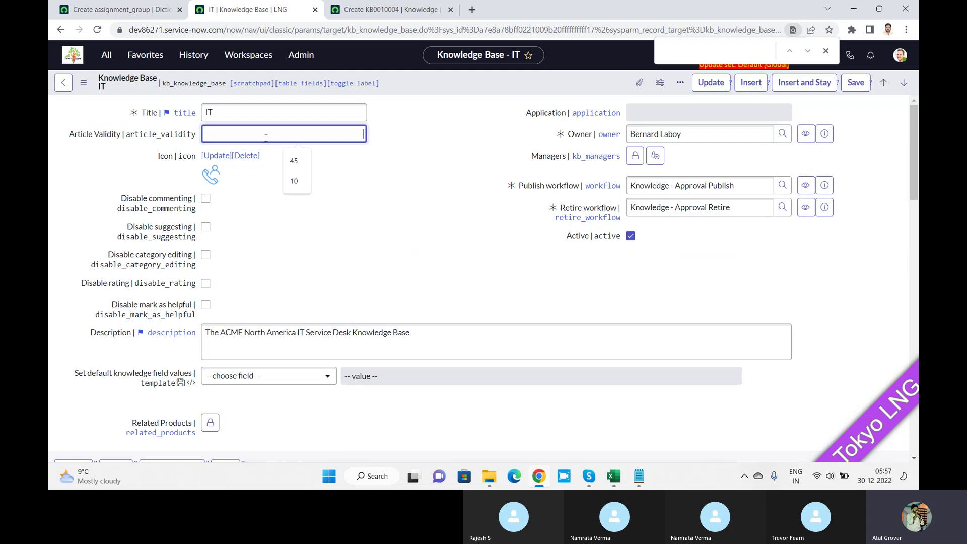
text(30)
click(431, 186)
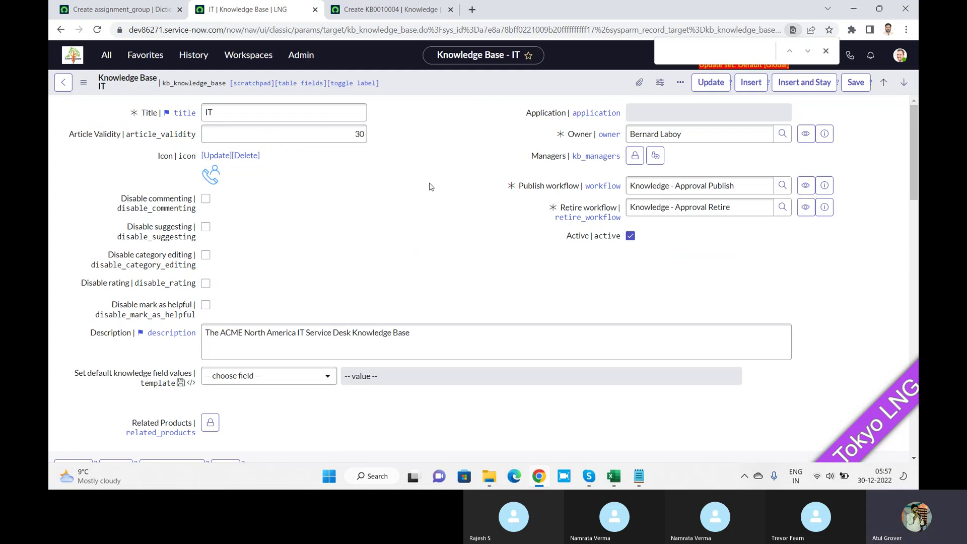
- Check the new article's Knowledge base and Valid to fields in its browser tab, return to the IT record and close the page search
click(398, 9)
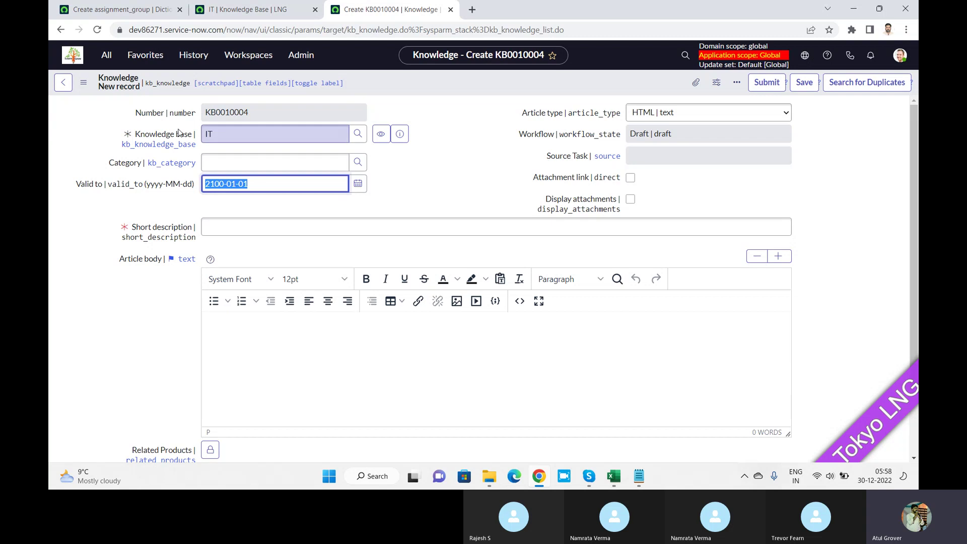
click(228, 14)
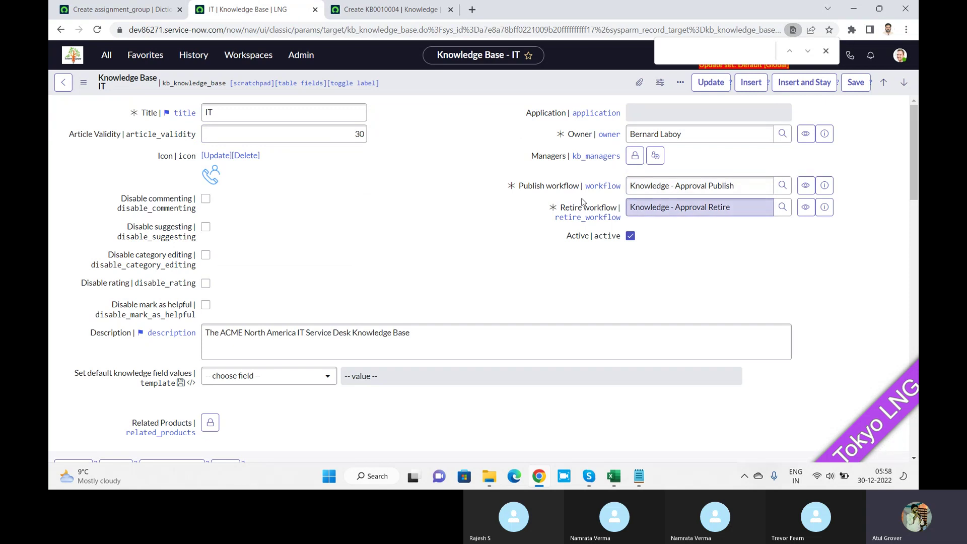
click(829, 52)
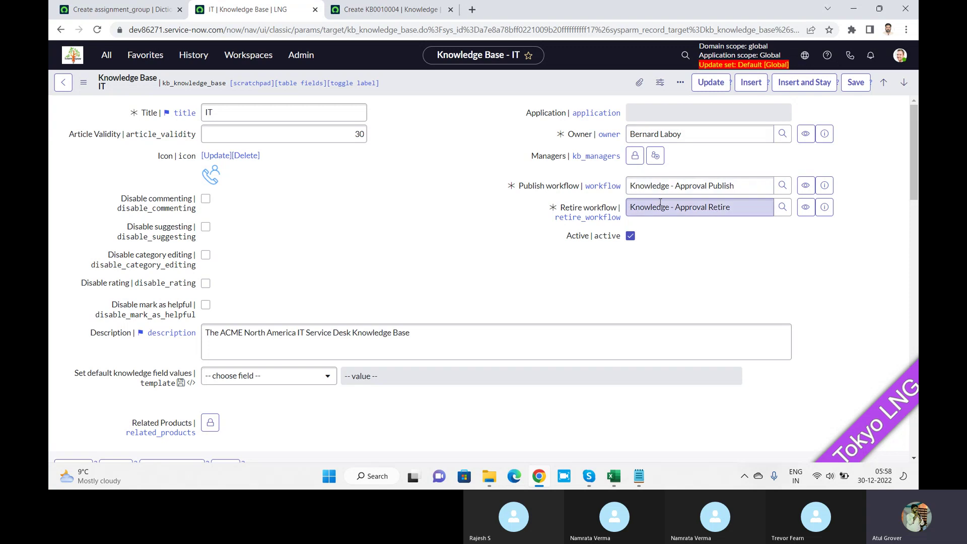
- Open the IT knowledge base's Publish workflow and Retire workflow records in new browser tabs
click(825, 187)
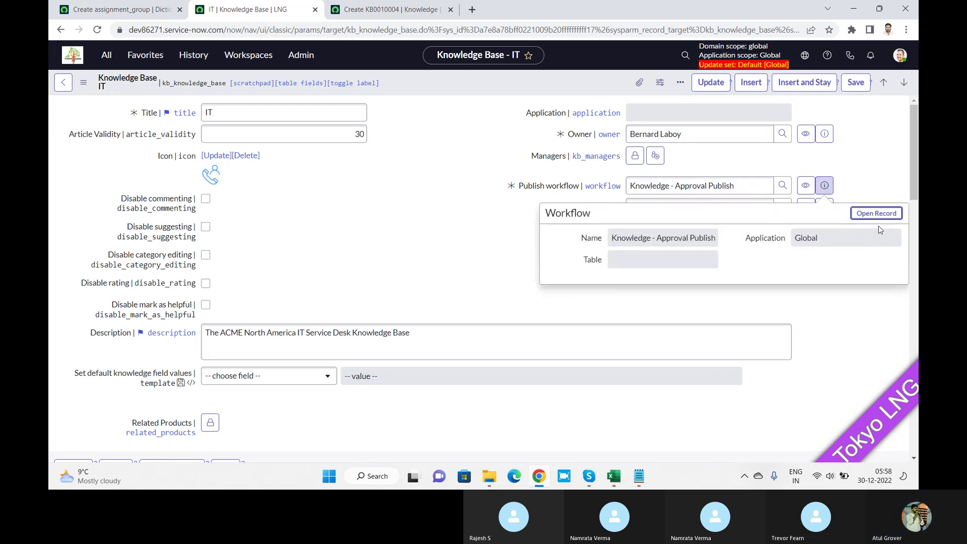
ctrl+click(876, 214)
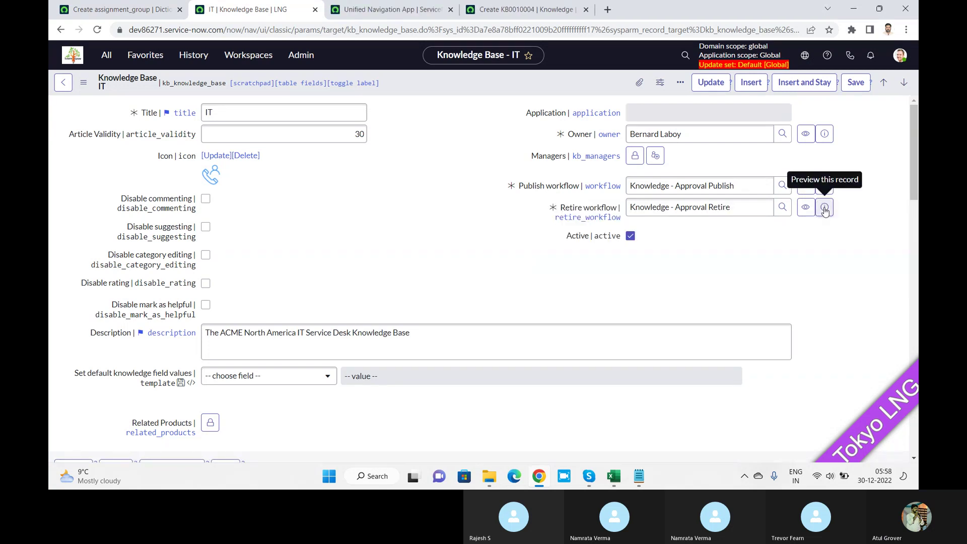
click(824, 207)
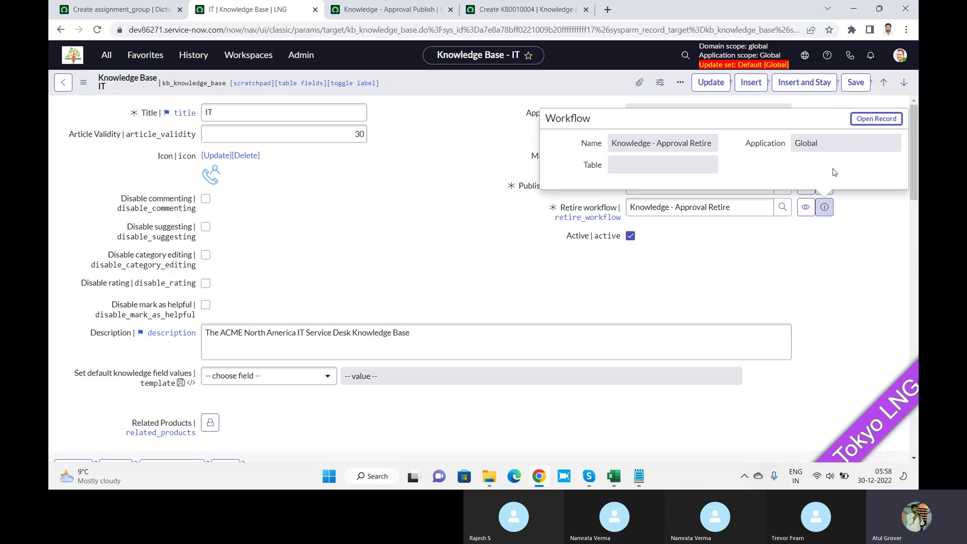
double_click(864, 121)
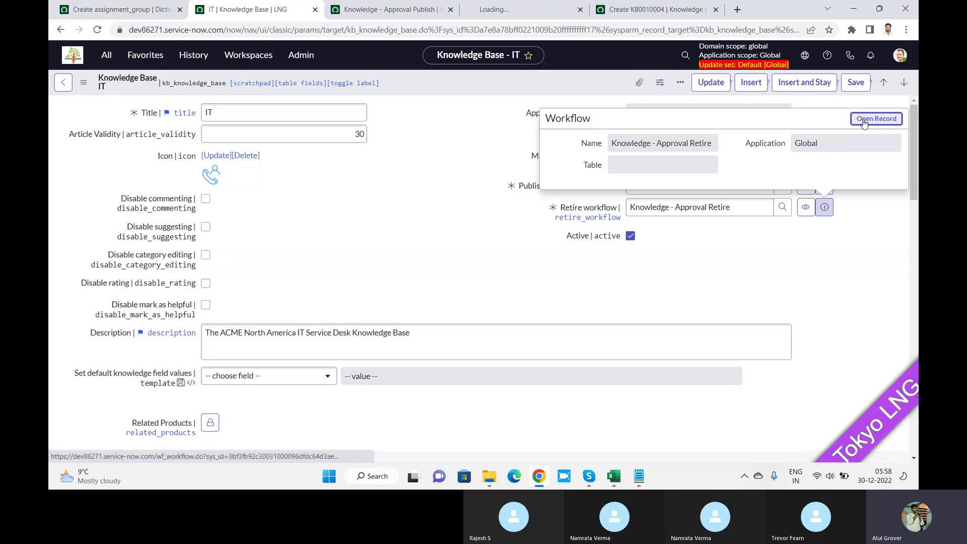
- Open the Knowledge - Approval Publish workflow version and view the Knowledge - Approval Retire workflow record
click(344, 18)
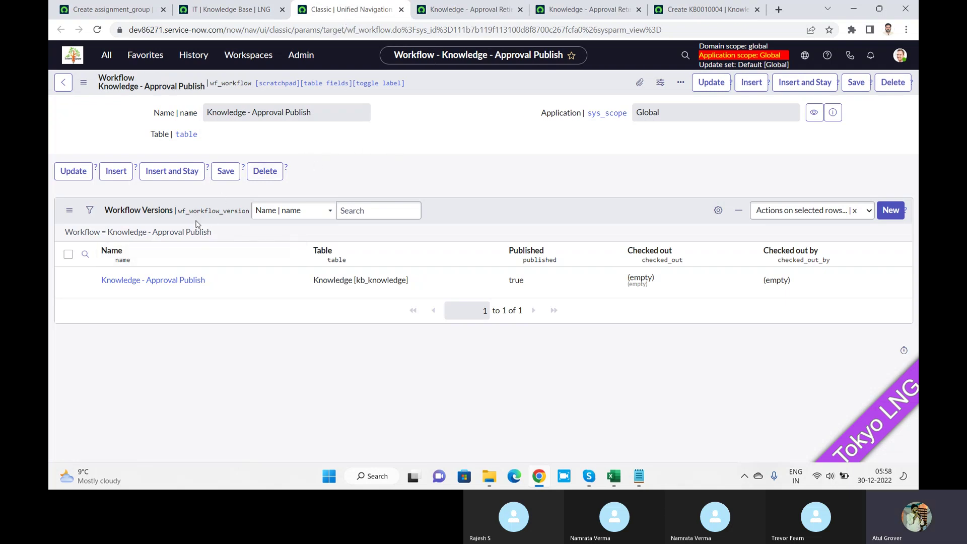
click(155, 285)
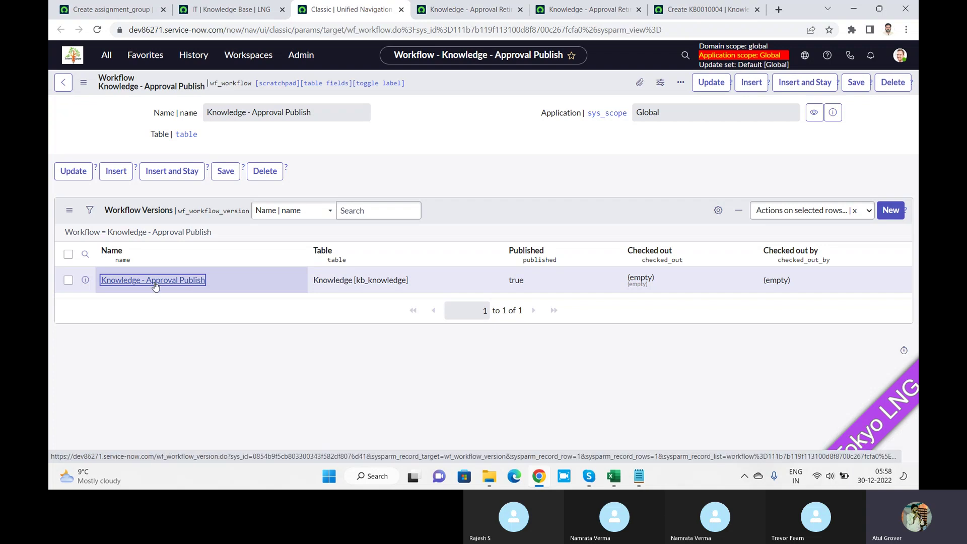
click(476, 14)
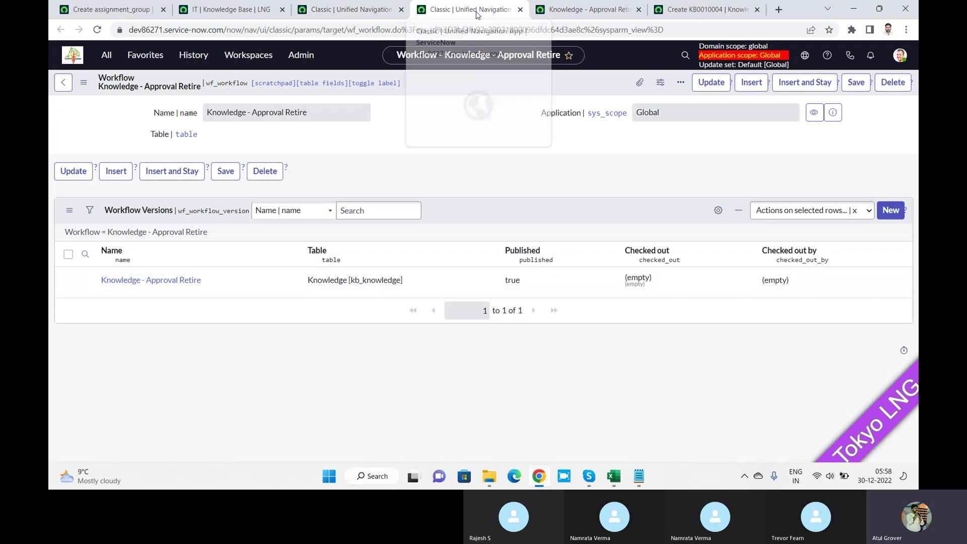
- In the dictionary override's browser tab, filter the navigator for workflow and open the Workflow Editor
click(85, 11)
click(104, 59)
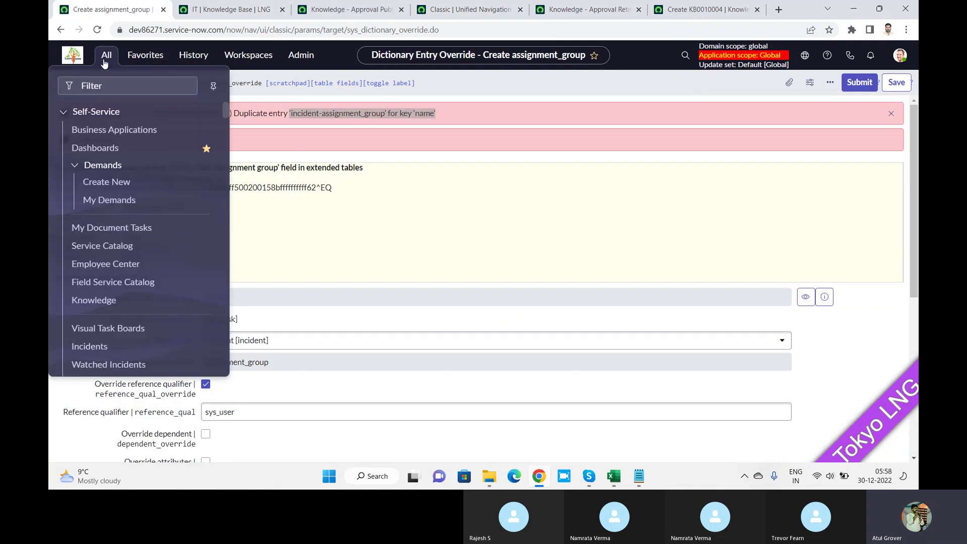
text(wprkflo)
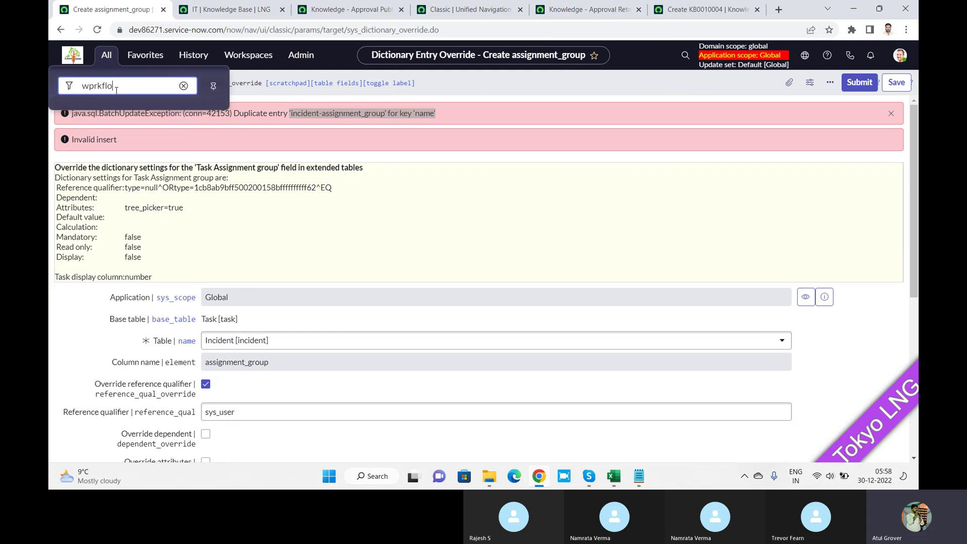
key(BackSpace)
key(BackSpace)
key(BackSpace)
key(BackSpace)
key(BackSpace)
key(BackSpace)
text(ork)
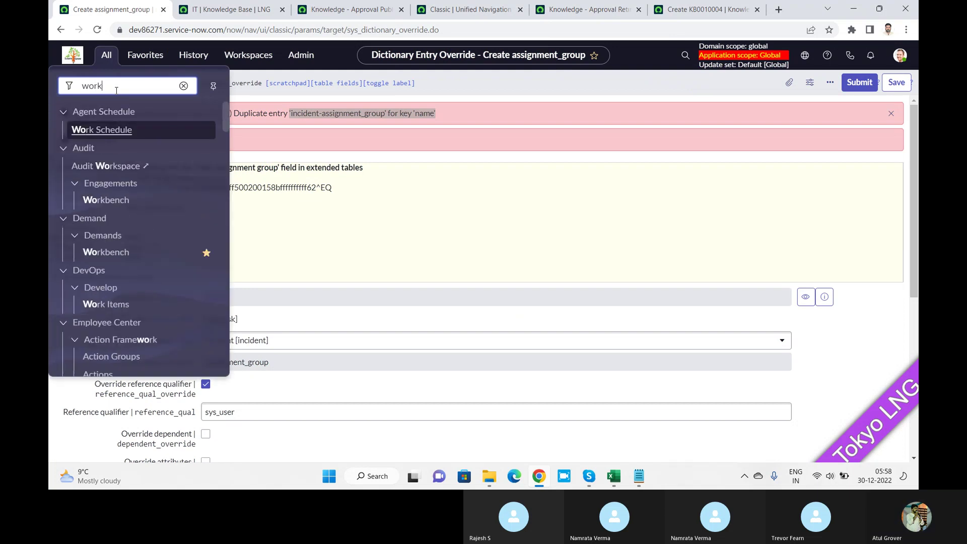
text(flow)
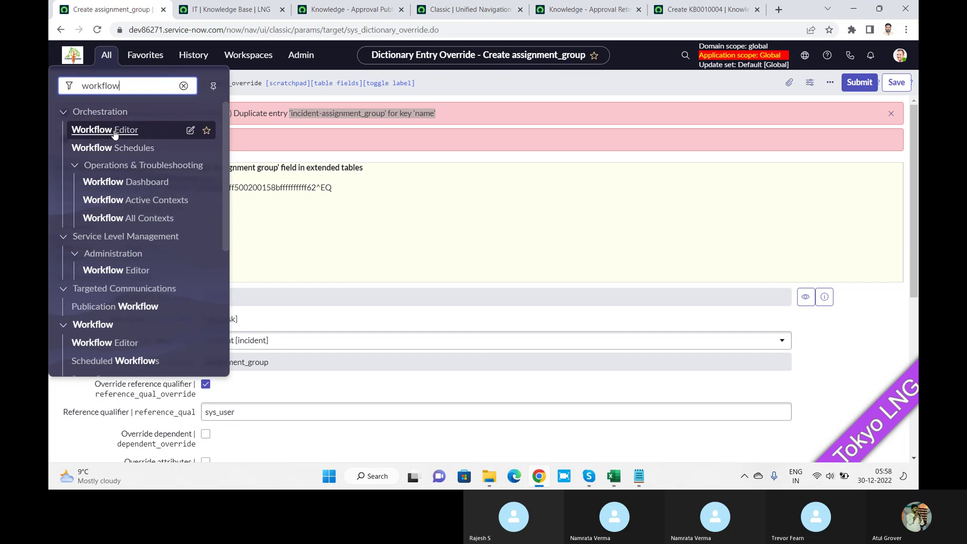
click(121, 342)
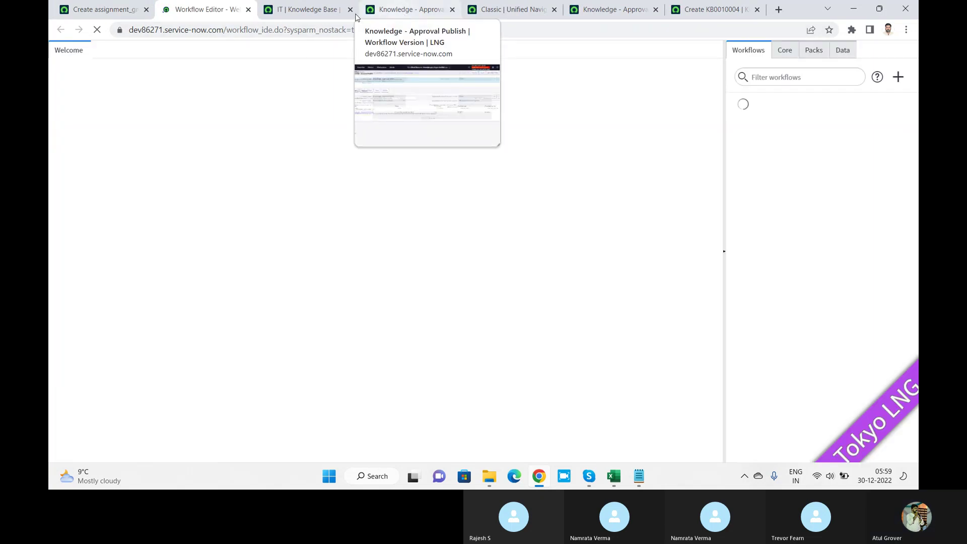
- Filter the Workflow Editor's workflows by "knowl" and open the Knowledge - Approval Publish workflow on the canvas
click(786, 77)
text(knowl)
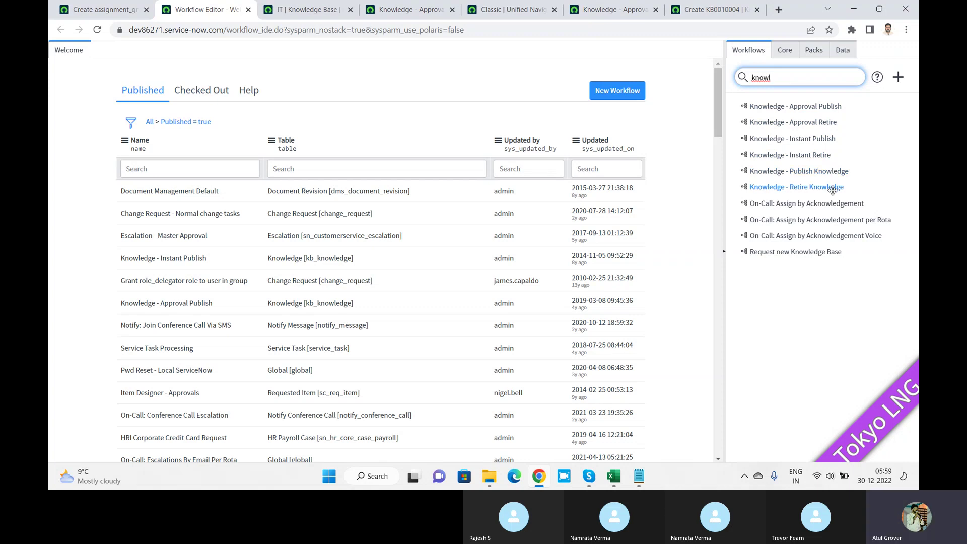
click(827, 107)
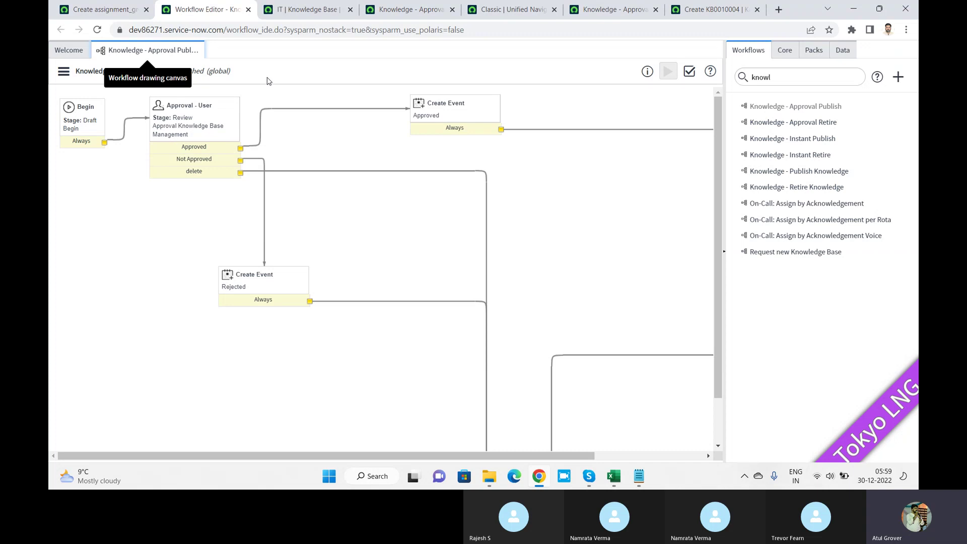
- View the Knowledge - Instant Publish workflow on the canvas, then return to the IT knowledge base record and dismiss its workflow preview
click(792, 139)
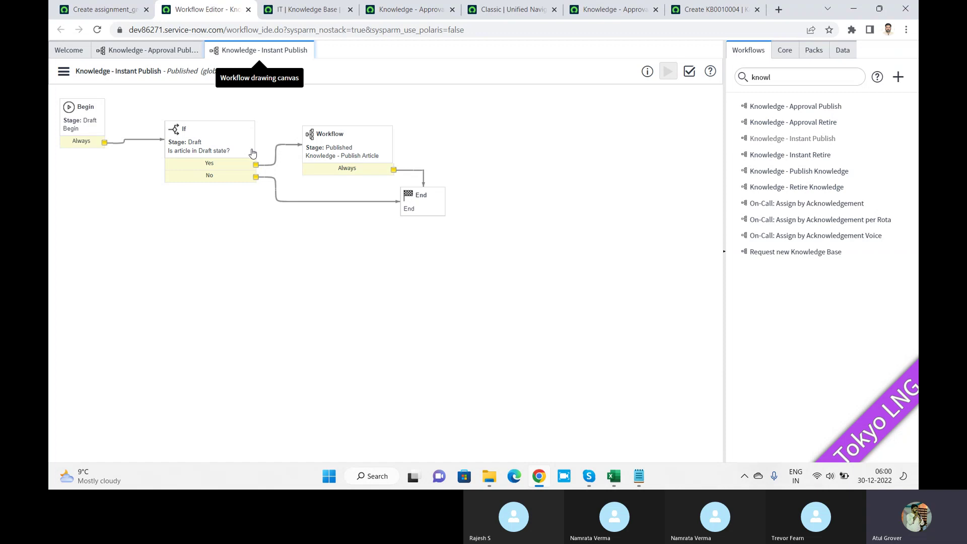
click(317, 9)
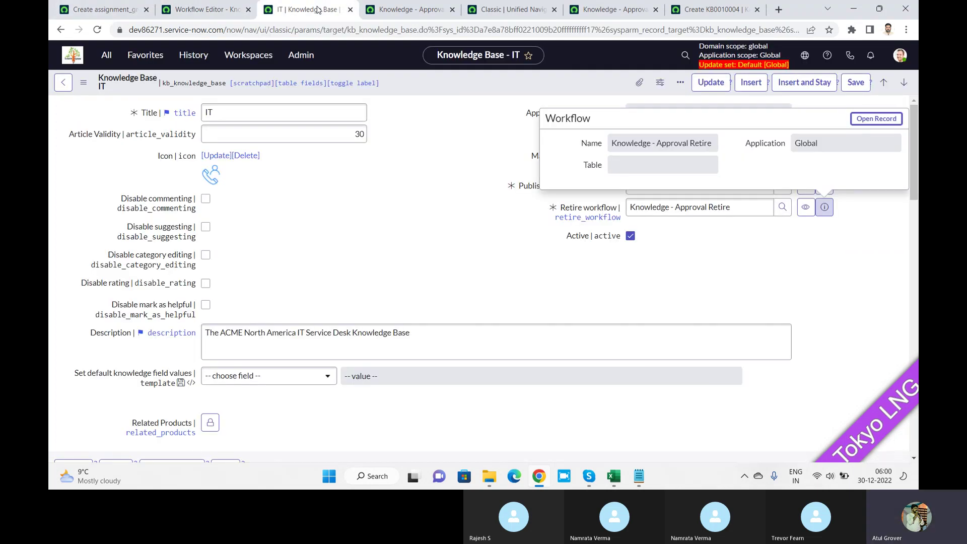
click(448, 220)
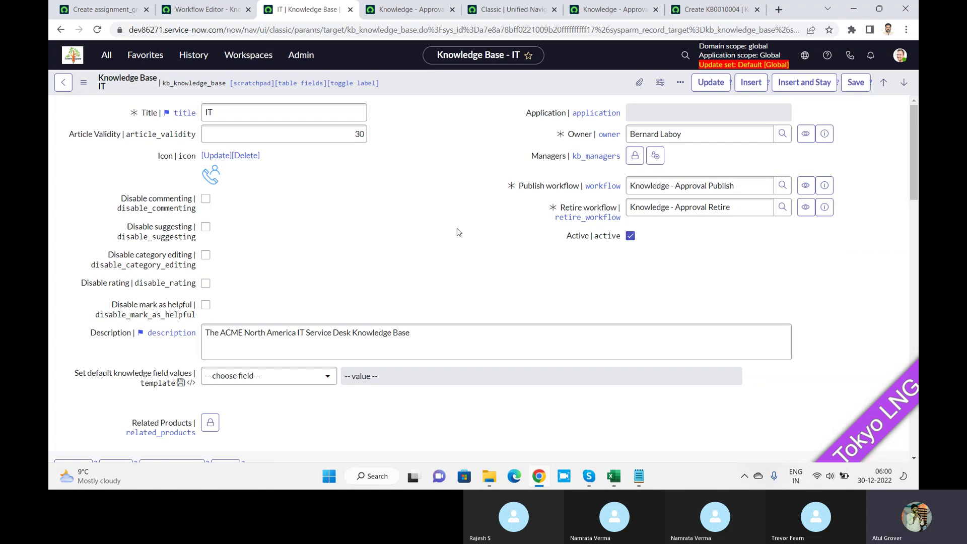
- Review the IT knowledge base's Can Read, Can Contribute and Knowledge Categories related lists, expanding the News category
scroll(458, 232, down, 6)
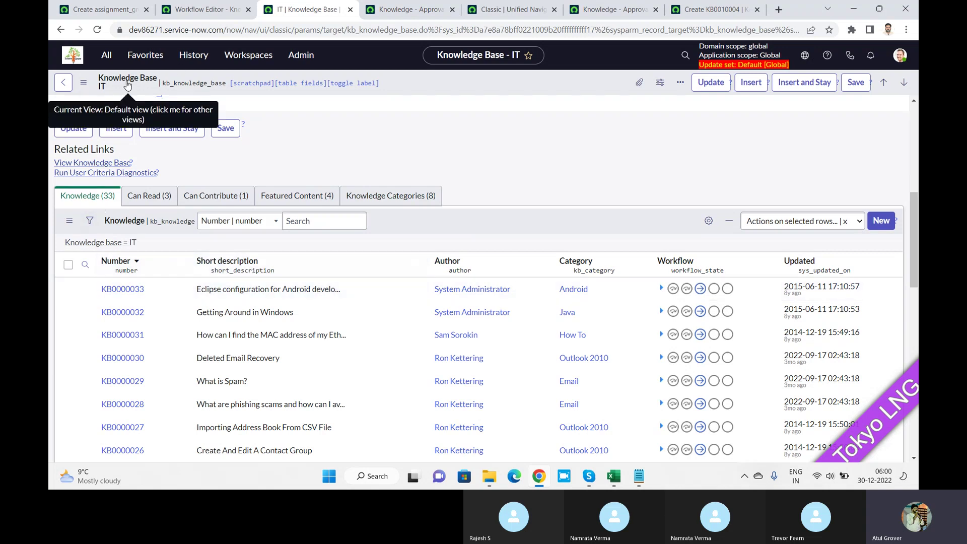
click(143, 200)
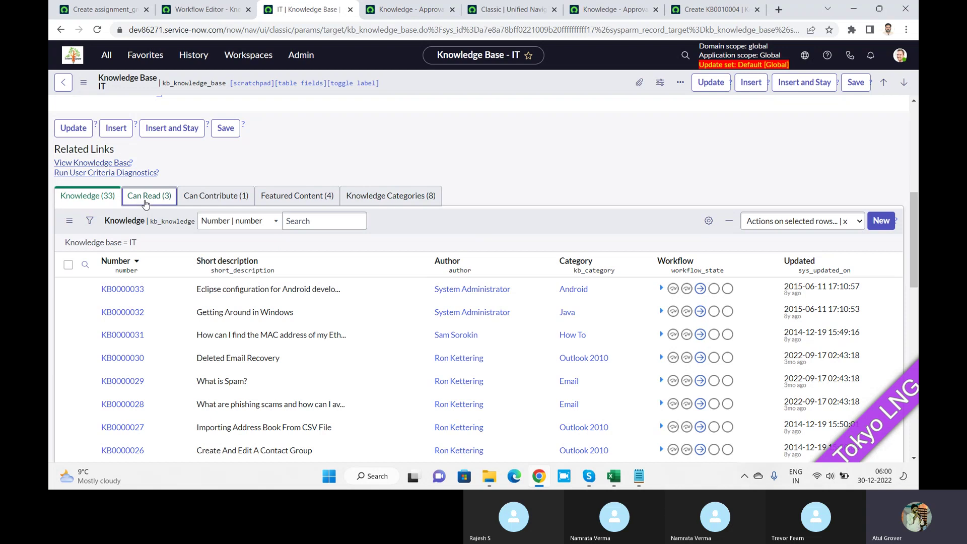
click(216, 259)
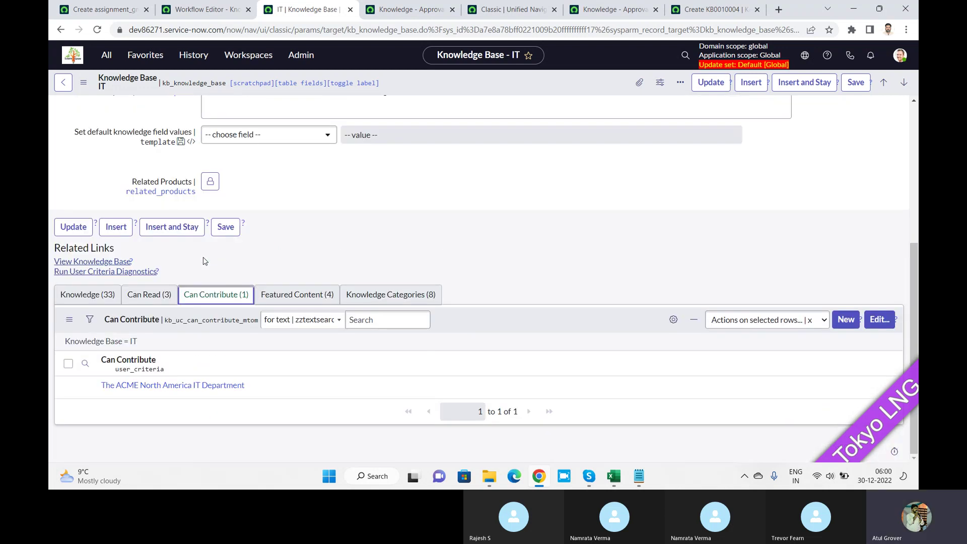
click(381, 295)
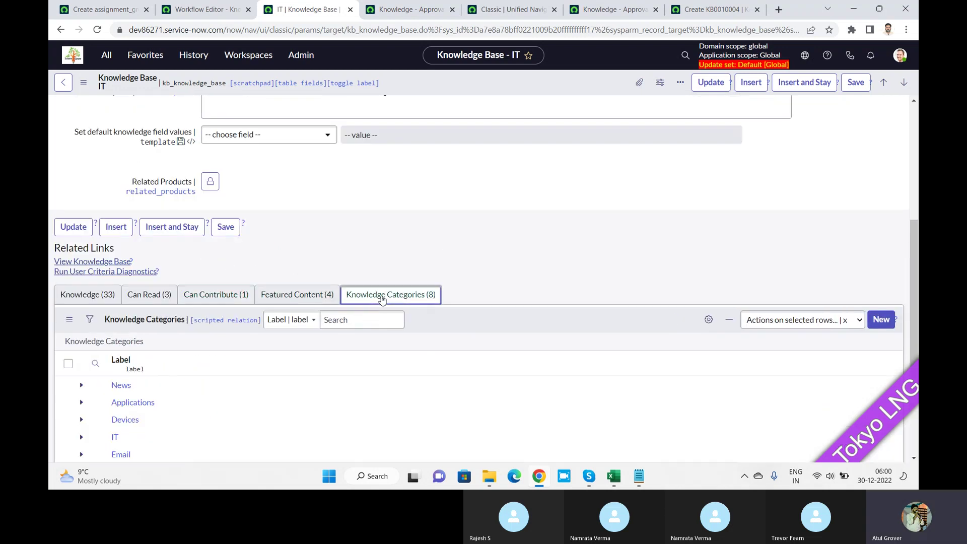
scroll(498, 212, down, 3)
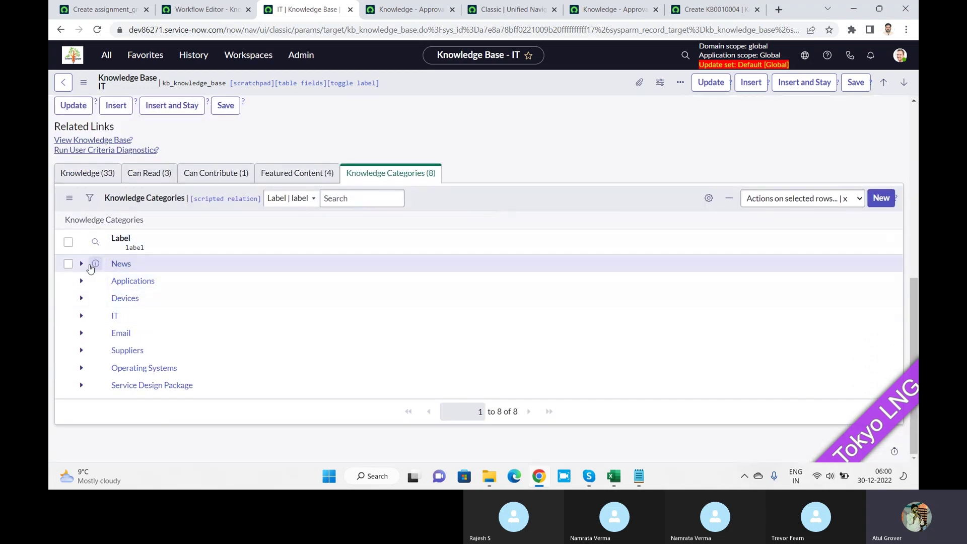
click(82, 264)
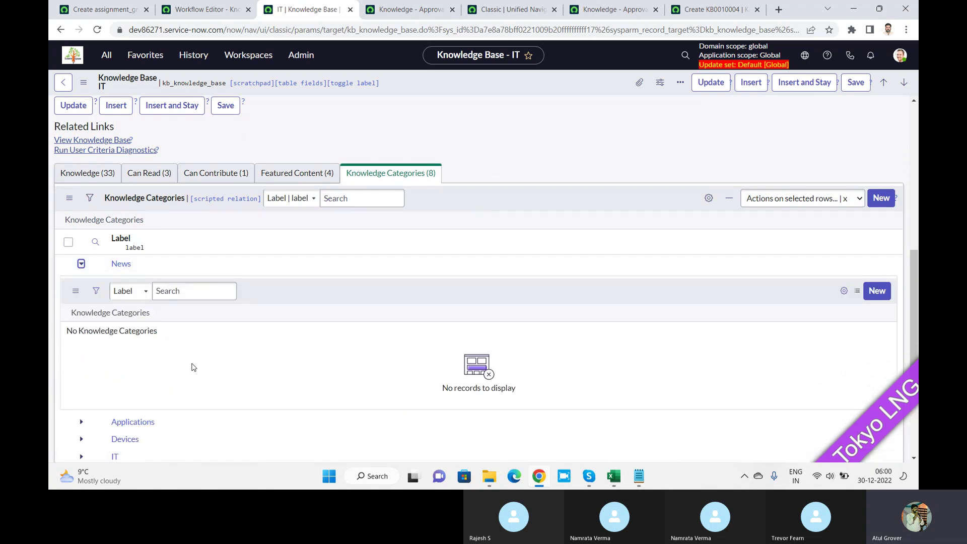
- Check the new knowledge article's browser tab, then return to the IT knowledge base record and save it
click(711, 10)
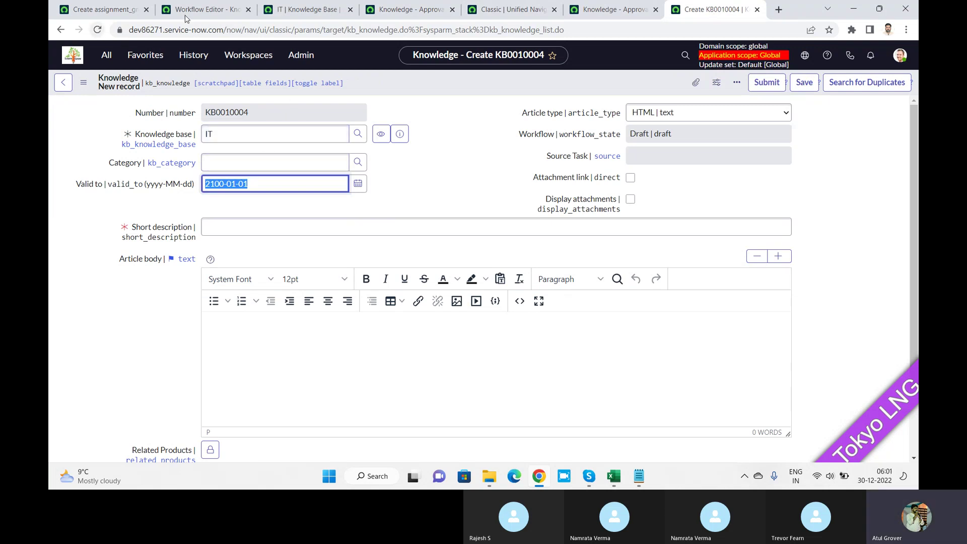
click(310, 10)
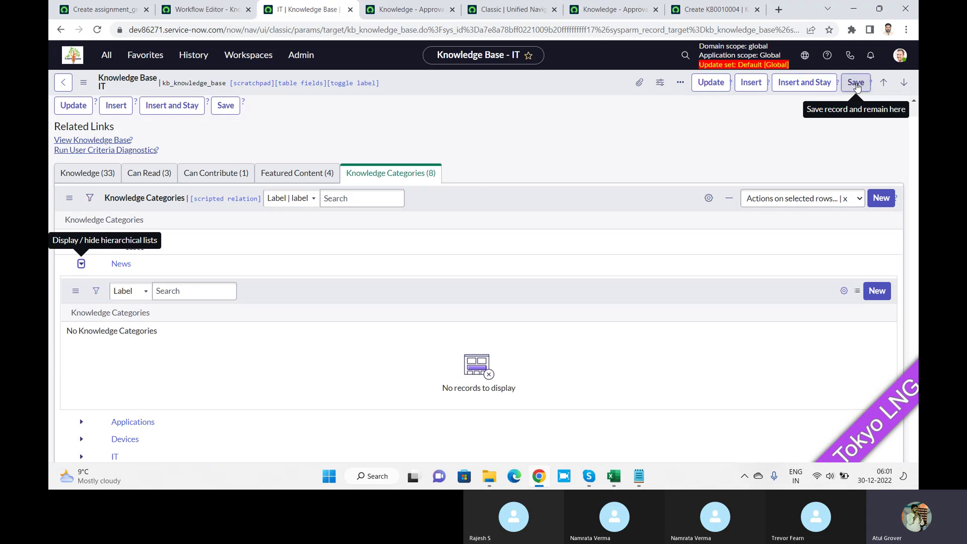
click(855, 82)
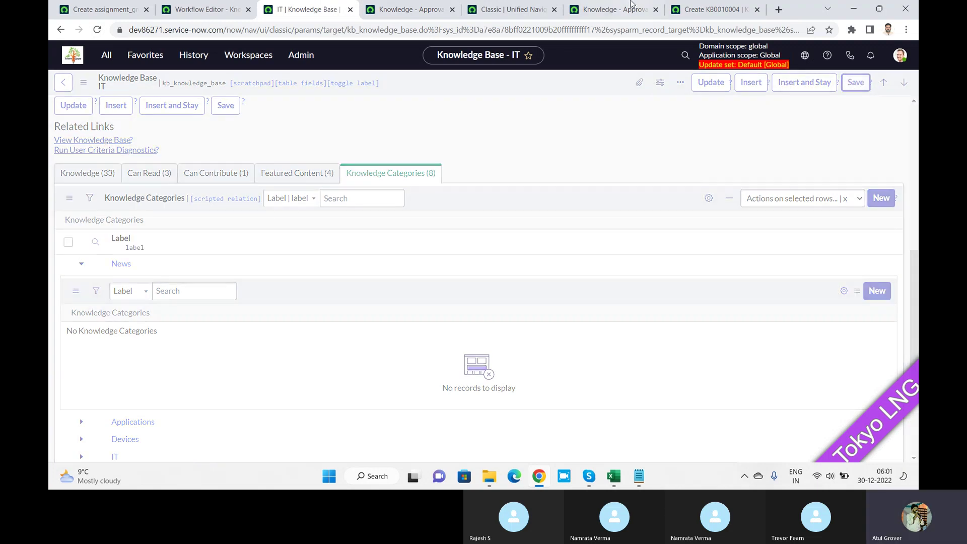
- Reload the new knowledge article form, discarding its unsaved changes, and set its Knowledge base to IT to check the Valid to date
click(701, 10)
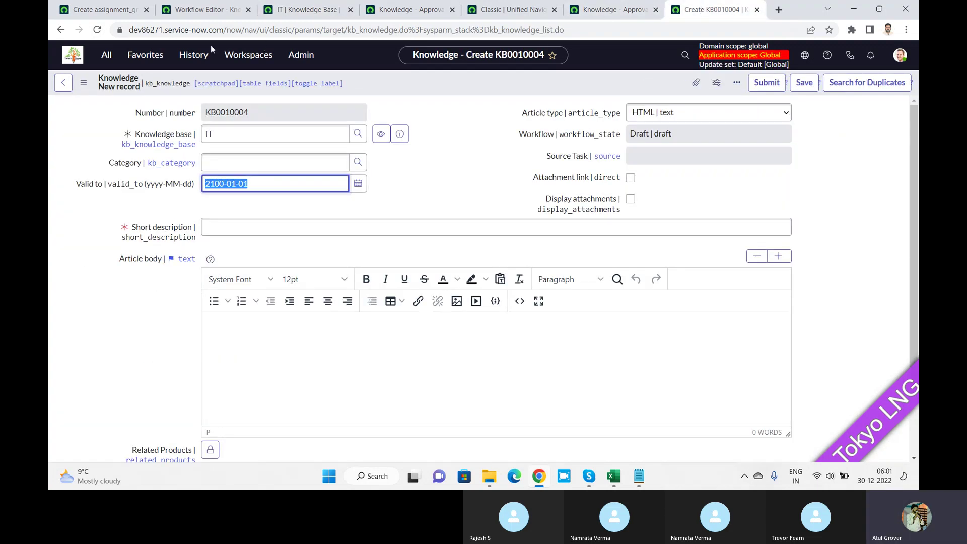
click(102, 31)
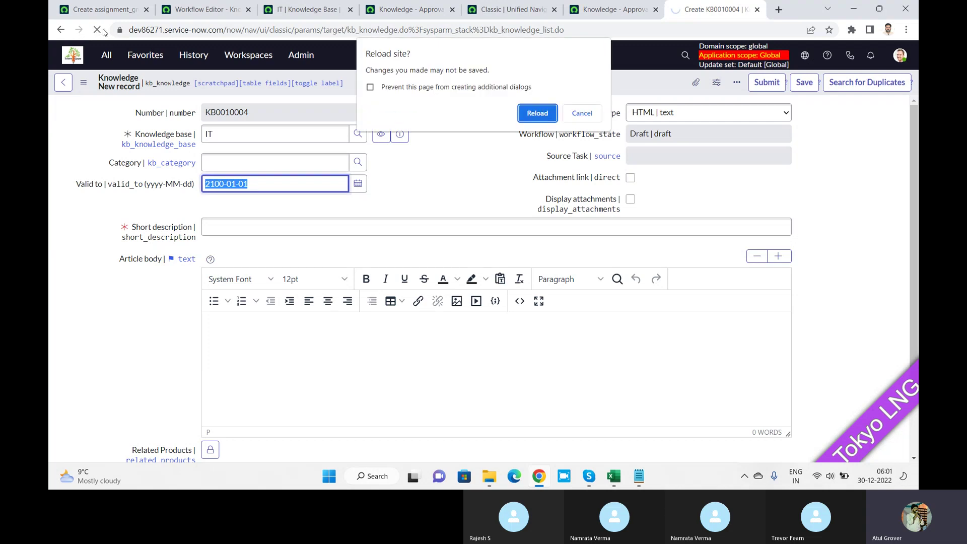
key(Return)
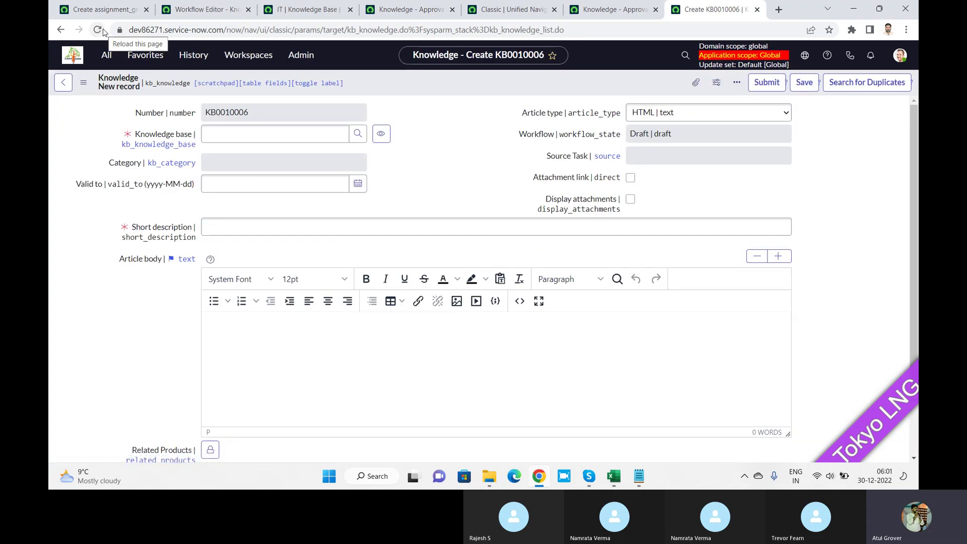
click(258, 131)
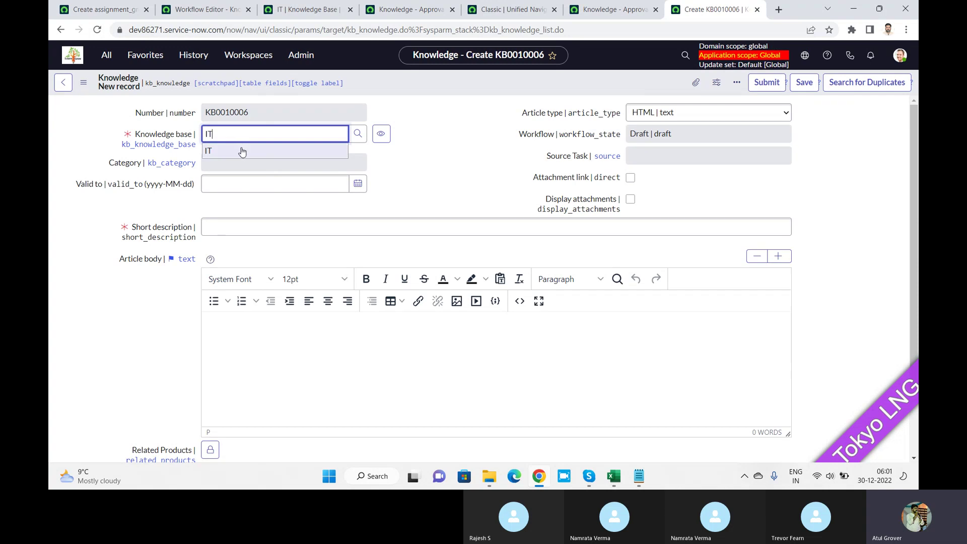
click(242, 150)
drag(303, 183, 61, 175)
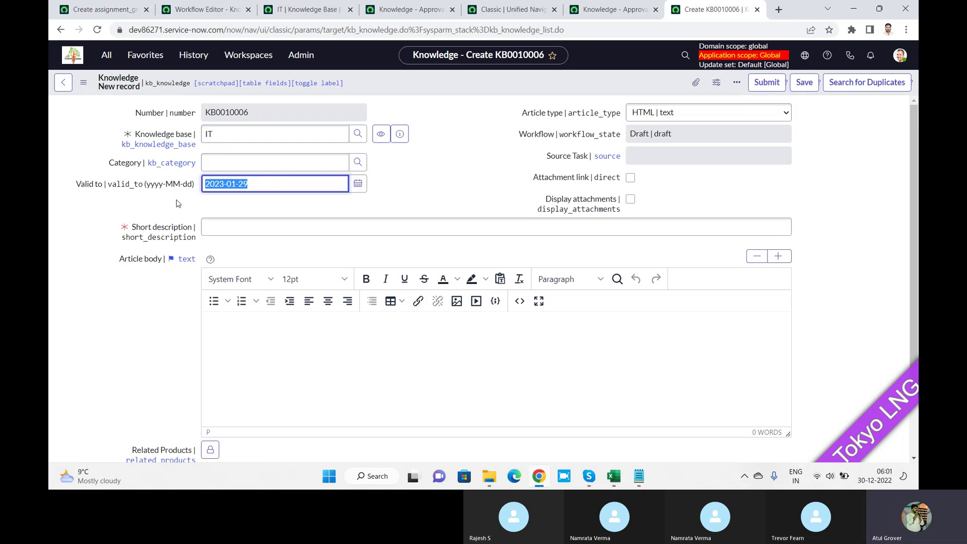
- Add a top-level category named LNG Training in the article's category picker
click(246, 166)
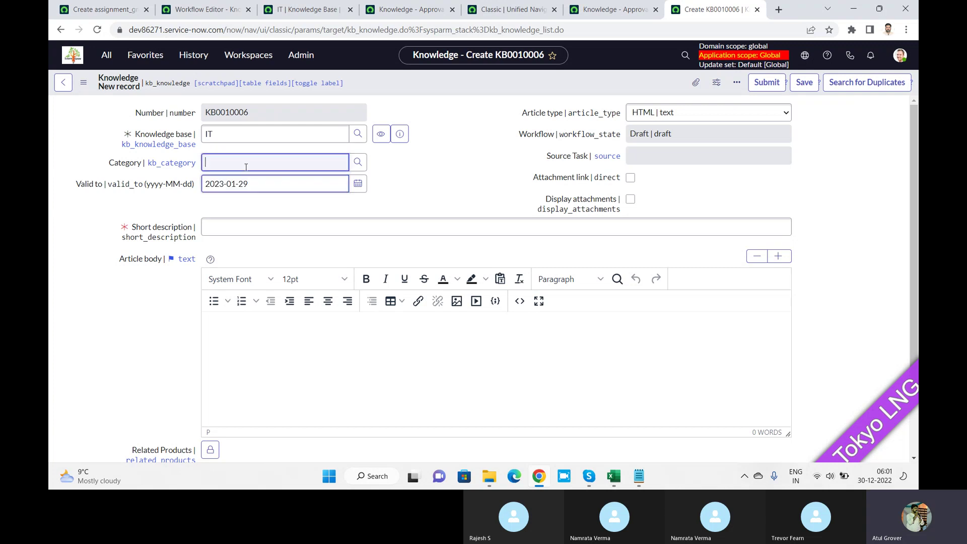
click(357, 164)
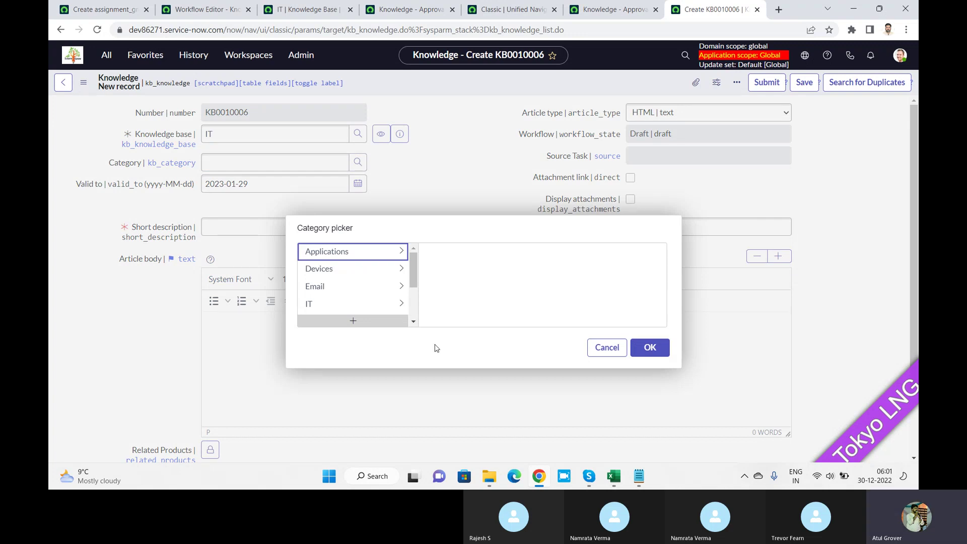
click(352, 320)
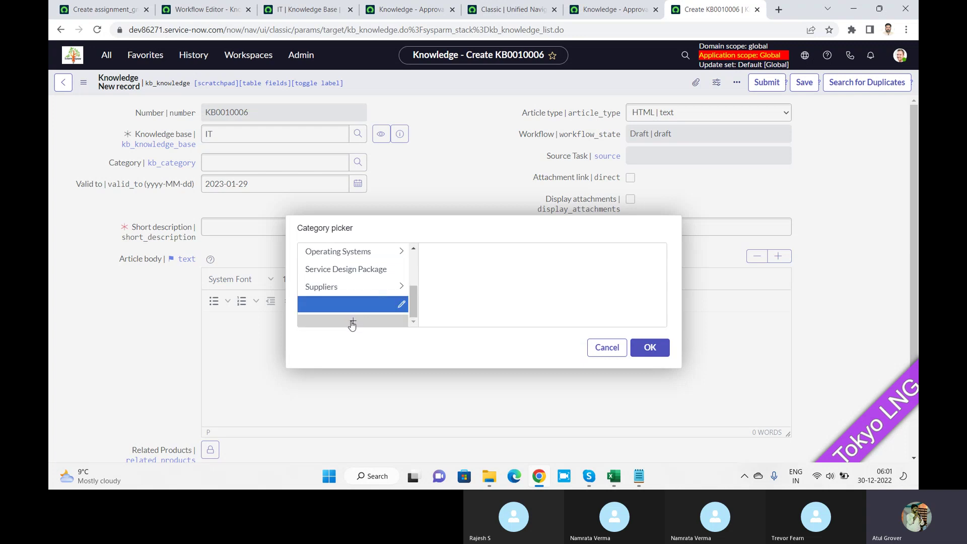
text(New)
key(BackSpace)
key(BackSpace)
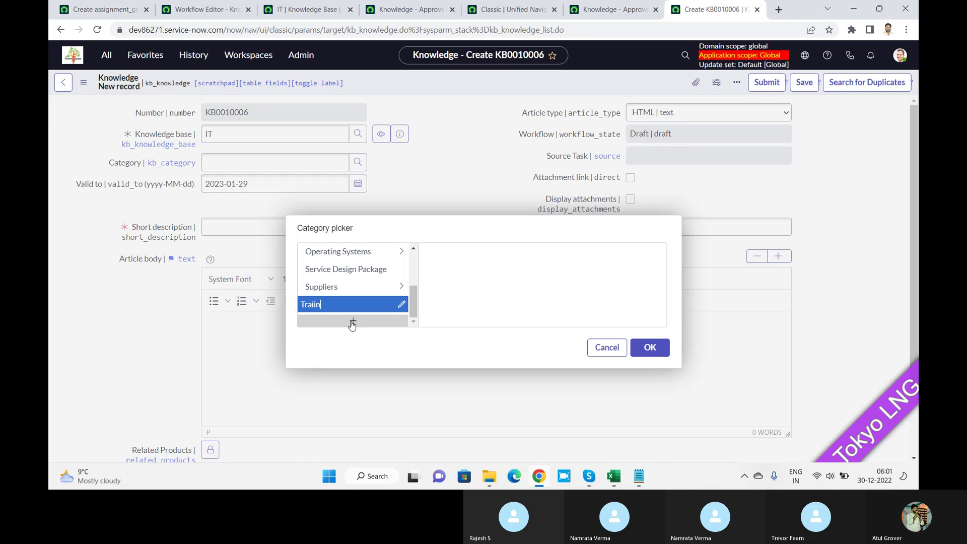
key(BackSpace)
text(LNG Tra)
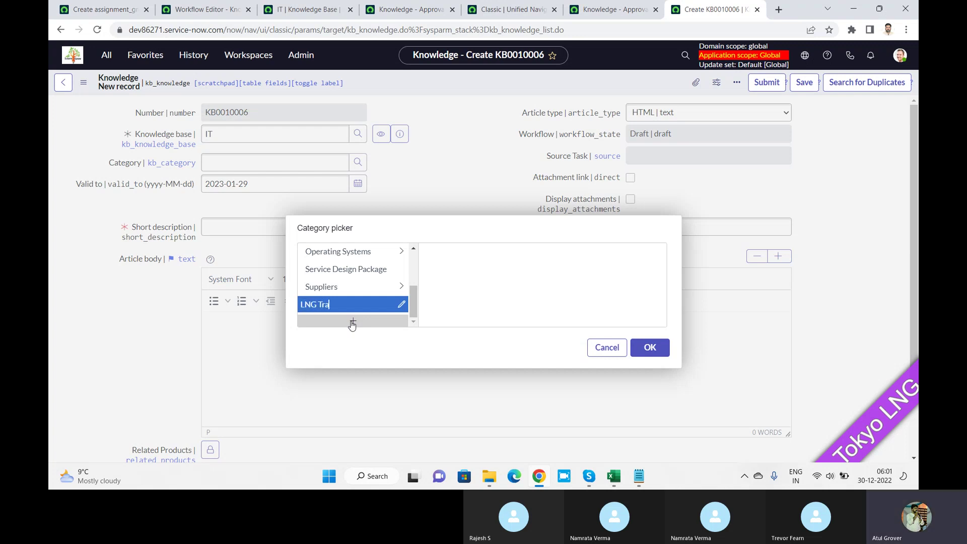
text(ining)
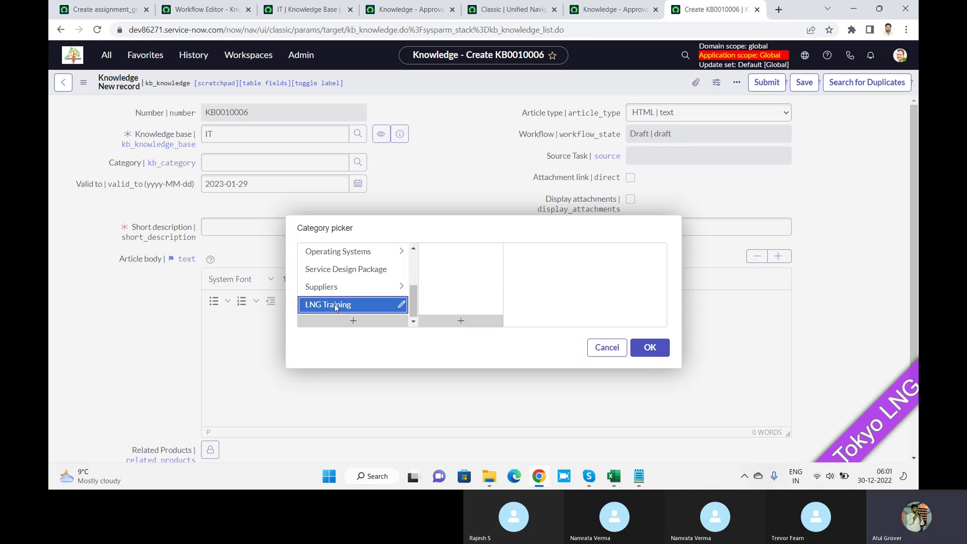
- Add a Functional subcategory under LNG Training
click(456, 322)
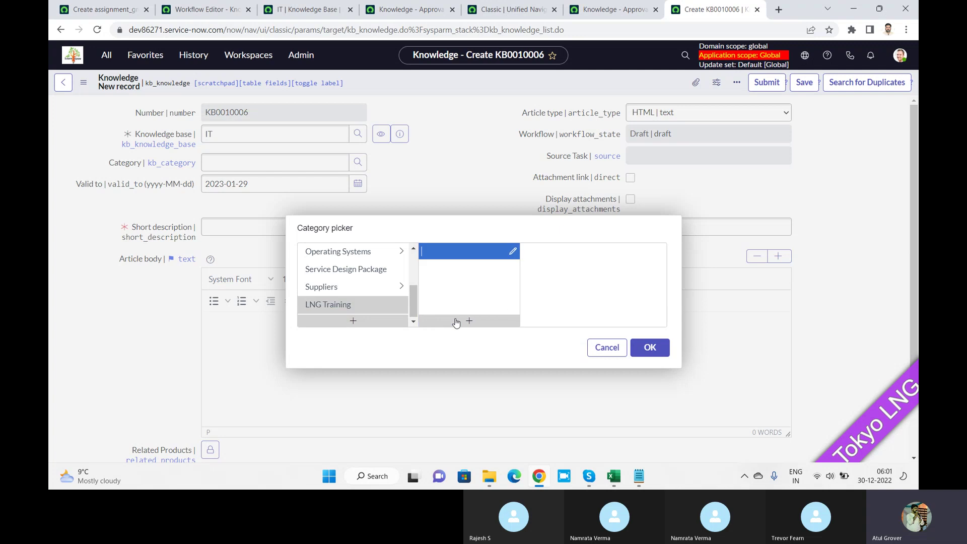
text(Funct)
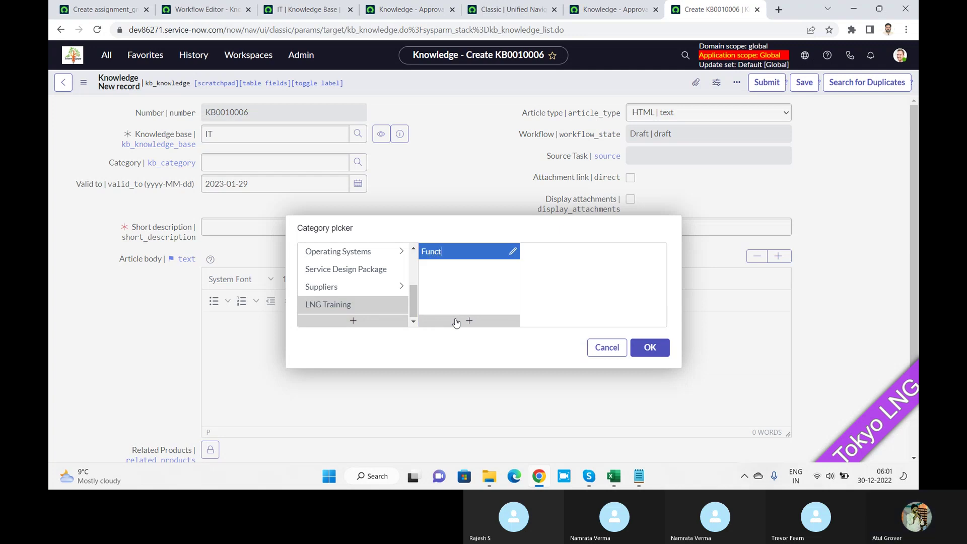
text(ional)
click(564, 310)
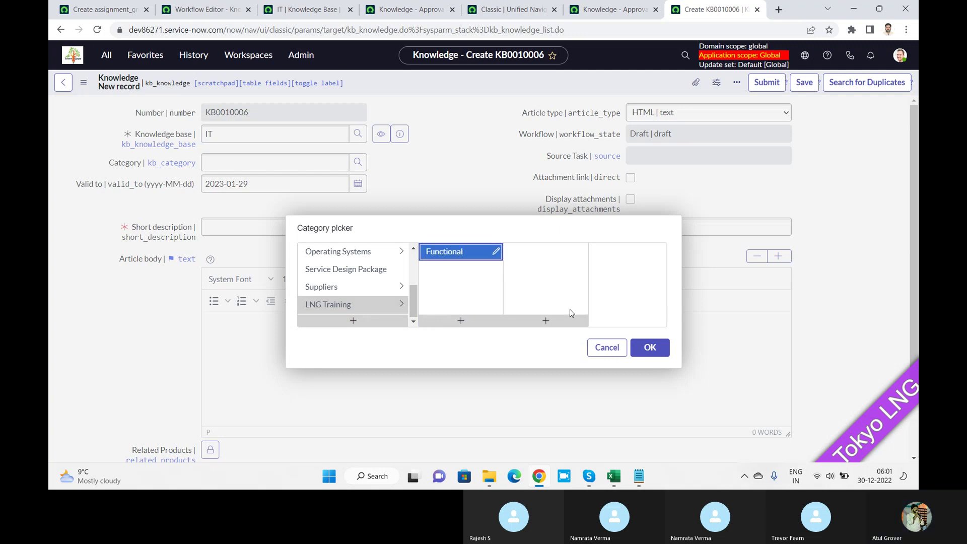
- Add an SN subcategory under Functional and assign it as the article's category
click(563, 321)
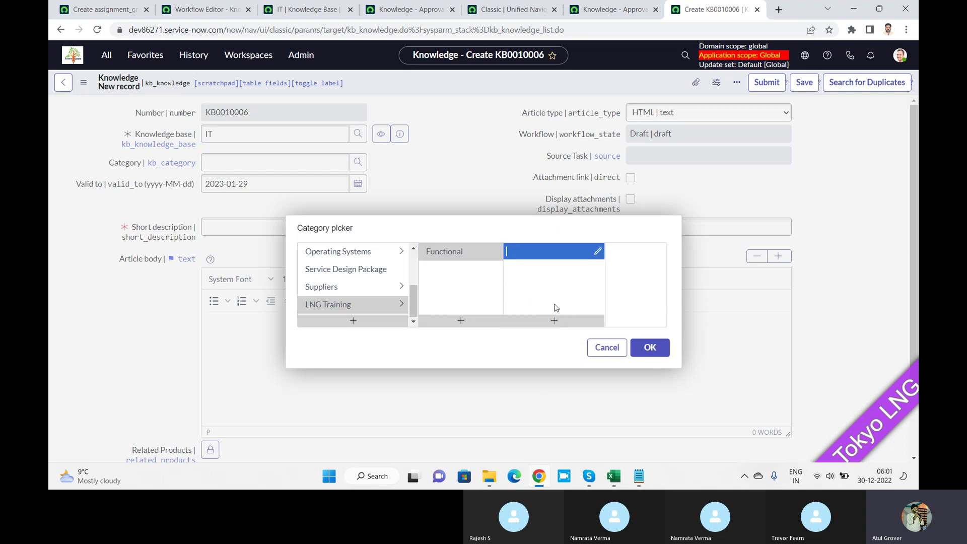
text(SN)
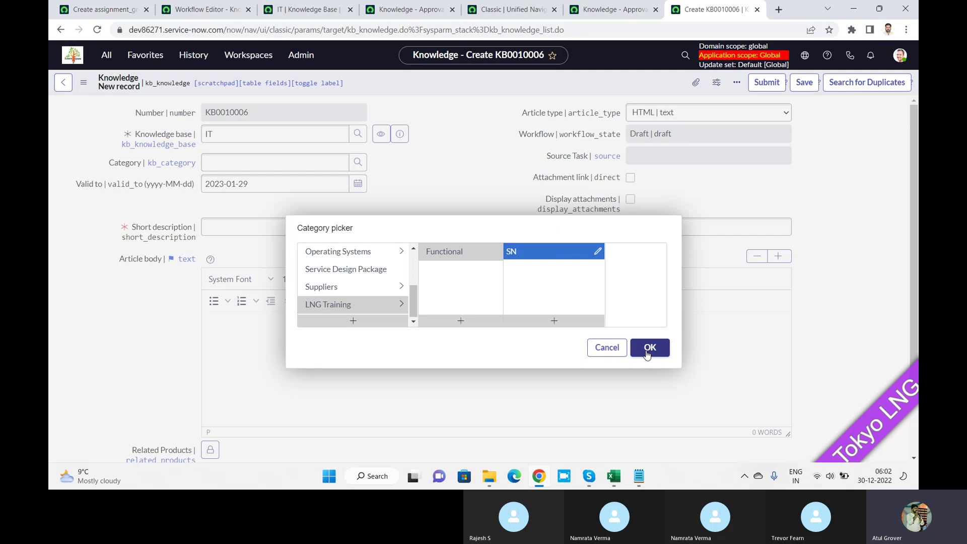
click(584, 326)
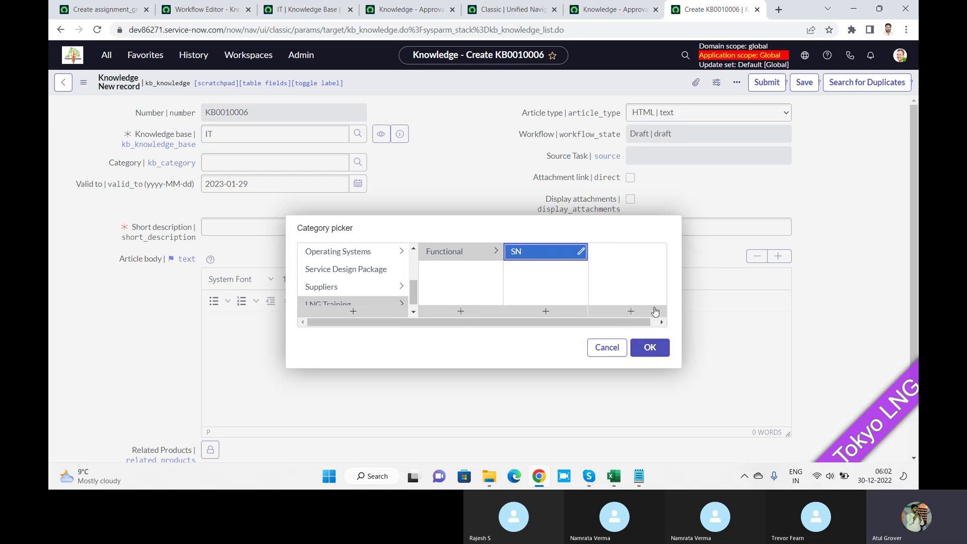
drag(626, 324, 631, 323)
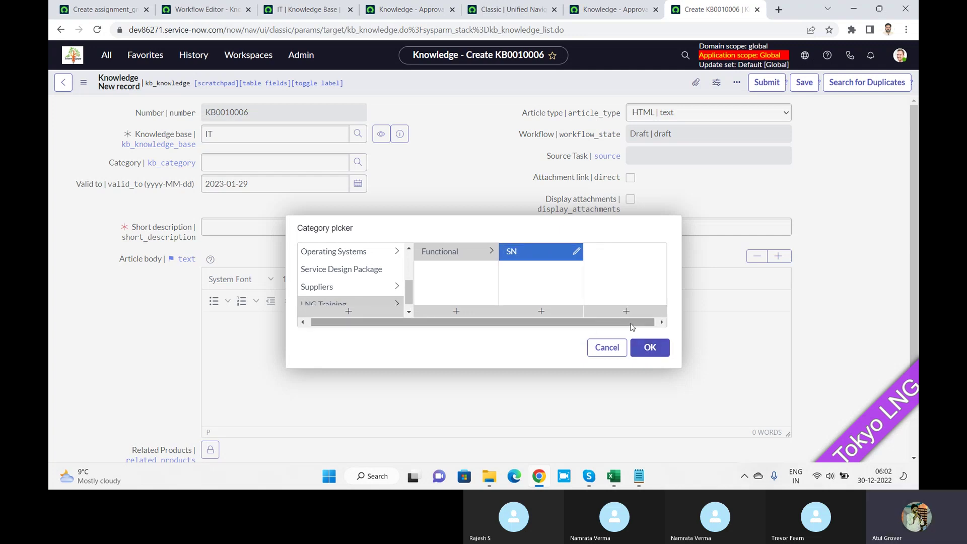
click(649, 346)
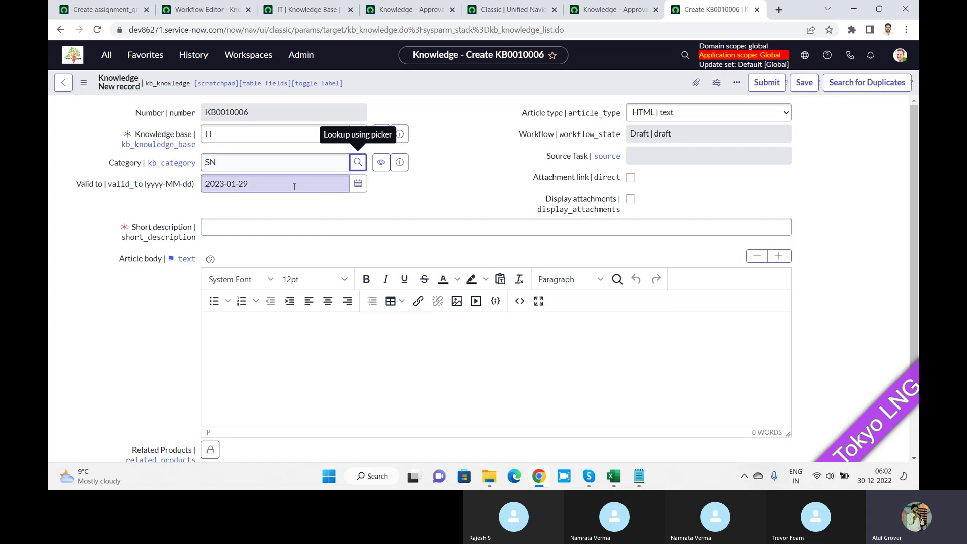
- Fill in the article's Short description as "afadas" and its Article body as "Zzas"
click(255, 228)
text(afadas)
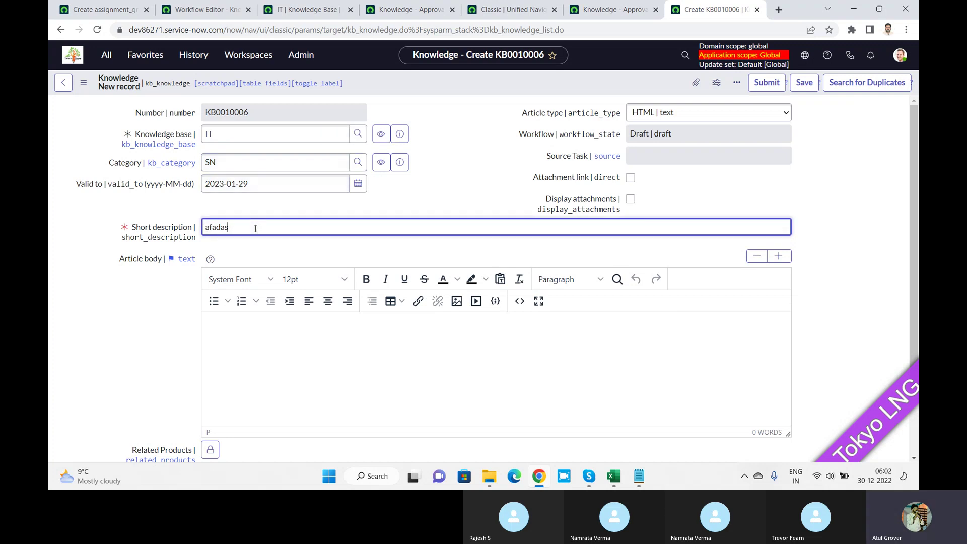
click(252, 321)
text(Zzas)
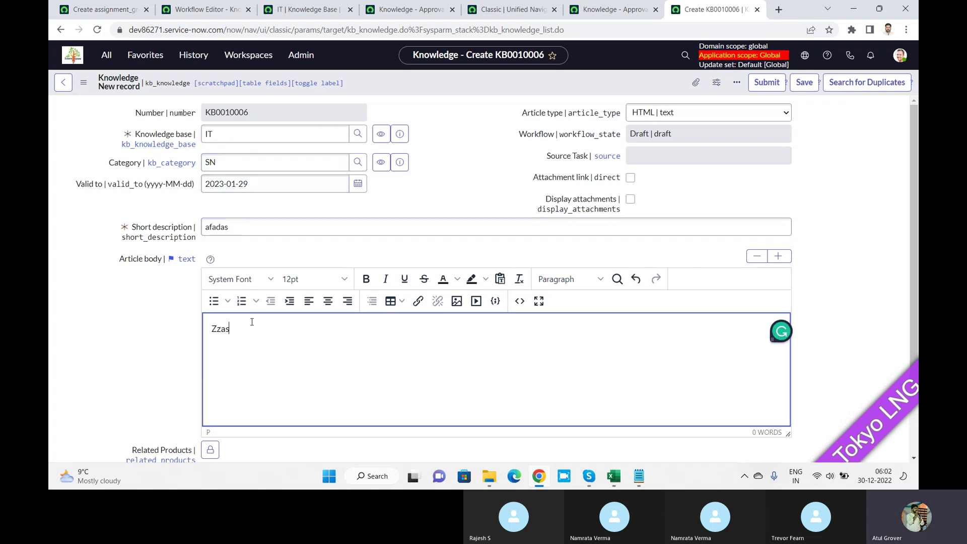
scroll(912, 136, down, 3)
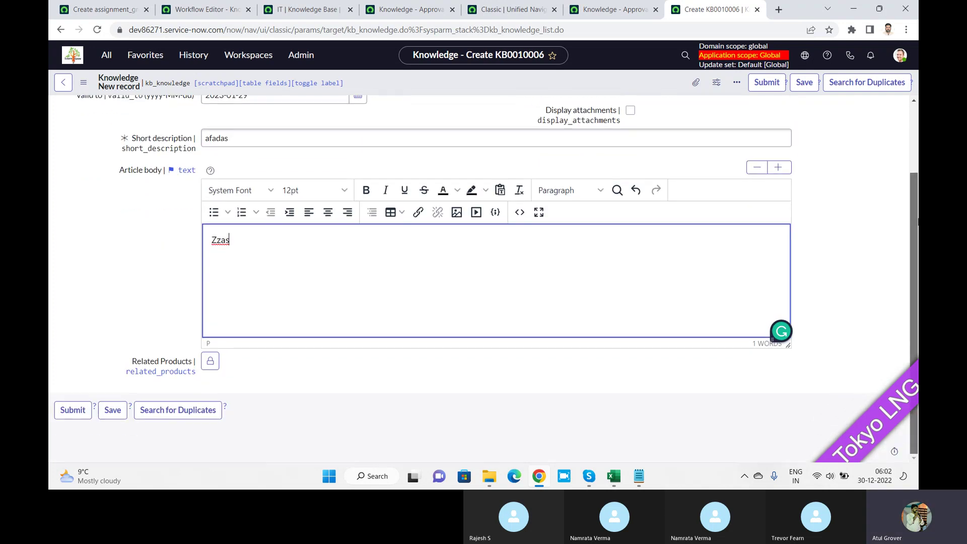
scroll(554, 302, up, 1)
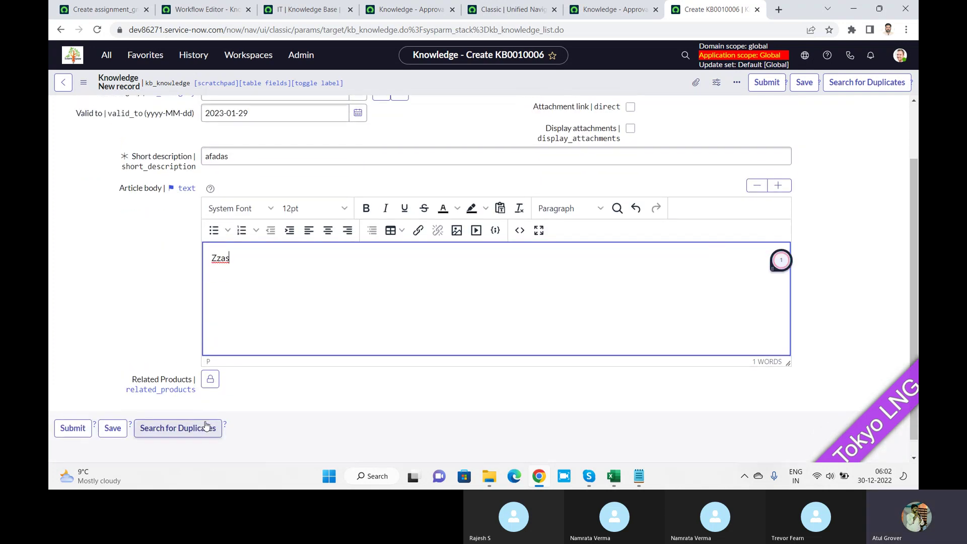
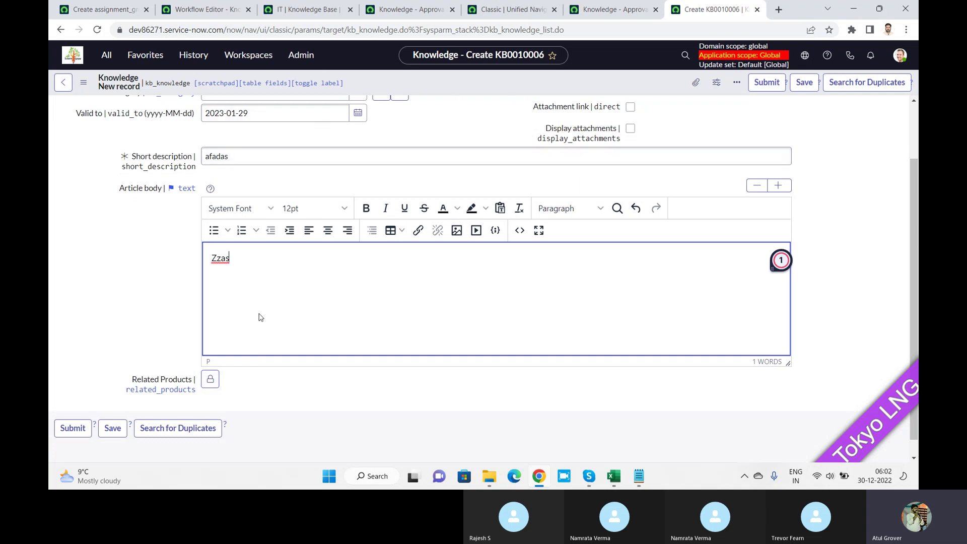
- Unlock the Related Products field, look up the available products with a wildcard, and clear the lookup entry
click(213, 382)
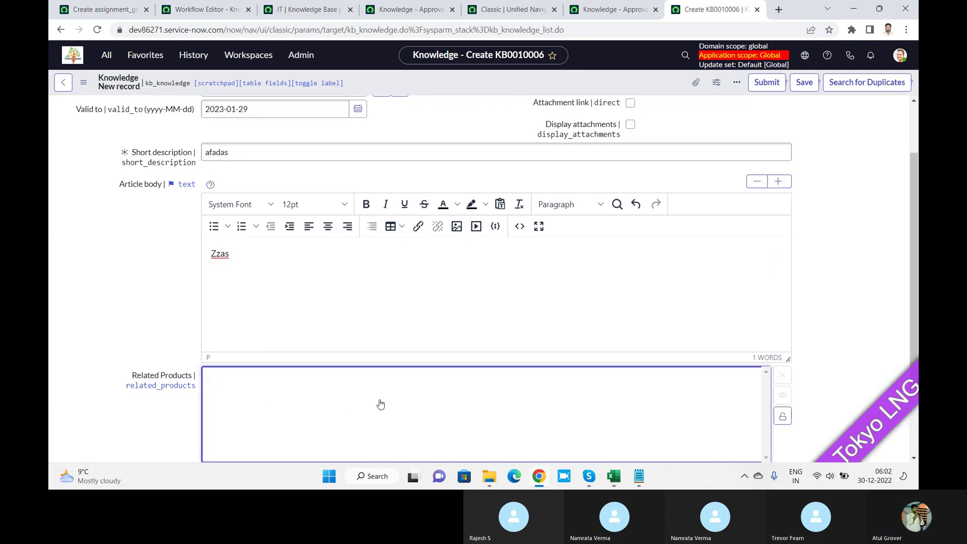
scroll(380, 405, down, 2)
click(330, 403)
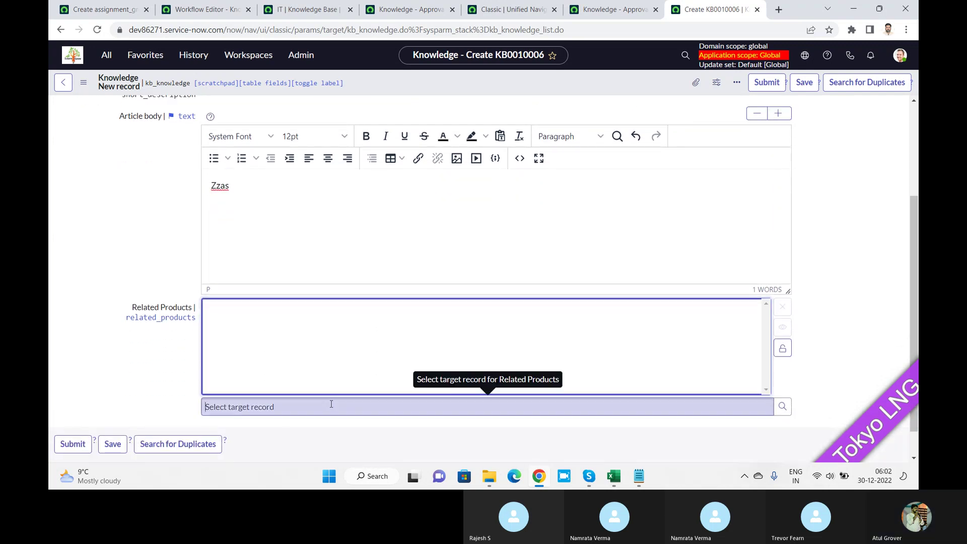
text(*)
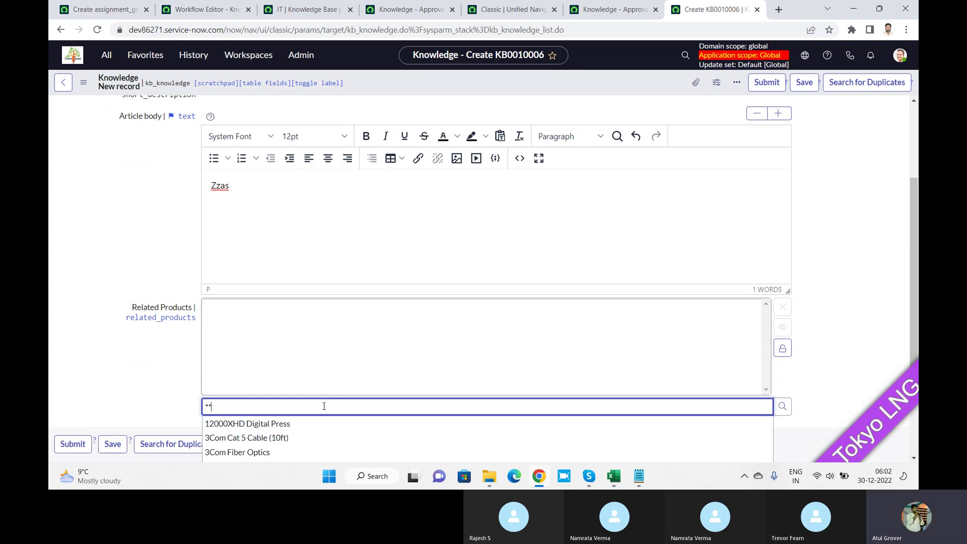
click(140, 392)
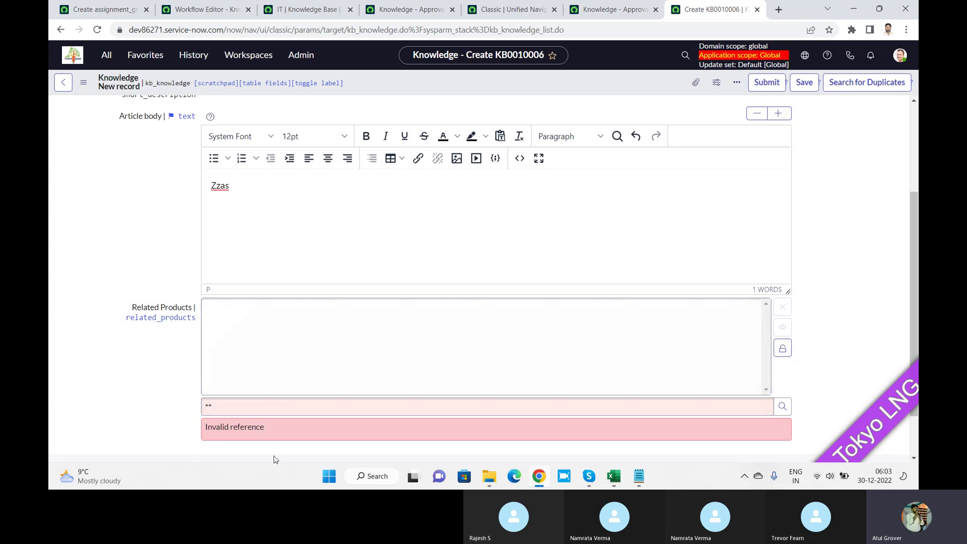
click(227, 411)
key(BackSpace)
key(BackSpace)
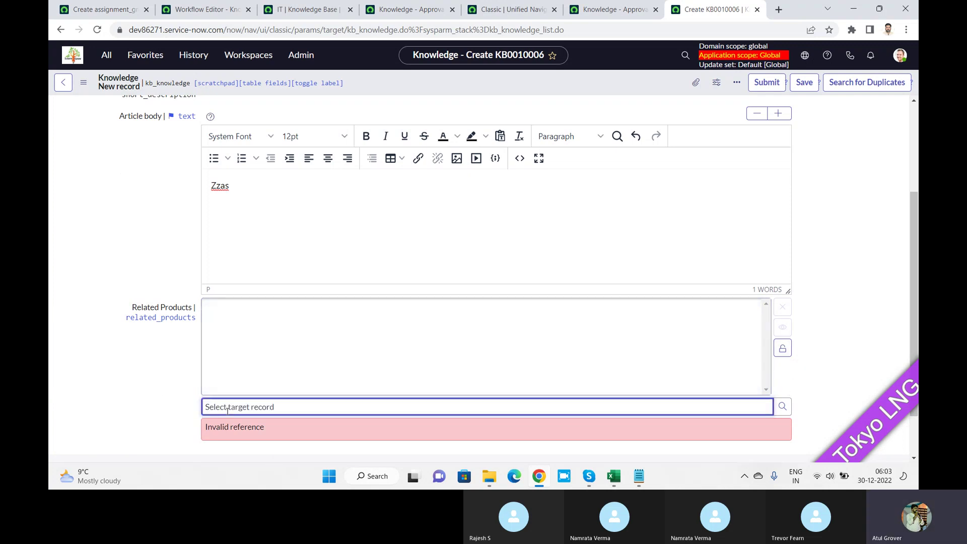
click(848, 243)
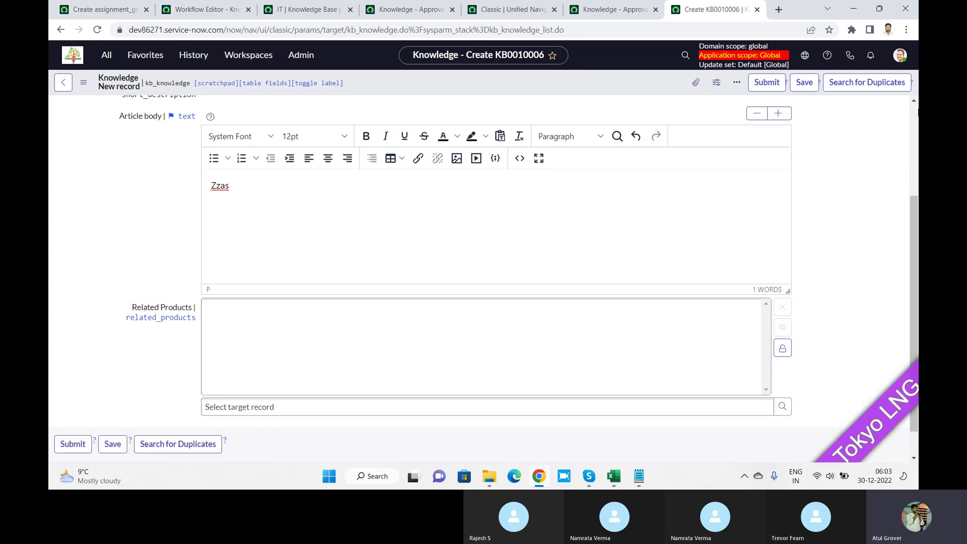
- Save the new IT knowledge article and publish it
scroll(916, 121, up, 3)
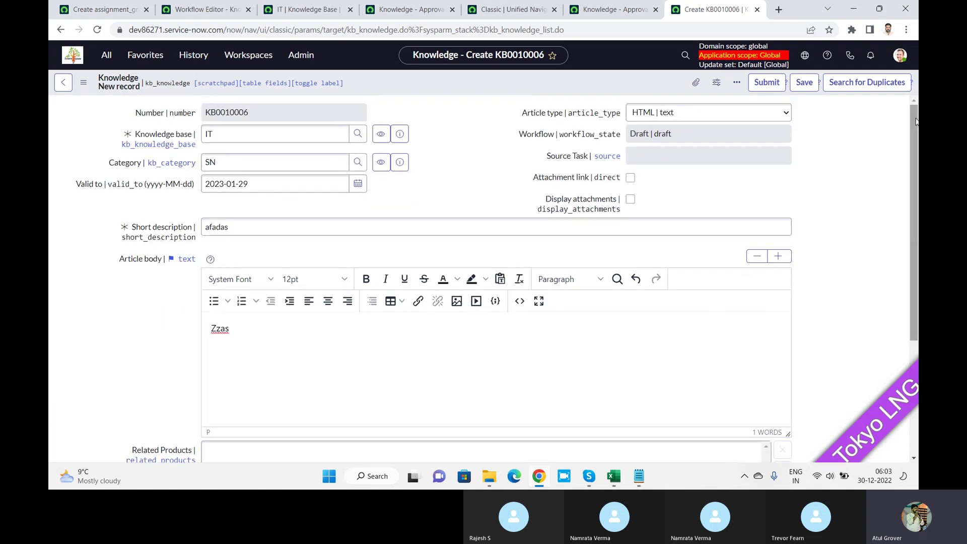
click(804, 83)
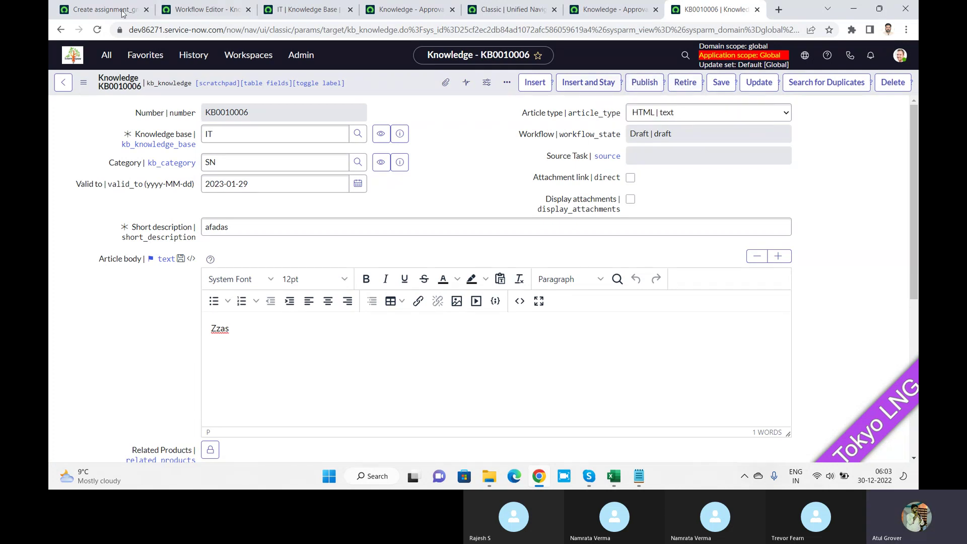
click(322, 10)
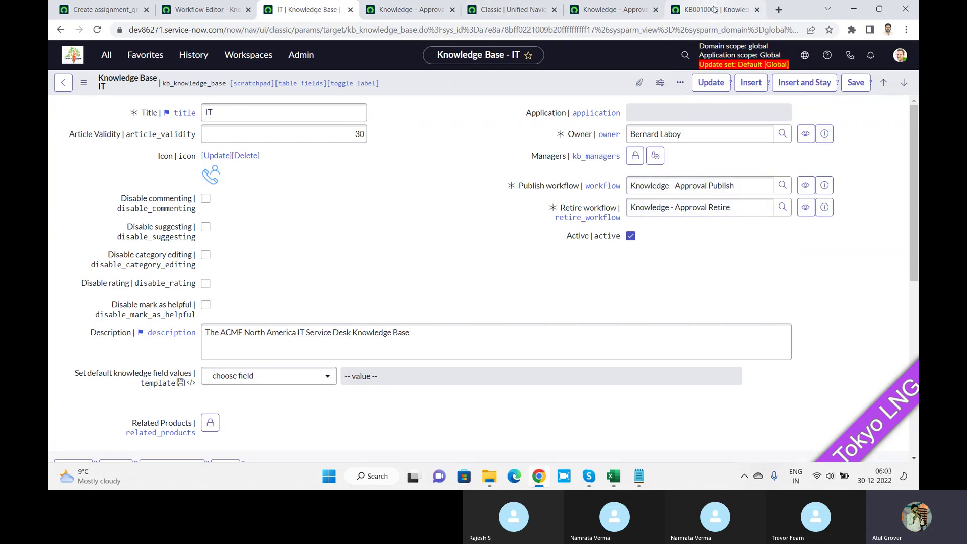
click(714, 9)
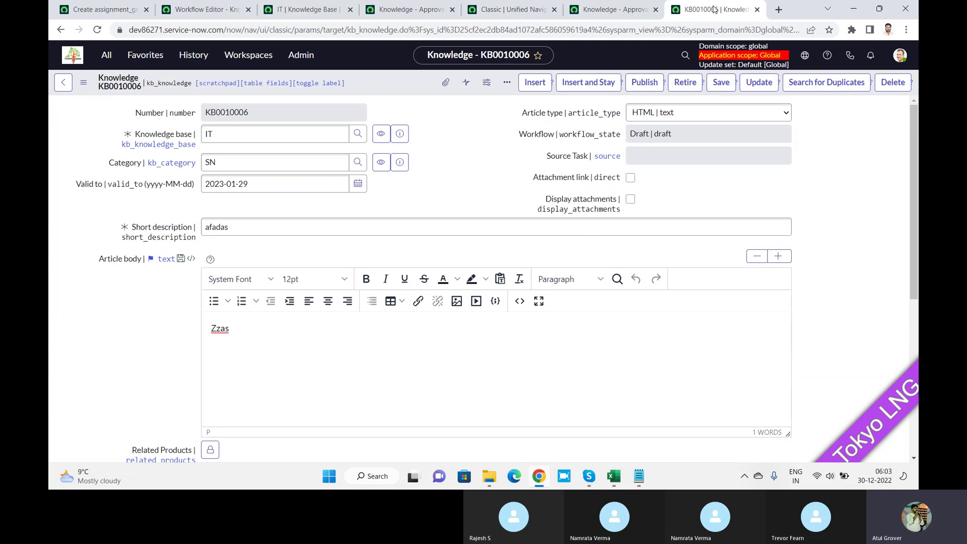
click(648, 88)
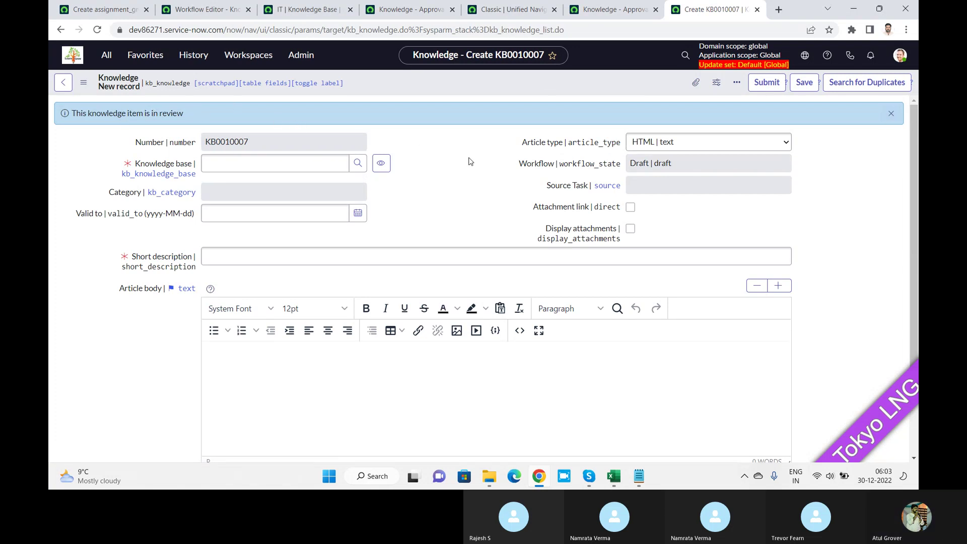
scroll(469, 161, down, 3)
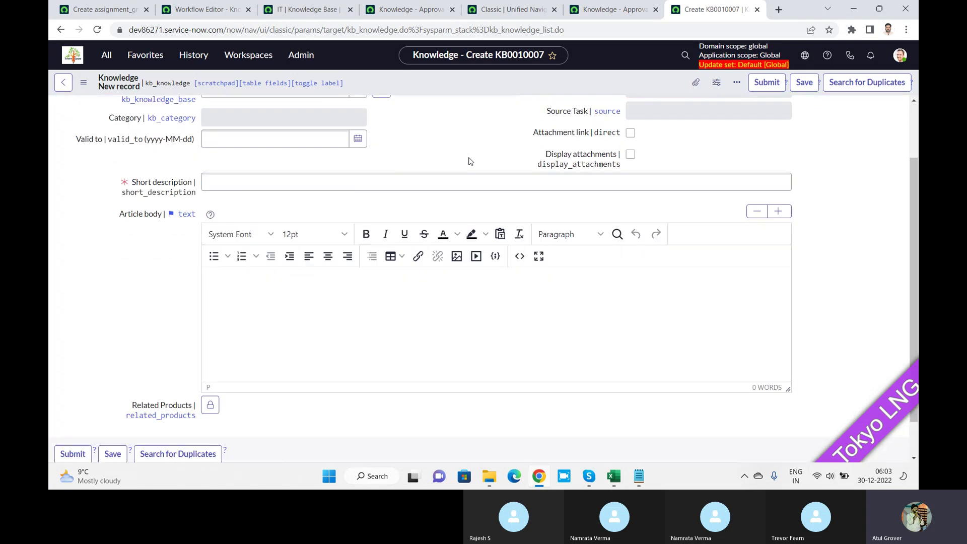
scroll(469, 161, up, 3)
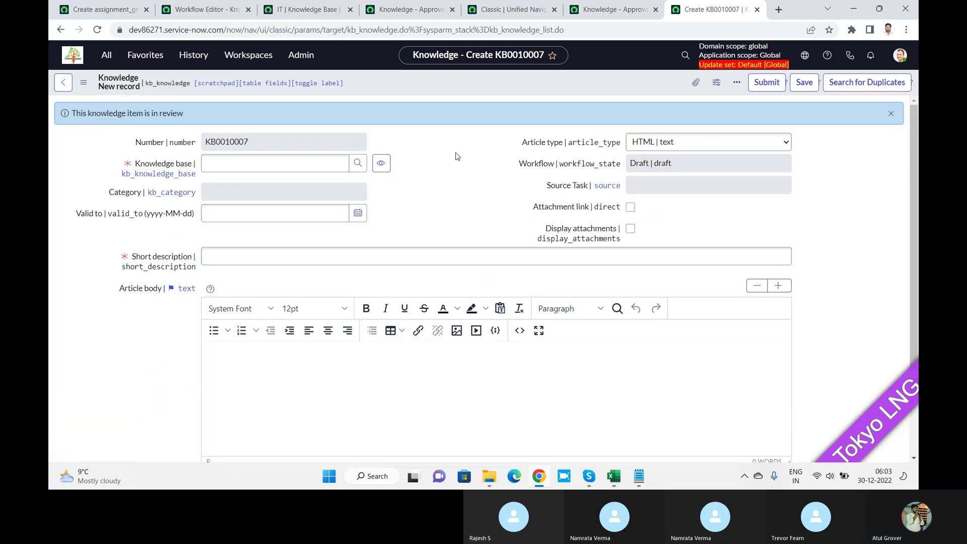
- Open the list of all knowledge articles and show its filter conditions
click(109, 59)
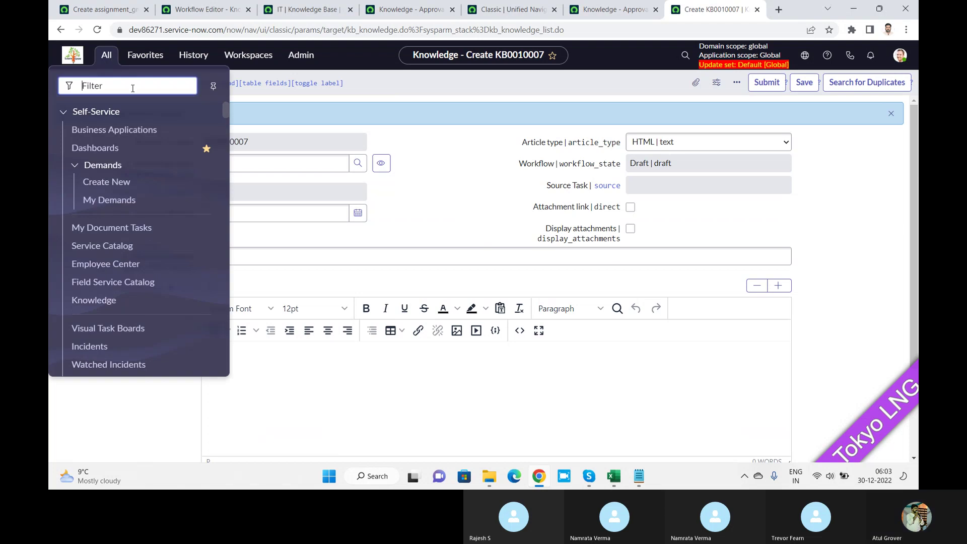
text(knolwd)
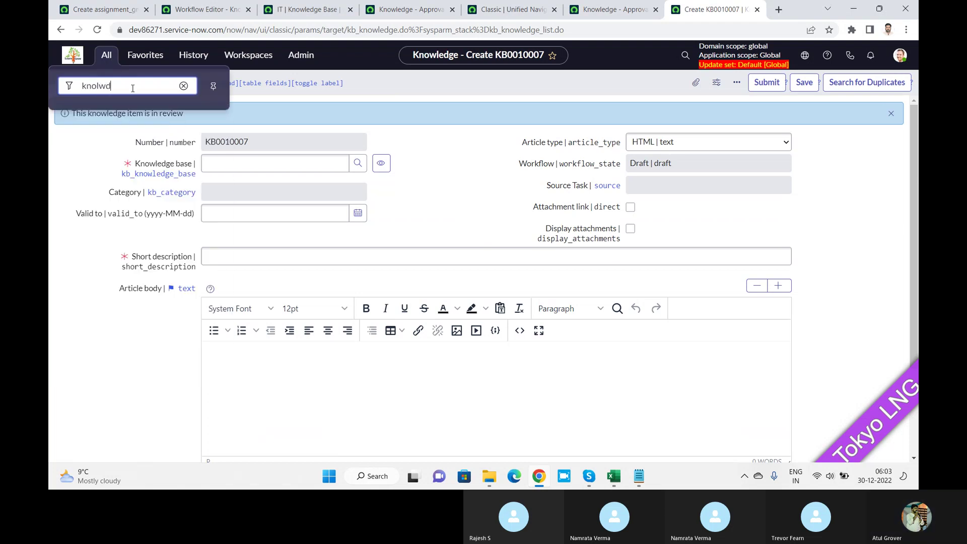
key(BackSpace)
key(BackSpace)
key(BackSpace)
text(wledge)
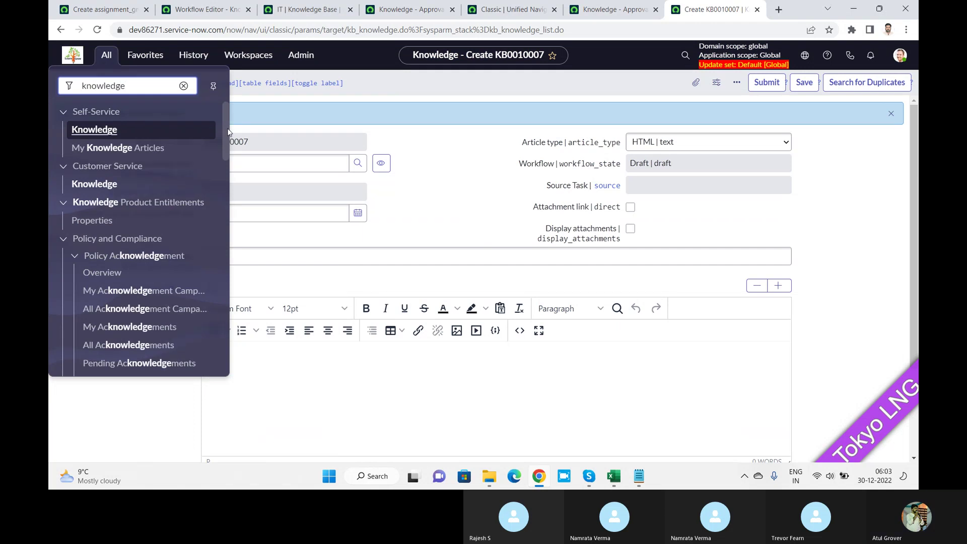
drag(228, 131, 234, 205)
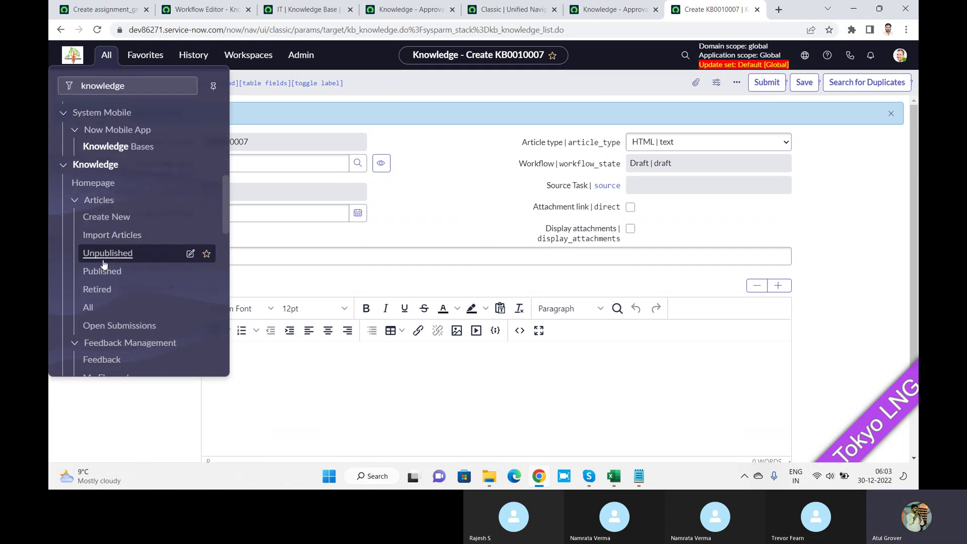
click(97, 306)
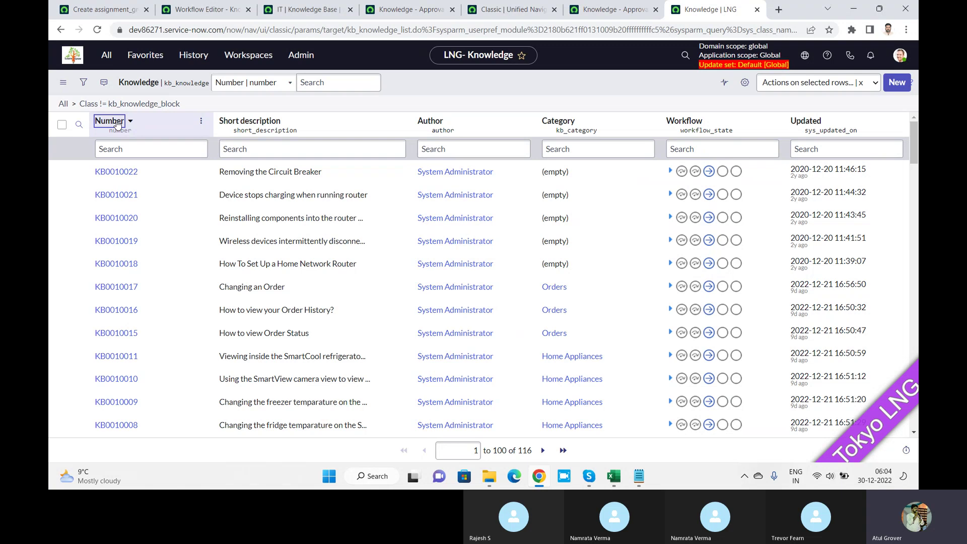
click(117, 122)
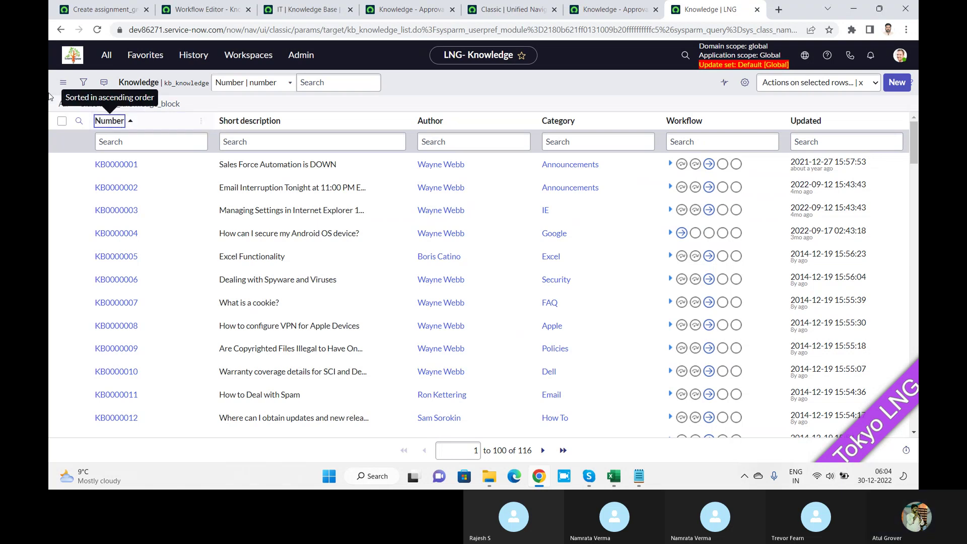
click(84, 86)
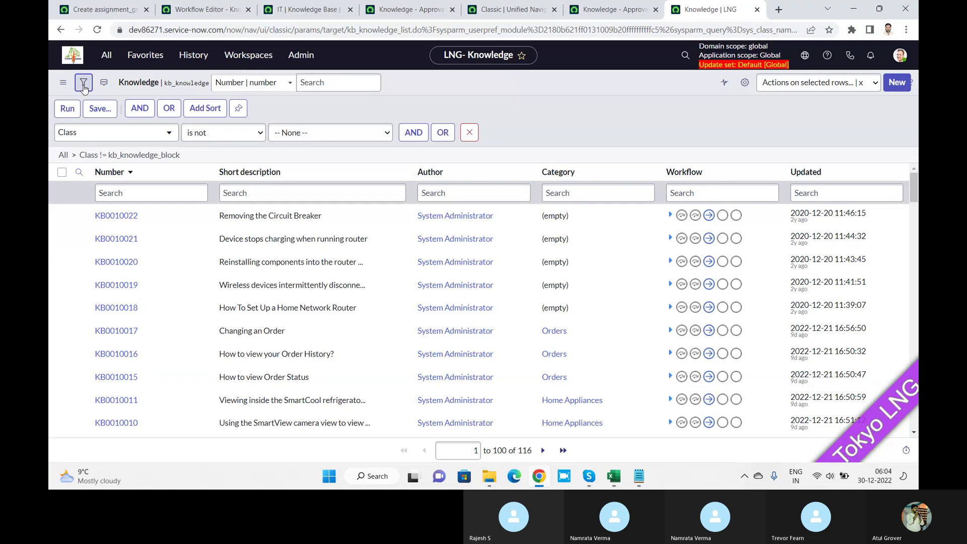
click(125, 140)
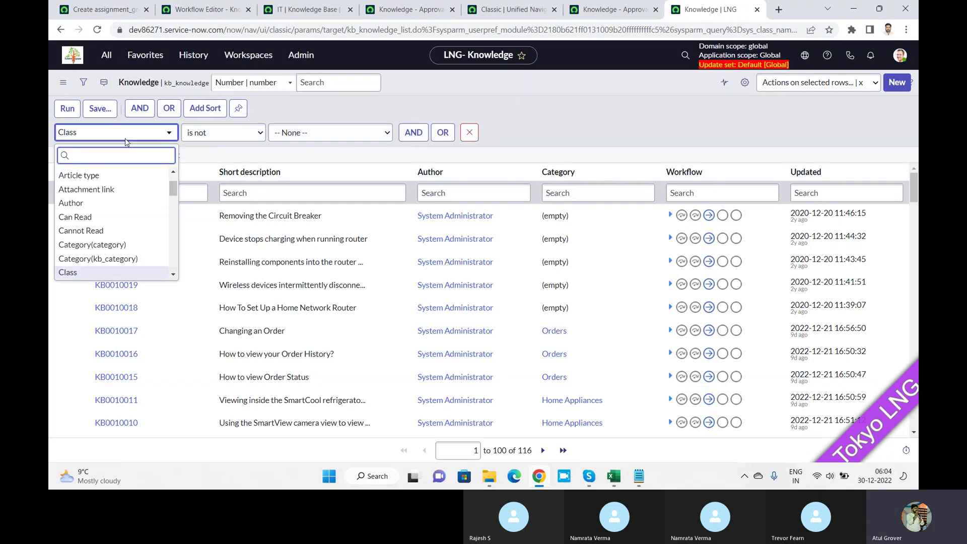
text(cate)
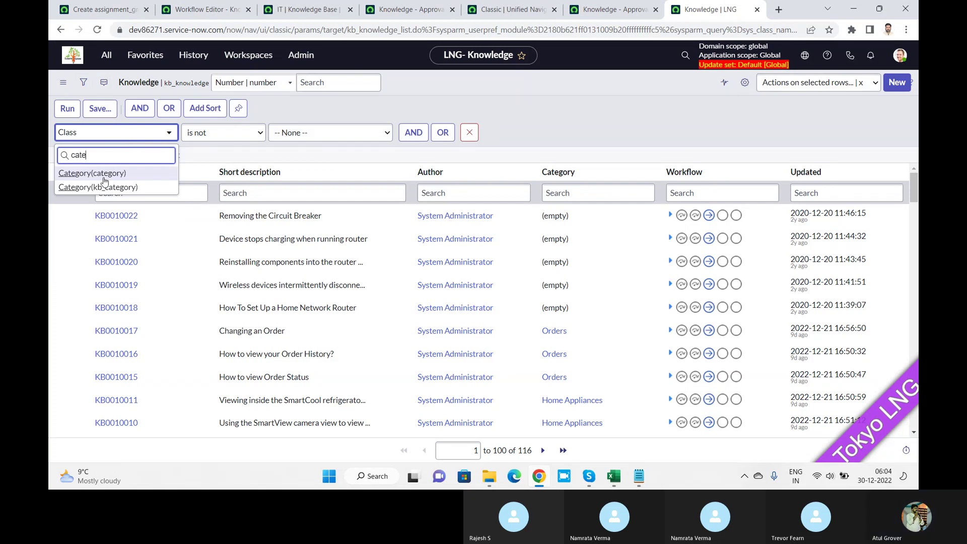
click(103, 174)
click(292, 134)
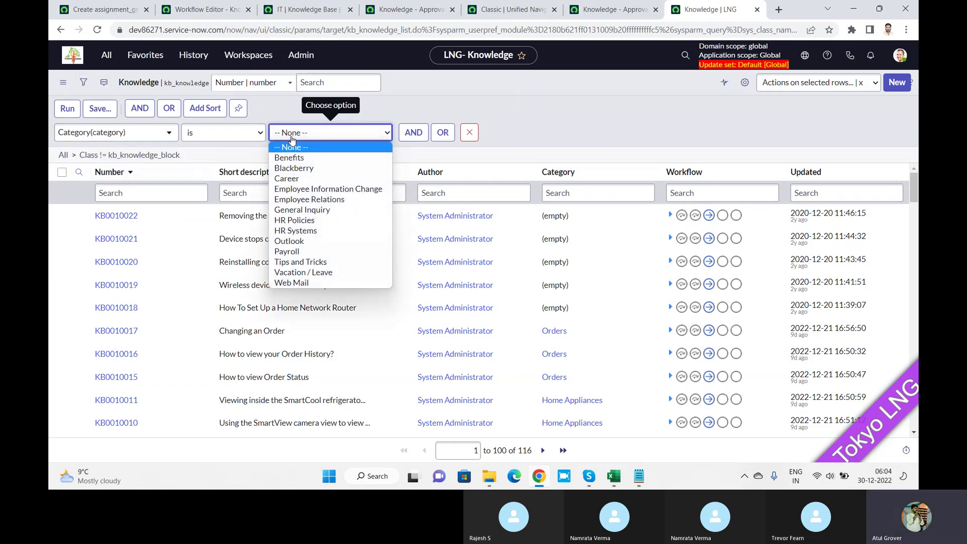
- Filter the knowledge list to articles whose Category(kb_category) is LNG Training
click(141, 132)
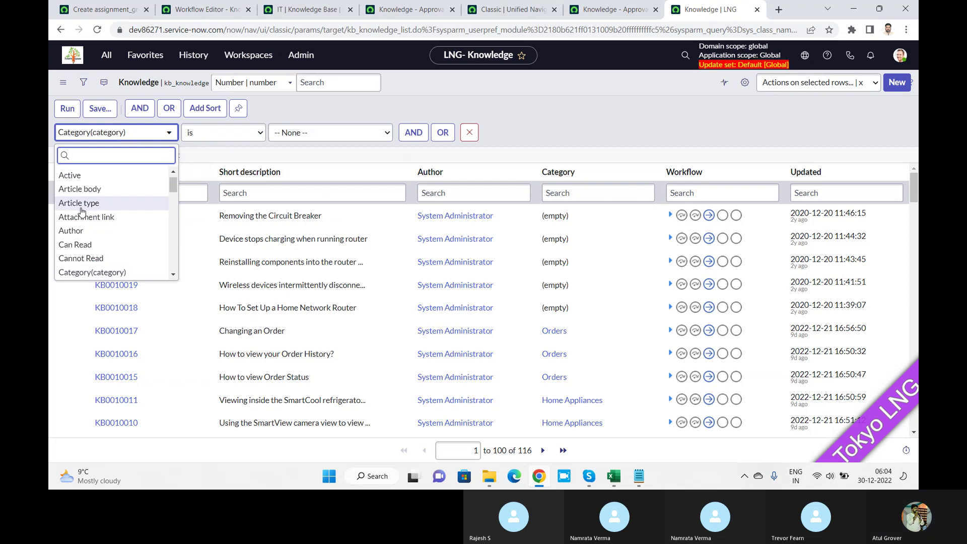
text(cate)
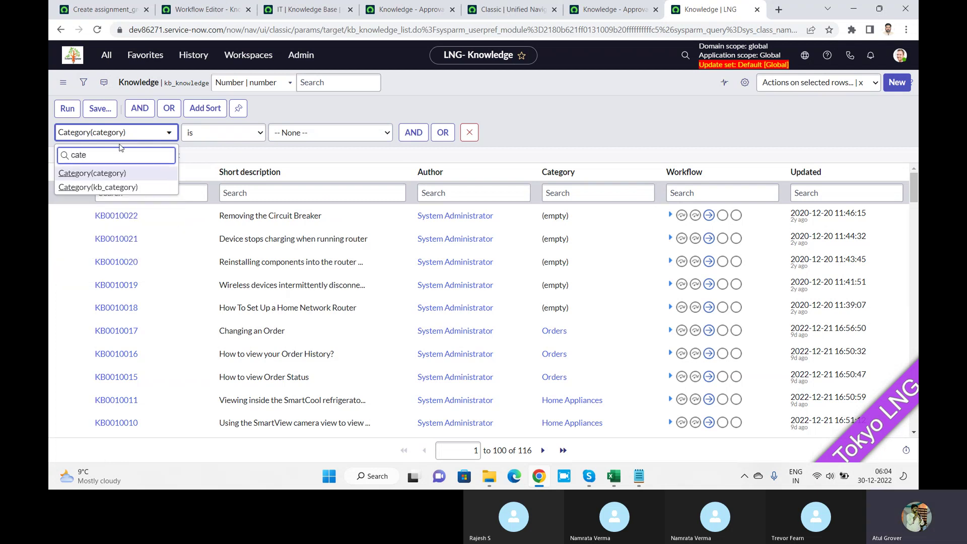
click(120, 187)
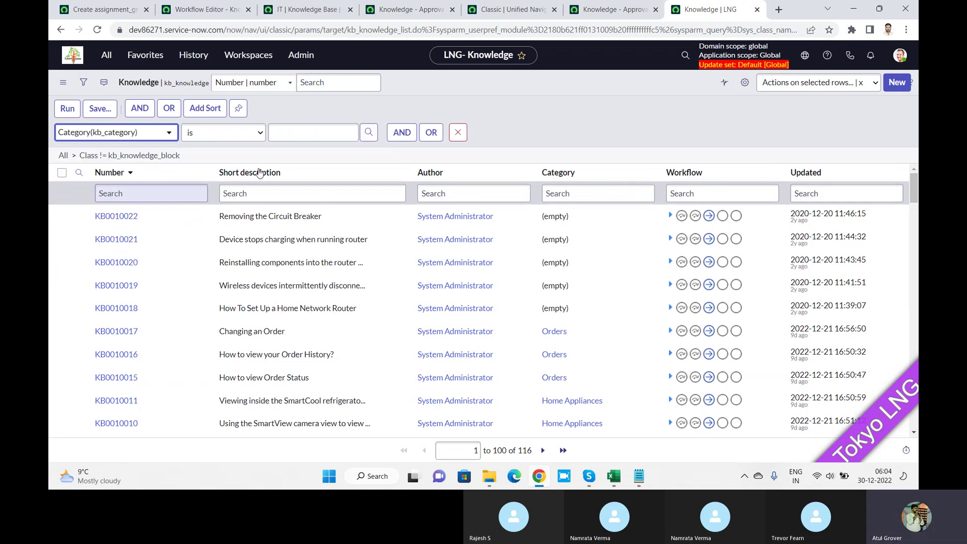
click(313, 132)
text(LNG)
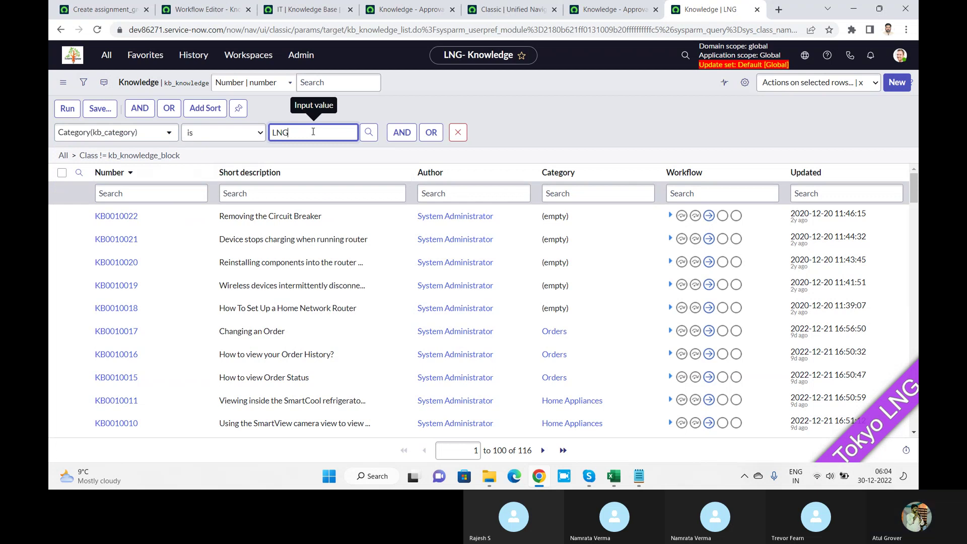
click(296, 196)
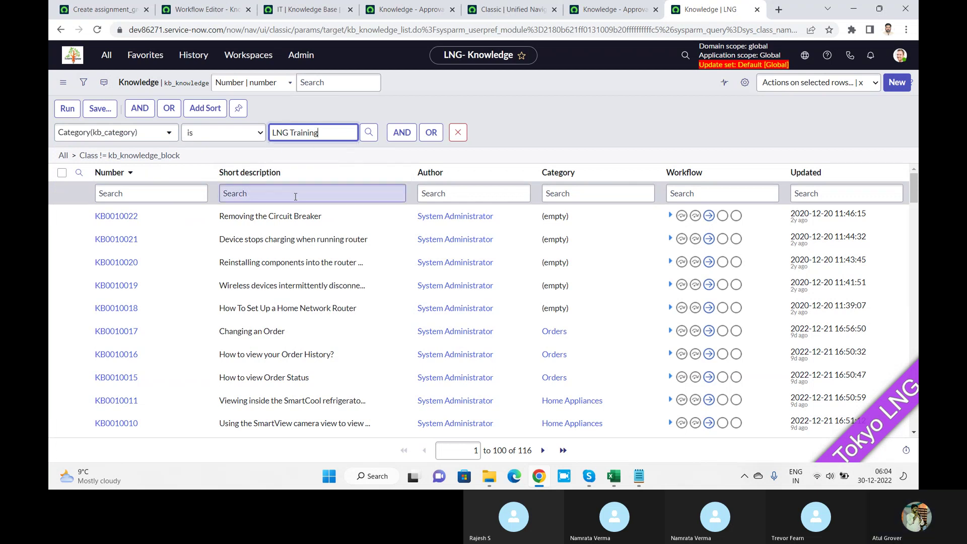
click(67, 108)
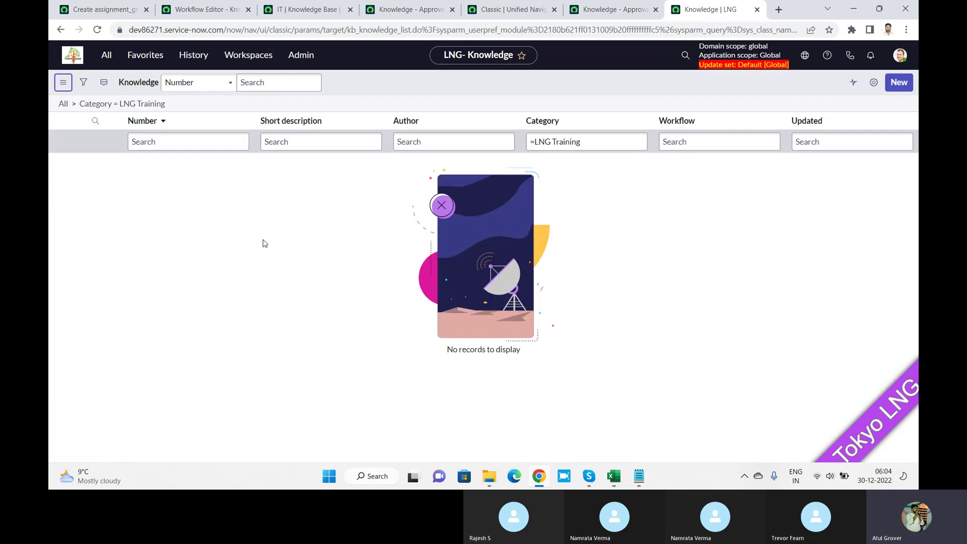
double_click(264, 243)
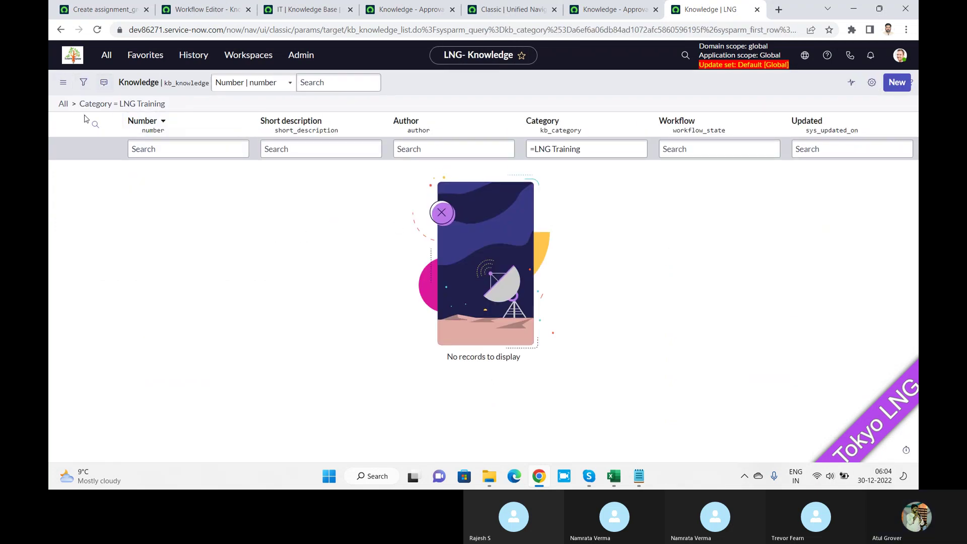
- Extend the knowledge list filter with an OR condition for Category Functional, run it, and reopen the list of all articles
click(83, 82)
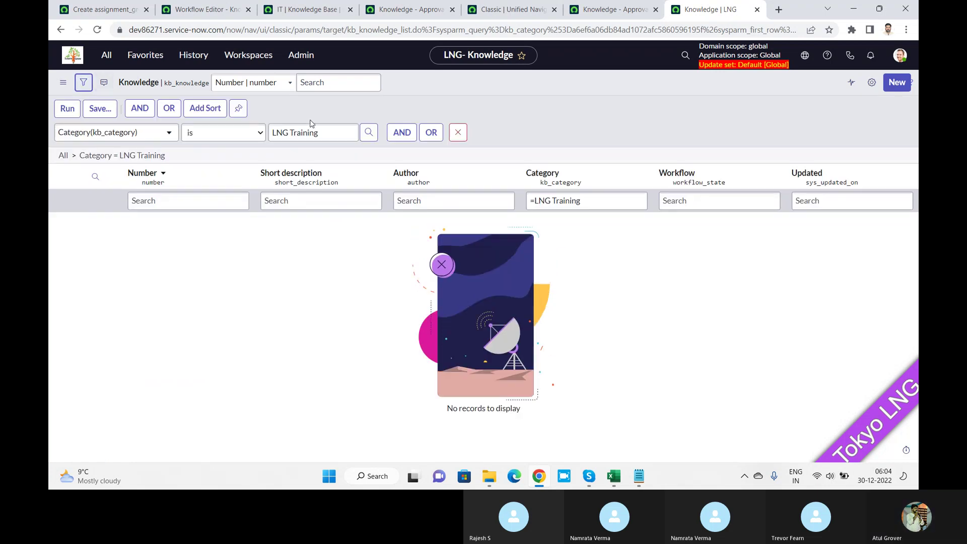
click(255, 133)
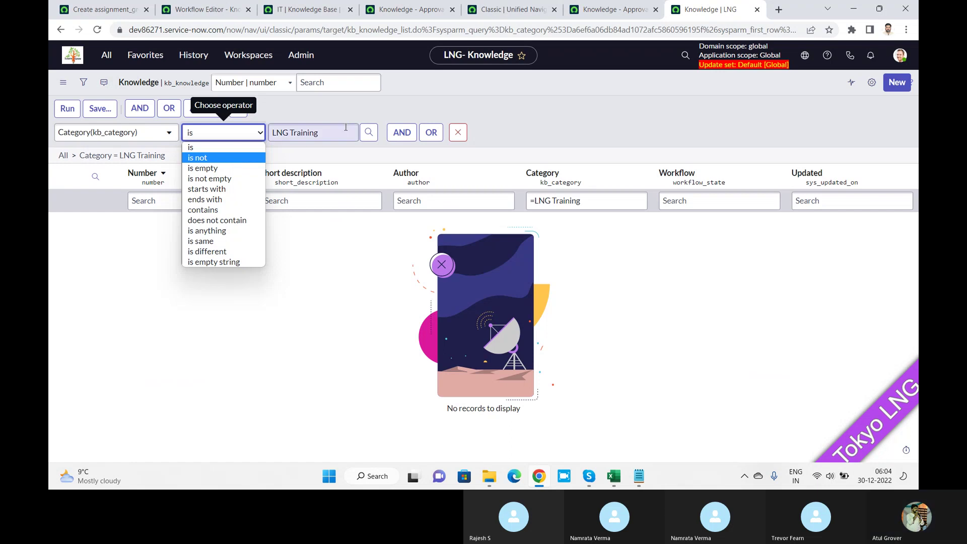
click(427, 133)
click(312, 157)
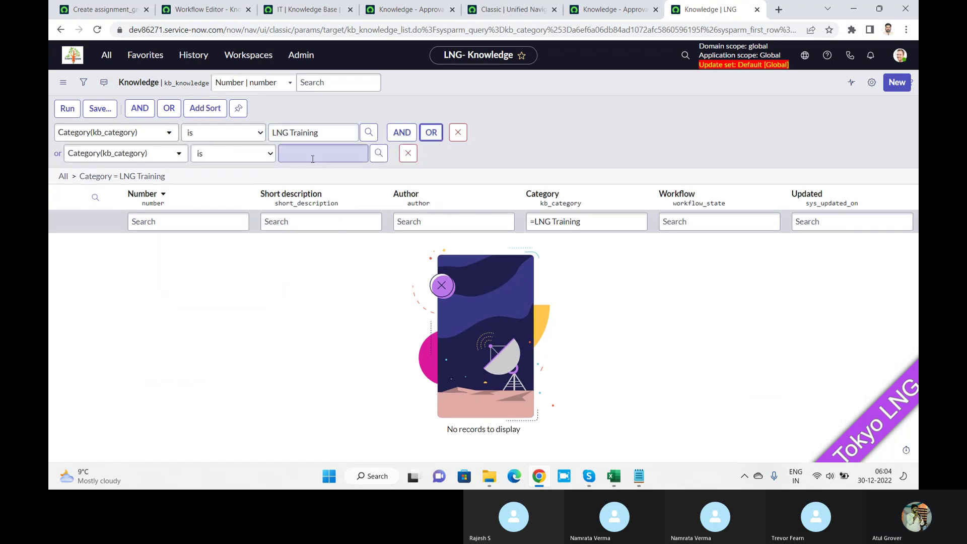
text(Functional)
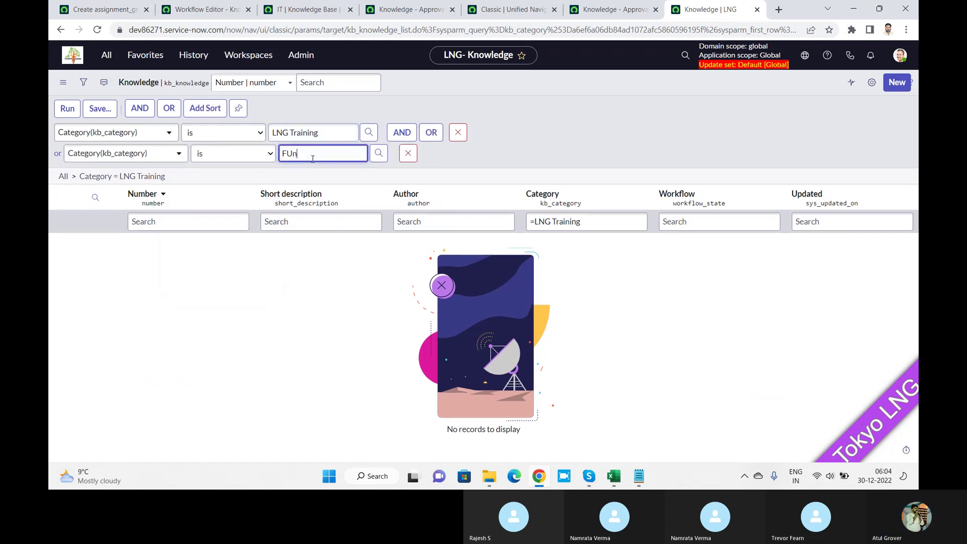
click(62, 110)
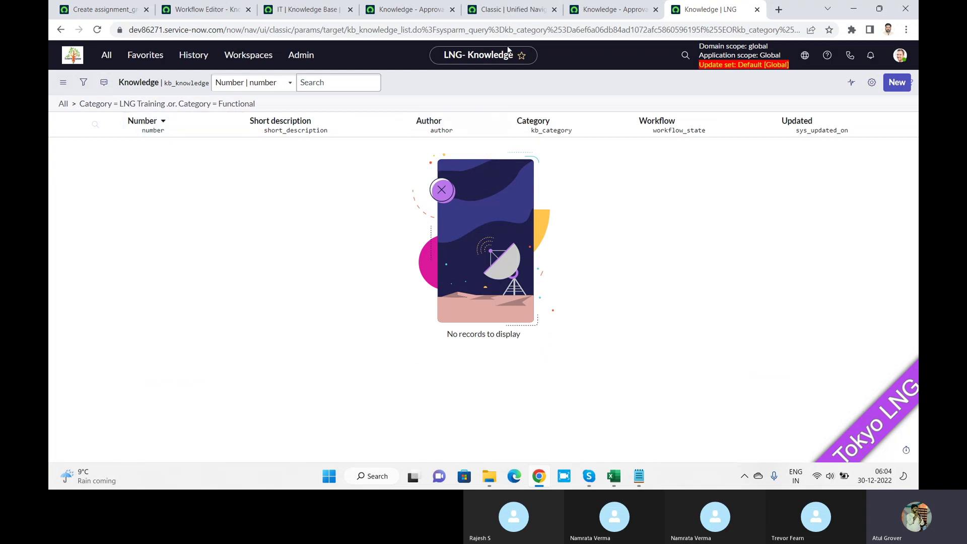
click(113, 58)
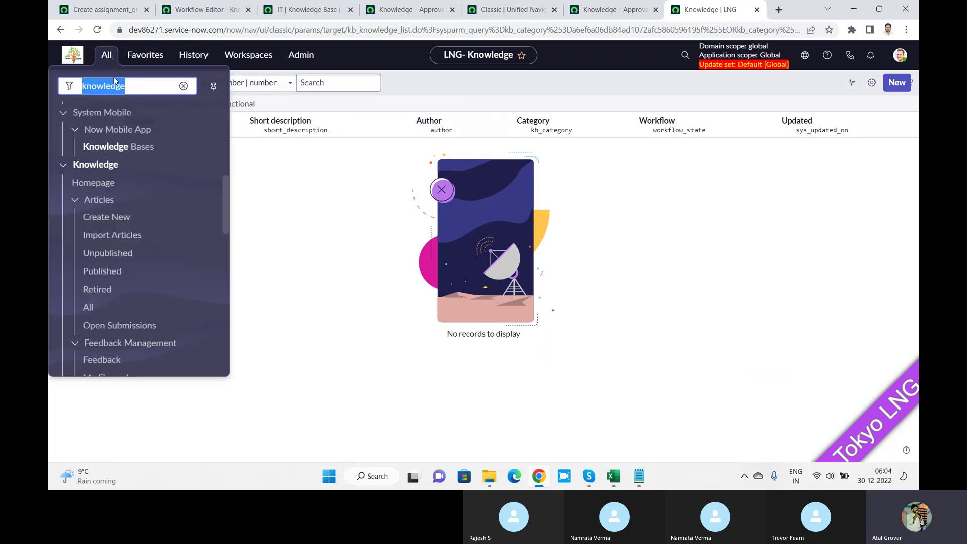
click(91, 308)
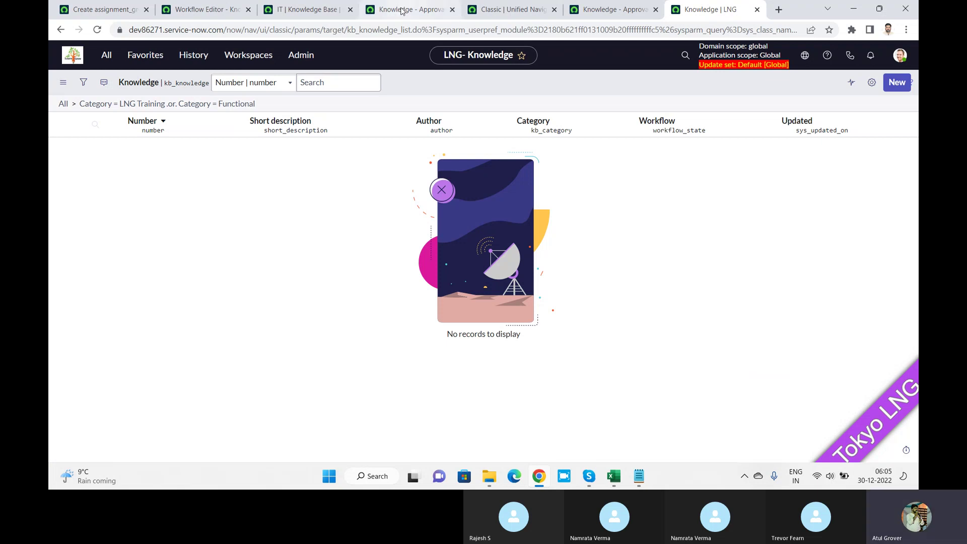
- Refresh the related Knowledge list of the IT knowledge base and open the new article described as afadas
click(317, 10)
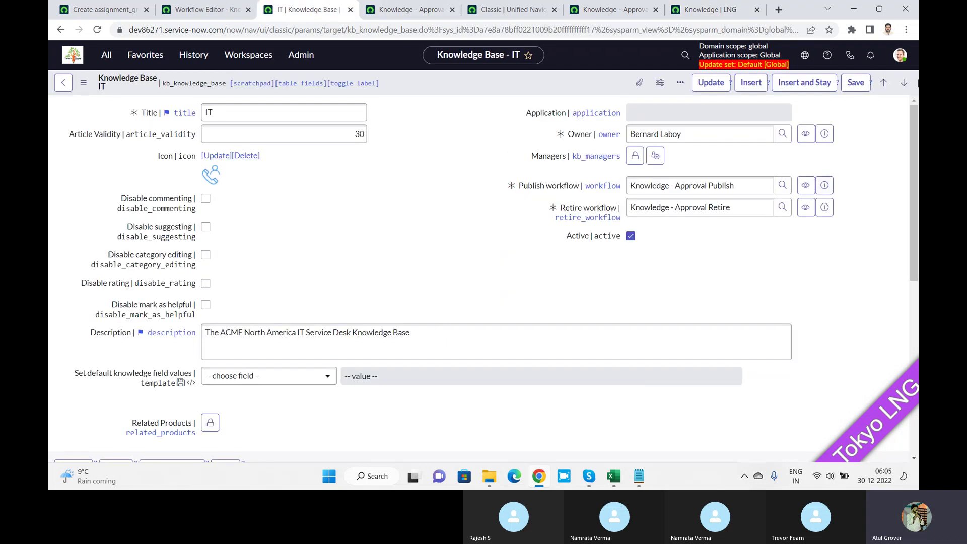
drag(915, 99, 915, 271)
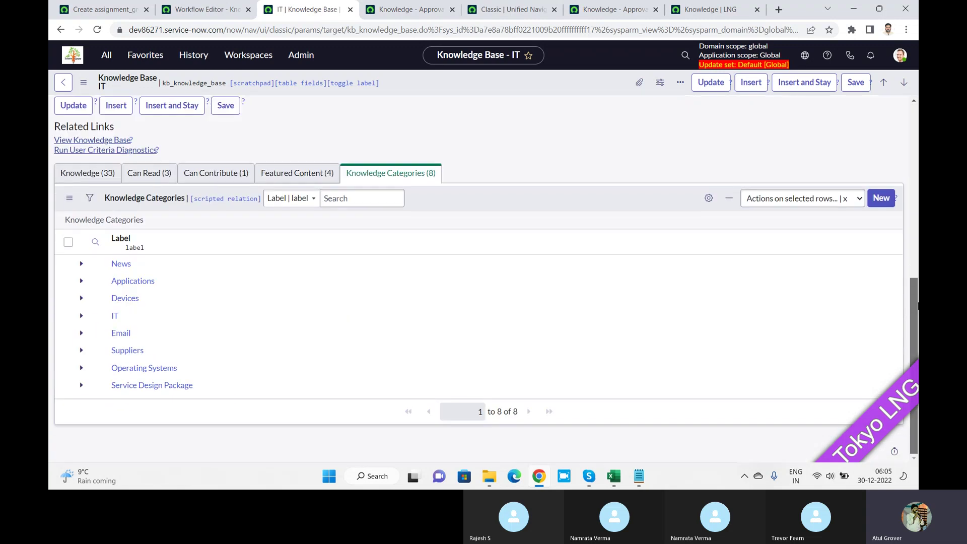
click(80, 178)
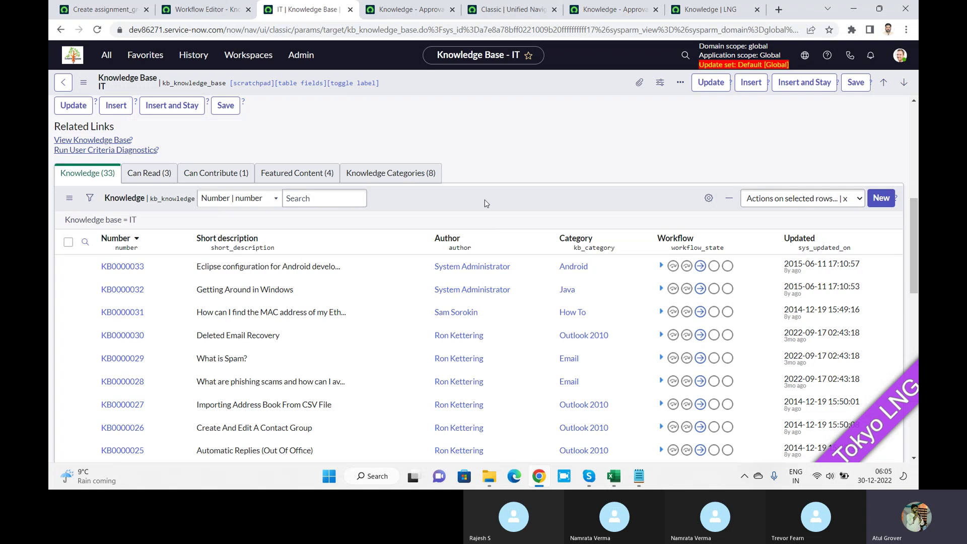
right_click(485, 202)
click(506, 223)
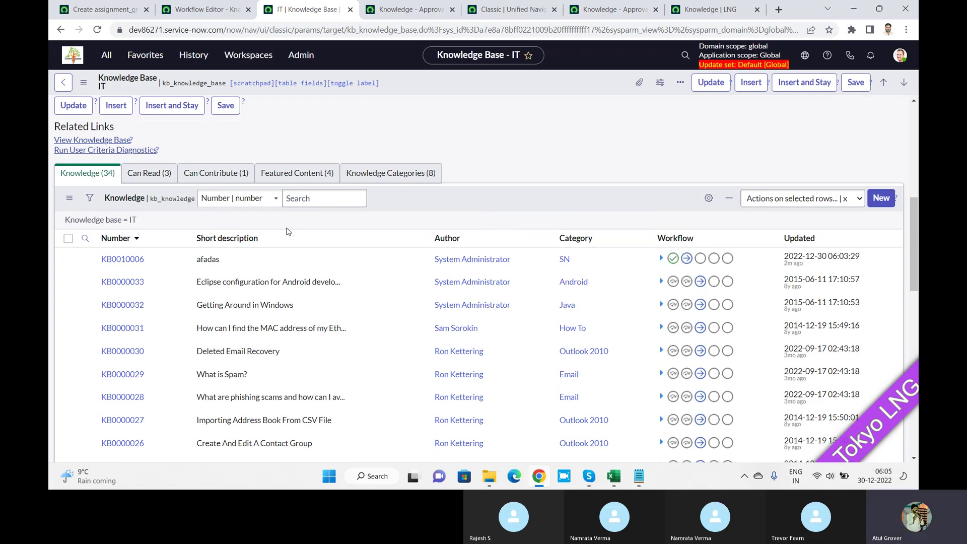
click(121, 260)
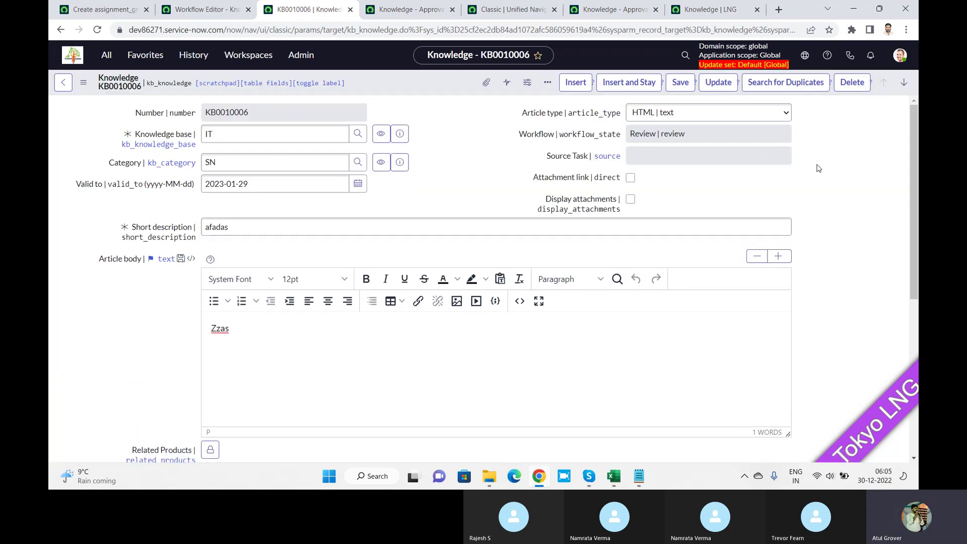
- Check the approvals related to the article and preview the record of its IT knowledge base
scroll(839, 163, down, 6)
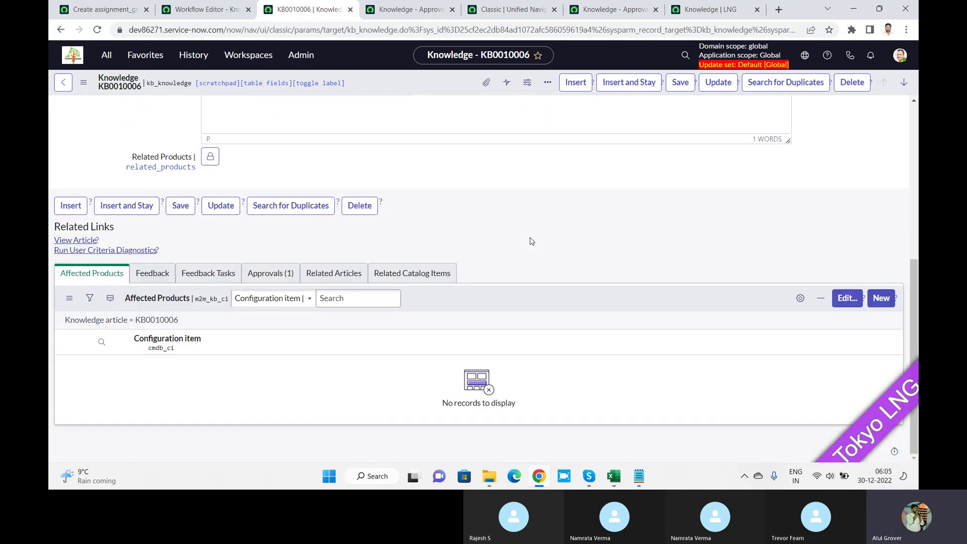
click(274, 277)
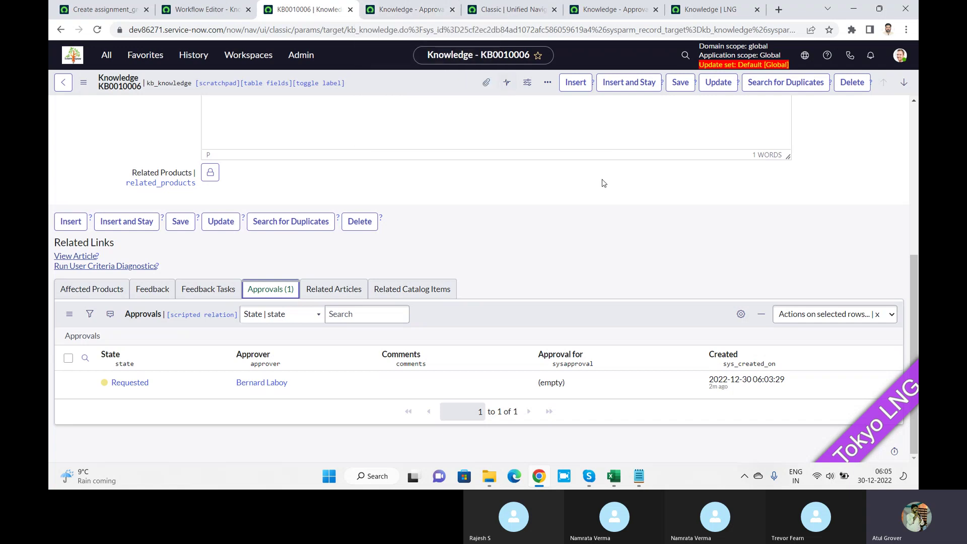
click(625, 218)
scroll(625, 218, up, 1)
scroll(625, 218, up, 5)
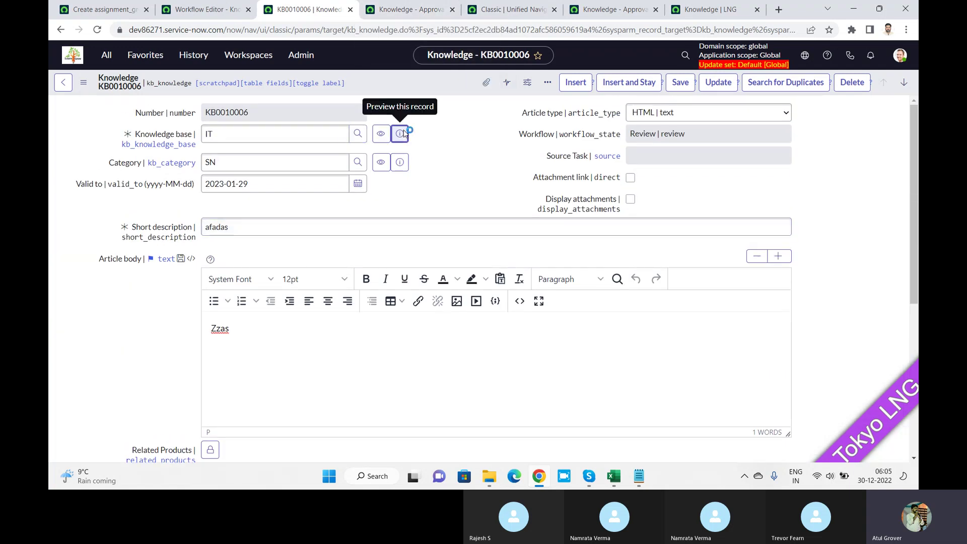
click(401, 134)
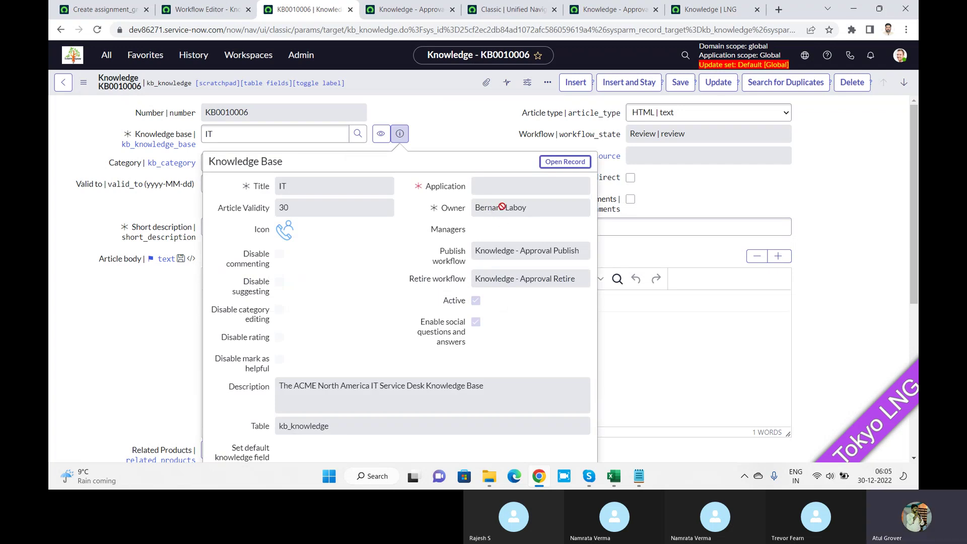
click(867, 208)
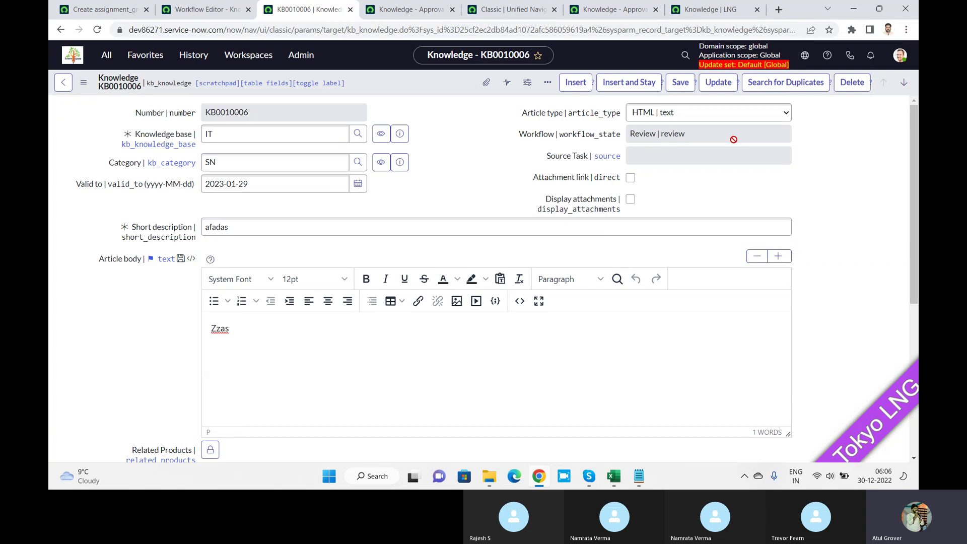
- Highlight the article's Valid to date and switch to the Skype call window
click(262, 184)
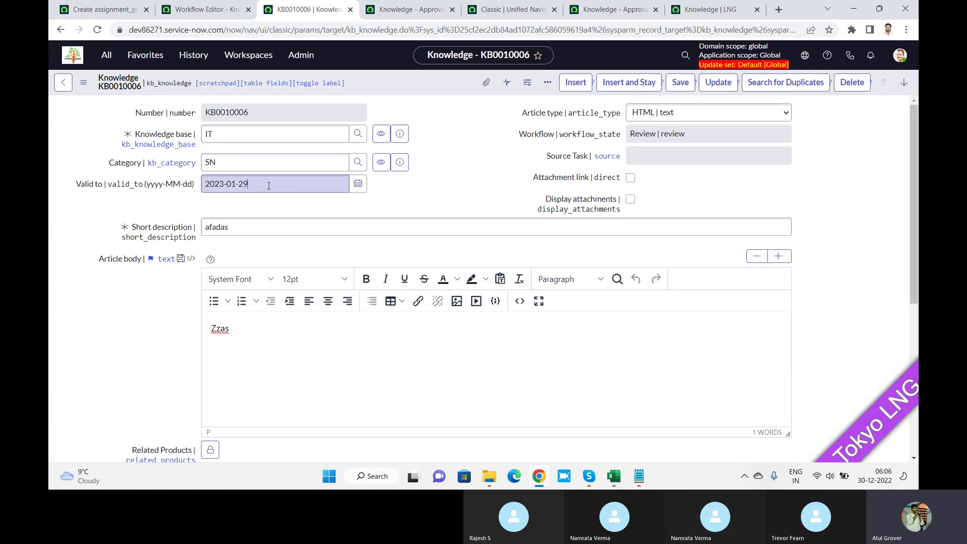
drag(252, 185, 148, 196)
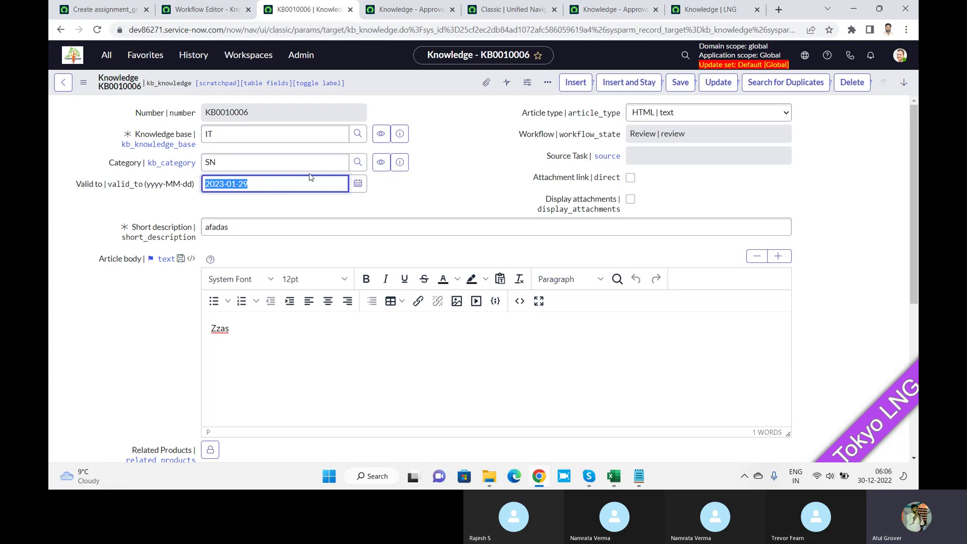
key(alt+Tab)
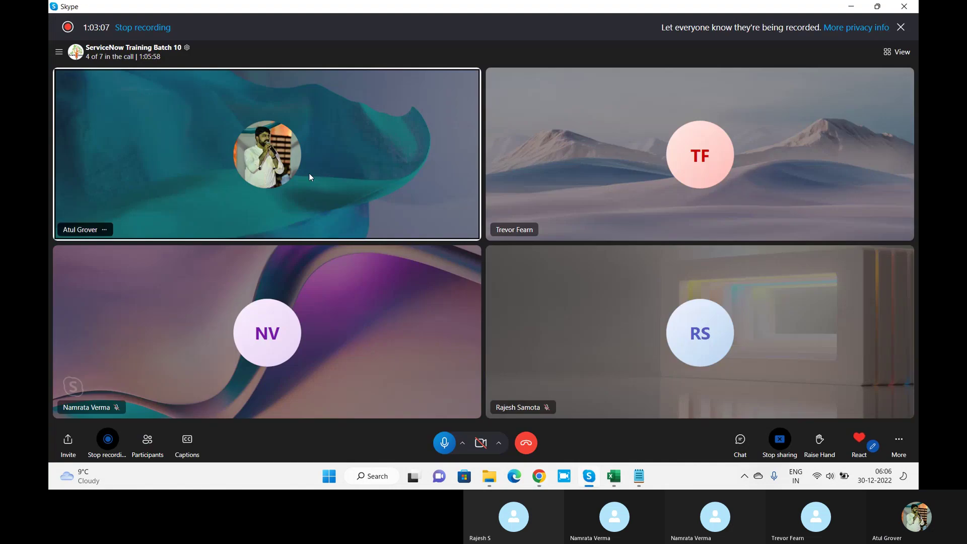